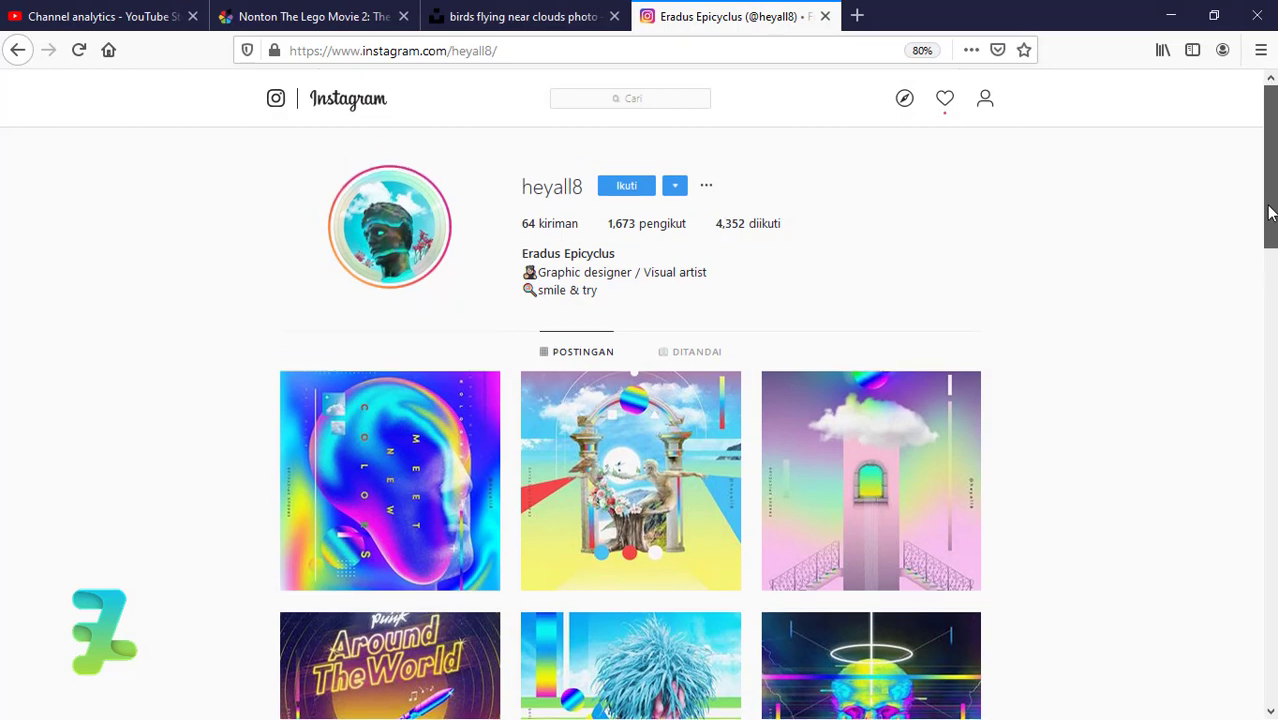
Open the first thumbnail in the Instagram profile grid to see the gradient reference poster.
click(373, 452)
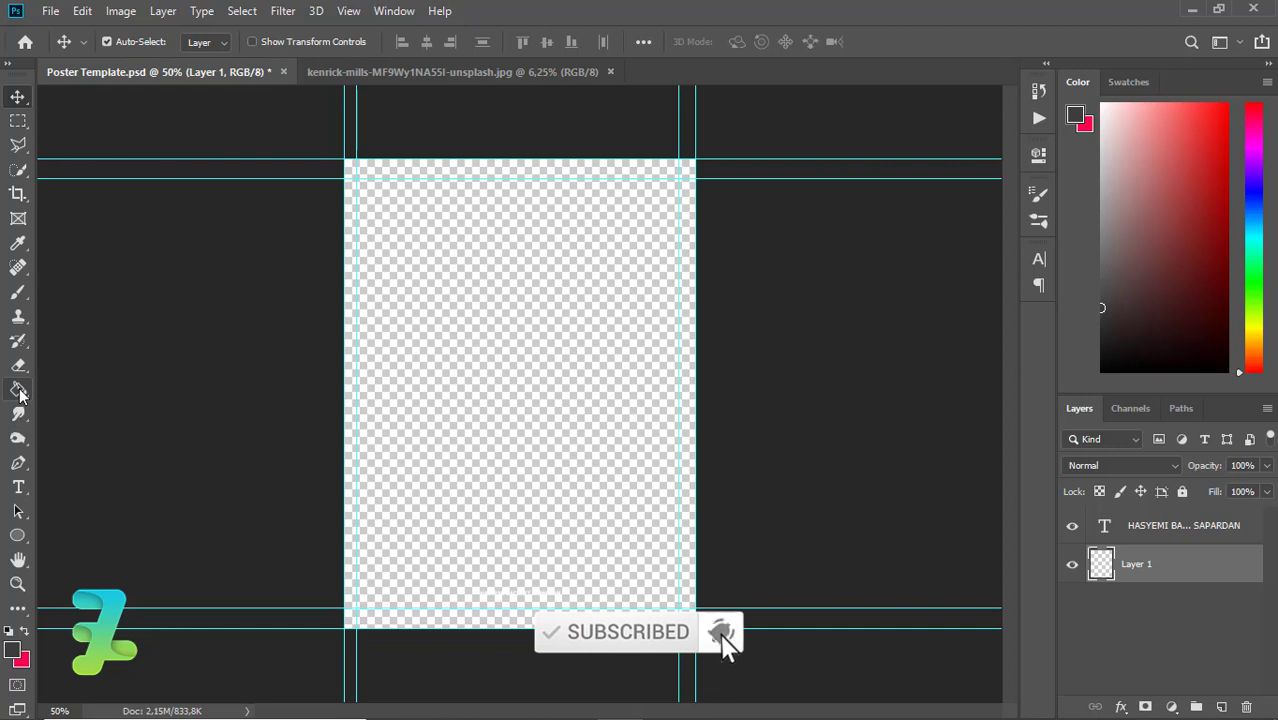
Switch to the Gradient Tool and pick the Spectrum preset in the Gradient Editor.
click(19, 394)
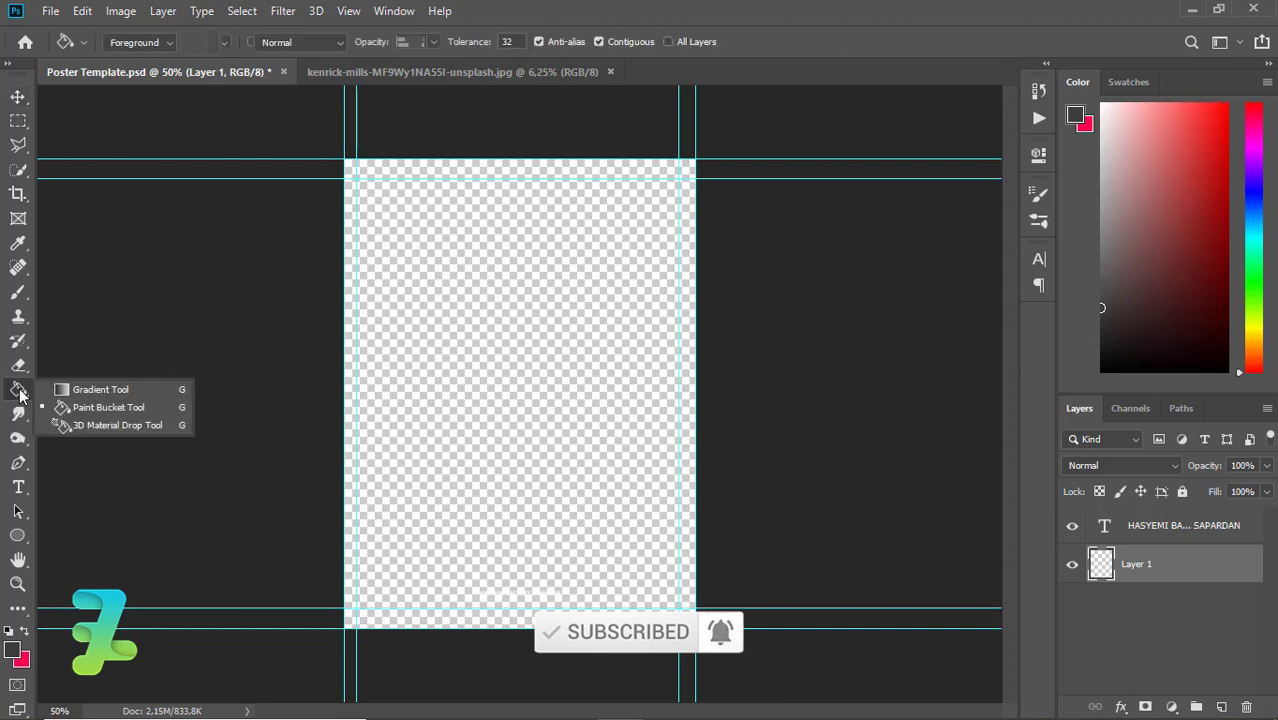
click(55, 390)
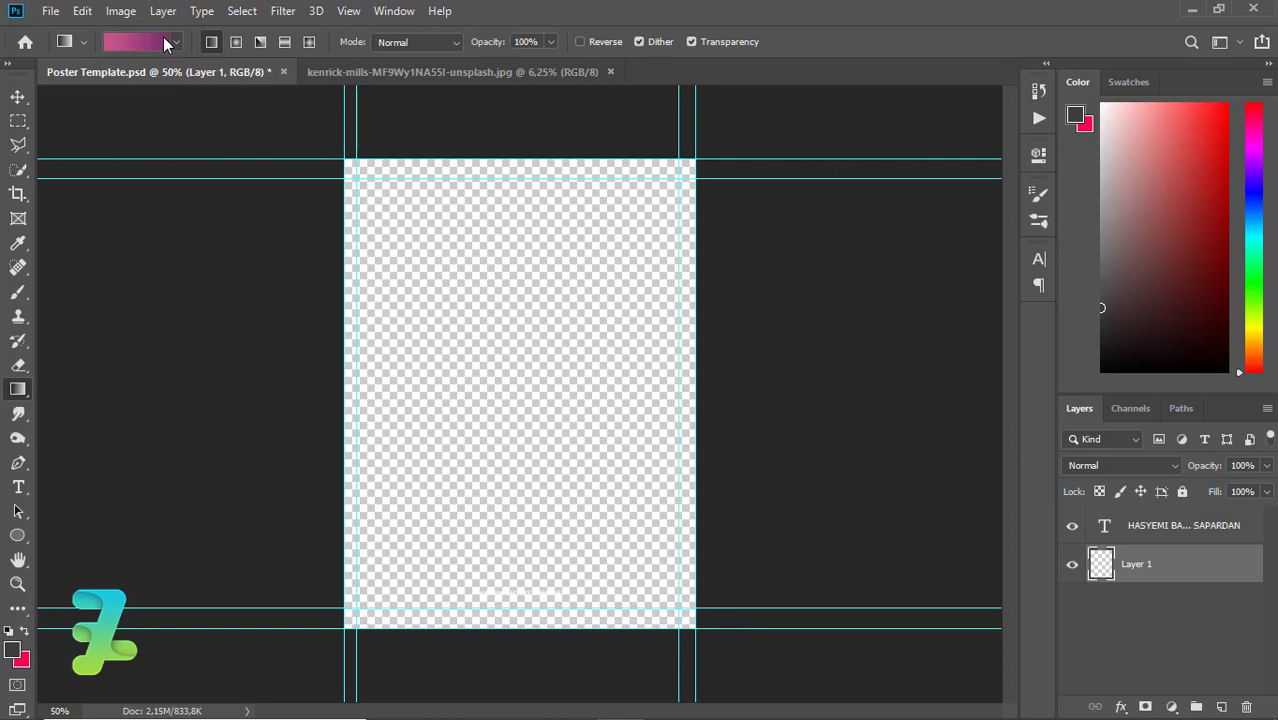
click(166, 42)
click(165, 42)
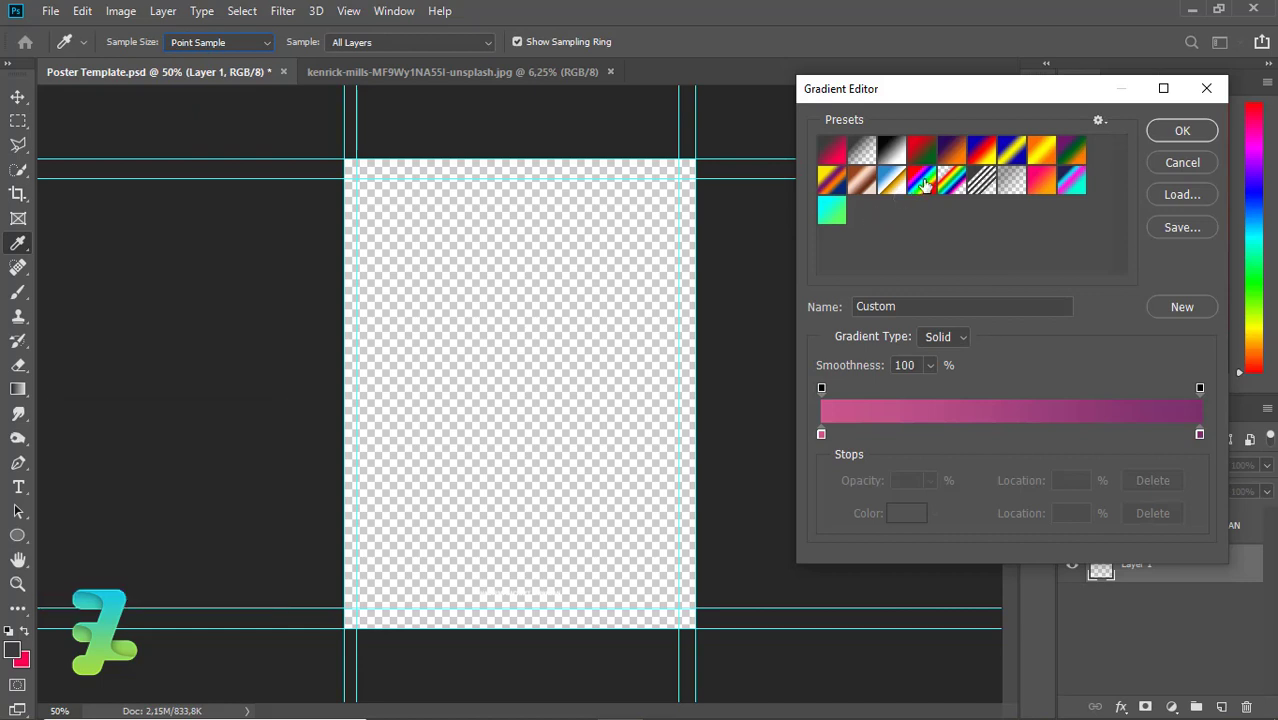
click(924, 183)
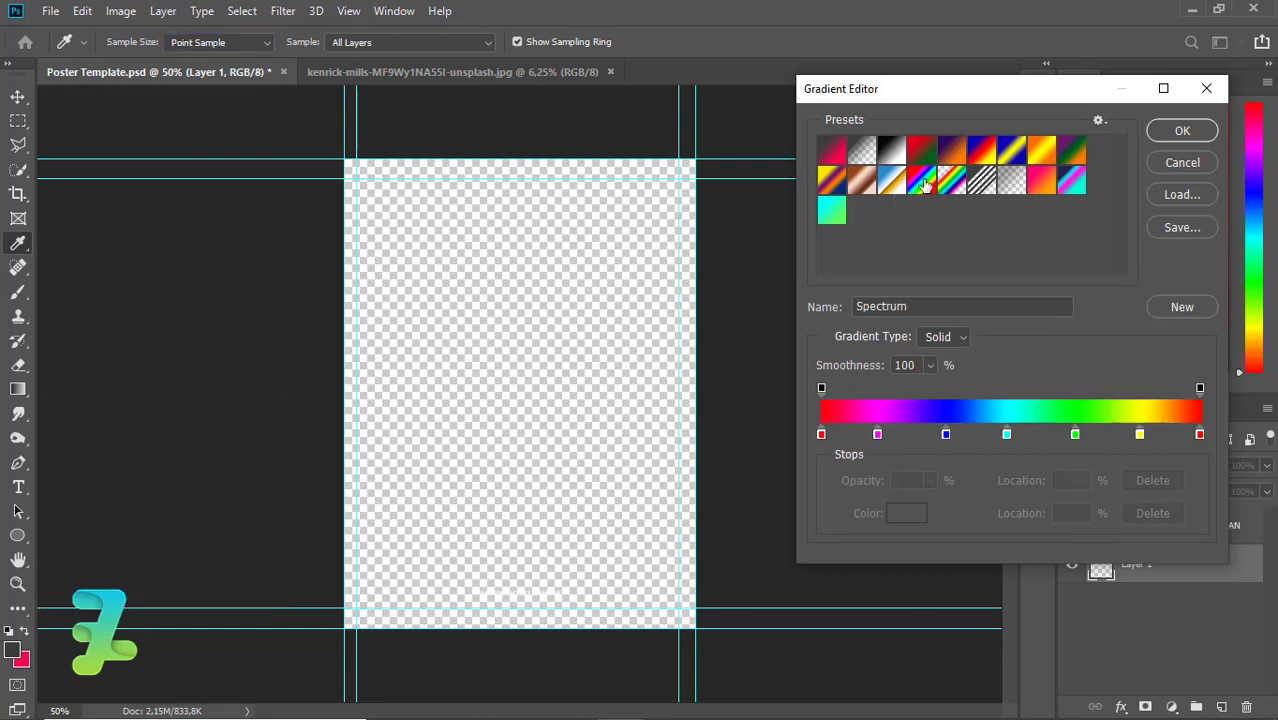
click(1170, 135)
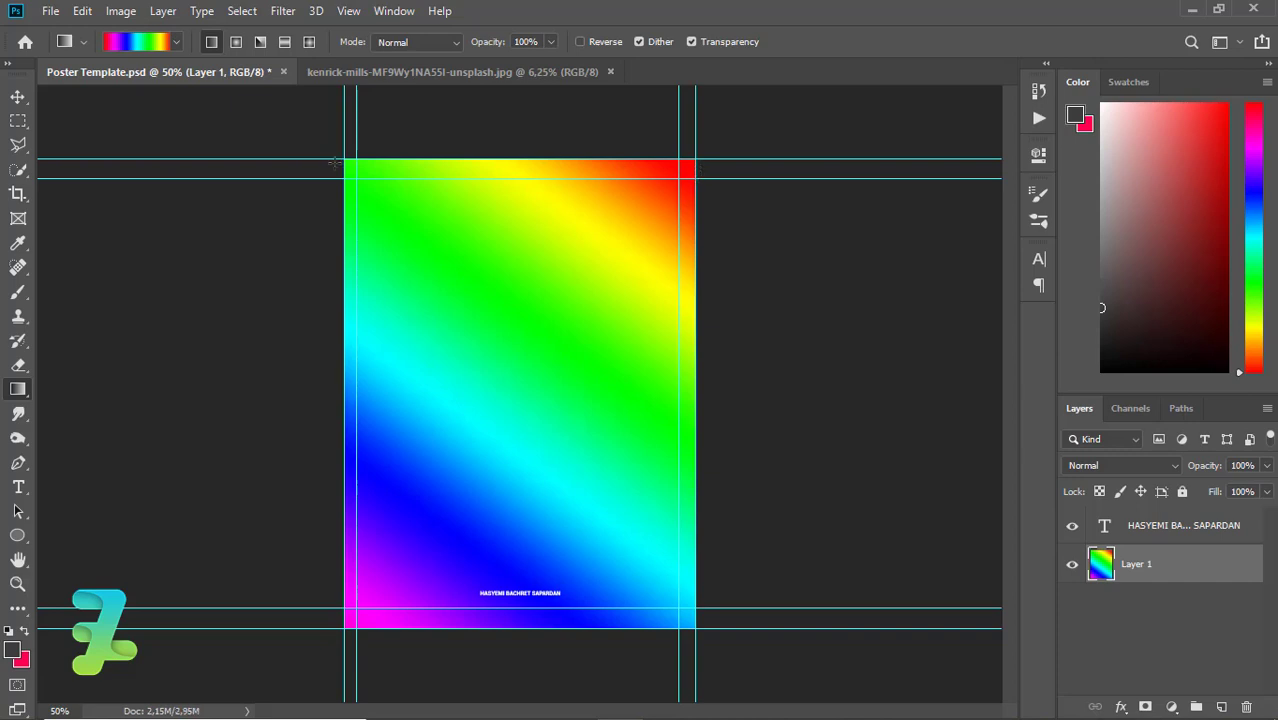
click(285, 17)
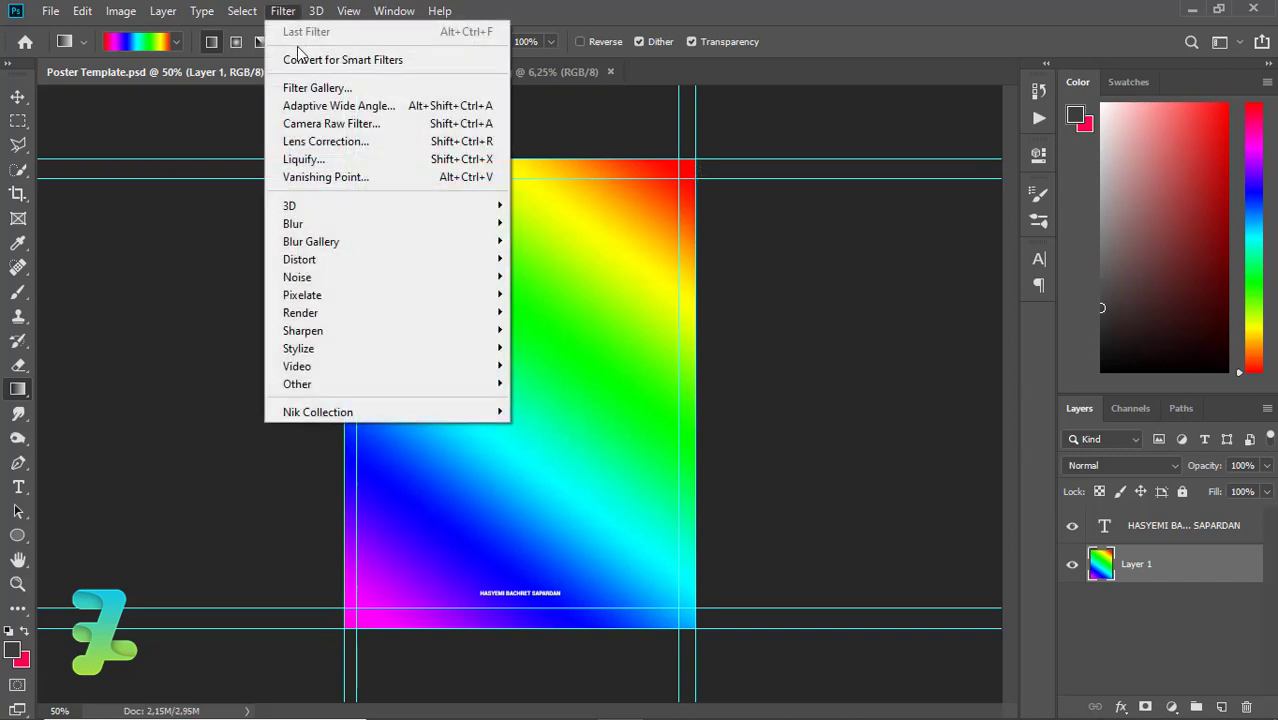
Open Liquify with a 250 Forward Warp brush and push blue over the bottom-left magenta streak.
click(322, 159)
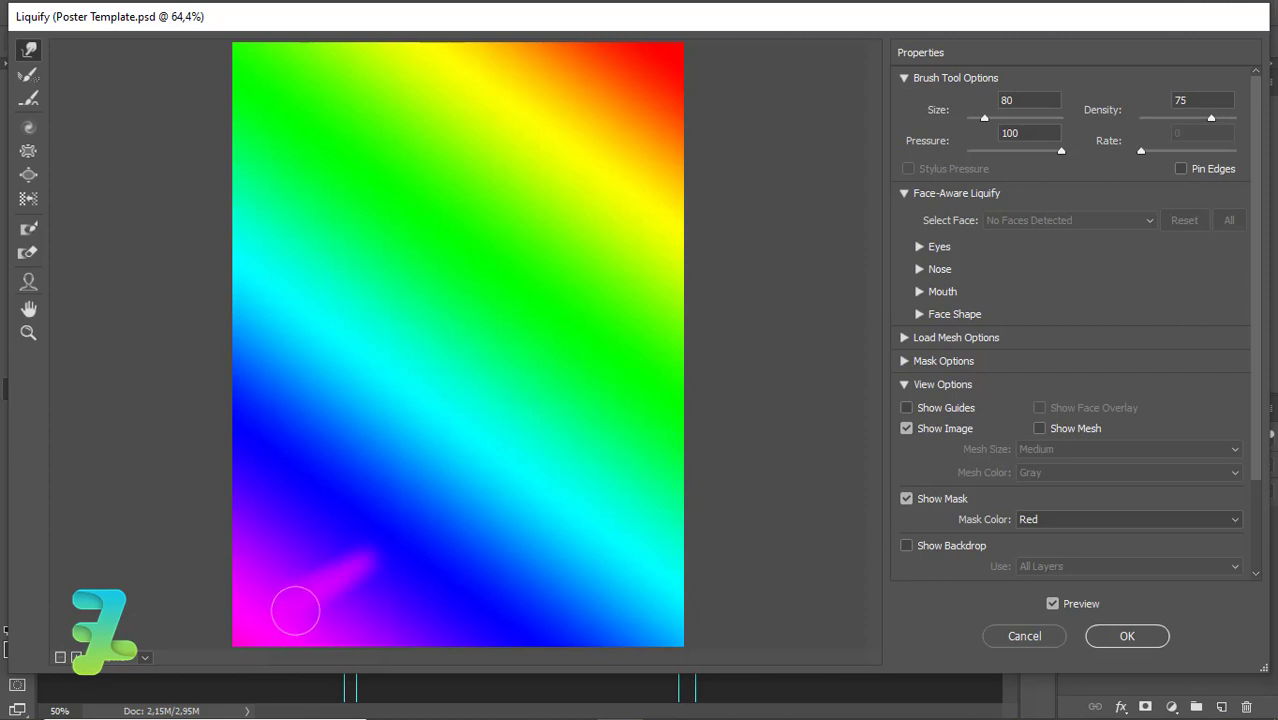
key(bracketright)
key(bracketright)
key(bracketright)
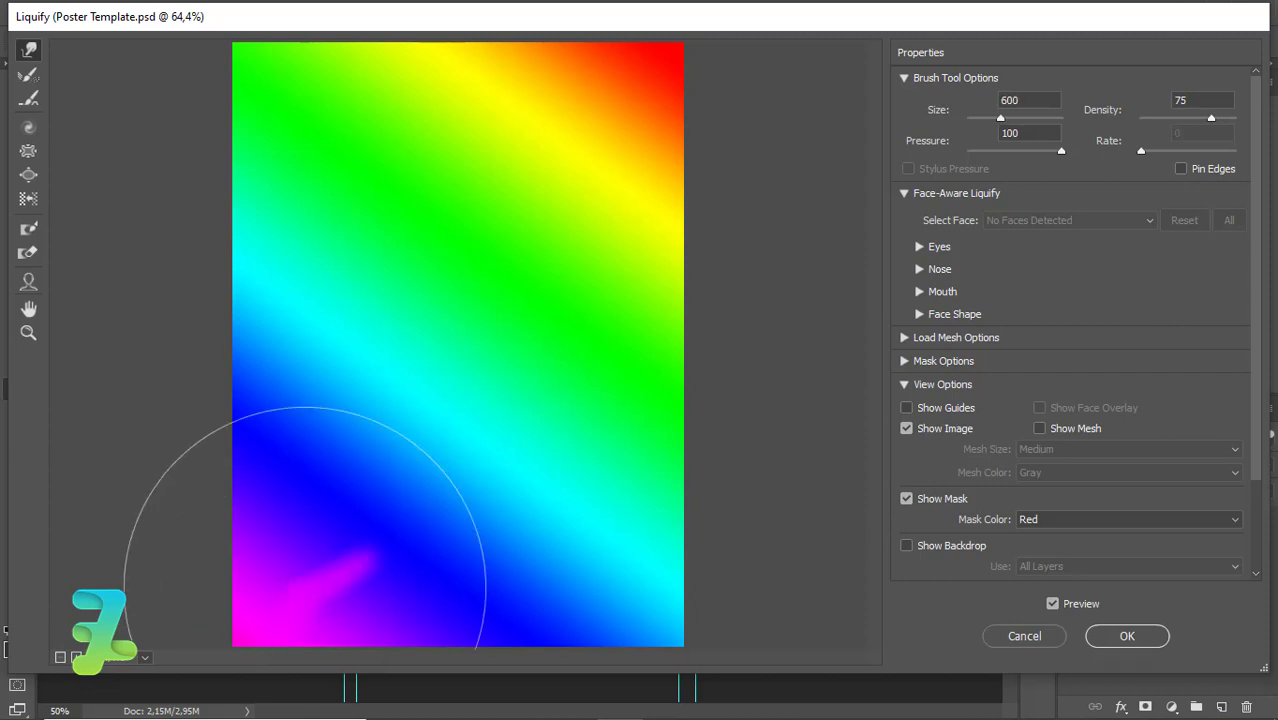
key(bracketleft)
key(bracketleft)
key(bracketleft)
key(bracketleft)
key(bracketleft)
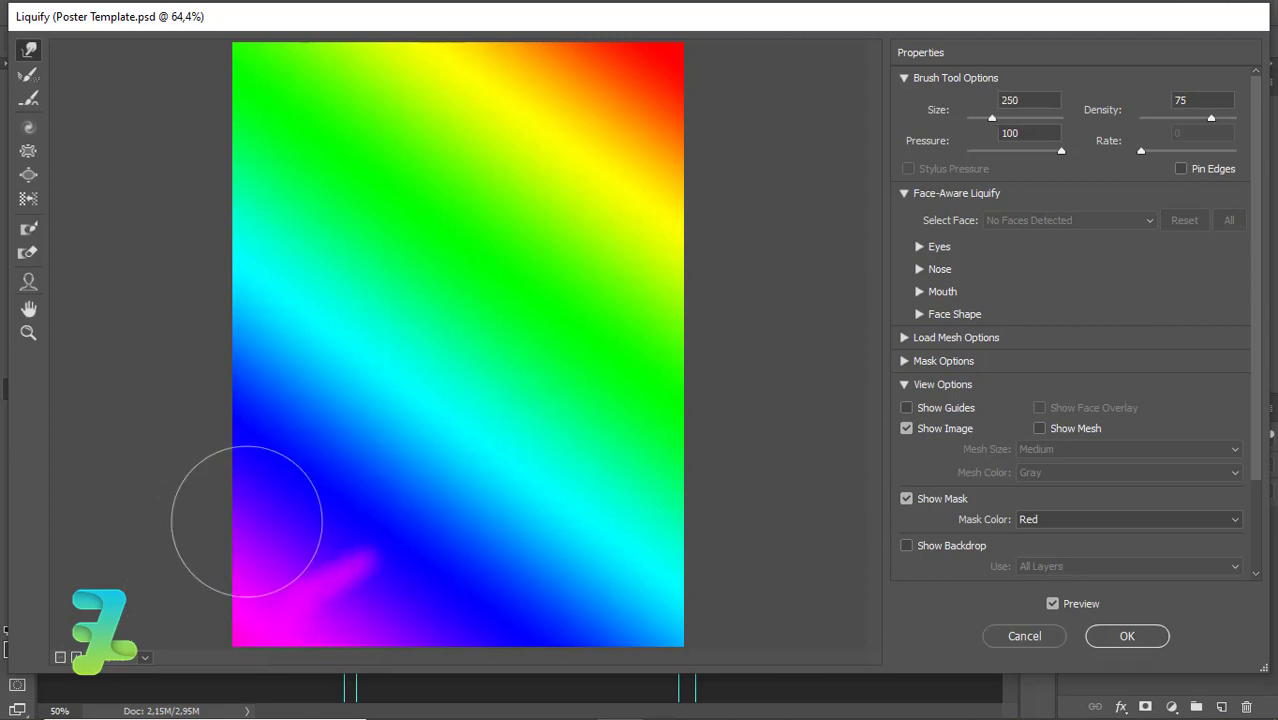
mouse_move(228, 514)
mouse_down()
mouse_move(328, 543)
mouse_move(214, 537)
mouse_move(195, 441)
mouse_up()
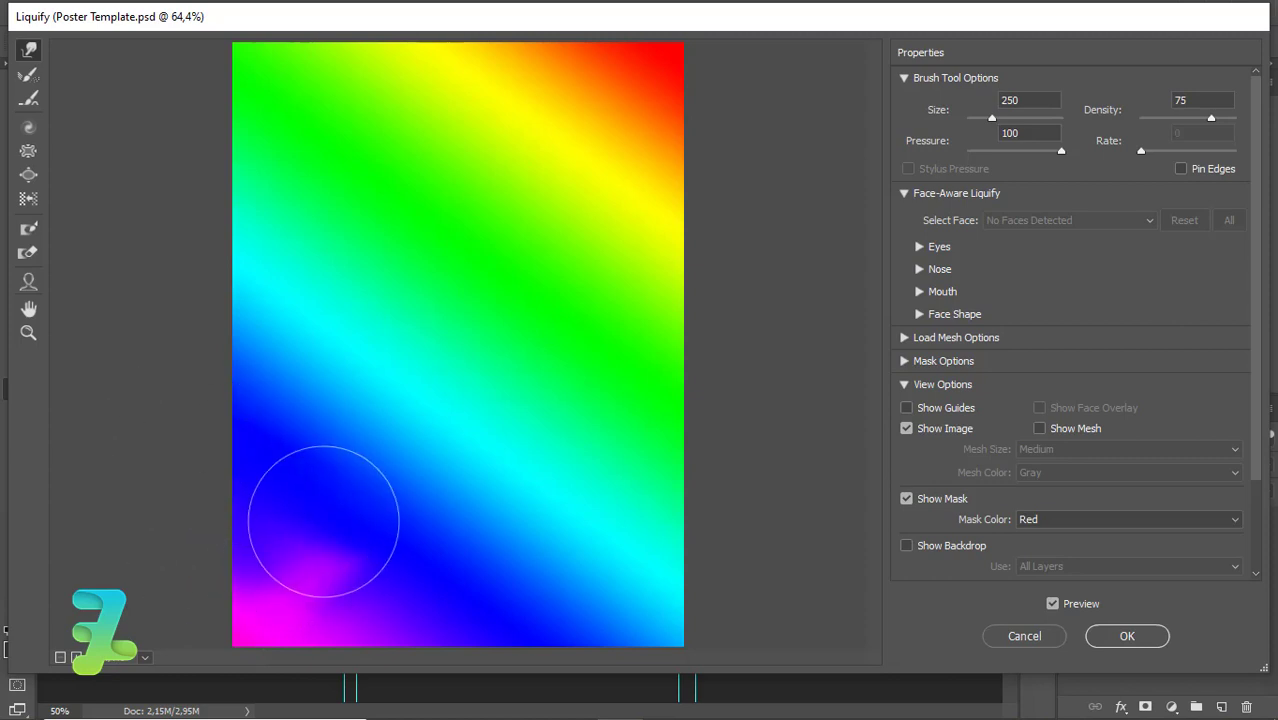
mouse_move(320, 528)
mouse_down()
mouse_move(357, 557)
mouse_move(328, 571)
mouse_up()
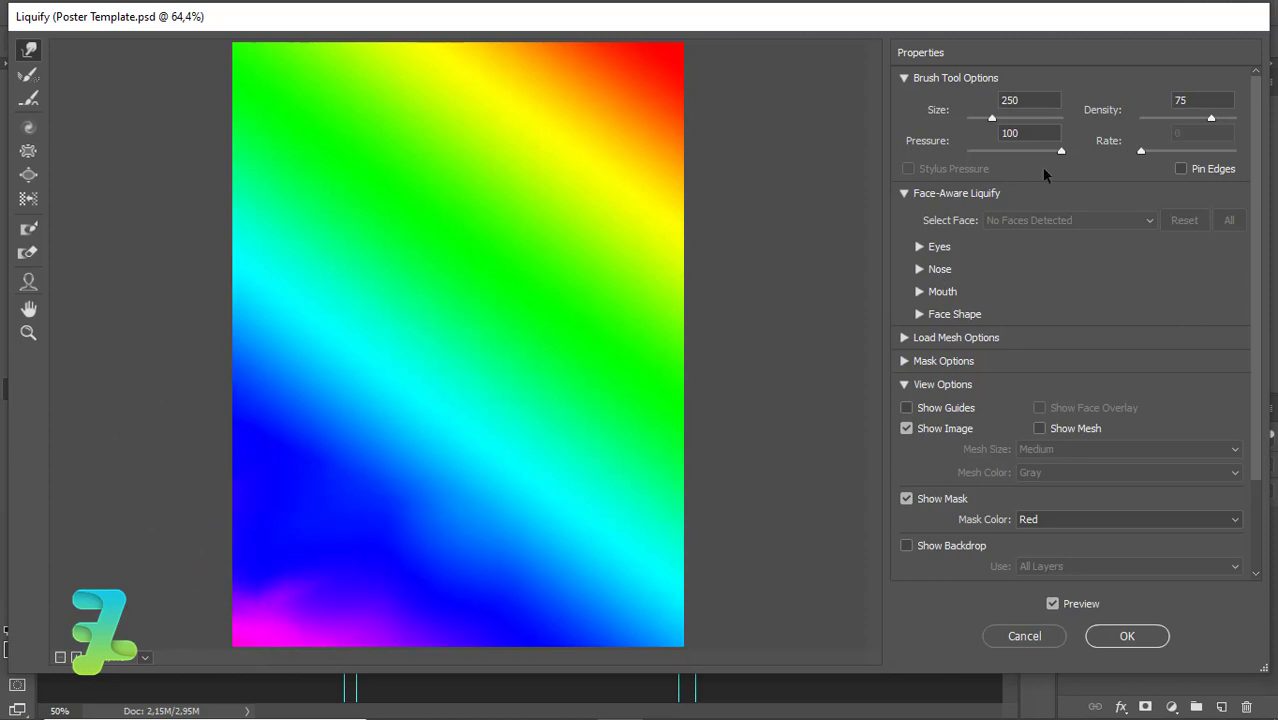
mouse_move(371, 570)
mouse_down()
mouse_move(291, 536)
mouse_move(391, 548)
mouse_up()
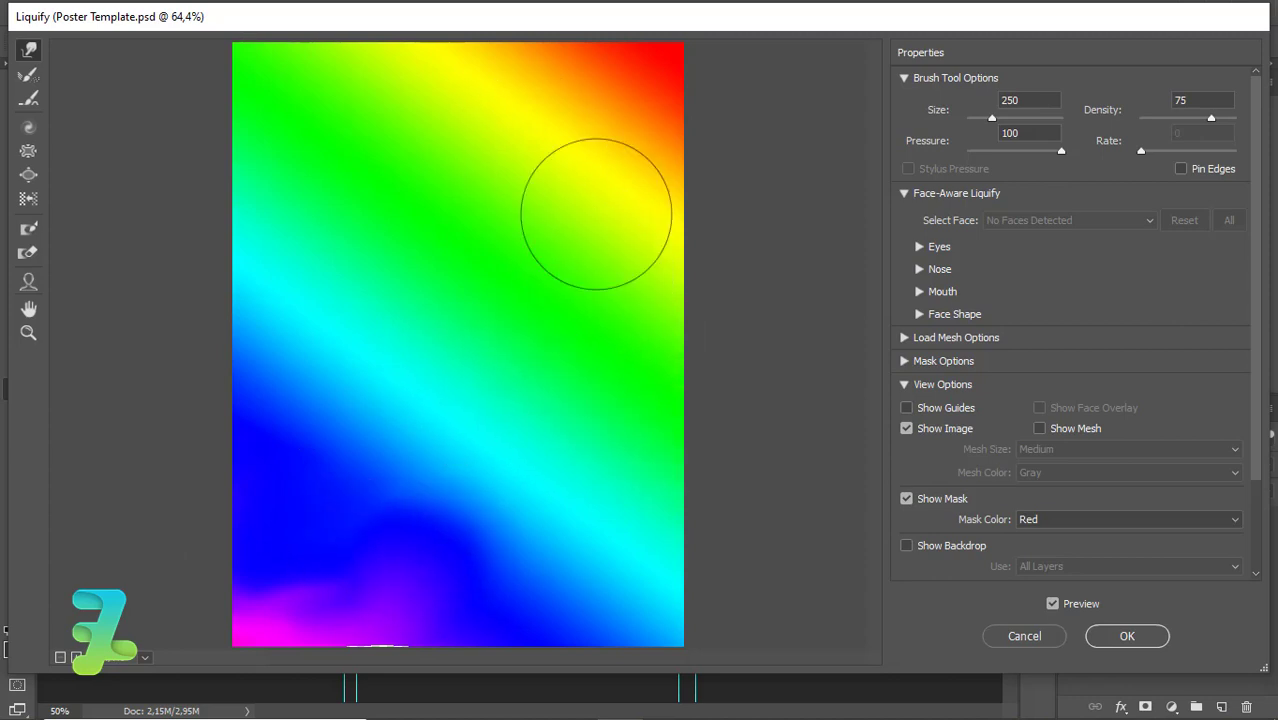
Warp the top-right: pull orange down, smear yellow along the top, push green and cyan in.
drag(636, 152, 626, 334)
mouse_move(608, 228)
mouse_down()
mouse_move(679, 228)
mouse_move(642, 285)
mouse_move(640, 380)
mouse_up()
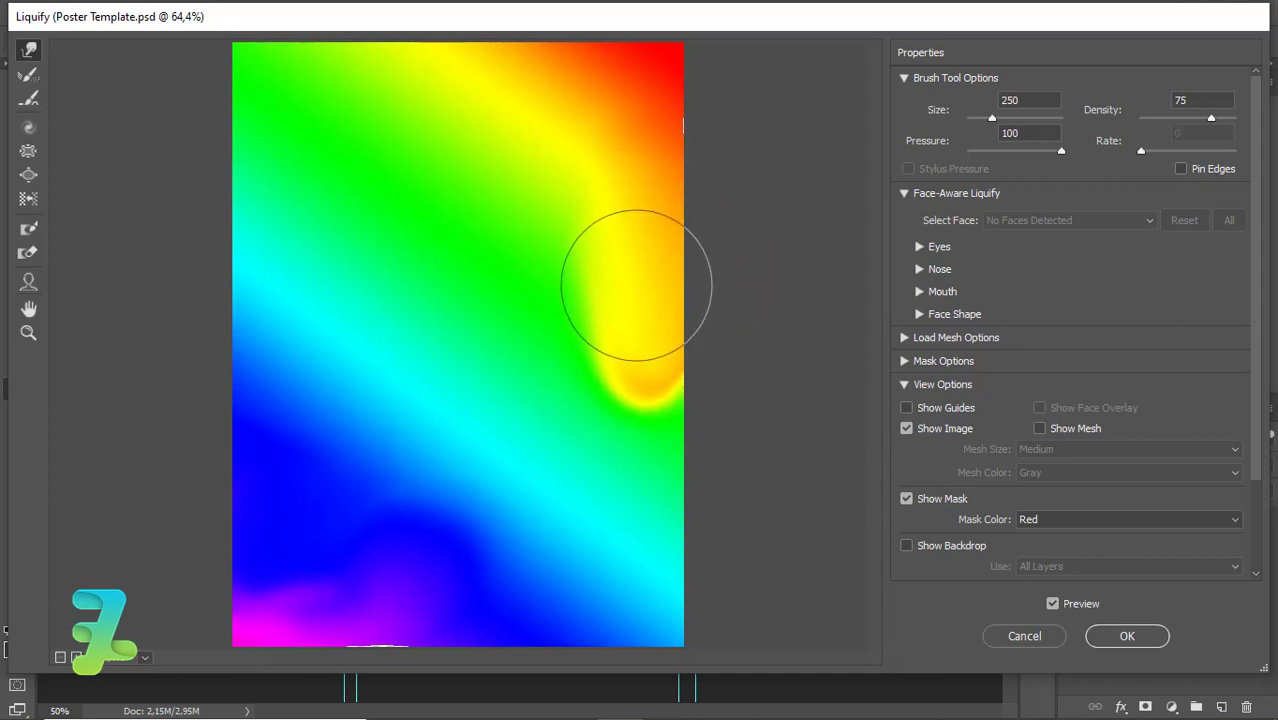
mouse_move(636, 285)
mouse_down()
mouse_move(471, 43)
mouse_move(385, 43)
mouse_move(594, 123)
mouse_move(600, 110)
mouse_up()
drag(505, 228, 469, 156)
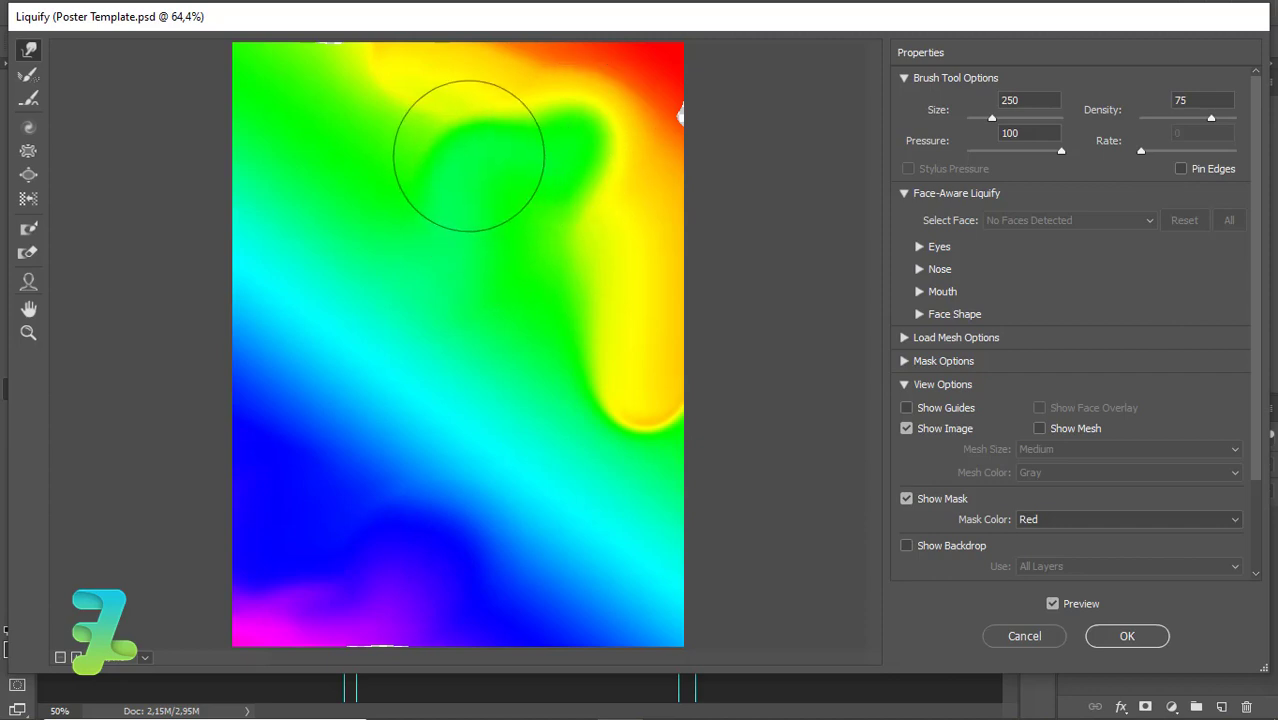
mouse_move(605, 528)
mouse_down()
mouse_move(623, 424)
mouse_move(602, 291)
mouse_up()
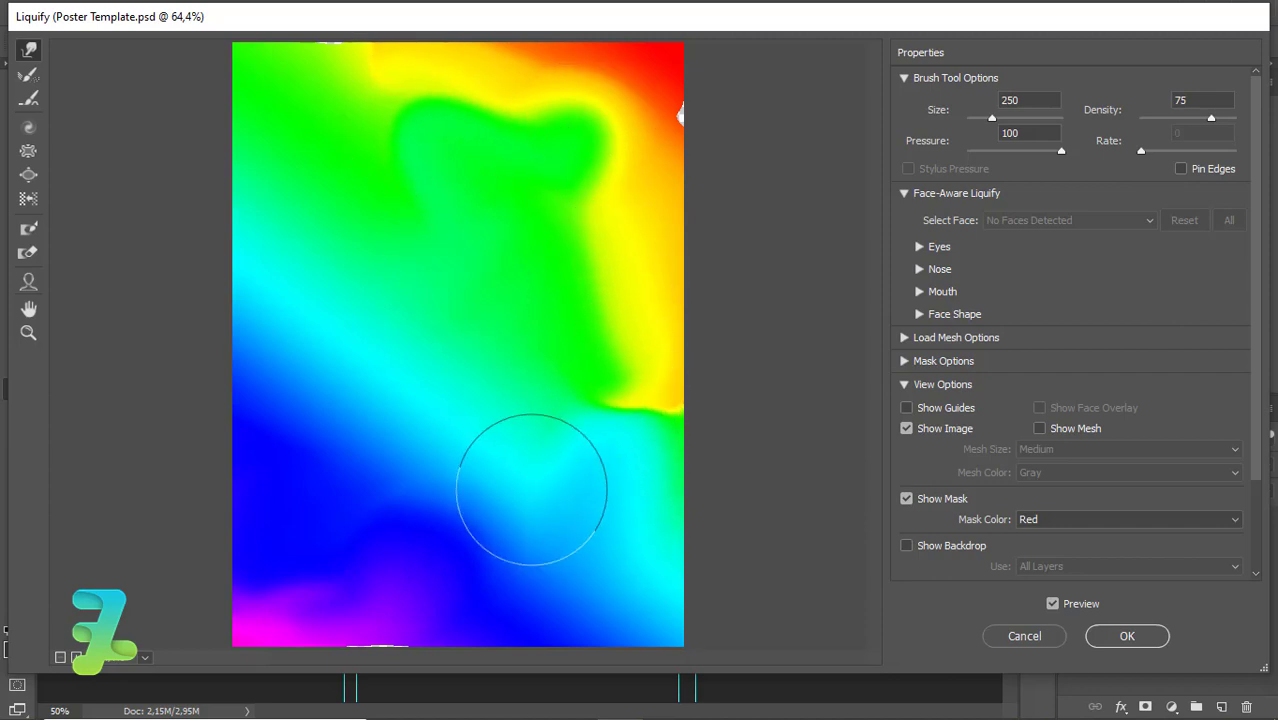
drag(534, 474, 610, 373)
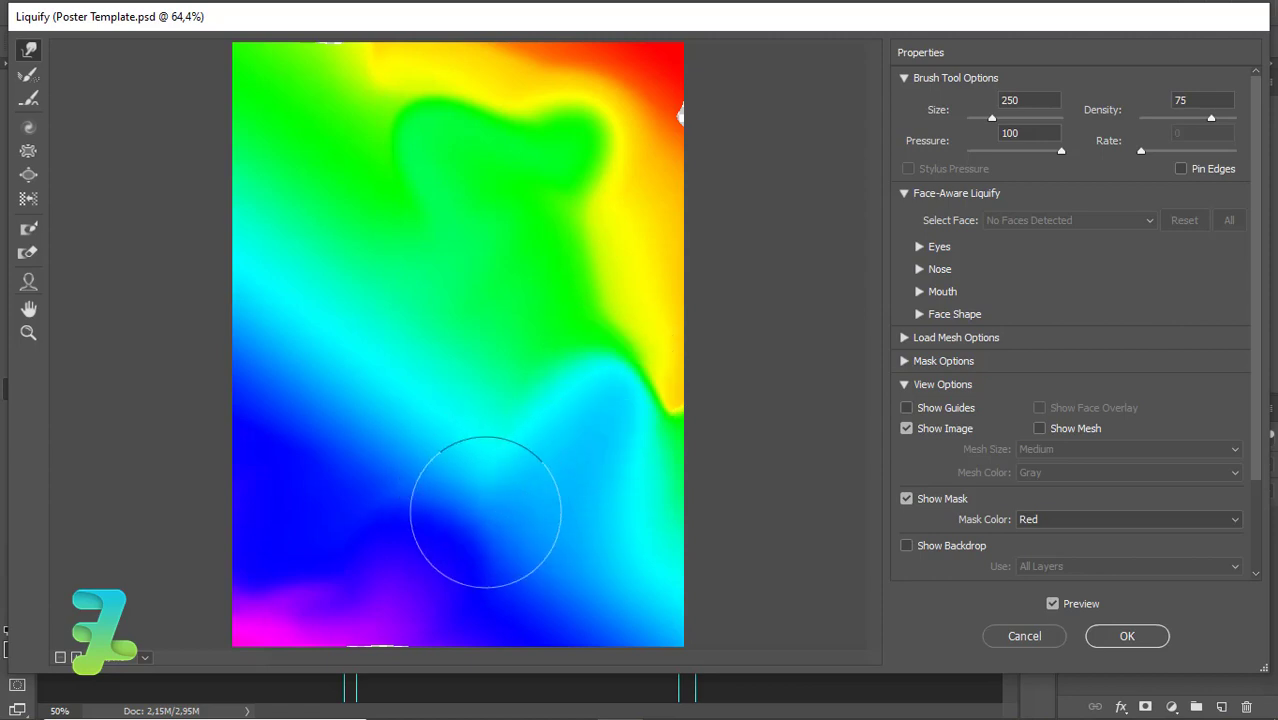
Push the blue-cyan bulge upward and curl it into one tall curl reaching the left edge.
drag(466, 505, 598, 296)
drag(465, 542, 551, 271)
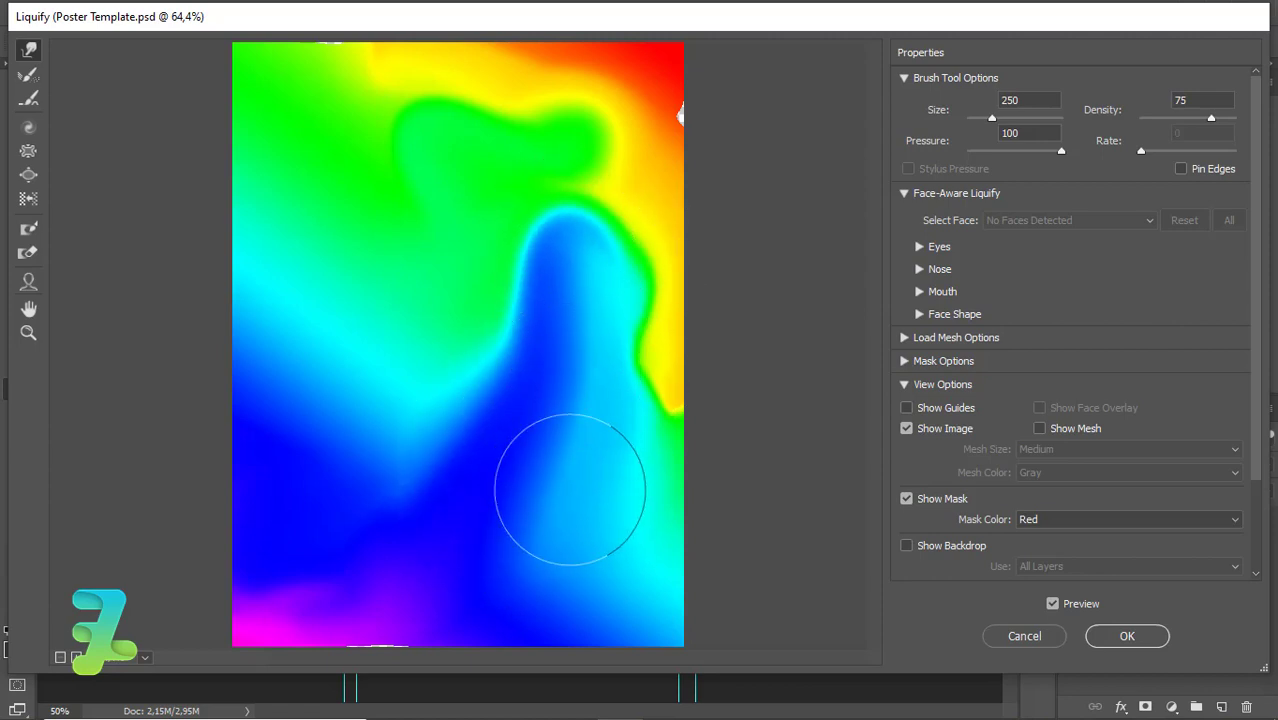
drag(551, 485, 568, 220)
mouse_move(556, 394)
mouse_down()
mouse_move(556, 165)
mouse_move(428, 137)
mouse_up()
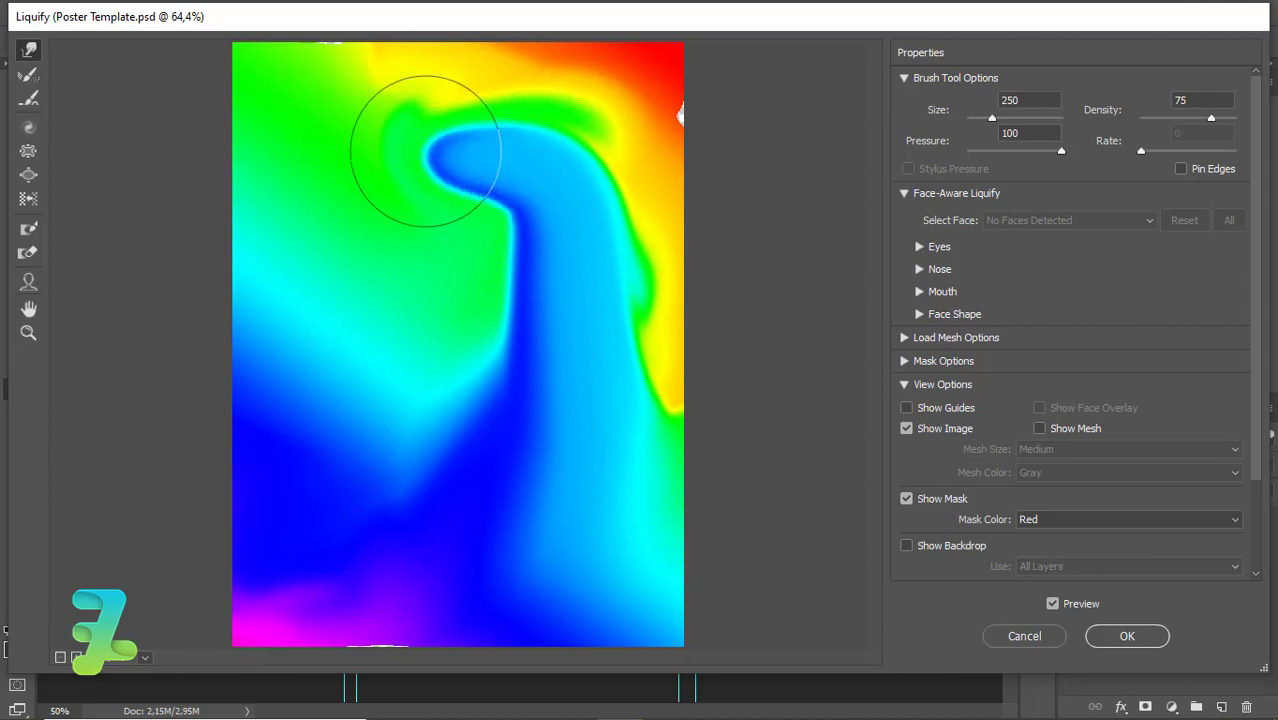
drag(569, 348, 342, 205)
drag(513, 414, 357, 228)
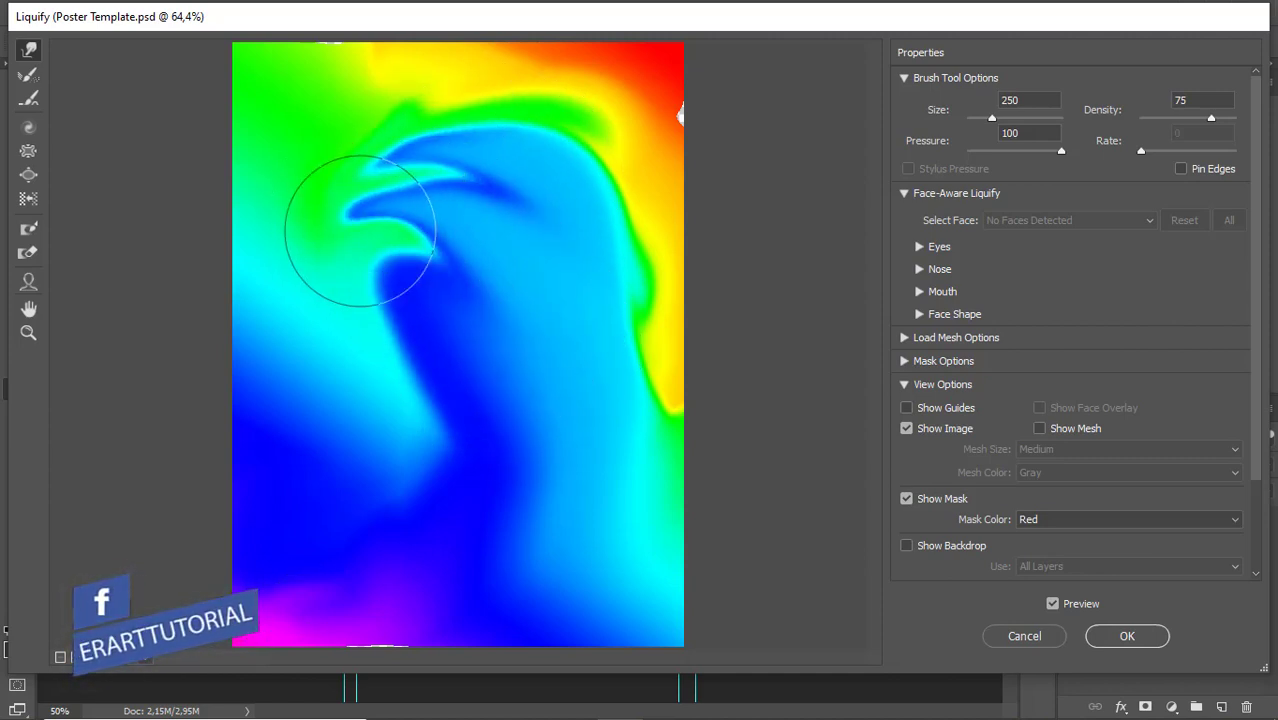
drag(499, 380, 440, 150)
mouse_move(608, 337)
mouse_down()
mouse_move(485, 114)
mouse_move(335, 125)
mouse_up()
mouse_move(513, 209)
mouse_down()
mouse_move(285, 143)
mouse_move(262, 214)
mouse_up()
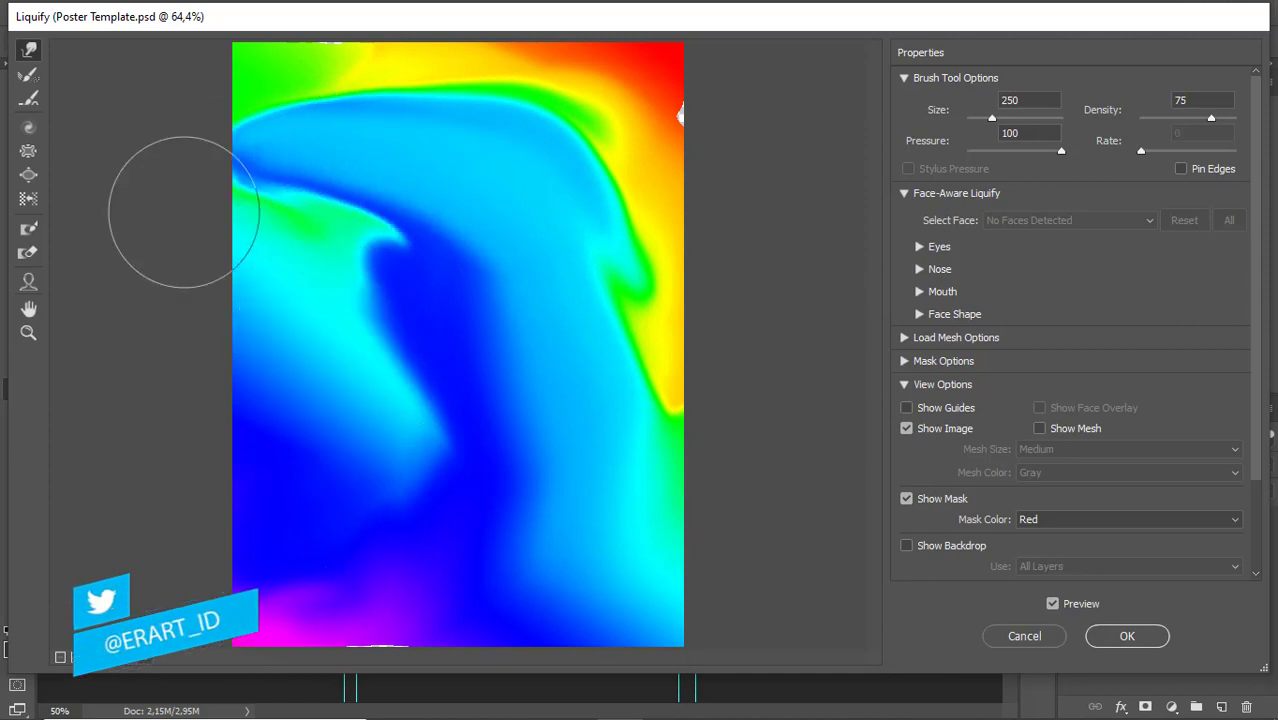
Curl the dark blue shape over the cyan streak toward the top-left corner.
mouse_move(391, 389)
mouse_down()
mouse_move(308, 228)
mouse_move(362, 300)
mouse_move(314, 365)
mouse_move(292, 92)
mouse_up()
drag(396, 342, 231, 177)
mouse_move(387, 253)
mouse_down()
mouse_move(251, 199)
mouse_move(276, 143)
mouse_move(214, 128)
mouse_move(214, 143)
mouse_move(337, 80)
mouse_move(322, 40)
mouse_move(57, 57)
mouse_move(271, 85)
mouse_move(271, 128)
mouse_move(375, 212)
mouse_move(582, 298)
mouse_move(608, 351)
mouse_move(588, 368)
mouse_move(585, 442)
mouse_move(559, 481)
mouse_move(542, 342)
mouse_move(499, 385)
mouse_move(448, 251)
mouse_move(475, 404)
mouse_move(536, 294)
mouse_move(513, 442)
mouse_move(551, 408)
mouse_move(556, 541)
mouse_move(565, 420)
mouse_move(539, 283)
mouse_move(542, 386)
mouse_move(528, 199)
mouse_move(559, 314)
mouse_move(459, 342)
mouse_move(534, 228)
mouse_move(470, 158)
mouse_up()
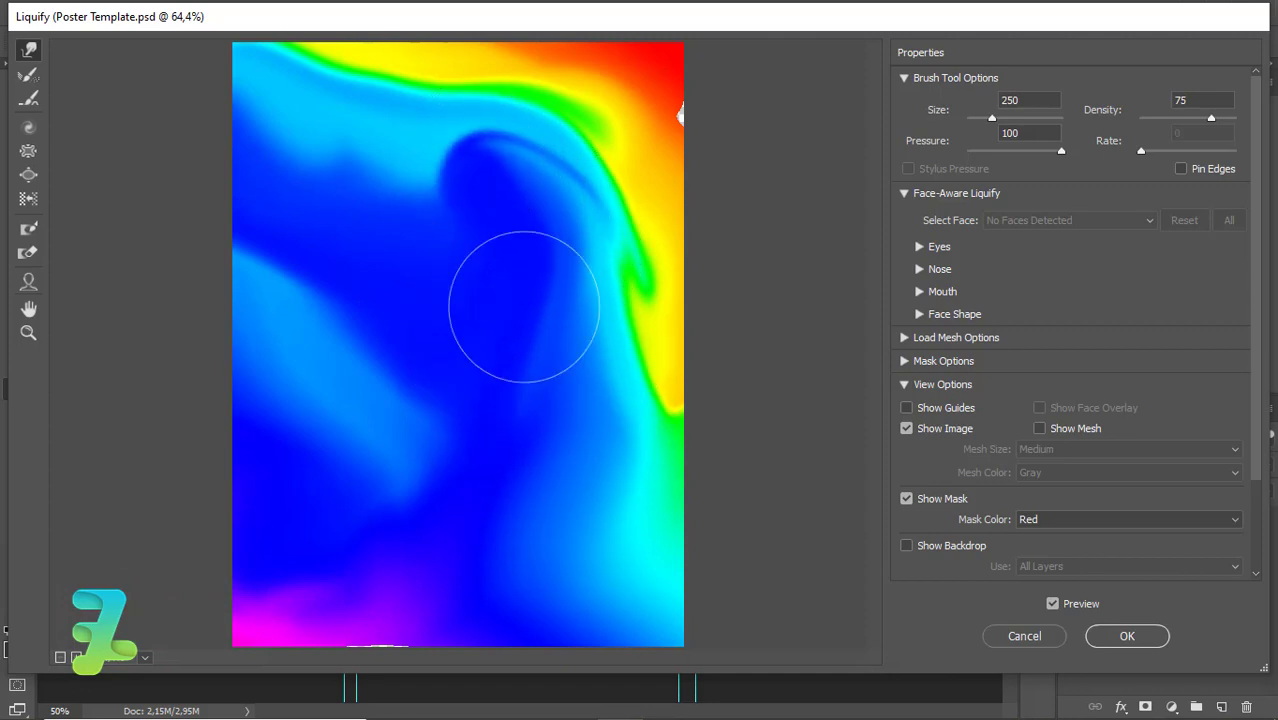
drag(522, 294, 406, 140)
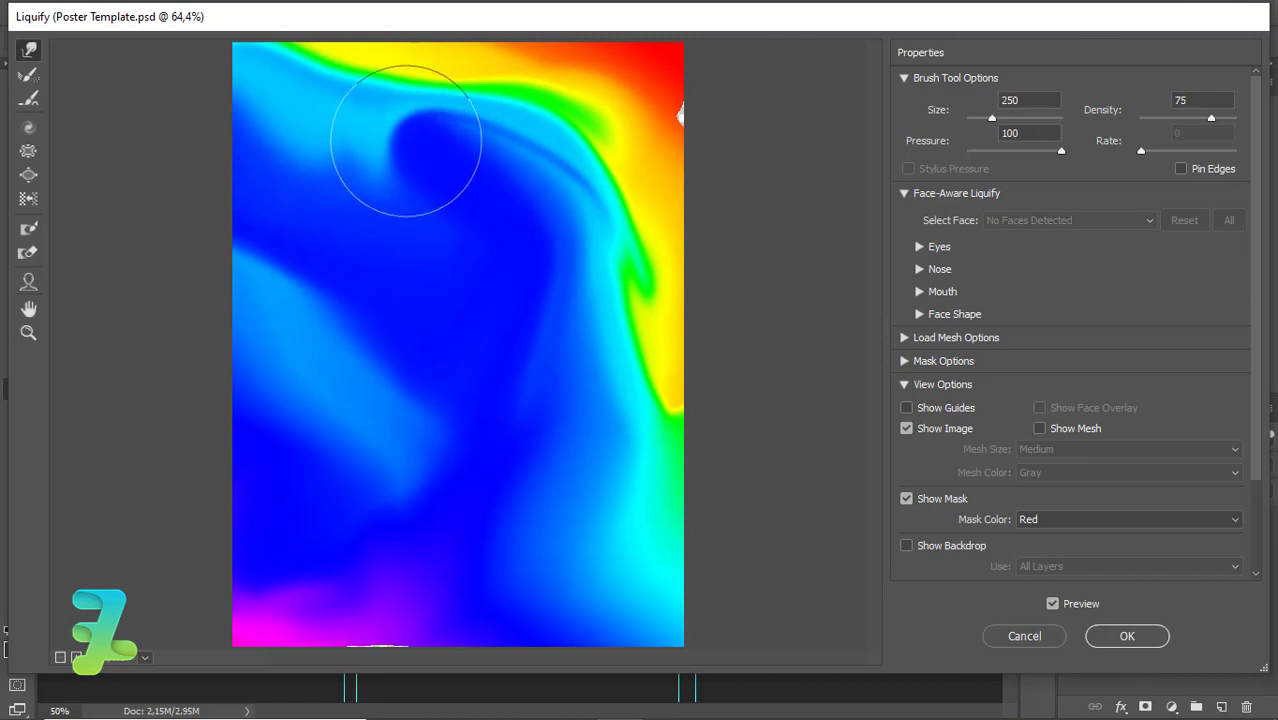
drag(399, 234, 259, 108)
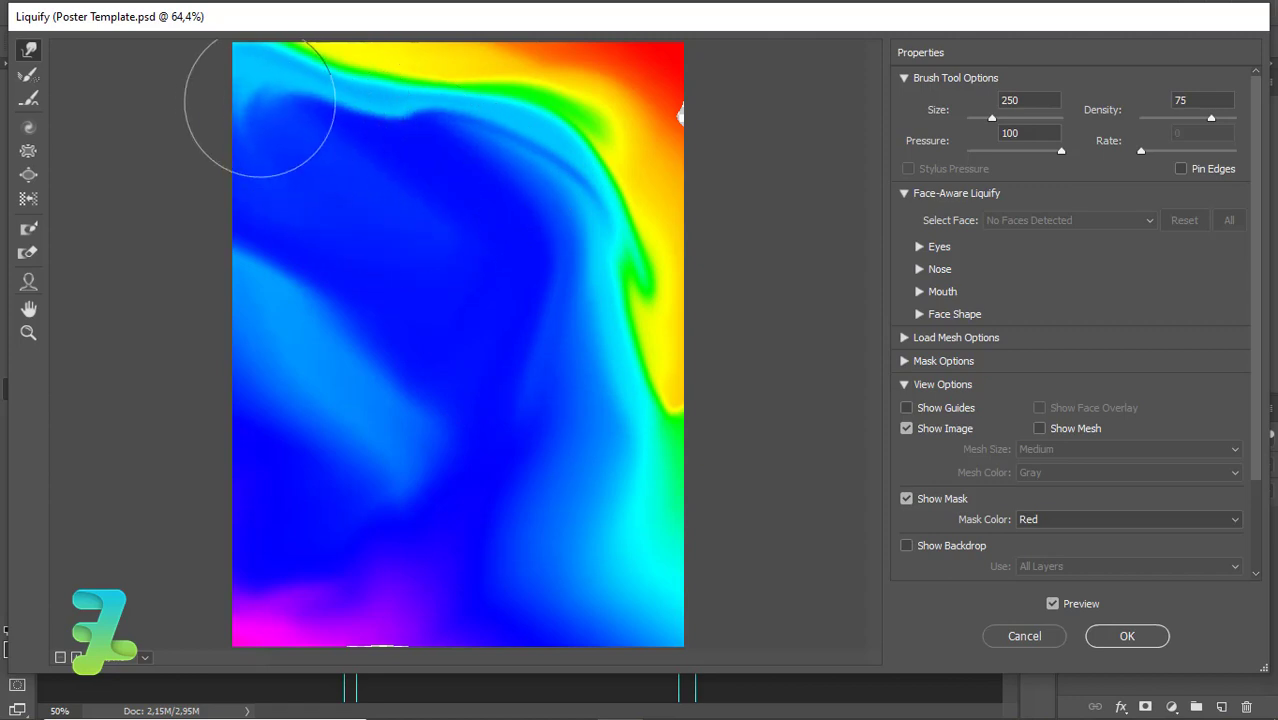
Pull a light-blue streak left, drag the yellow-green band and red corner down, then apply.
mouse_move(448, 465)
mouse_down()
mouse_move(300, 294)
mouse_move(397, 440)
mouse_move(285, 451)
mouse_move(271, 400)
mouse_move(218, 365)
mouse_up()
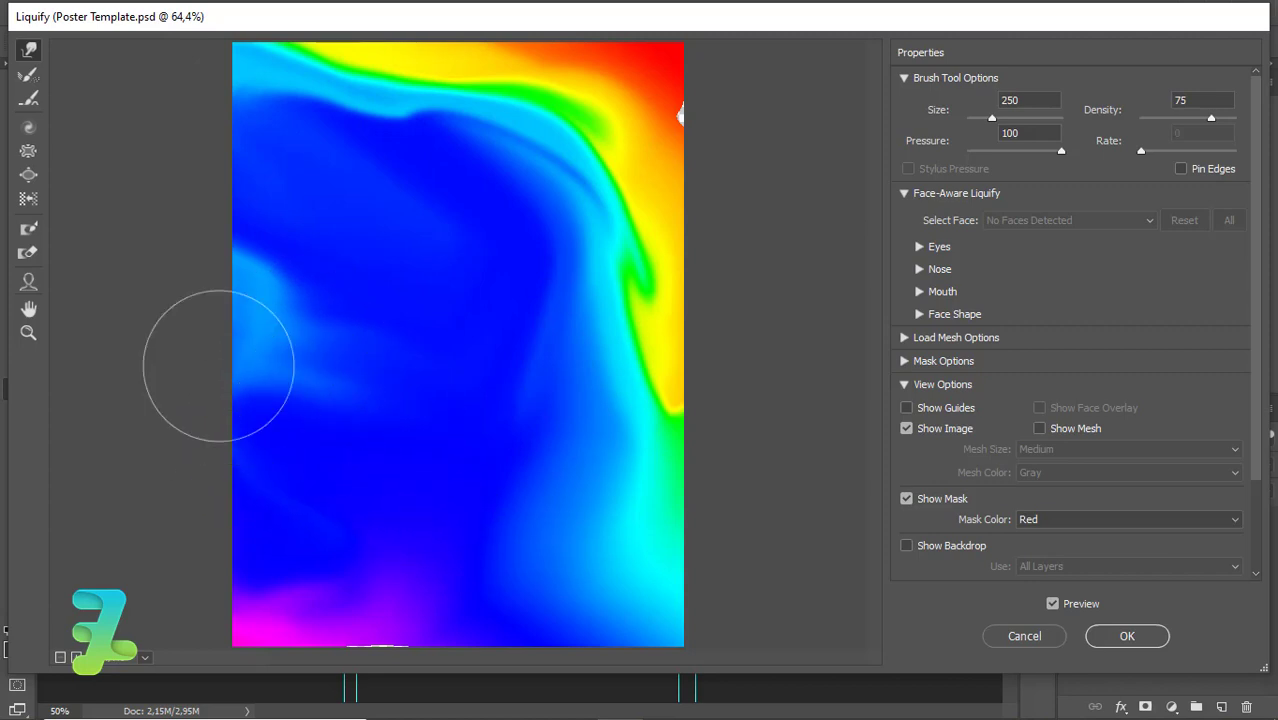
mouse_move(656, 342)
mouse_down()
mouse_move(679, 441)
mouse_move(548, 262)
mouse_move(585, 342)
mouse_up()
mouse_move(679, 91)
mouse_down()
mouse_move(696, 148)
mouse_move(707, 142)
mouse_move(713, 245)
mouse_up()
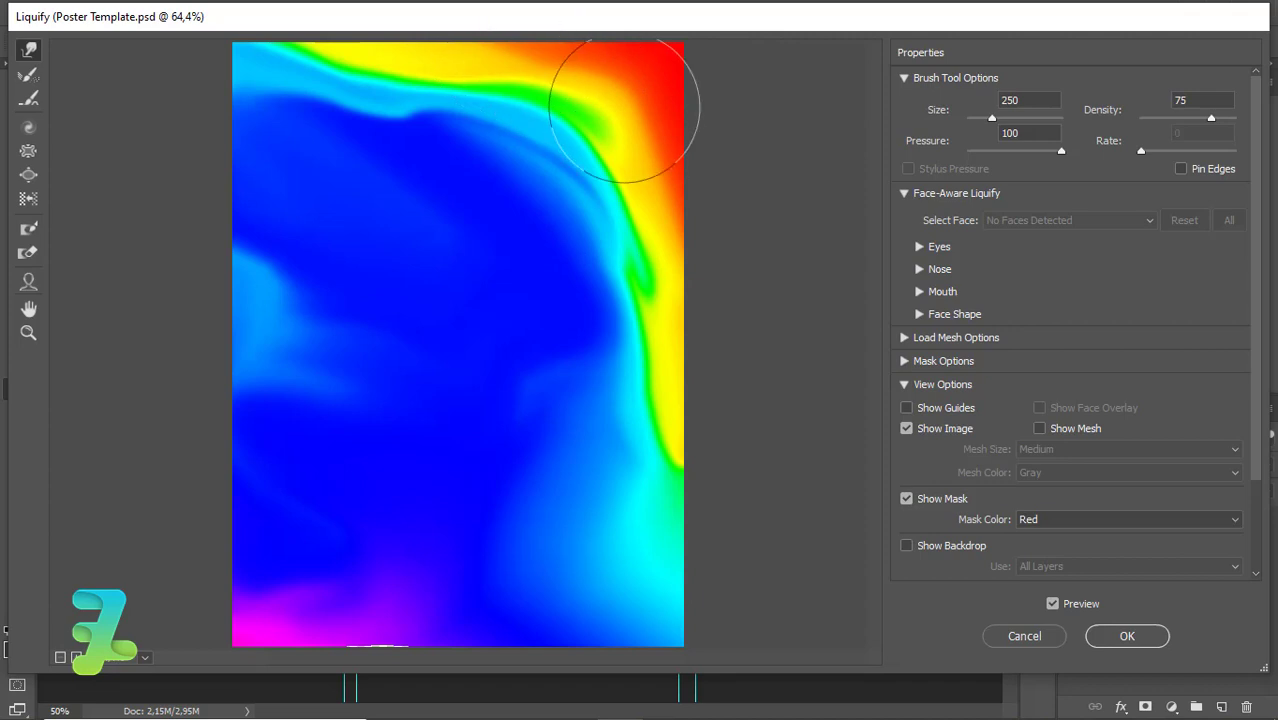
click(1118, 642)
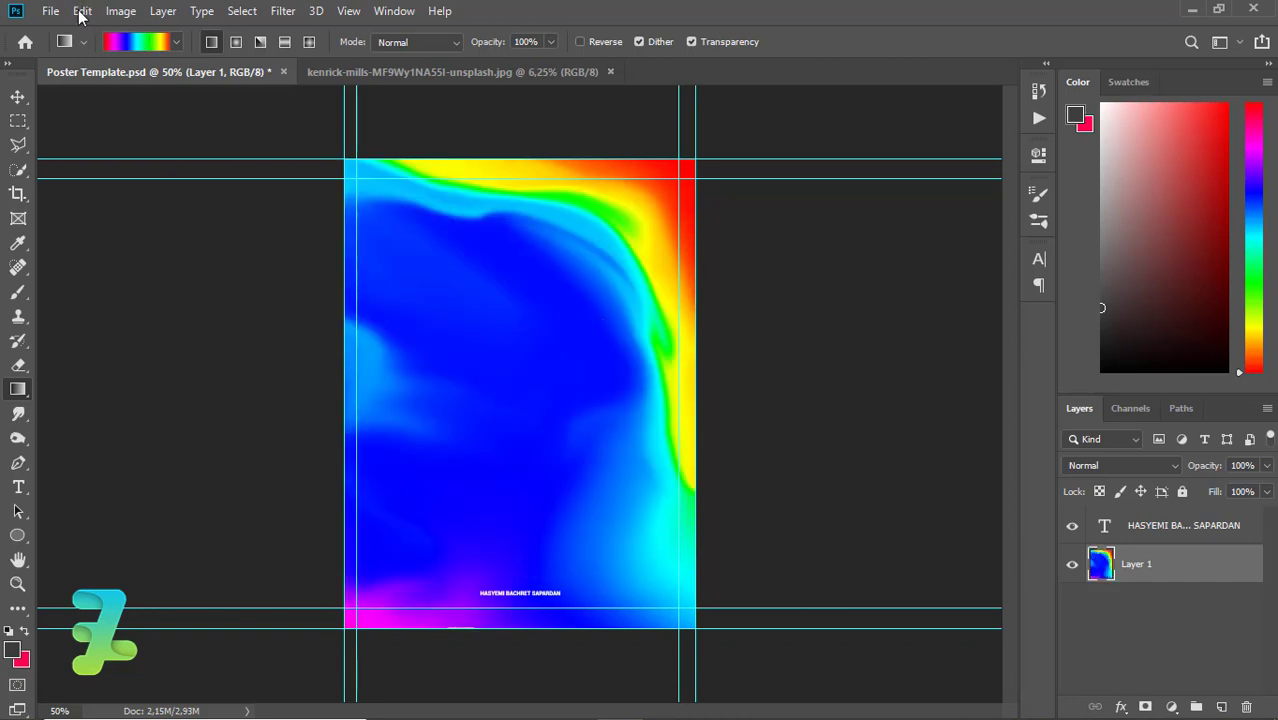
Apply Edit > Transform Flip Vertical and then Flip Horizontal to Layer 1.
key(alt+e)
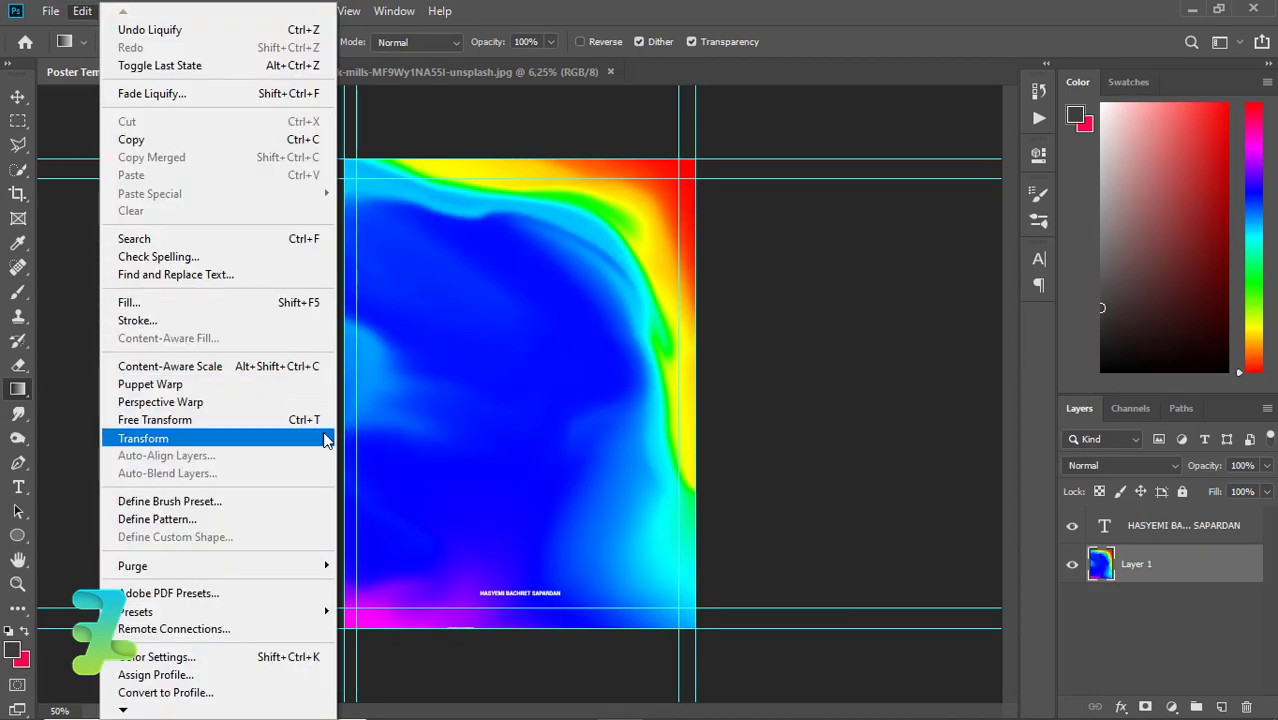
click(405, 665)
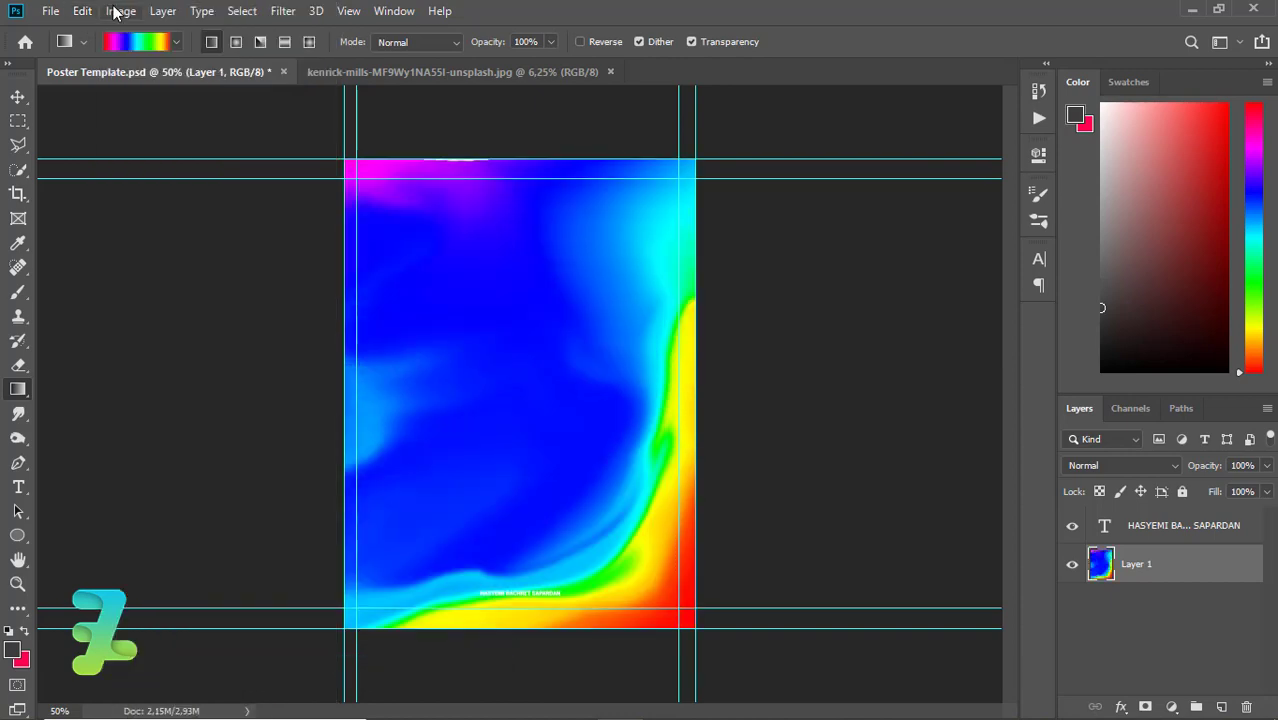
click(118, 11)
mouse_move(82, 11)
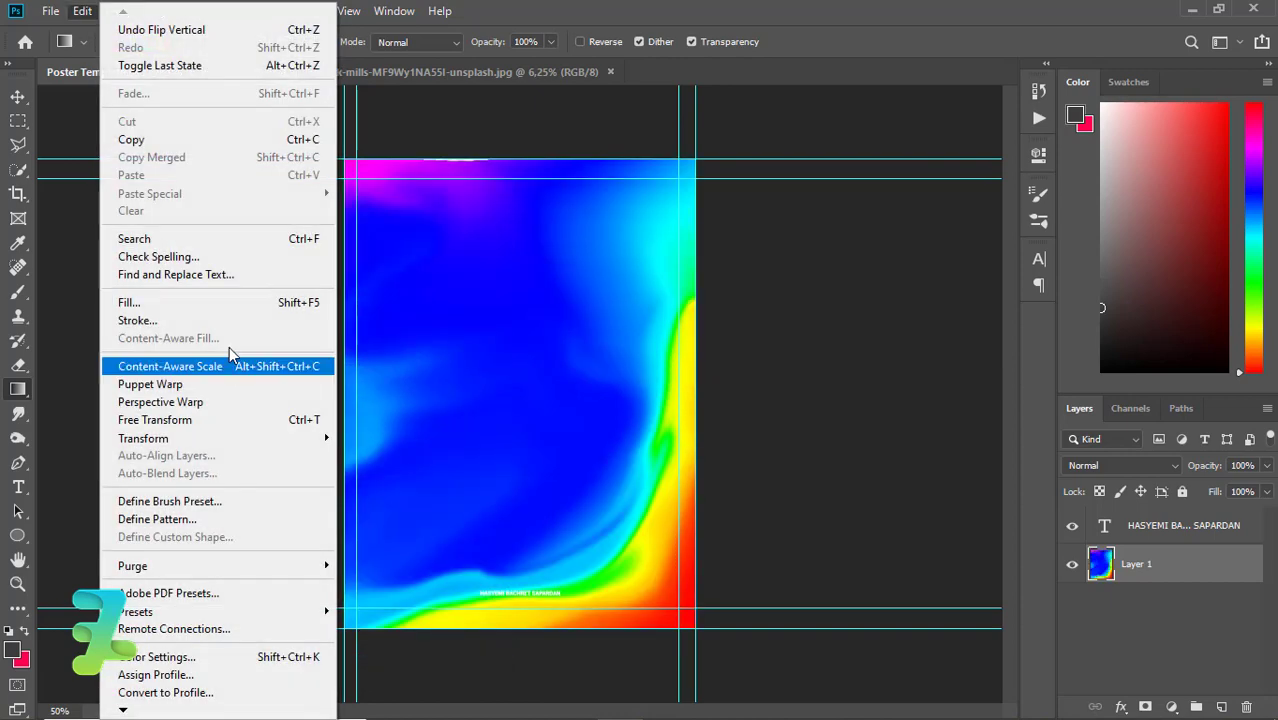
mouse_move(143, 438)
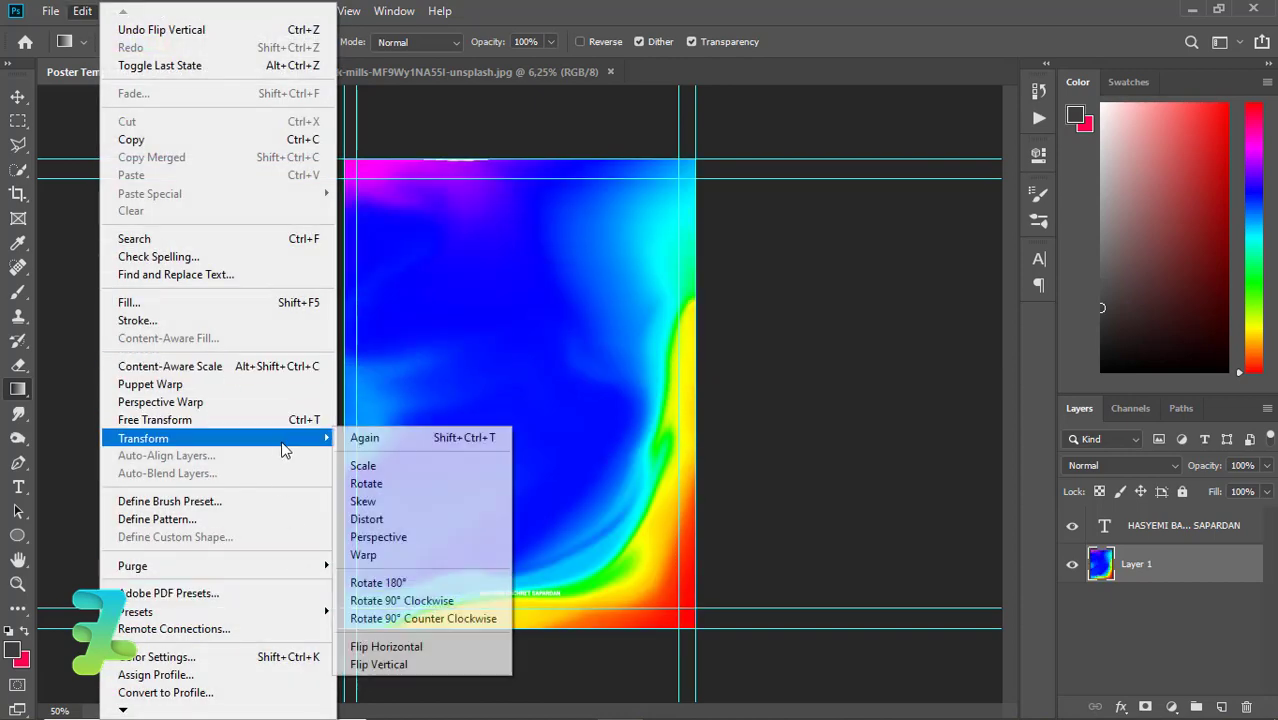
click(422, 650)
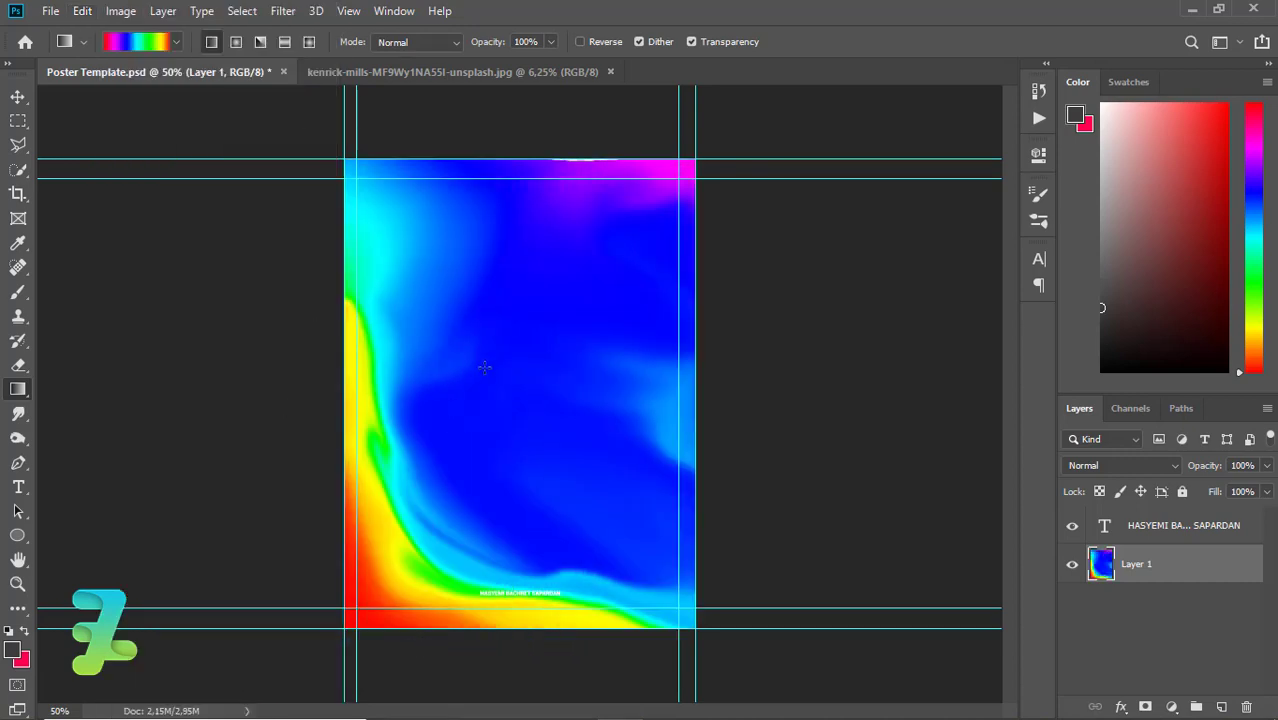
click(283, 11)
mouse_move(293, 223)
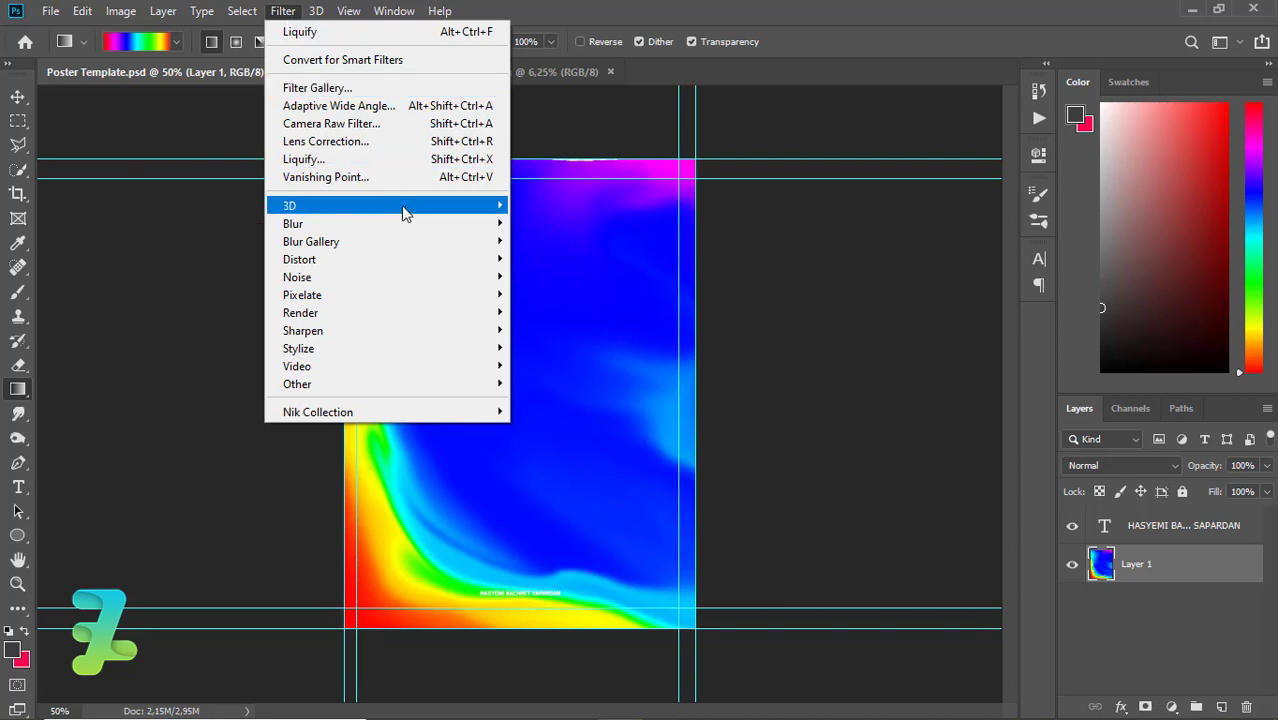
Apply Filter Gallery's Artistic > Plastic Wrap with Highlight Strength 10, Detail 15, Smoothness 15.
click(410, 89)
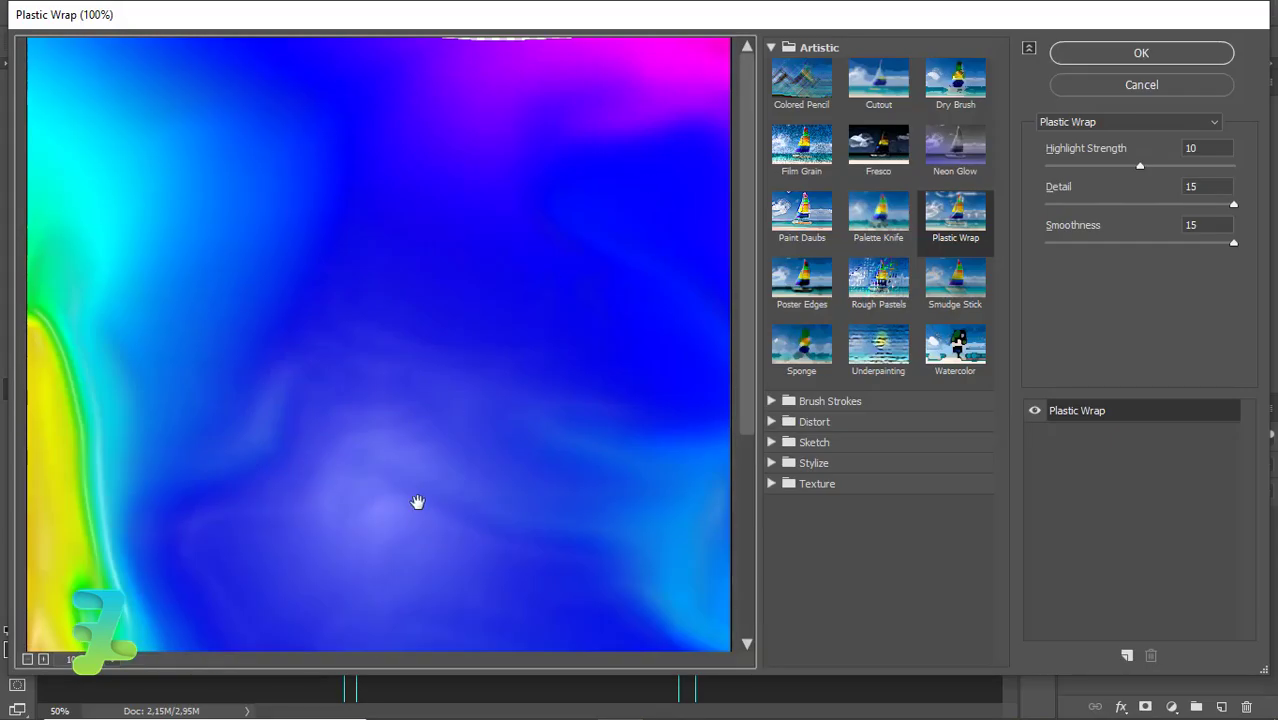
click(28, 660)
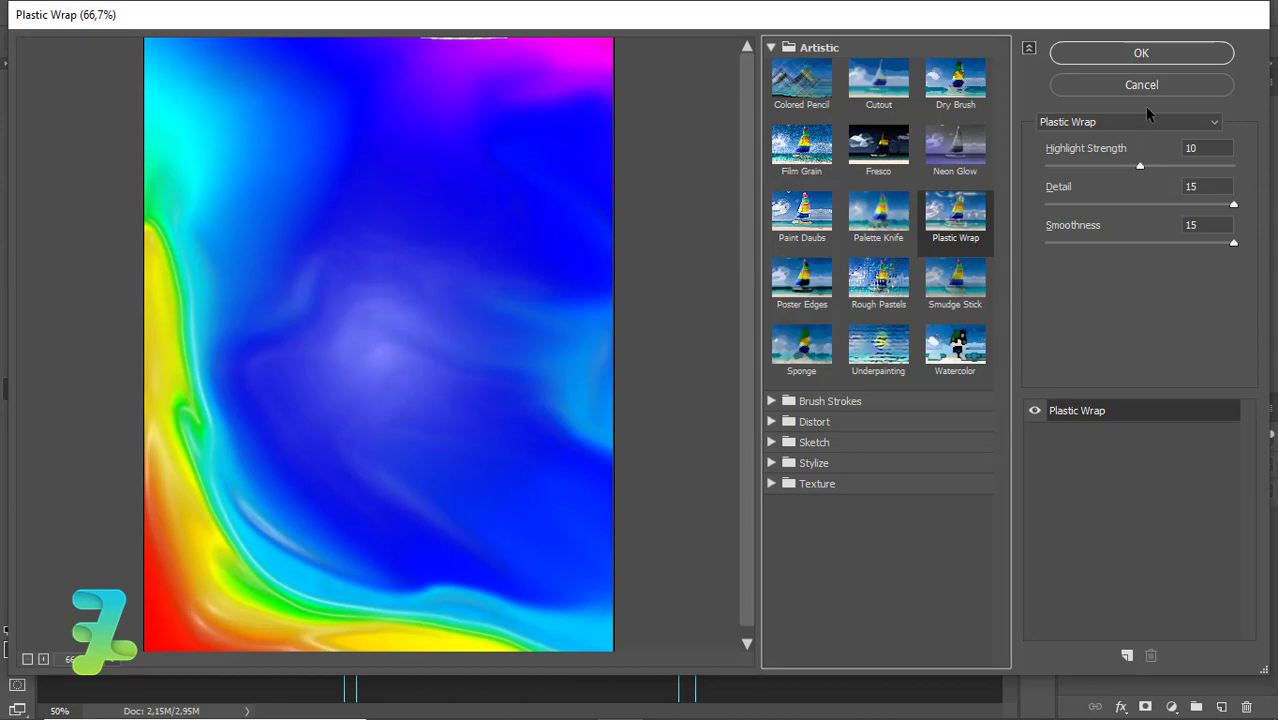
click(1158, 54)
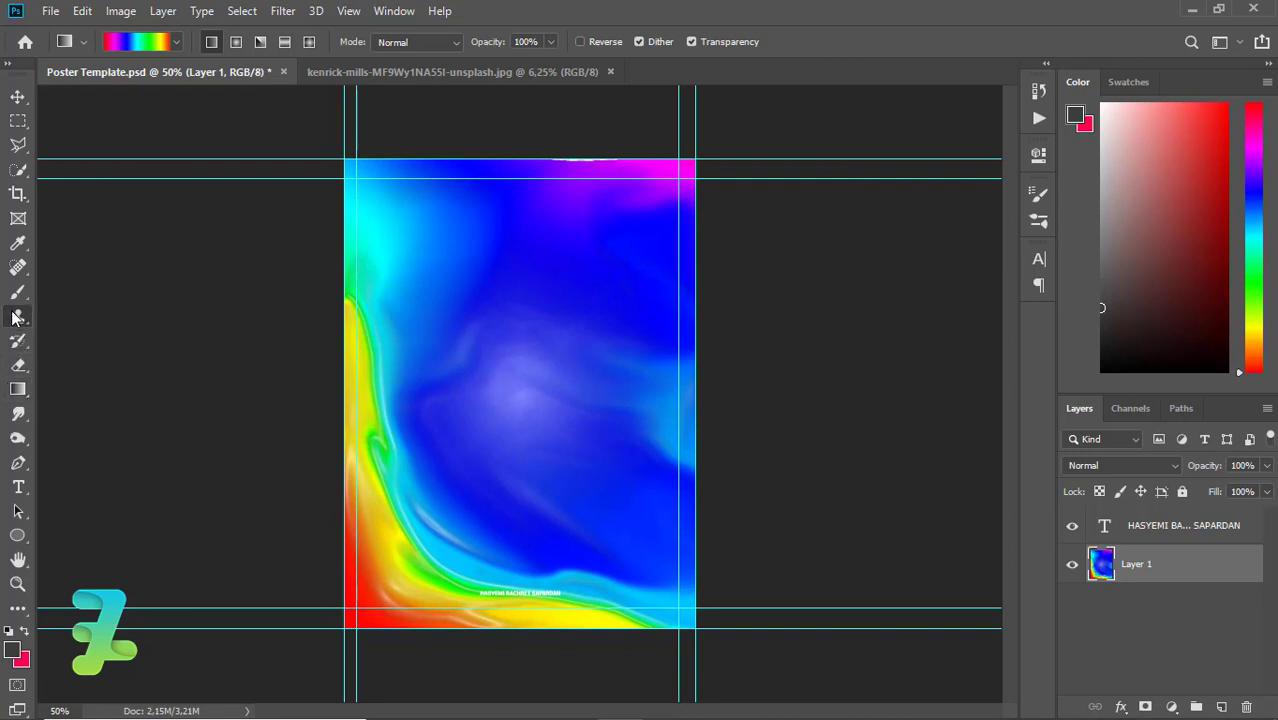
Use the Clone Stamp to cover the white top-edge mark with surrounding blue, then return to Move.
key(s)
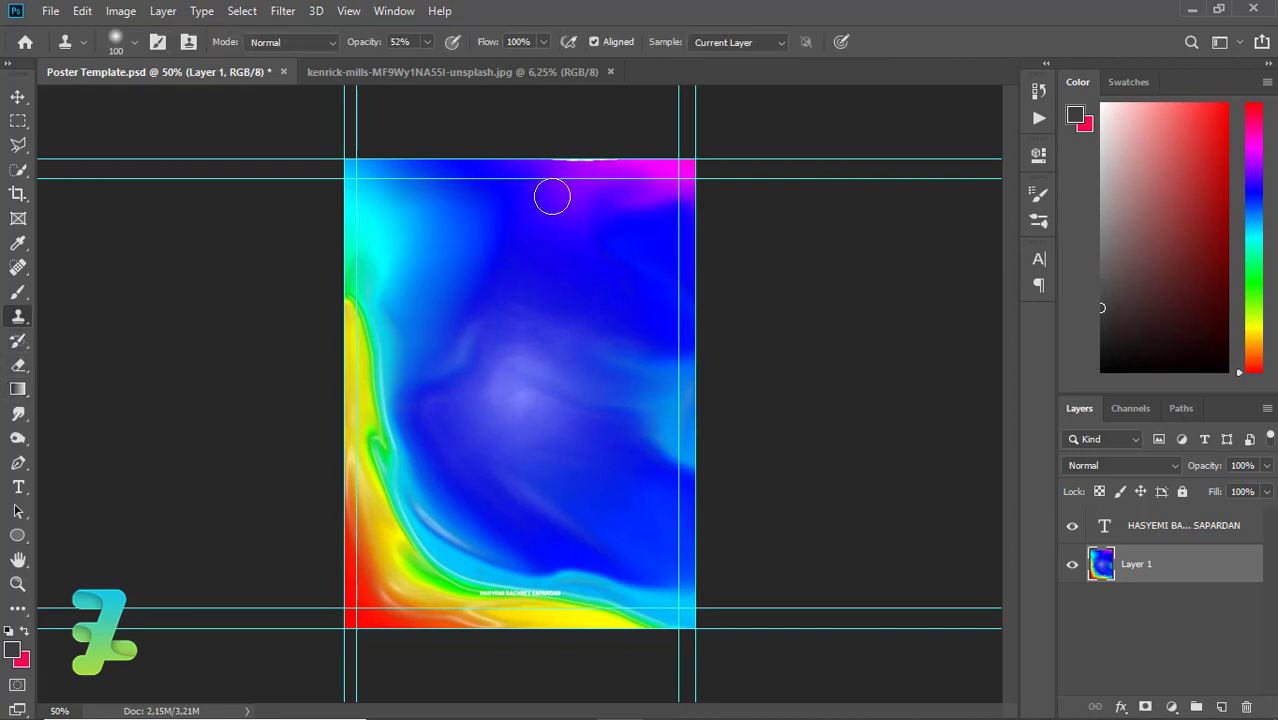
click(582, 170)
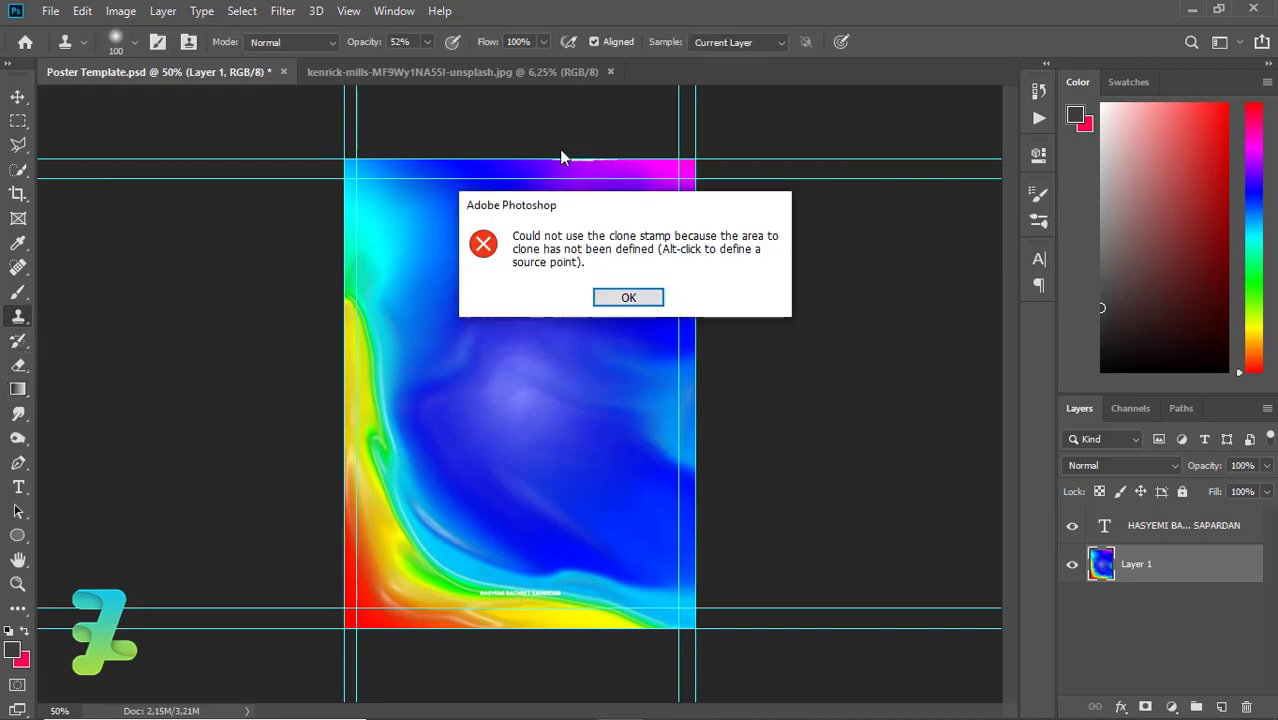
click(629, 294)
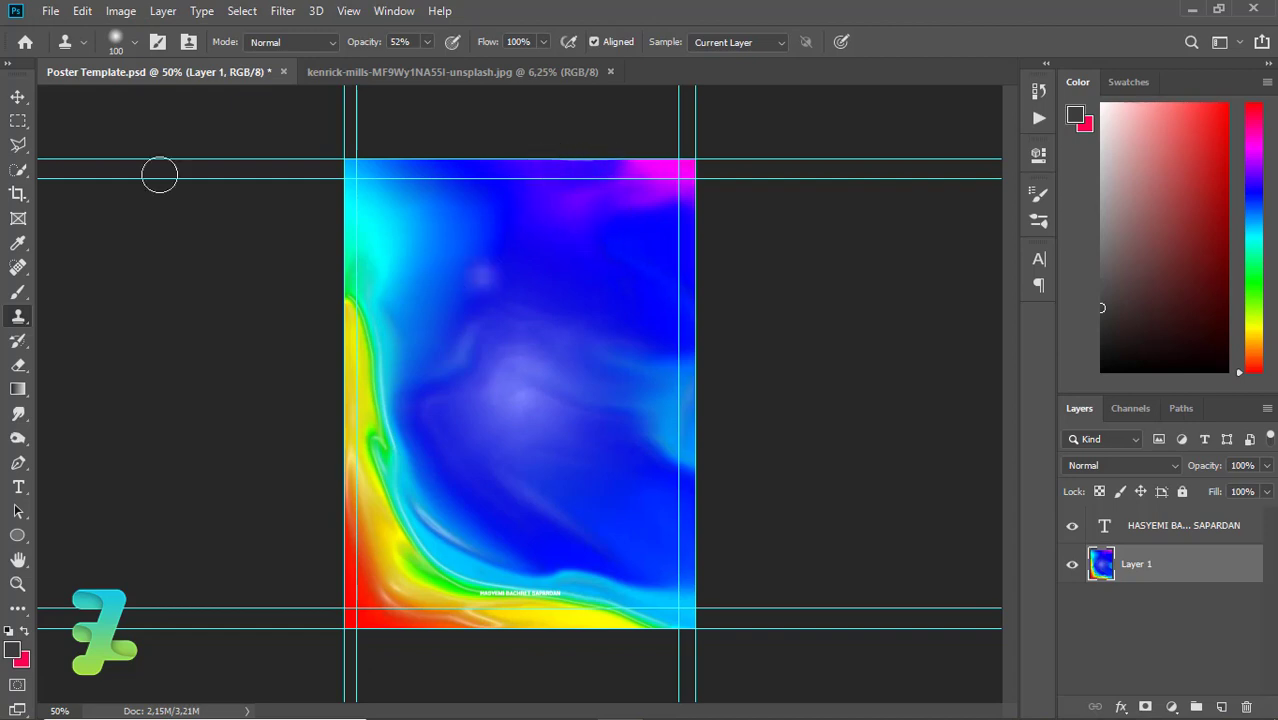
click(24, 98)
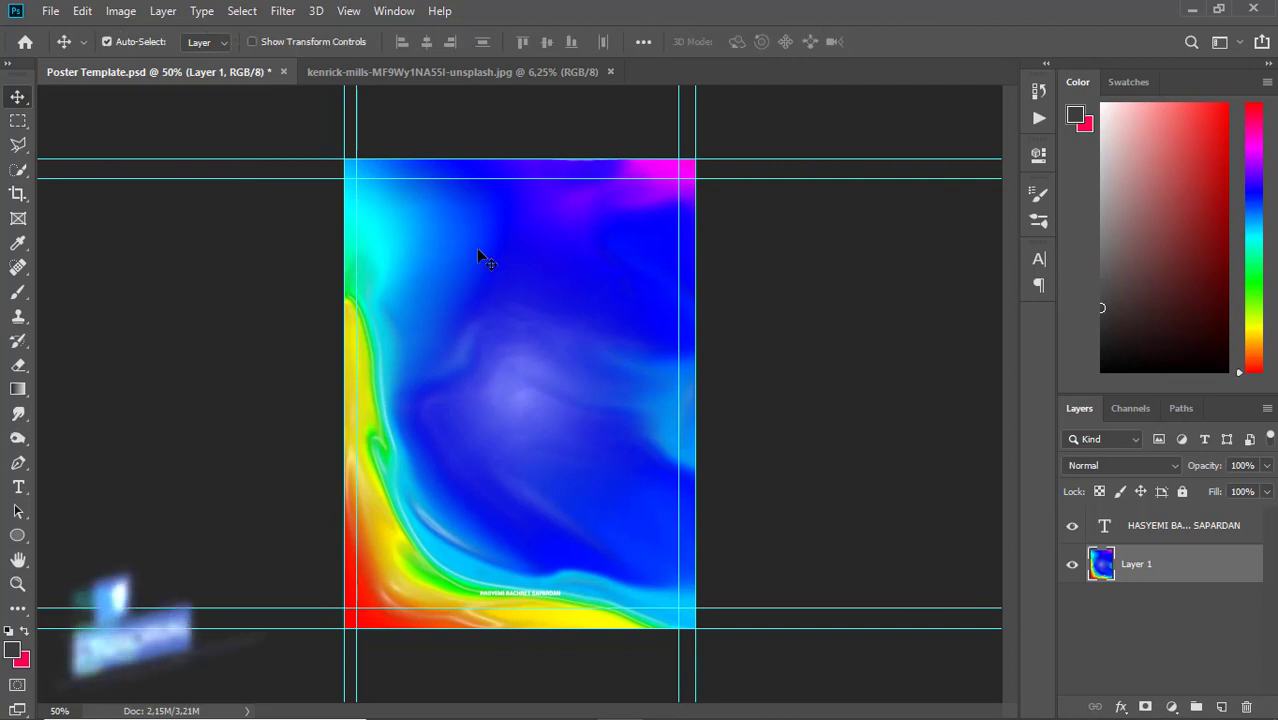
Apply Lens Blur with Radius 18, Blade Curvature 9, Brightness 6 and Noise 4.
click(284, 12)
mouse_move(293, 223)
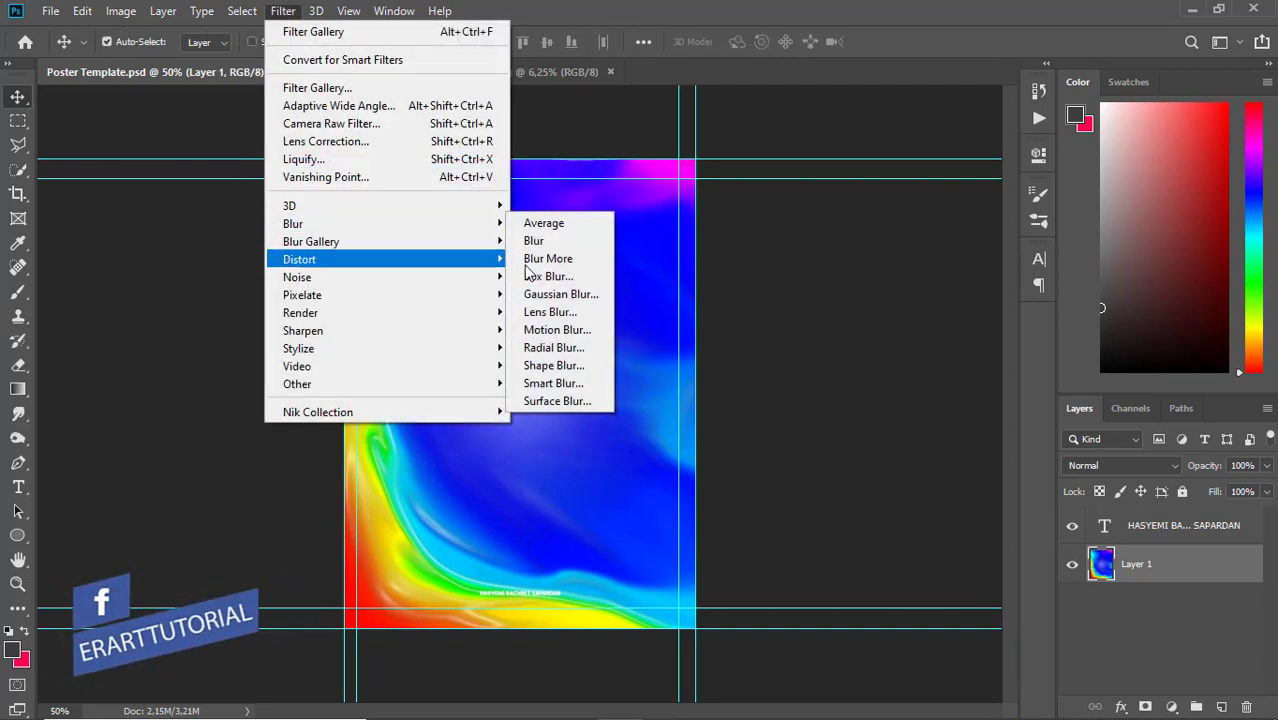
click(539, 316)
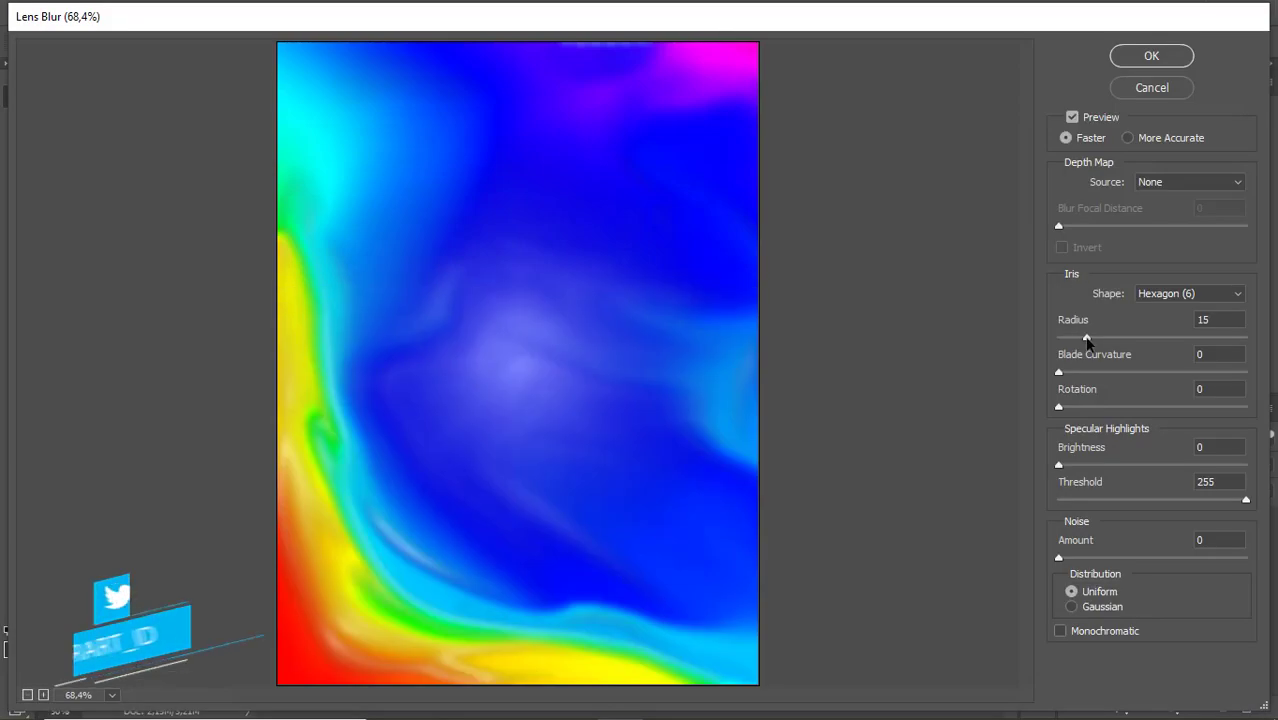
mouse_move(1085, 338)
mouse_down()
mouse_move(1104, 340)
mouse_move(1091, 342)
mouse_up()
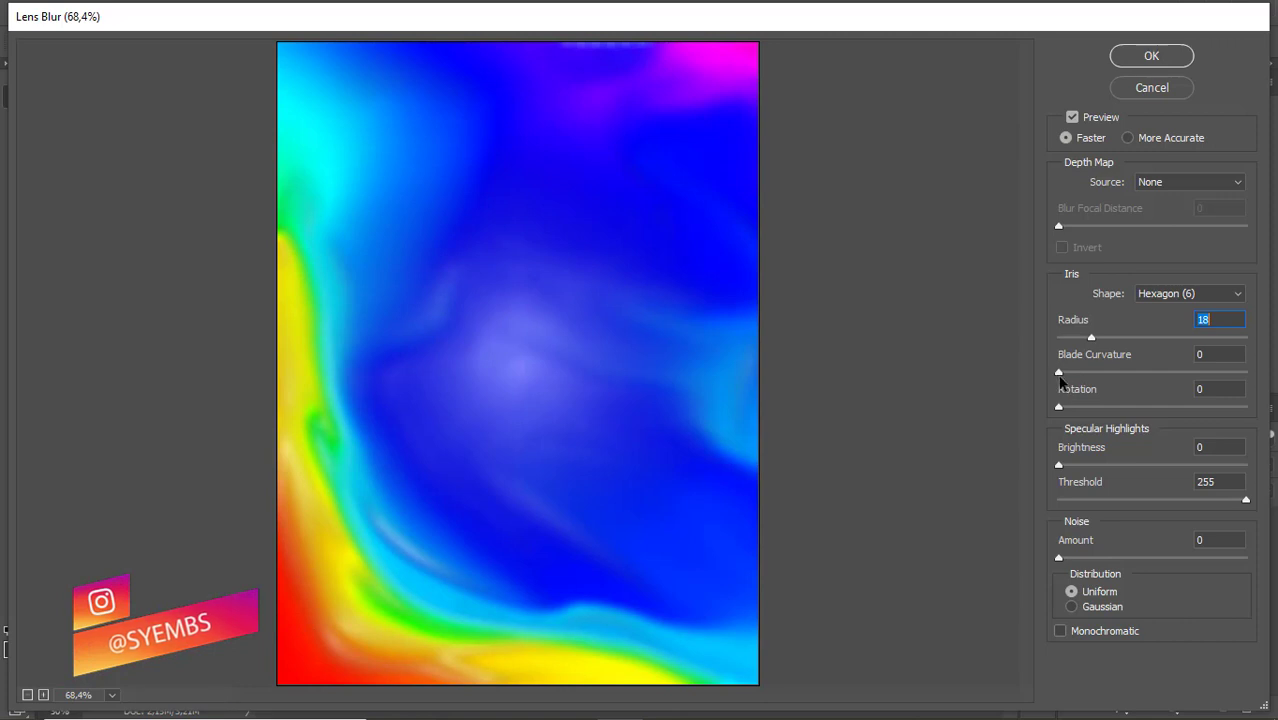
drag(1059, 372, 1075, 375)
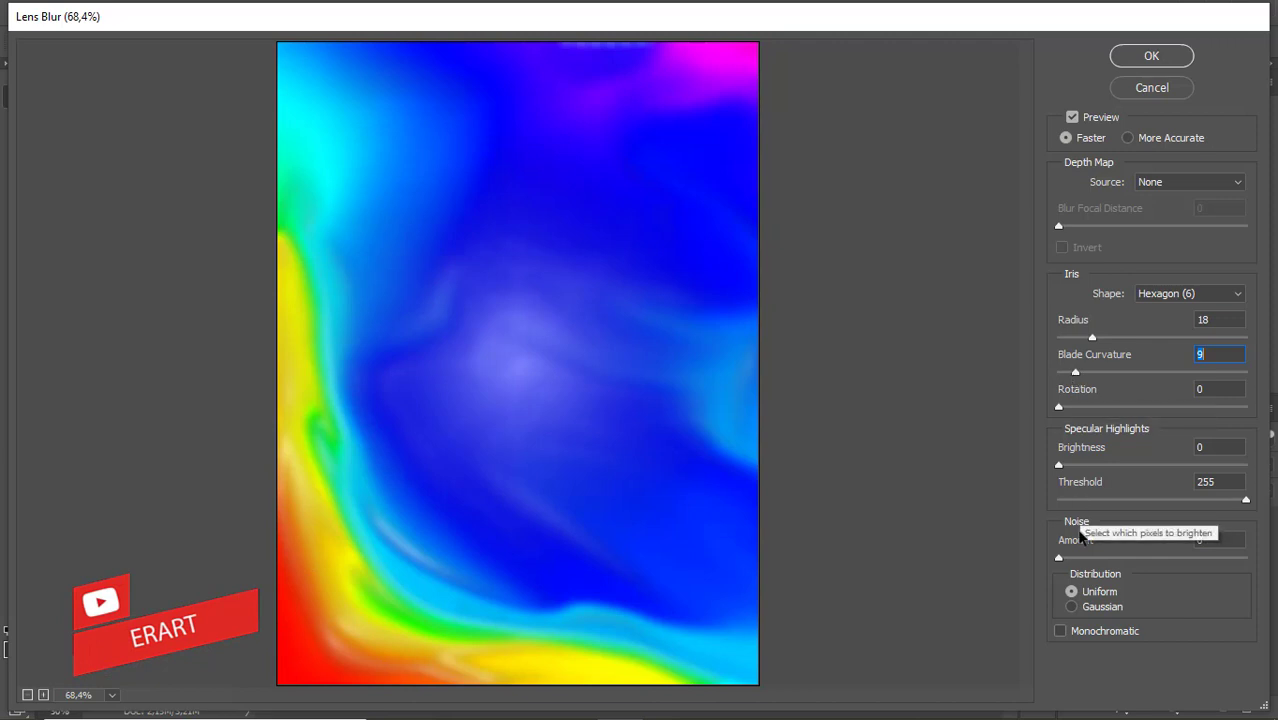
drag(1059, 559, 1065, 566)
drag(1059, 465, 1076, 471)
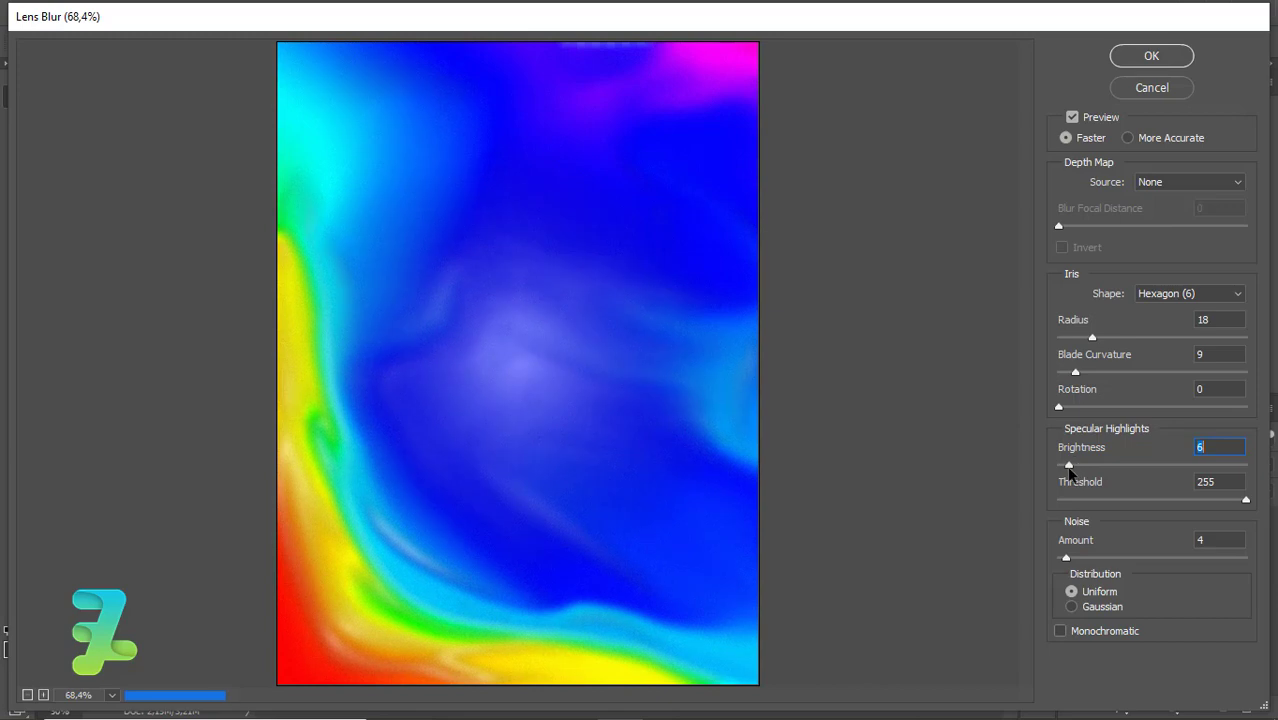
click(1150, 57)
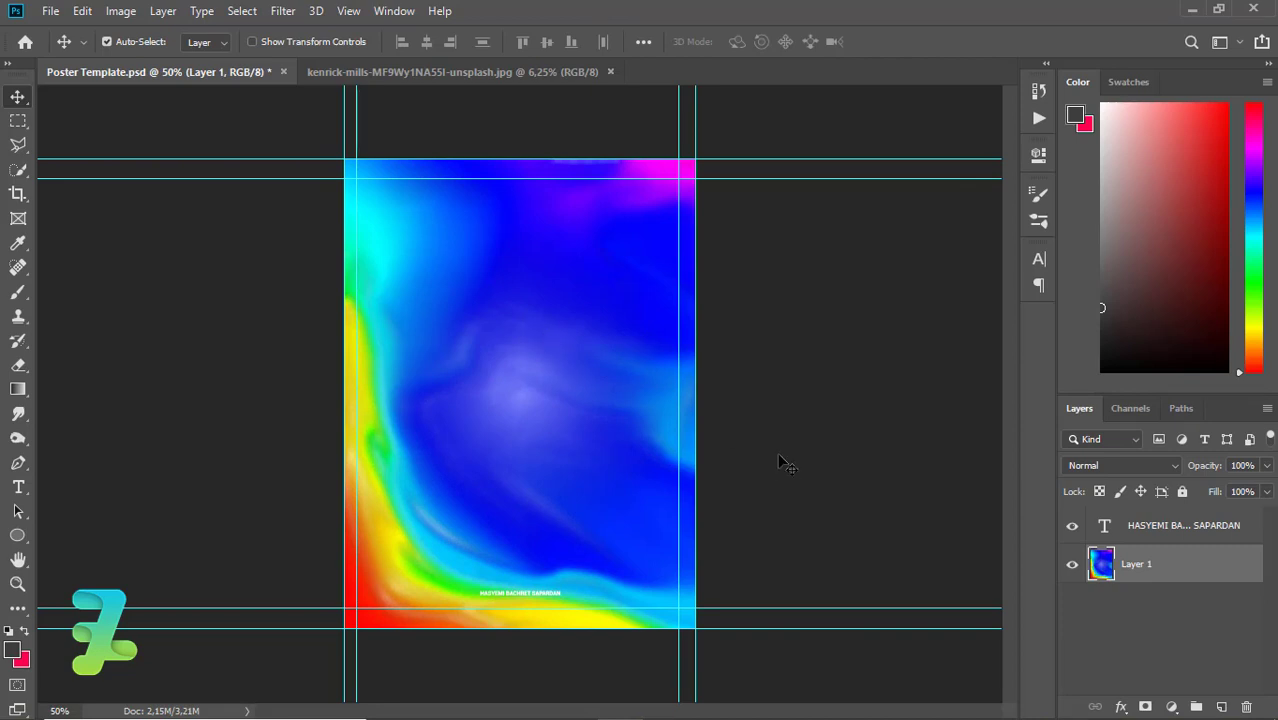
Add Layer 2 and start a Pen path with curved anchors on the right and top.
click(1222, 707)
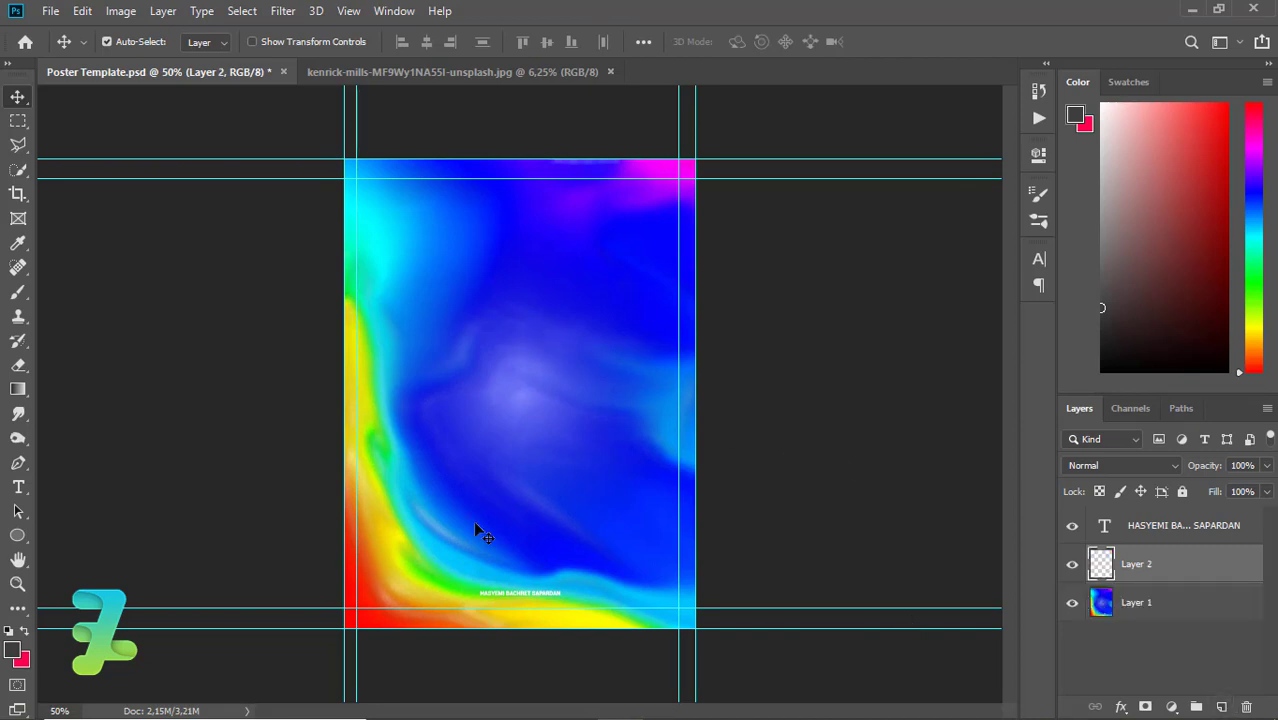
click(18, 463)
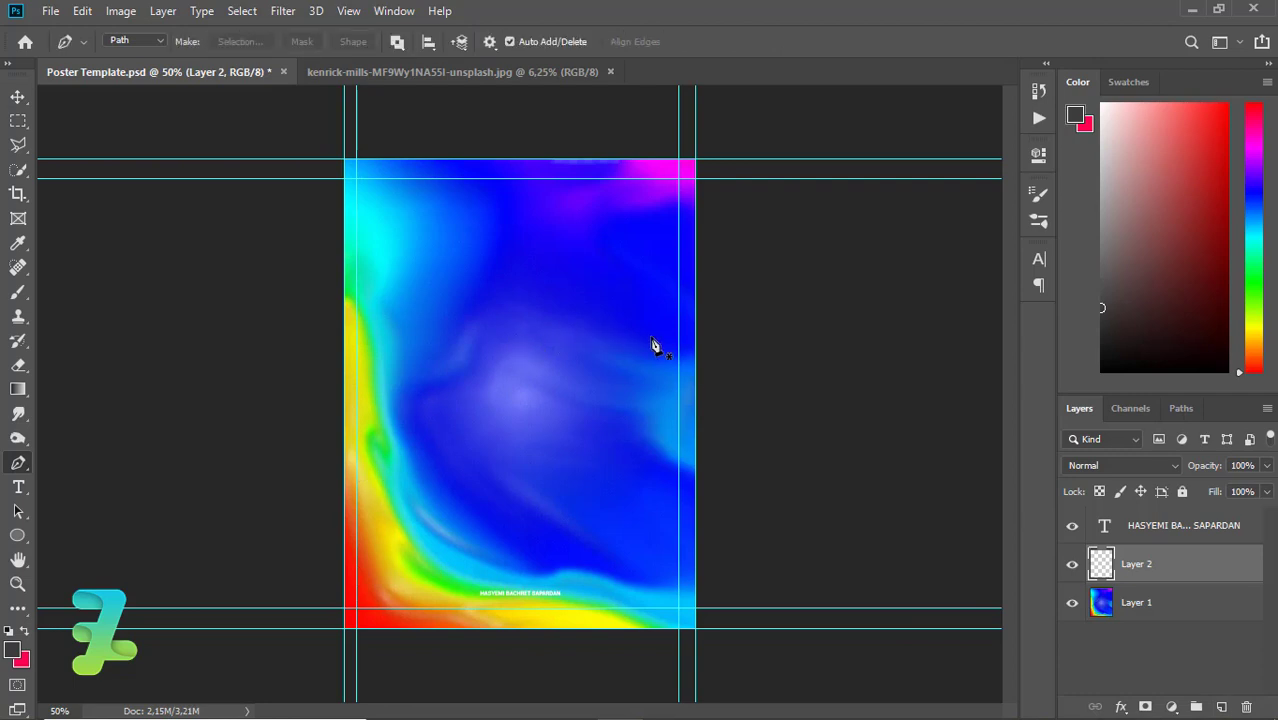
click(626, 456)
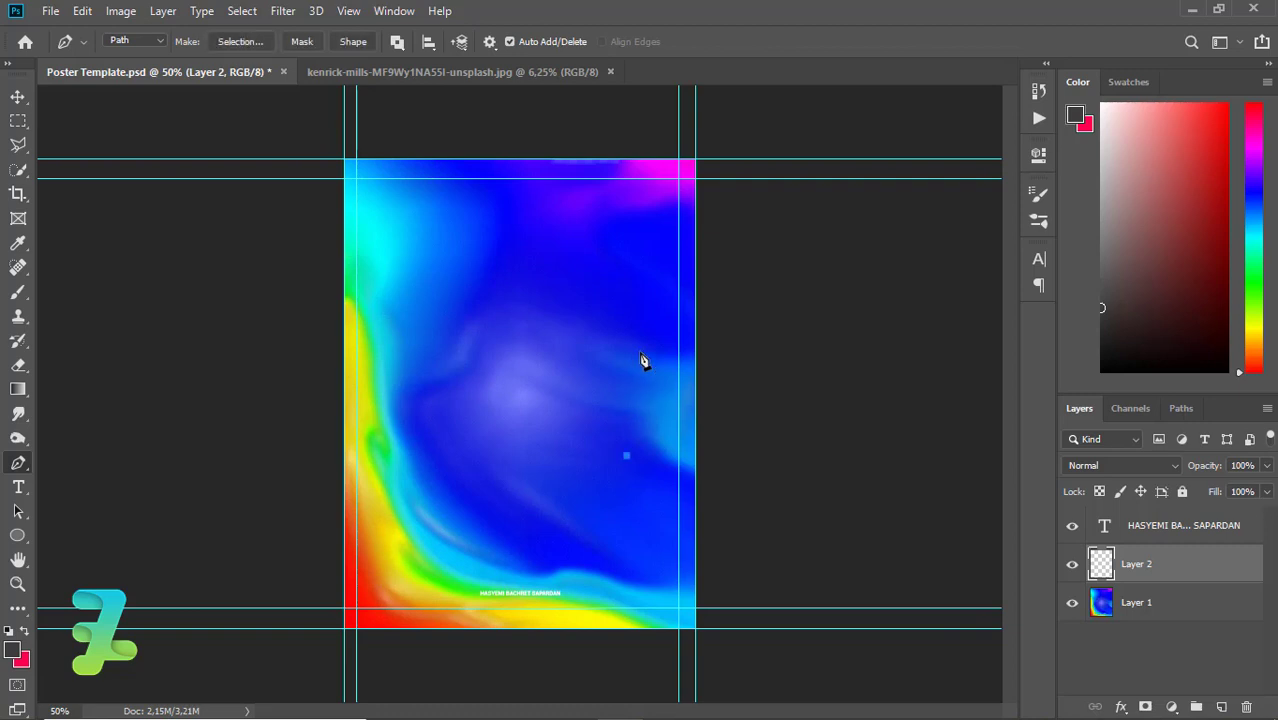
drag(628, 249, 576, 240)
mouse_move(386, 322)
mouse_down()
mouse_move(430, 409)
mouse_move(421, 494)
mouse_move(406, 512)
mouse_up()
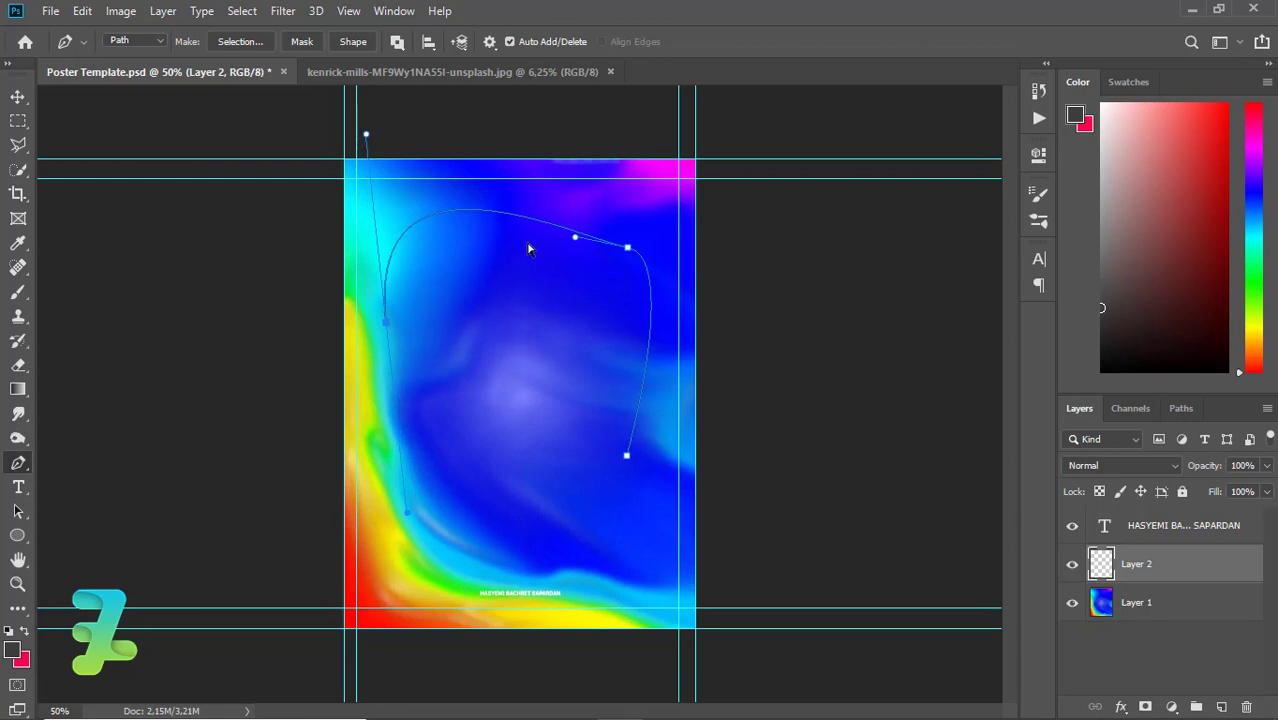
key(ctrl+z)
key(ctrl+z)
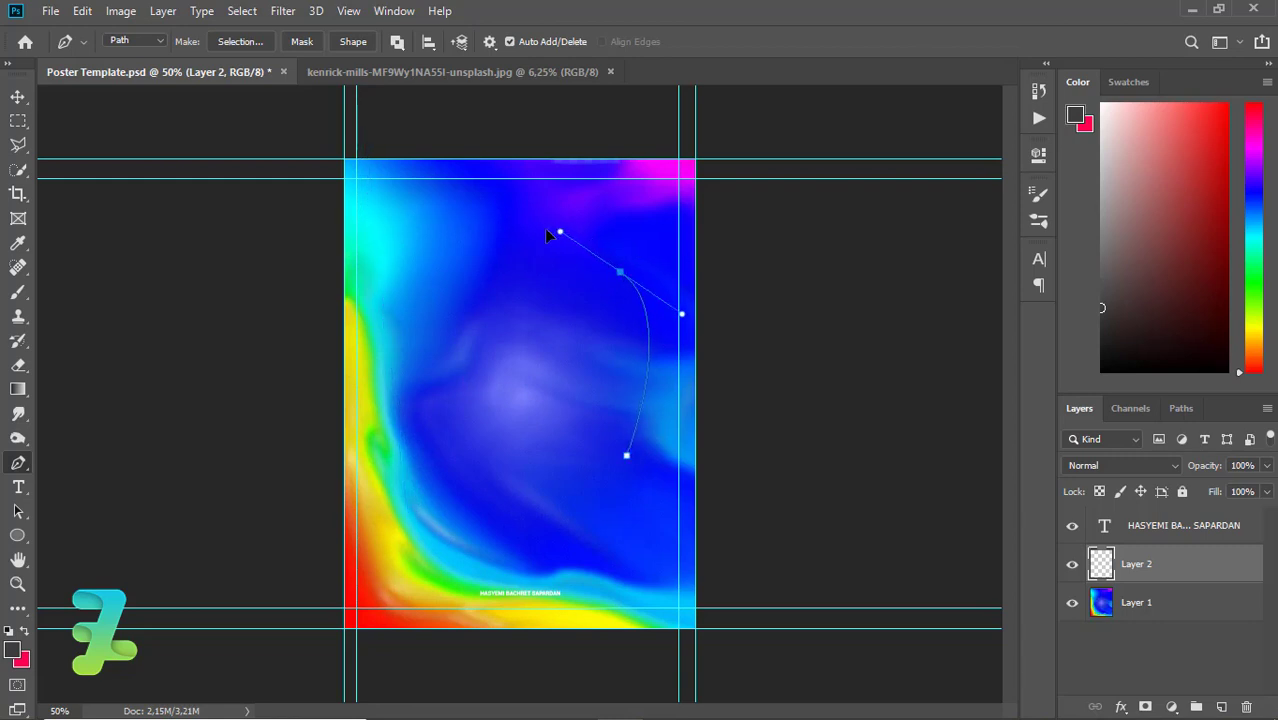
Extend the path across the top and down the left, then undo those points.
drag(594, 237, 549, 228)
drag(473, 248, 436, 289)
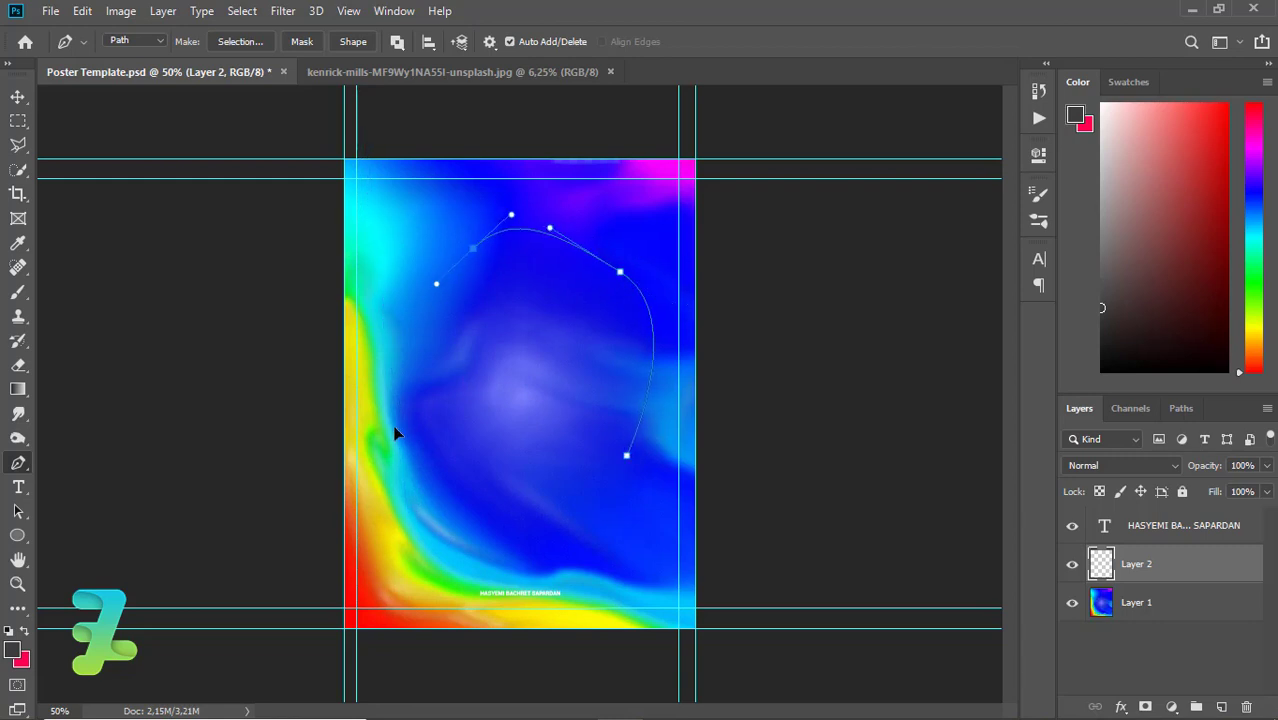
mouse_move(387, 370)
mouse_down()
mouse_move(429, 458)
mouse_move(421, 418)
mouse_up()
drag(452, 471, 457, 468)
key(ctrl+z)
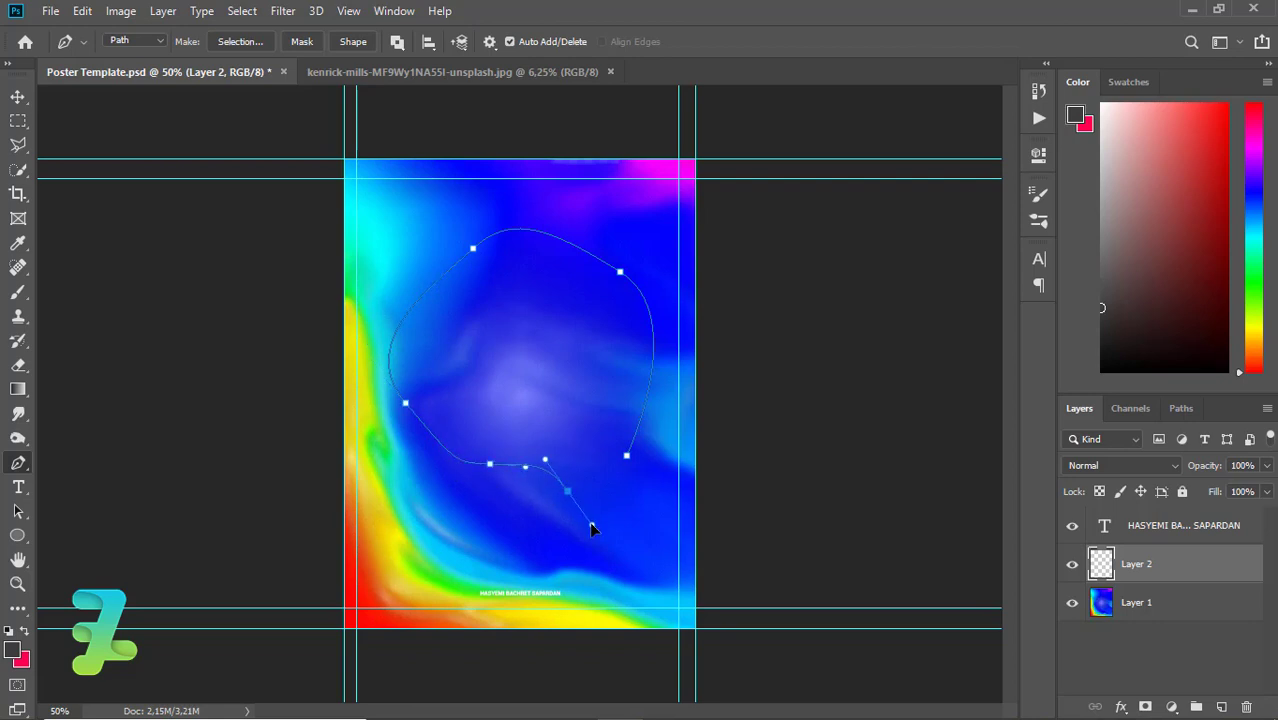
key(ctrl+z)
key(ctrl+z)
key(ctrl+z)
key(ctrl+z)
key(ctrl+z)
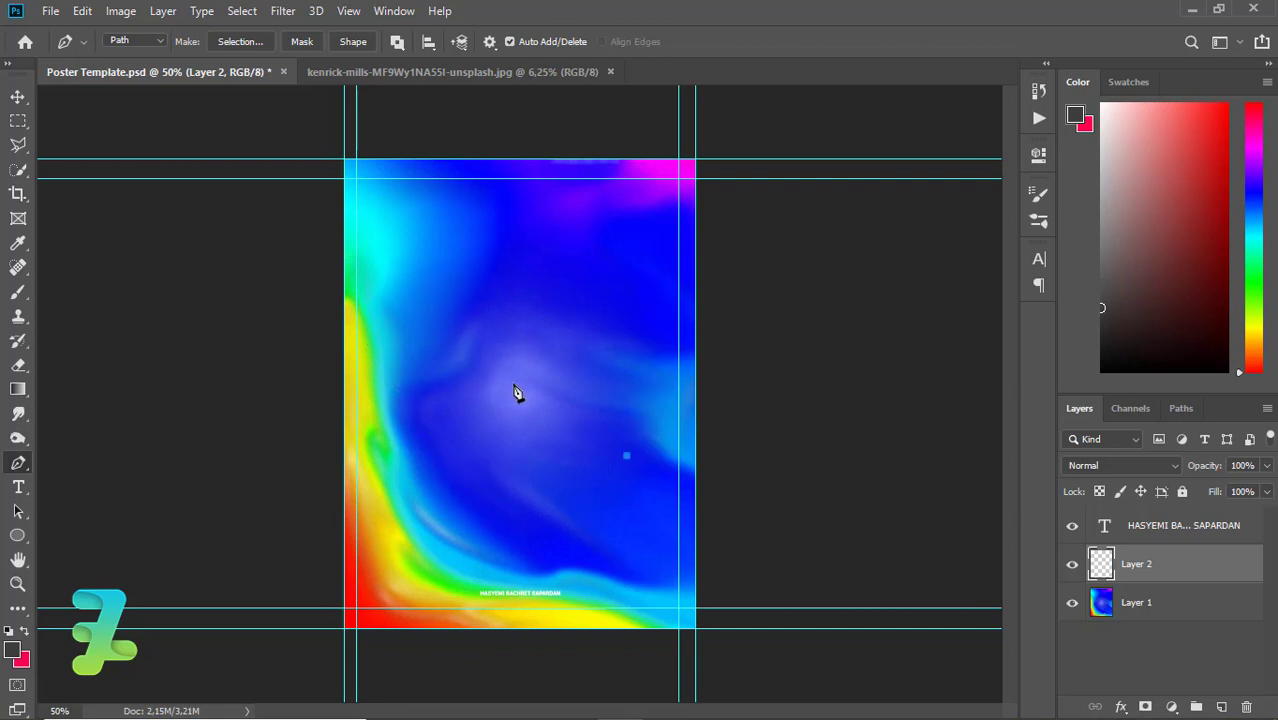
key(ctrl+z)
key(ctrl+z)
Redraw the blob from the lower centre around the right, top and left, and close it.
click(491, 491)
drag(640, 513, 655, 479)
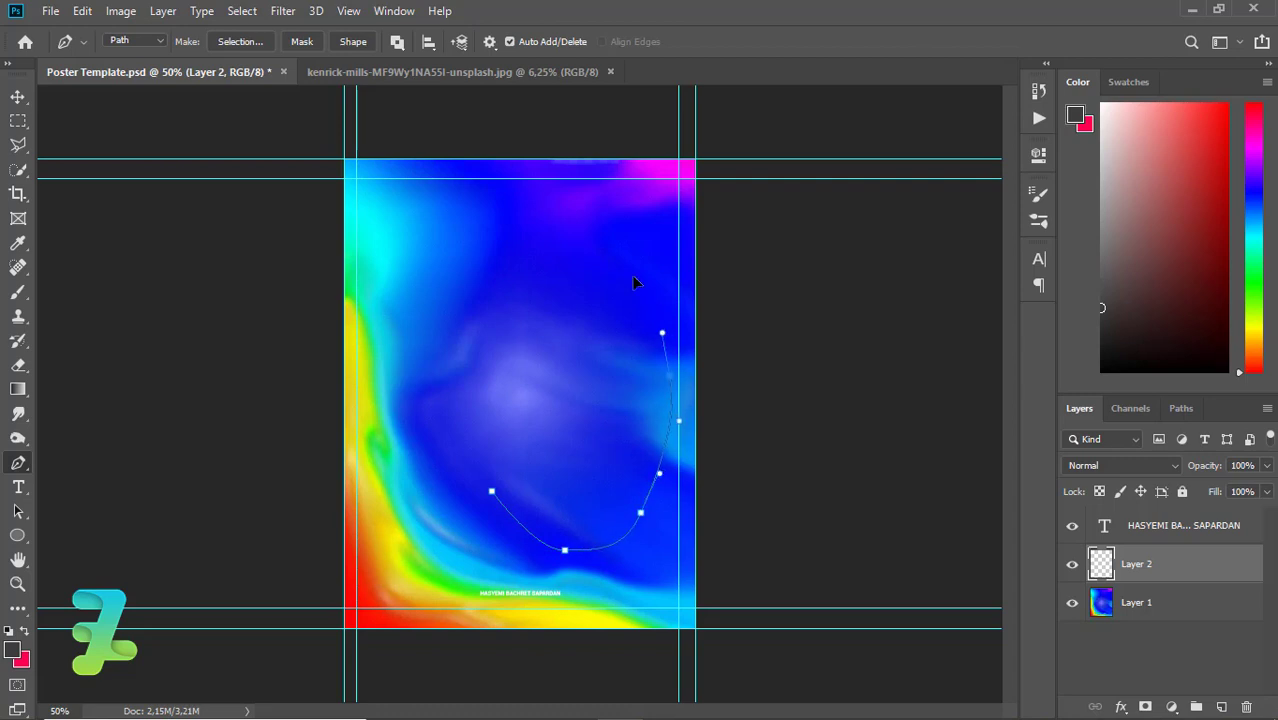
drag(659, 231, 544, 193)
mouse_move(434, 179)
mouse_down()
mouse_move(371, 283)
mouse_move(370, 322)
mouse_move(376, 312)
mouse_up()
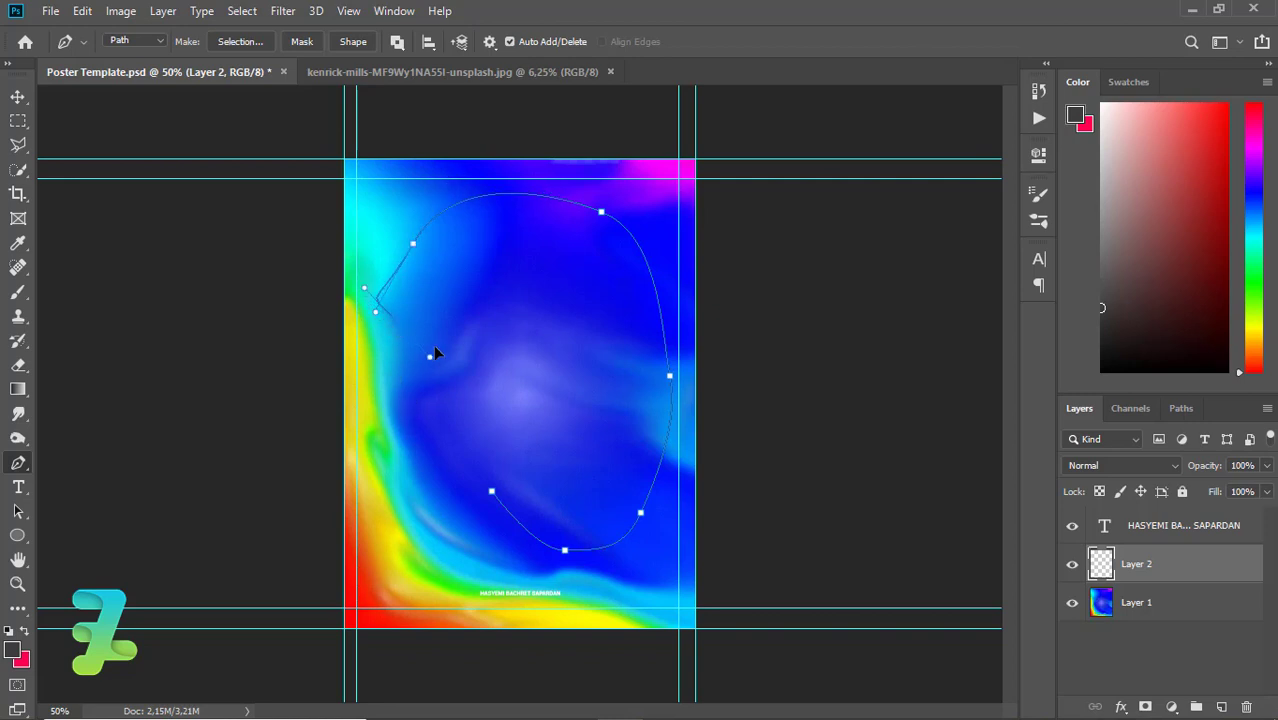
mouse_move(430, 357)
mouse_down()
mouse_move(401, 364)
mouse_move(419, 377)
mouse_up()
click(486, 462)
ctrl+click(496, 503)
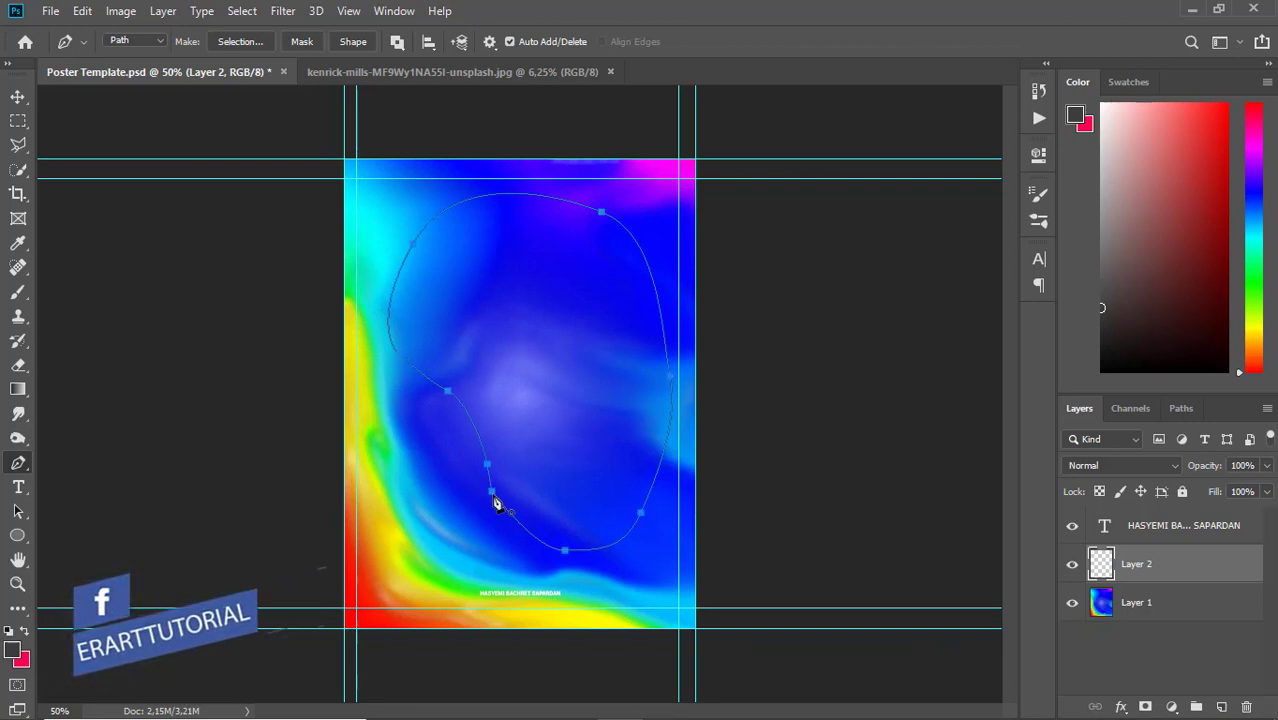
Convert the blob path into a selection with Make Selection.
right_click(549, 430)
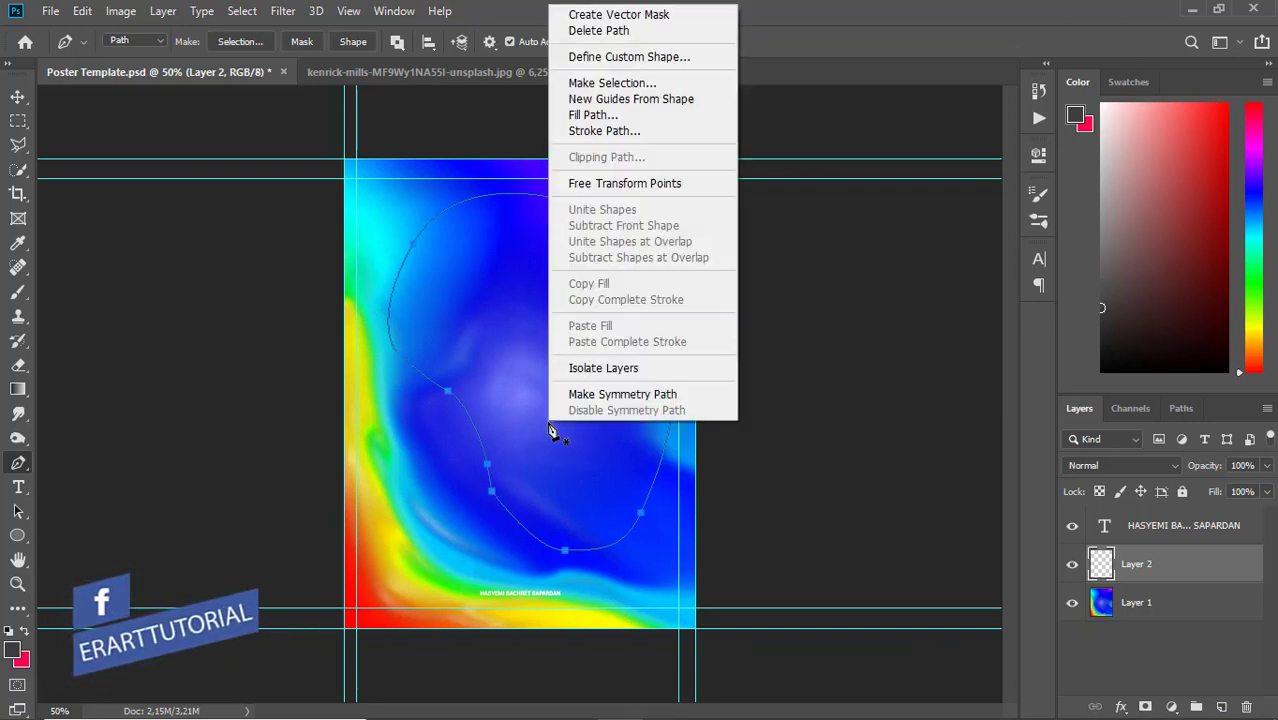
click(597, 84)
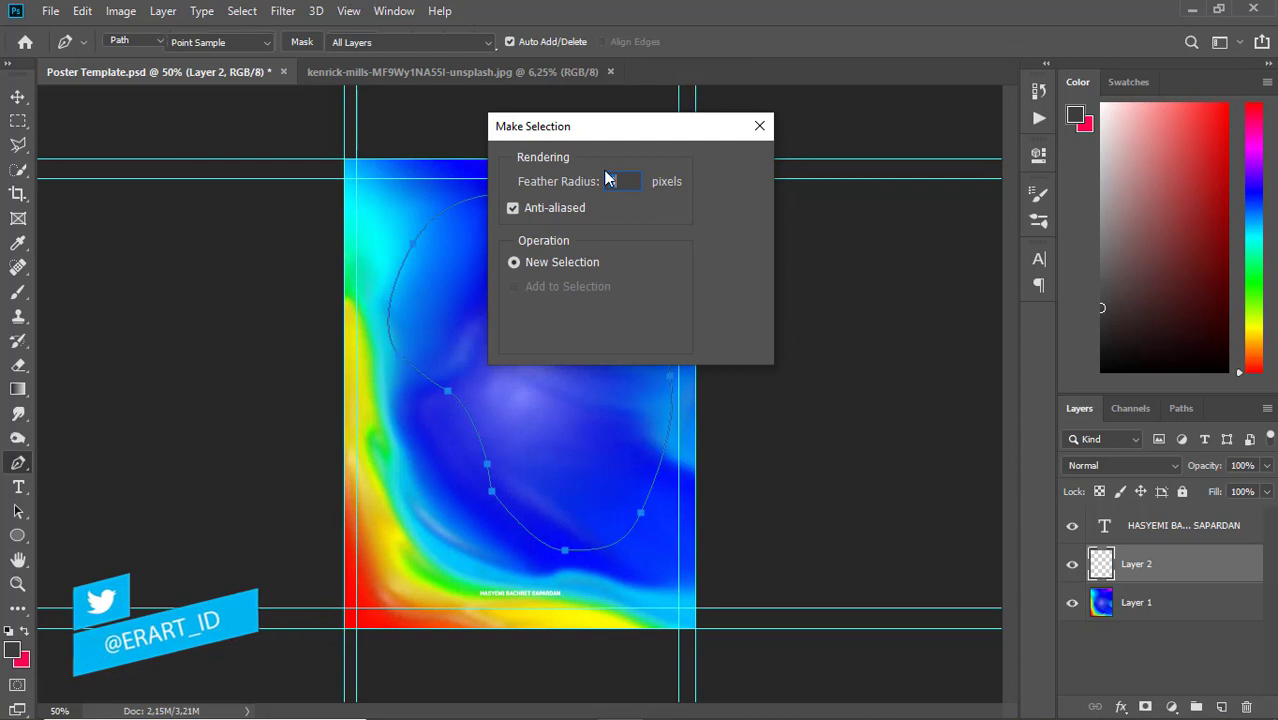
key(Return)
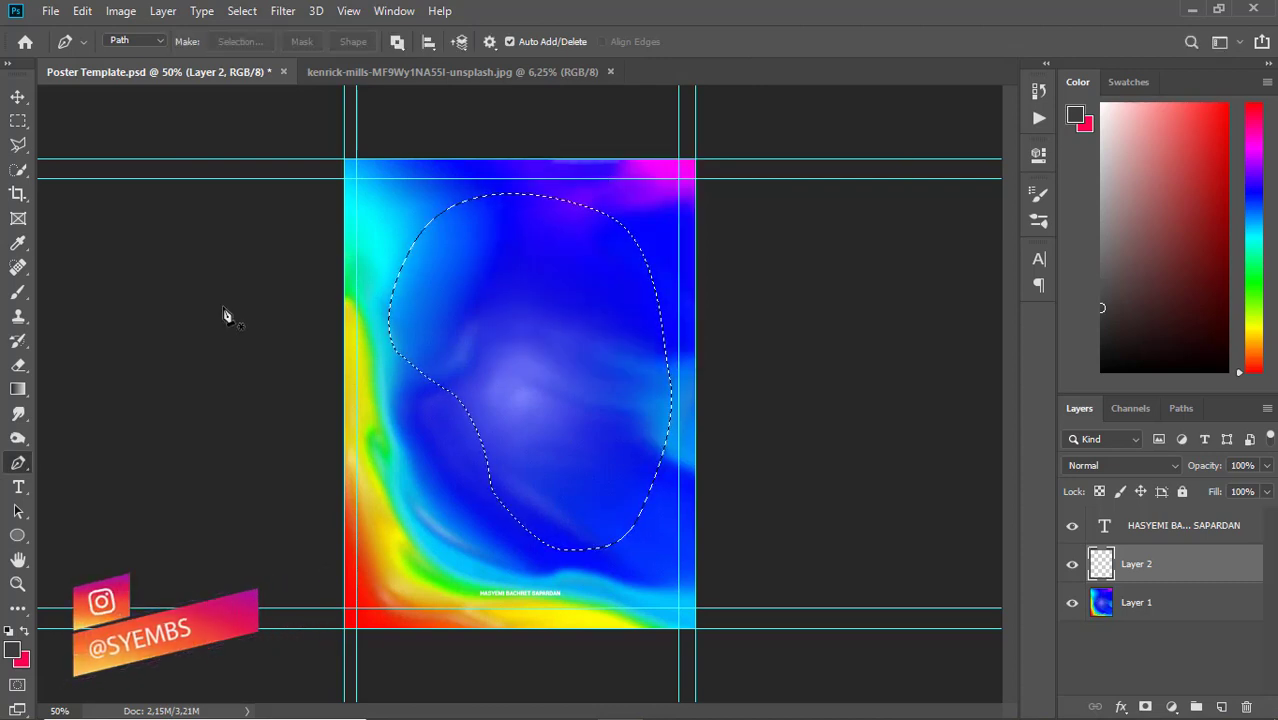
Fill the selection with a lower-left to upper-right rainbow gradient, then deselect.
click(18, 389)
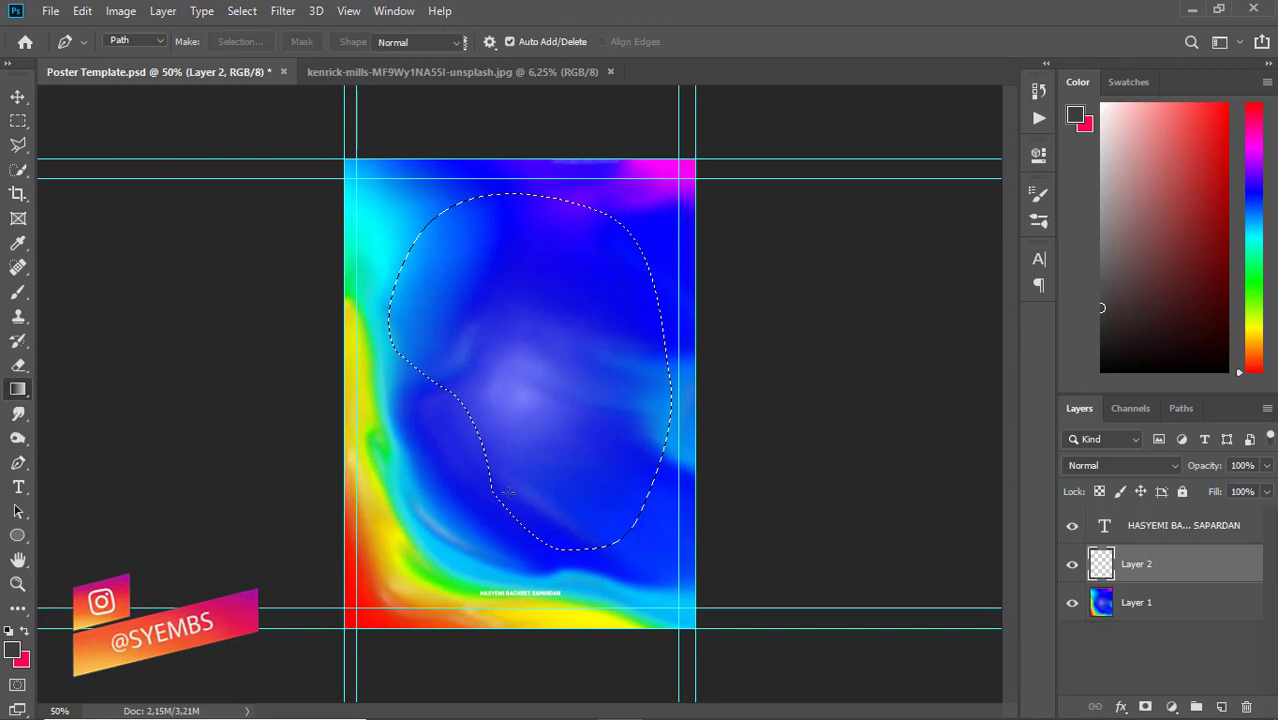
drag(495, 556, 543, 308)
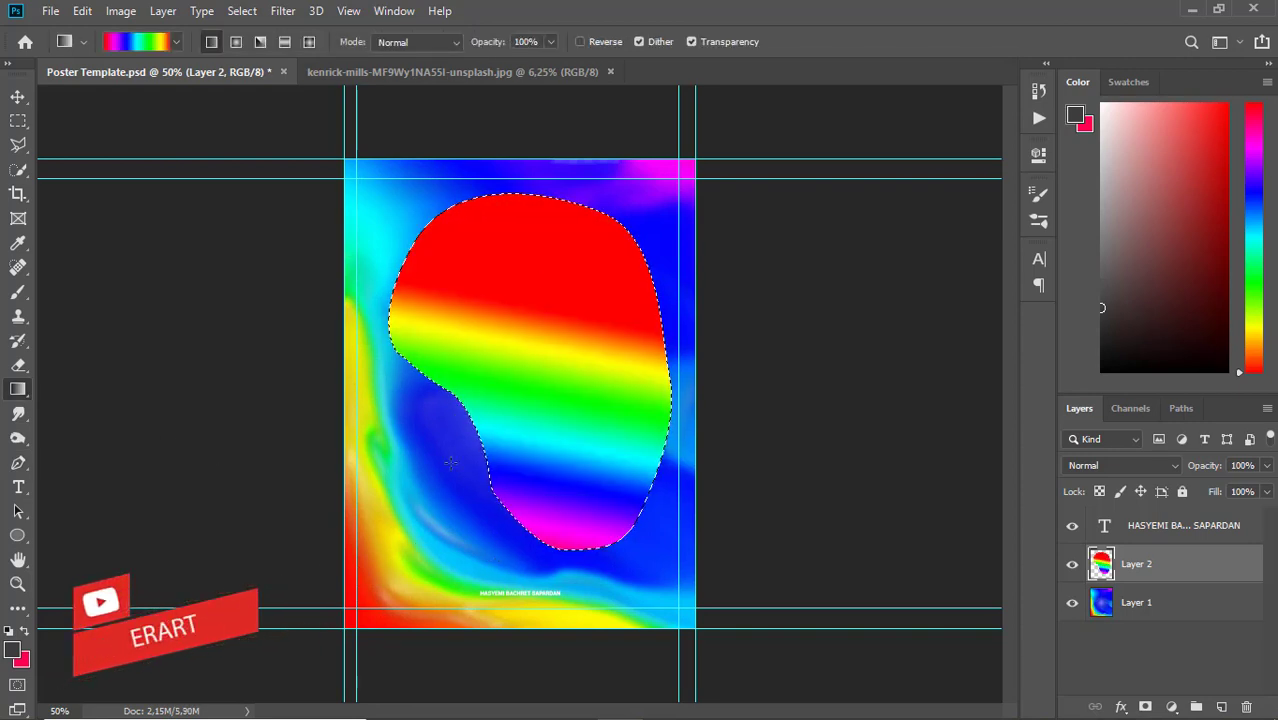
drag(446, 500, 576, 188)
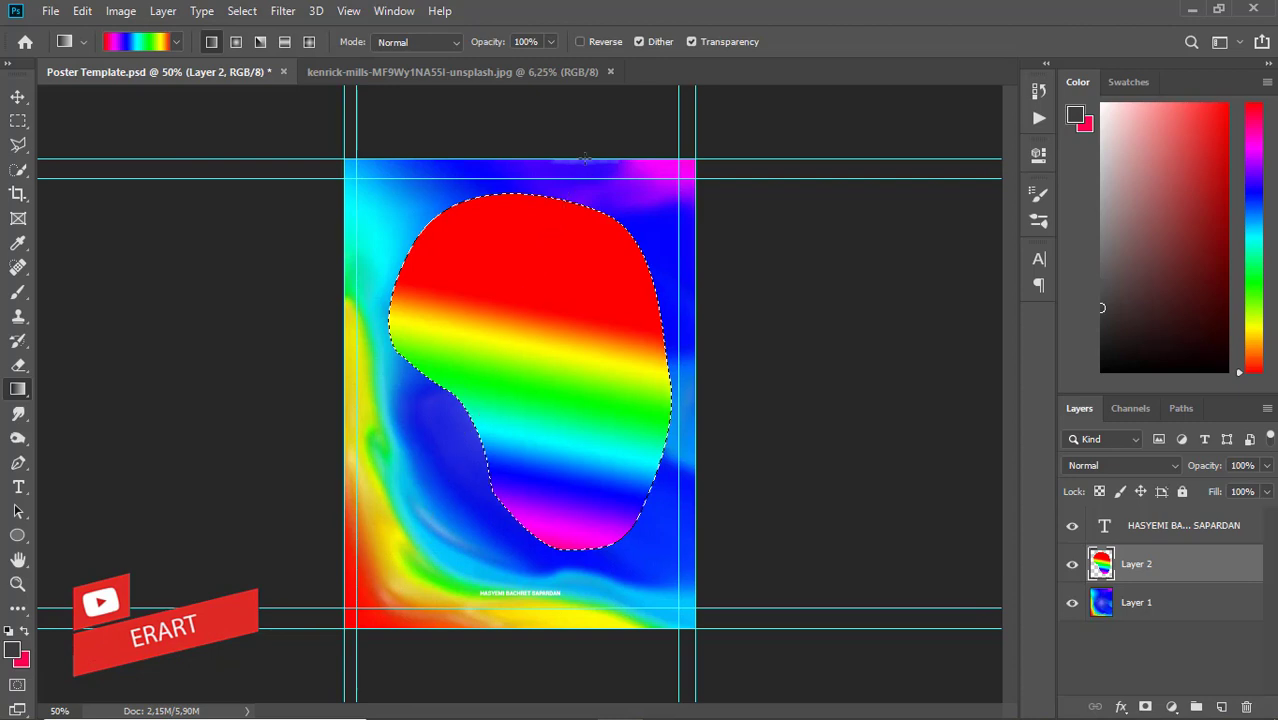
drag(402, 499, 582, 273)
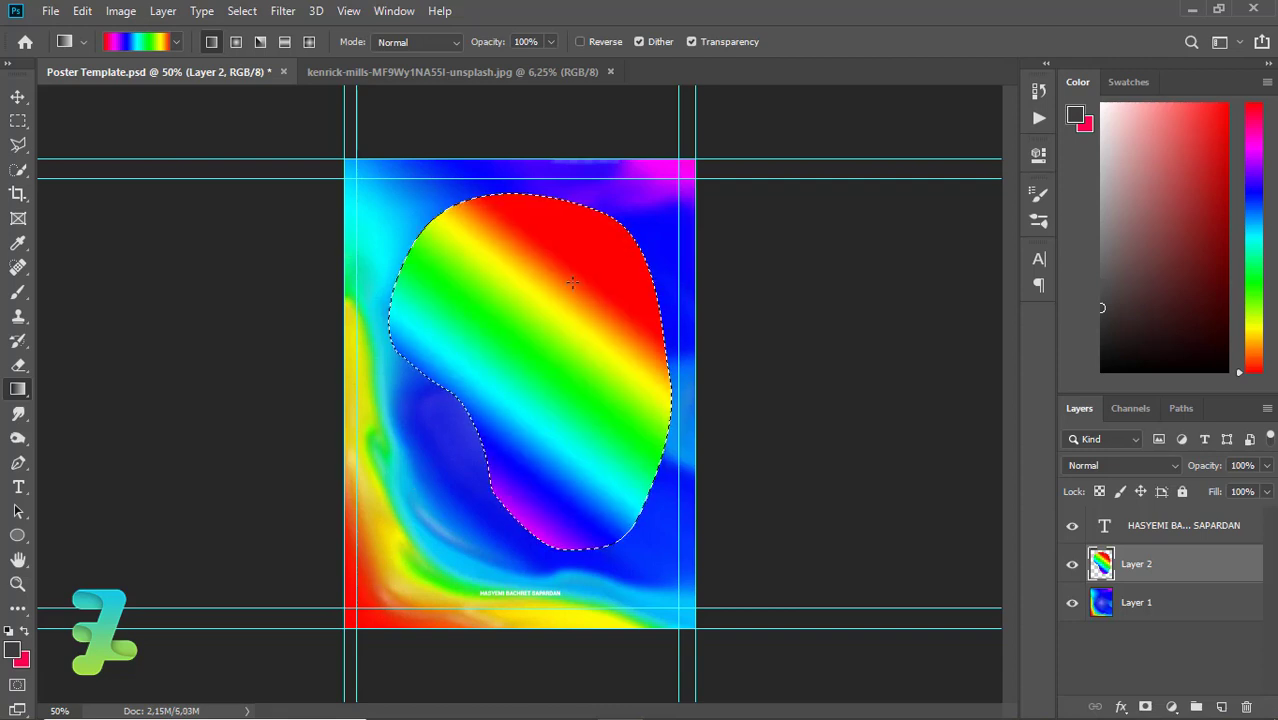
drag(417, 491, 622, 200)
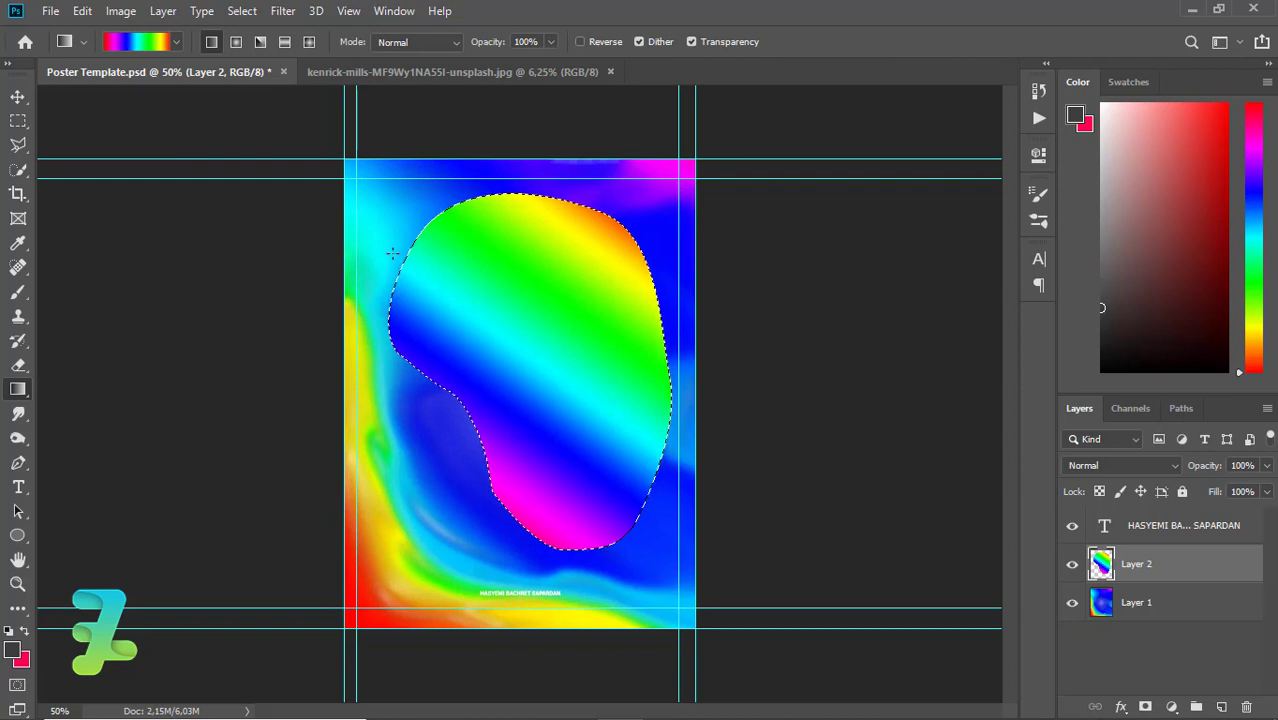
key(ctrl+d)
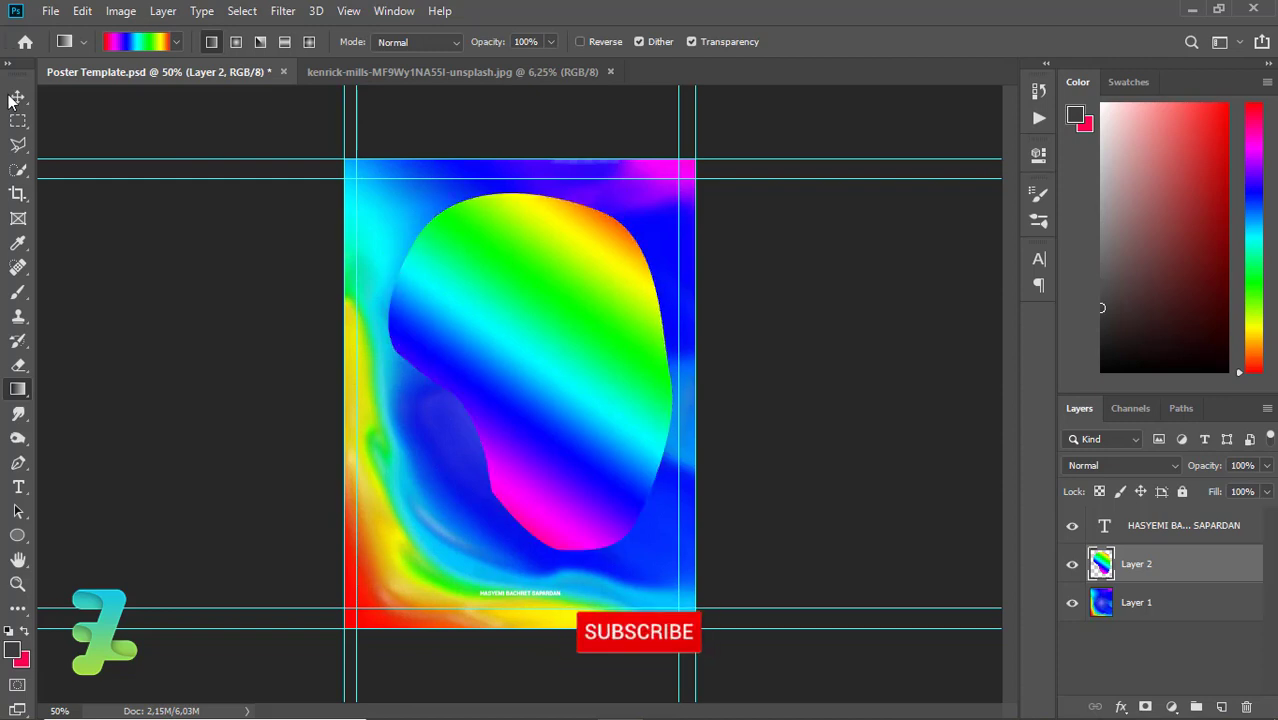
click(17, 97)
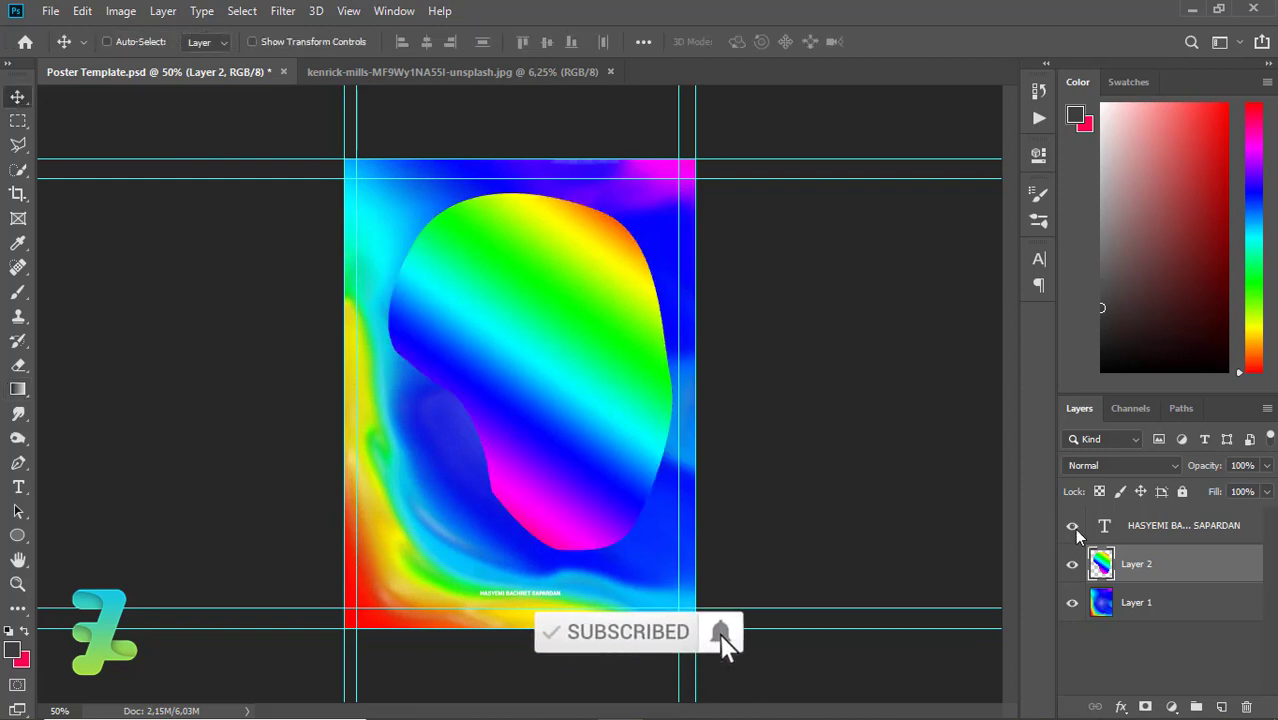
Duplicate the blob layer, hide Layer 2, and open Liquify with a 150 brush.
key(ctrl+j)
click(1071, 604)
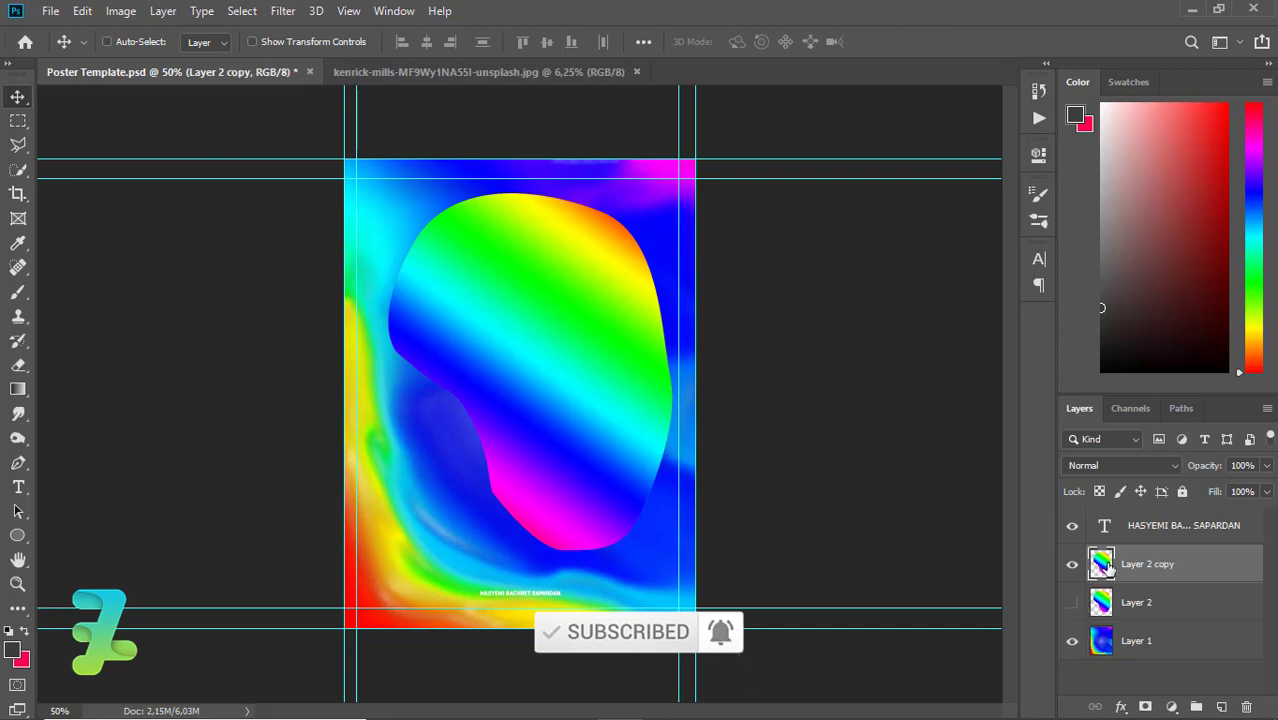
click(288, 10)
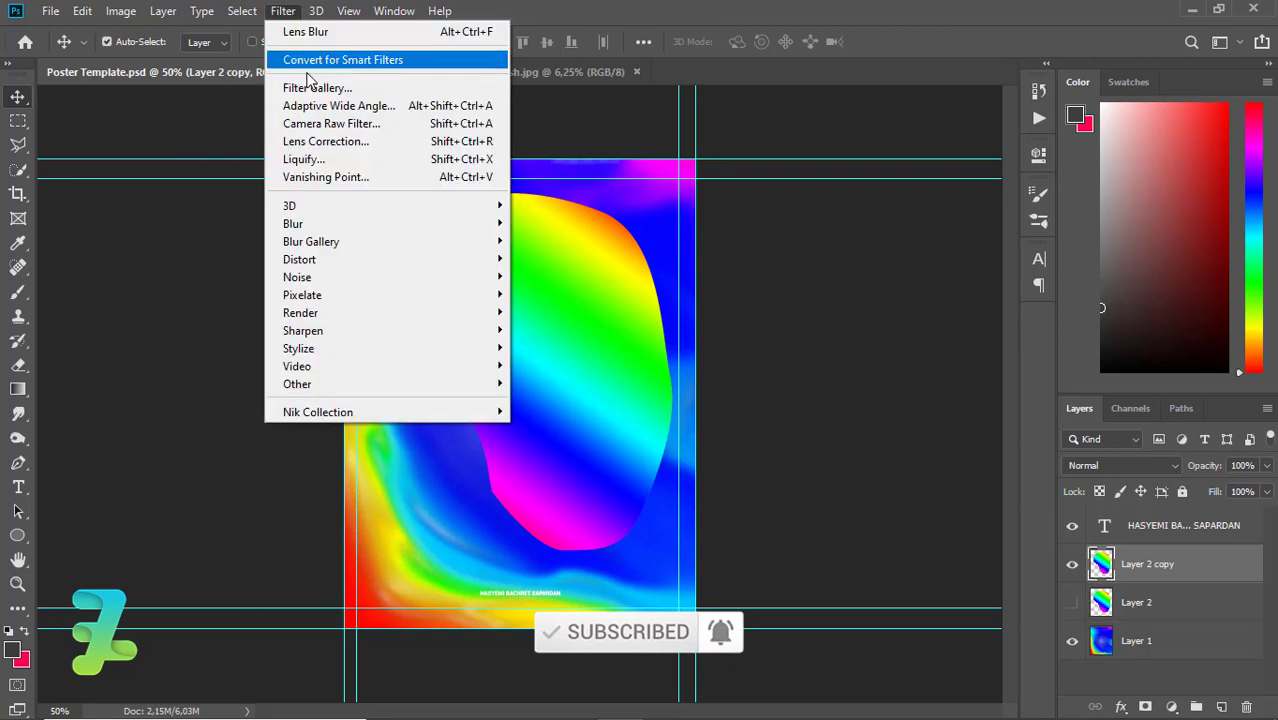
click(308, 159)
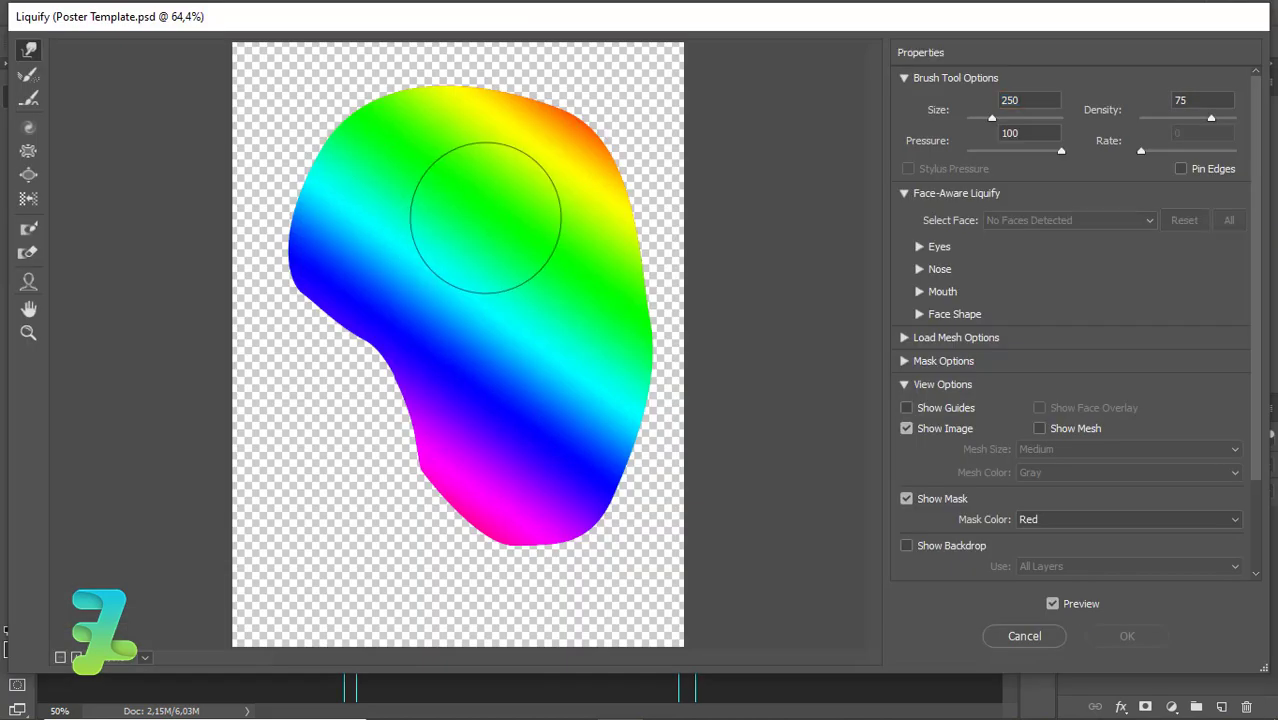
key(bracketleft)
key(bracketleft)
key(bracketleft)
key(bracketright)
key(bracketright)
key(bracketright)
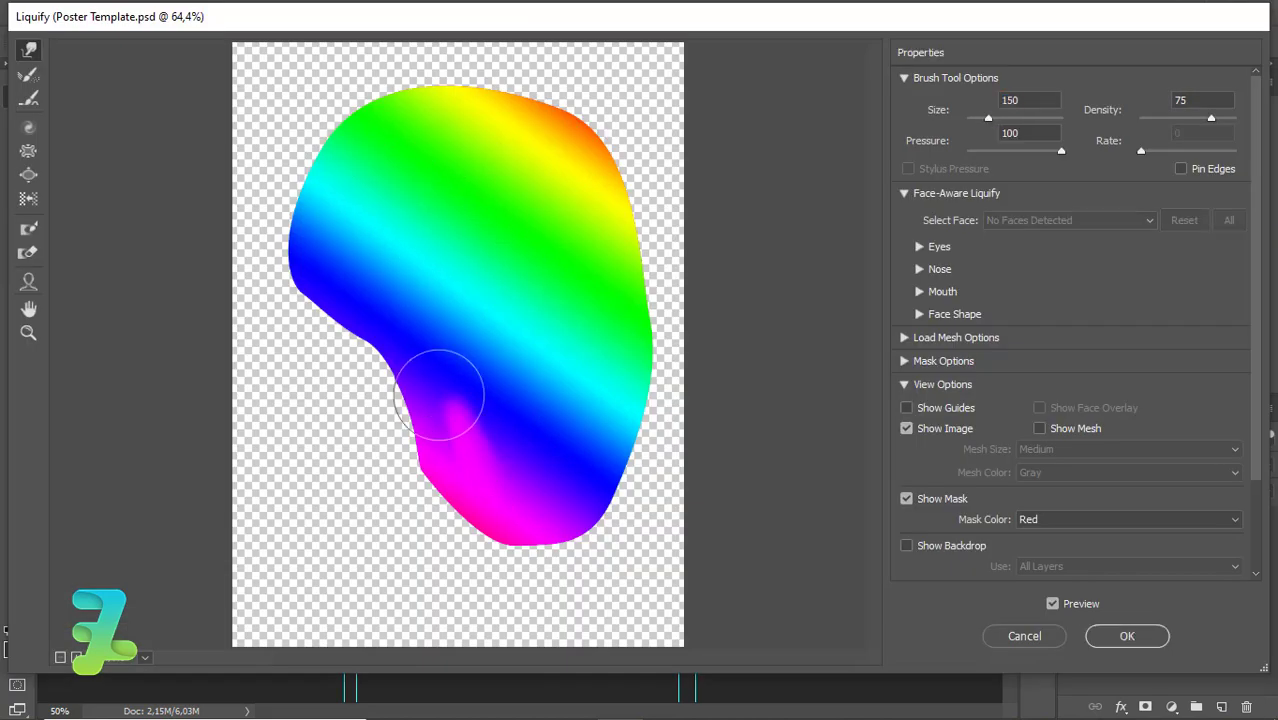
Push the magenta region up into the blue and smear a blue streak down into it.
drag(485, 422, 440, 345)
drag(474, 411, 566, 493)
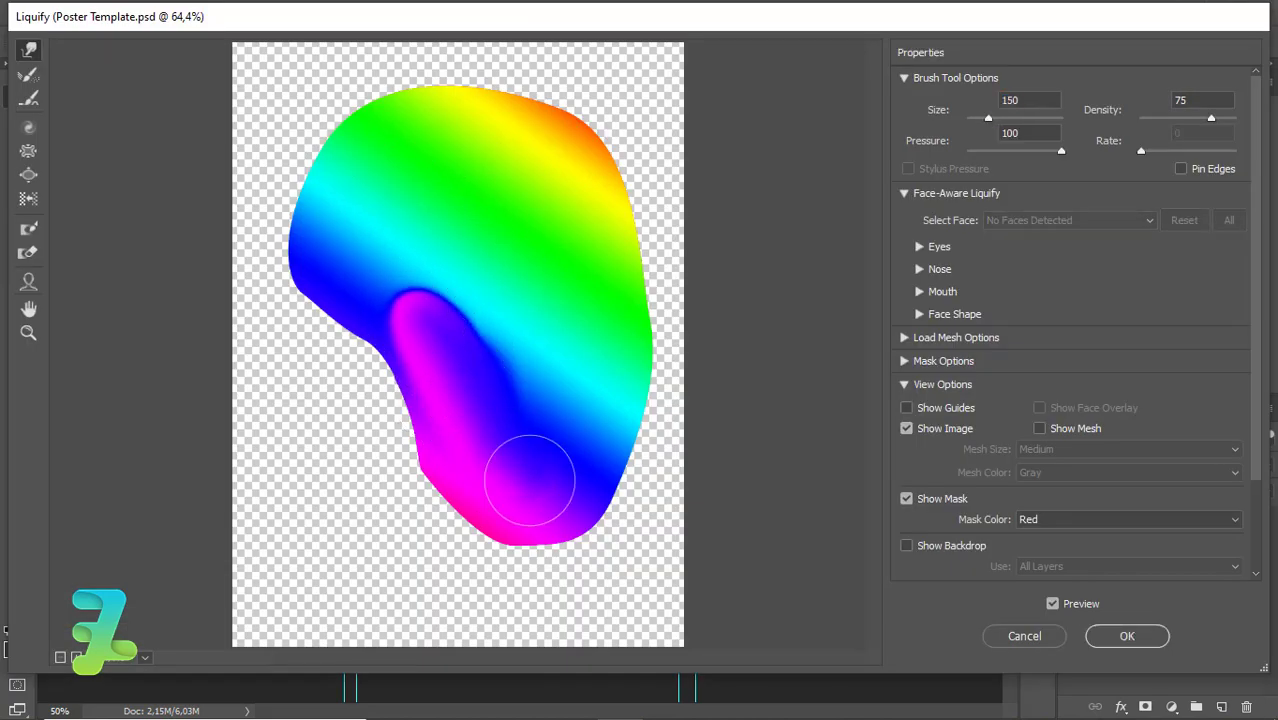
key(bracketleft)
key(bracketleft)
key(bracketleft)
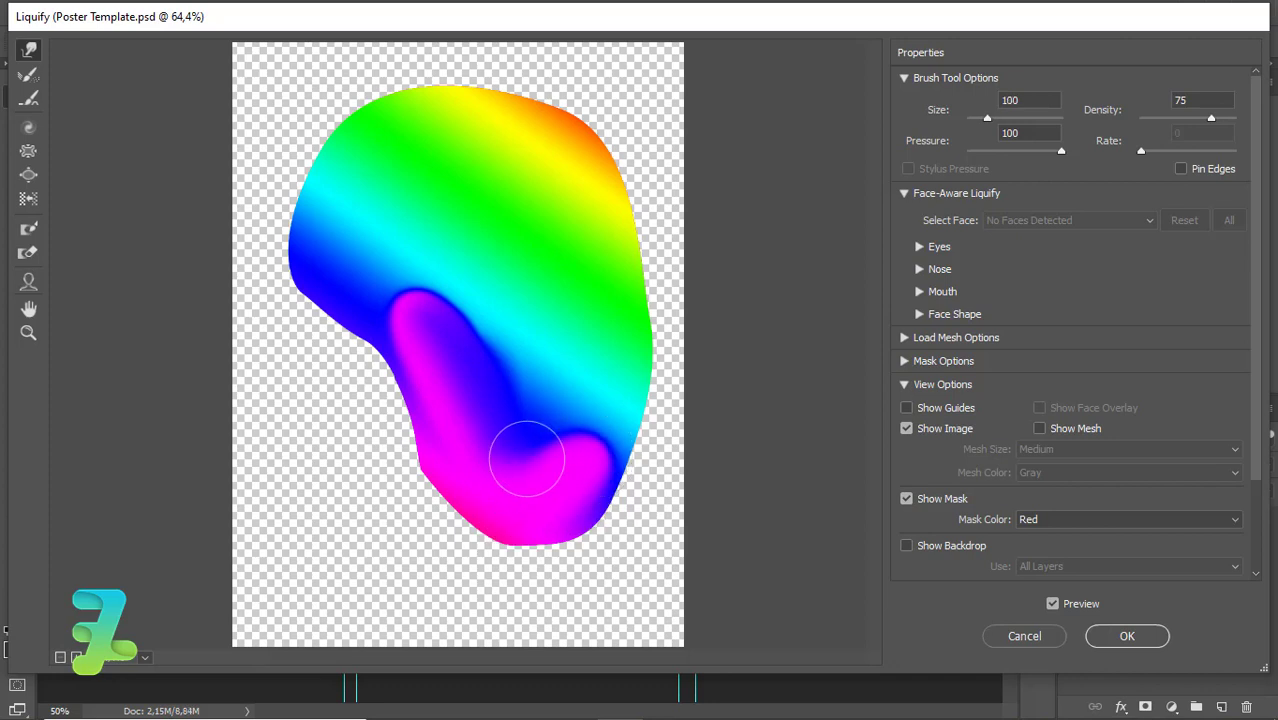
drag(503, 338, 490, 412)
key(bracketright)
key(bracketright)
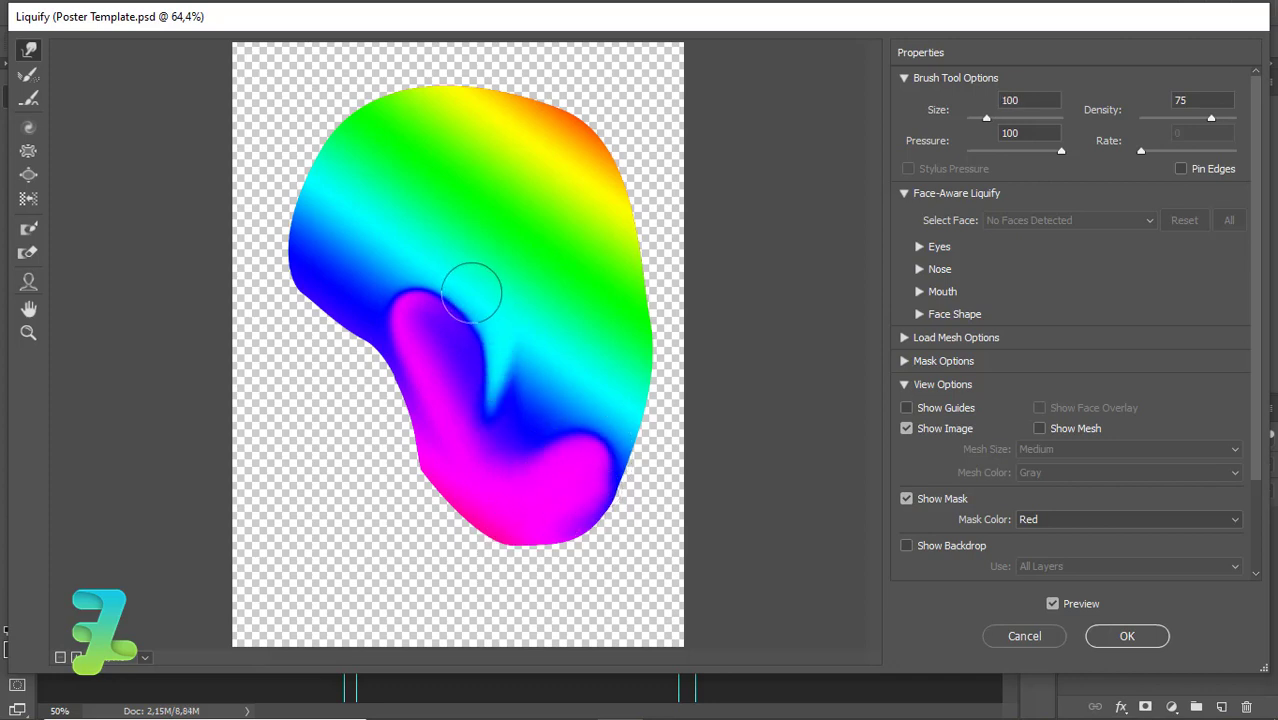
key(bracketright)
key(bracketright)
key(bracketright)
key(bracketleft)
key(bracketleft)
key(bracketleft)
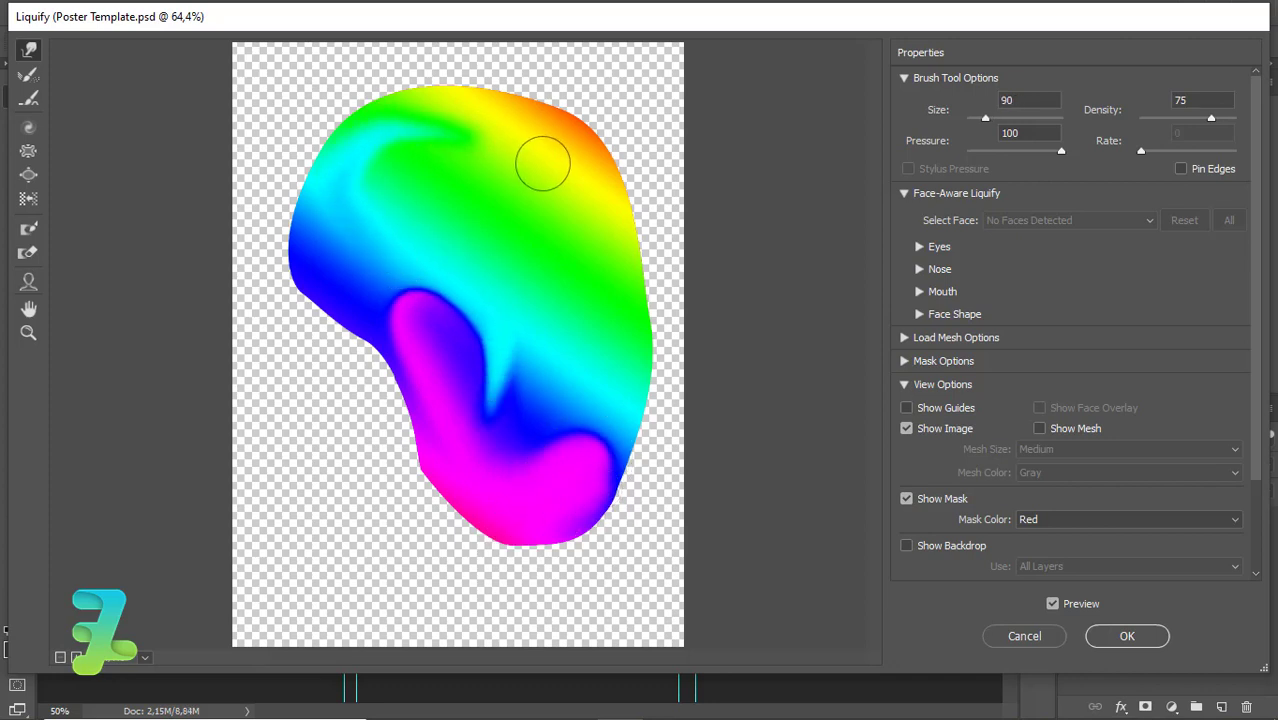
Sweep green and cyan up-right along the top edge, orange left, and dent the left edge.
drag(337, 194, 485, 100)
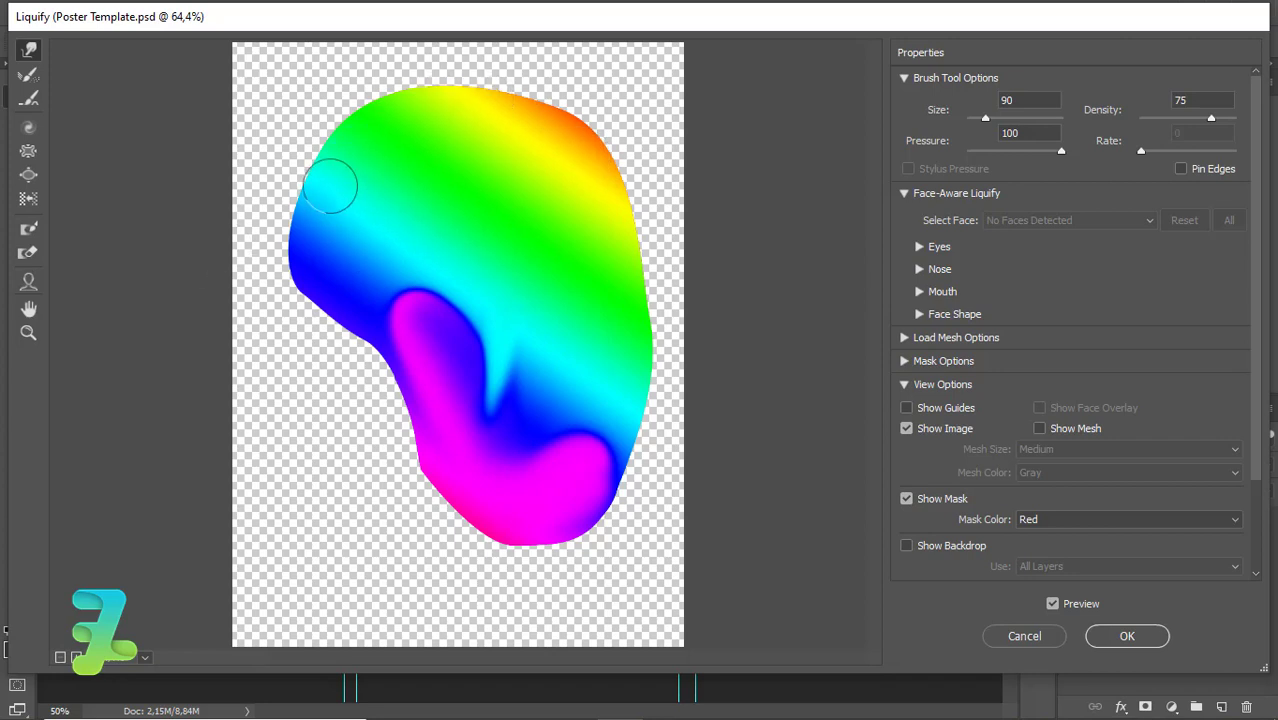
mouse_move(328, 185)
mouse_down()
mouse_move(456, 106)
mouse_move(500, 117)
mouse_up()
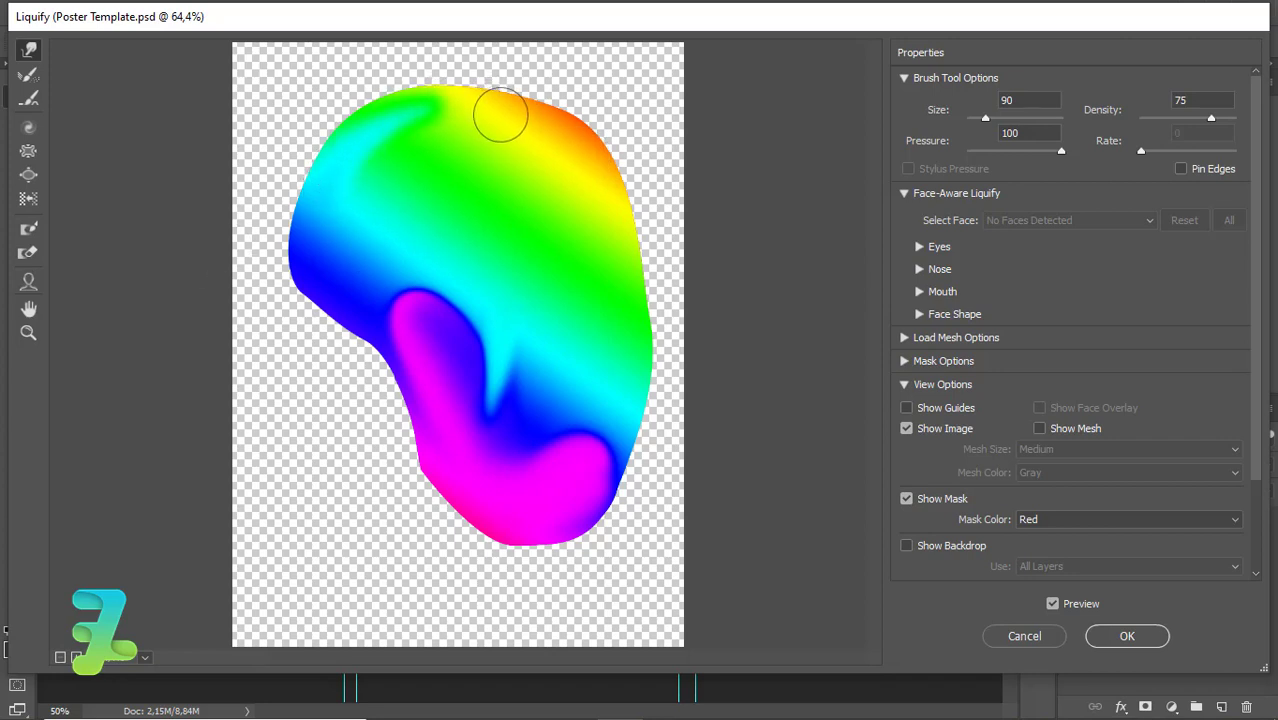
mouse_move(322, 205)
mouse_down()
mouse_move(485, 134)
mouse_move(568, 160)
mouse_up()
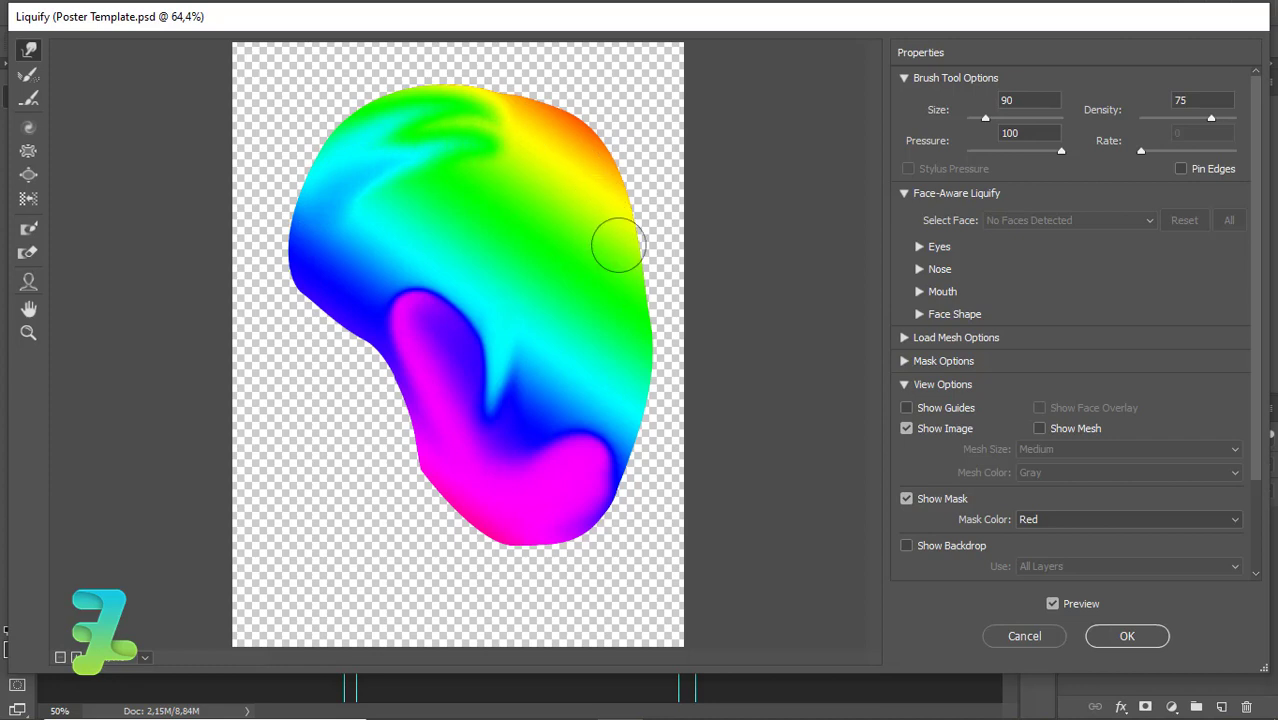
key(bracketleft)
key(bracketleft)
key(bracketleft)
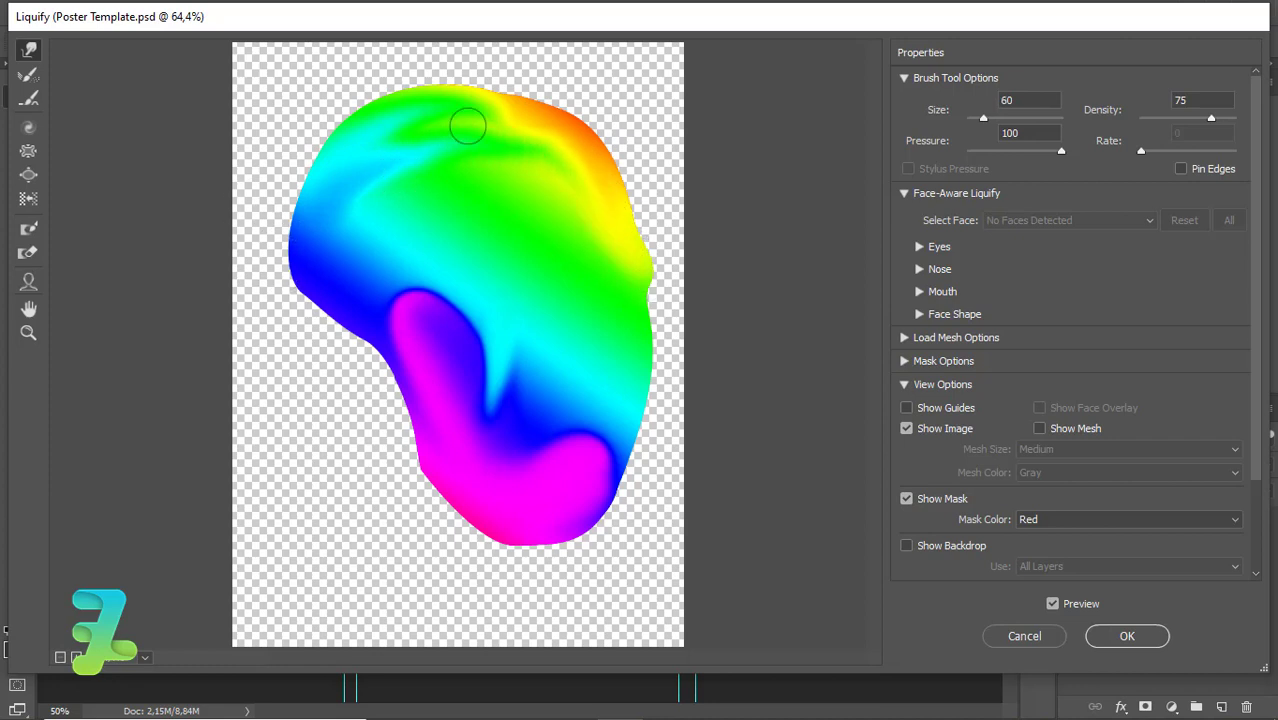
mouse_move(470, 104)
mouse_down()
mouse_move(442, 100)
mouse_move(522, 103)
mouse_move(386, 100)
mouse_up()
key(bracketright)
key(bracketright)
key(bracketright)
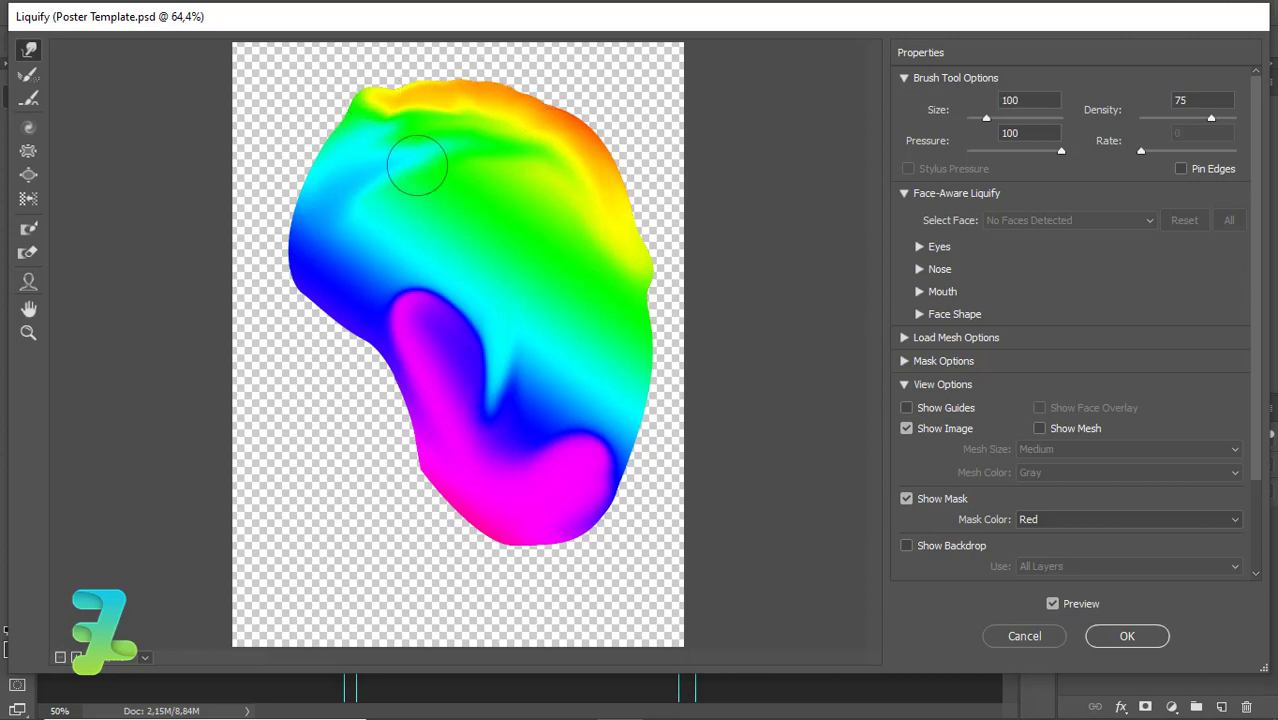
drag(375, 350, 358, 336)
Pull blue, cyan, green and magenta upward into finger-like streaks and apply Liquify.
mouse_move(331, 257)
mouse_down()
mouse_move(465, 214)
mouse_move(320, 223)
mouse_move(487, 181)
mouse_move(522, 134)
mouse_move(365, 114)
mouse_move(479, 103)
mouse_up()
mouse_move(428, 238)
mouse_down()
mouse_move(422, 128)
mouse_move(556, 143)
mouse_move(585, 205)
mouse_move(639, 256)
mouse_up()
drag(525, 380, 551, 234)
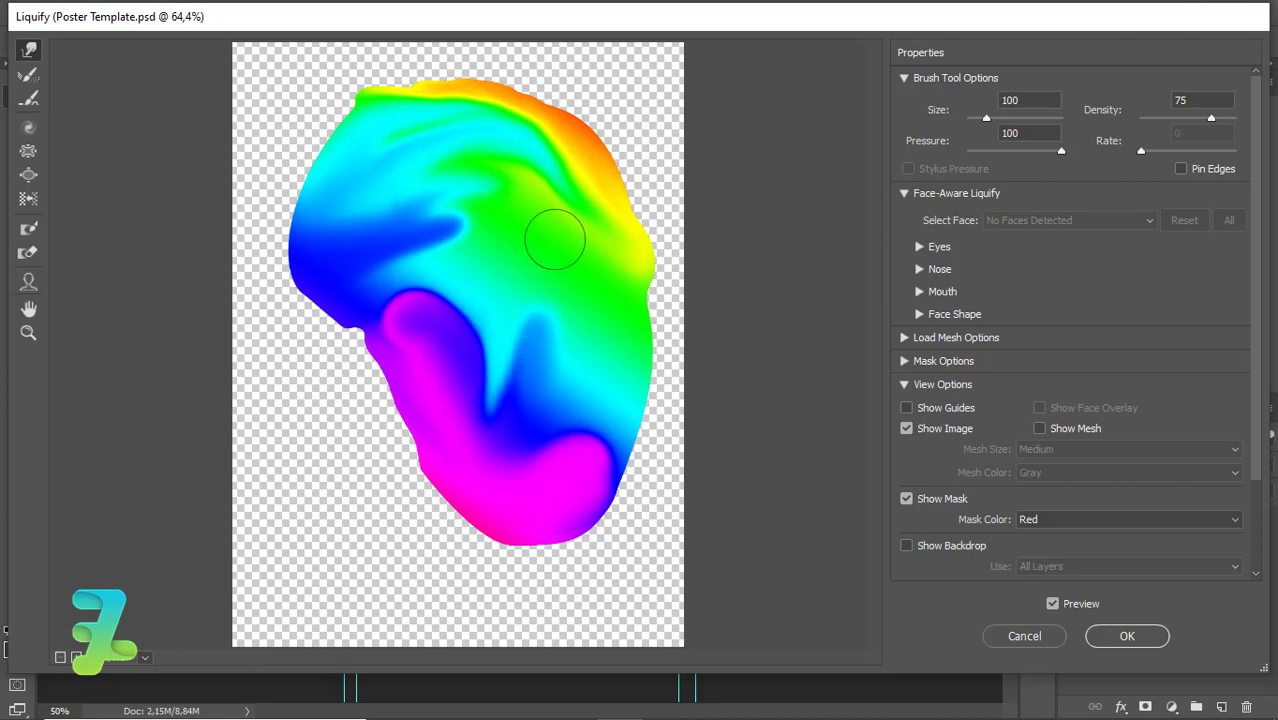
drag(525, 408, 505, 203)
drag(518, 296, 520, 200)
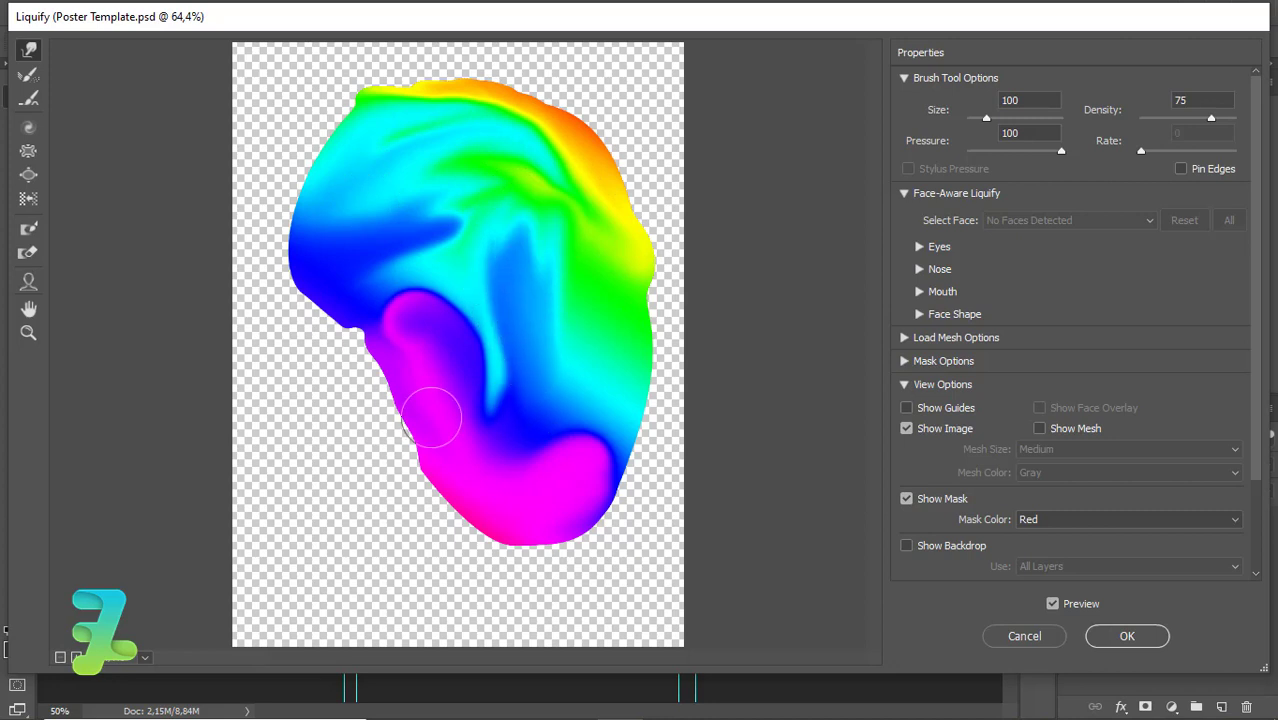
drag(491, 417, 410, 312)
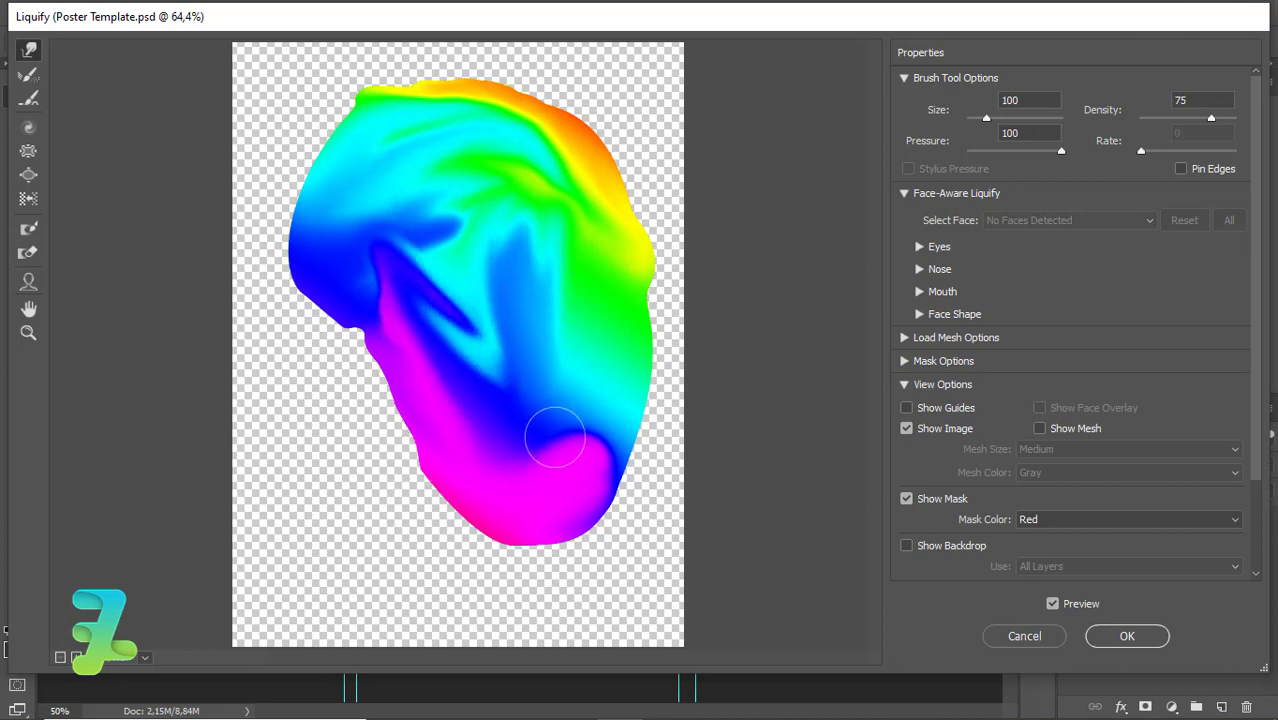
mouse_move(556, 443)
mouse_down()
mouse_move(421, 262)
mouse_move(456, 228)
mouse_move(499, 271)
mouse_move(434, 277)
mouse_move(560, 358)
mouse_move(414, 262)
mouse_move(522, 354)
mouse_move(542, 337)
mouse_move(481, 183)
mouse_move(630, 350)
mouse_move(600, 315)
mouse_move(435, 296)
mouse_move(474, 359)
mouse_move(588, 345)
mouse_move(516, 251)
mouse_move(406, 226)
mouse_move(508, 120)
mouse_move(371, 194)
mouse_move(540, 142)
mouse_move(337, 160)
mouse_move(485, 88)
mouse_move(385, 92)
mouse_move(599, 177)
mouse_move(613, 218)
mouse_move(590, 250)
mouse_move(622, 271)
mouse_move(628, 248)
mouse_move(650, 267)
mouse_move(642, 194)
mouse_move(650, 251)
mouse_move(662, 251)
mouse_move(648, 272)
mouse_up()
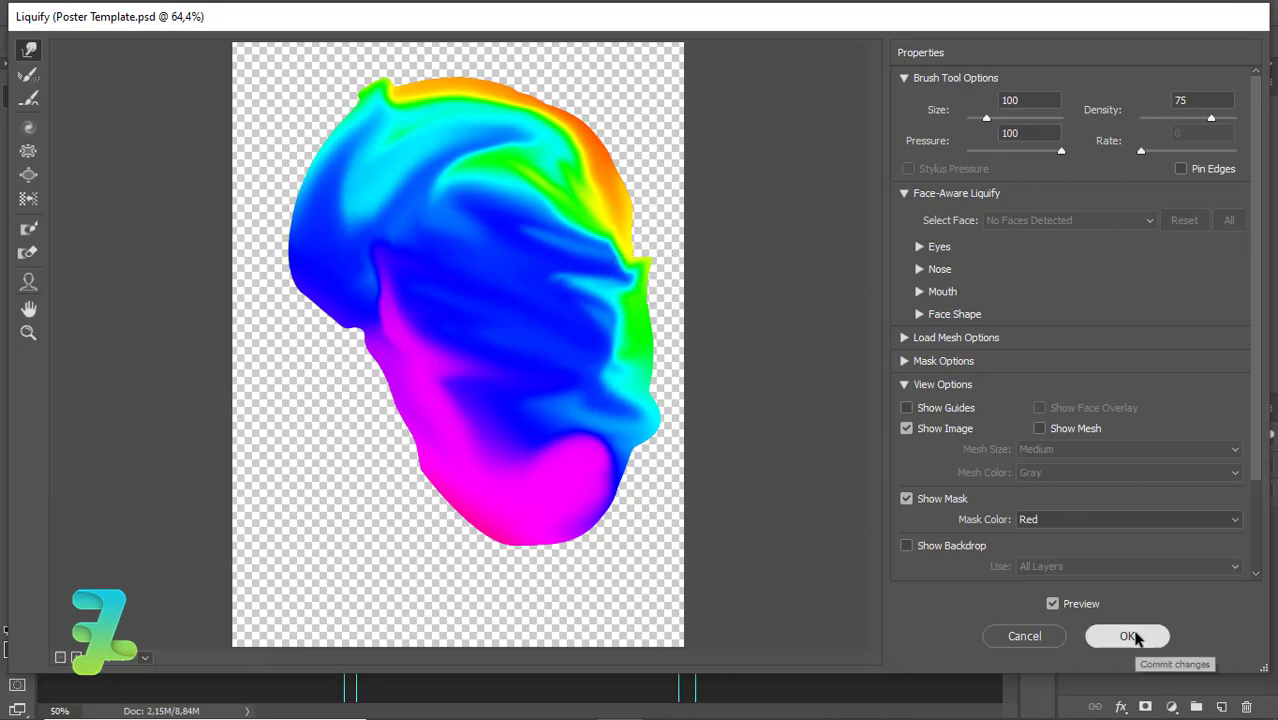
click(1133, 634)
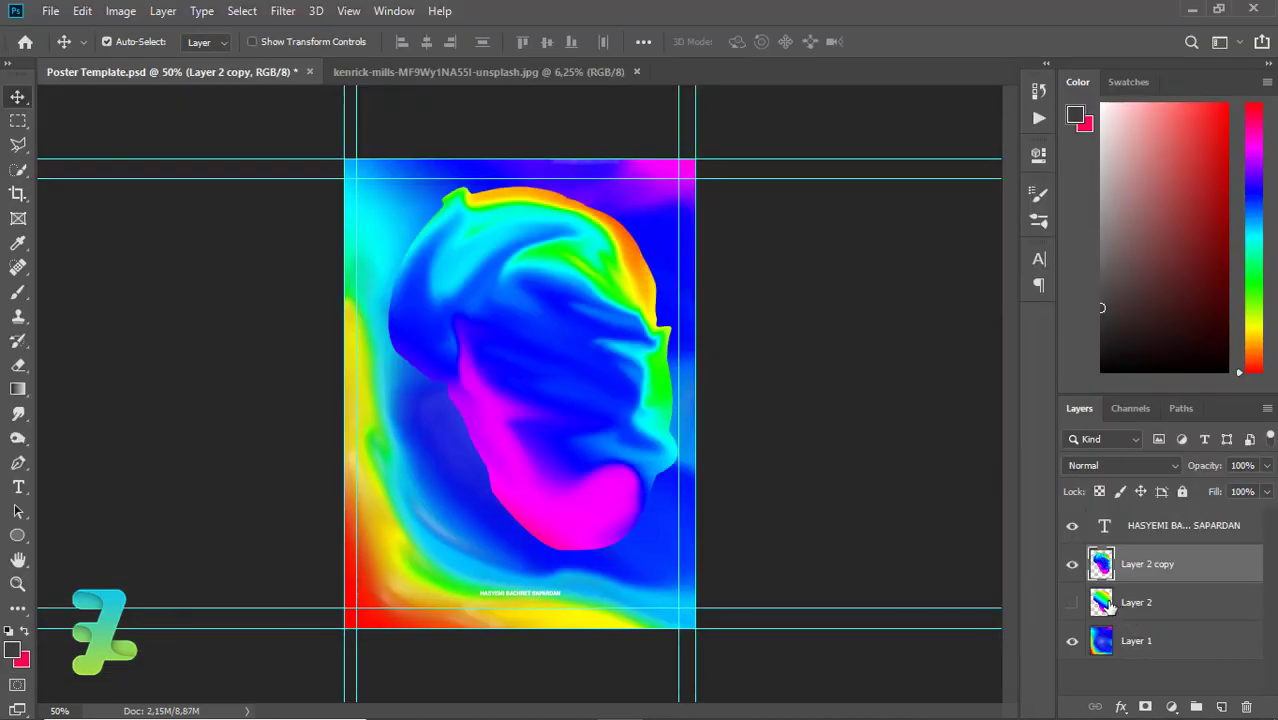
Clip Layer 2 copy to Layer 2, then delete the original Layer 2.
right_click(1177, 582)
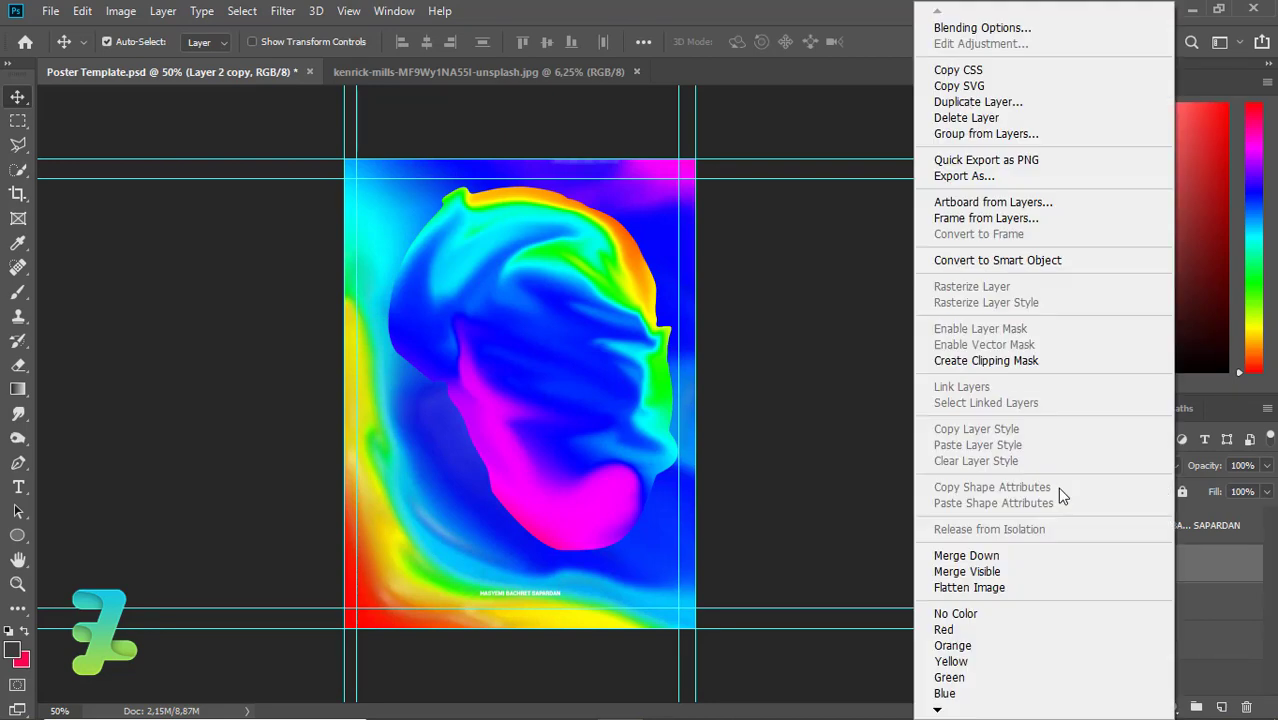
click(997, 363)
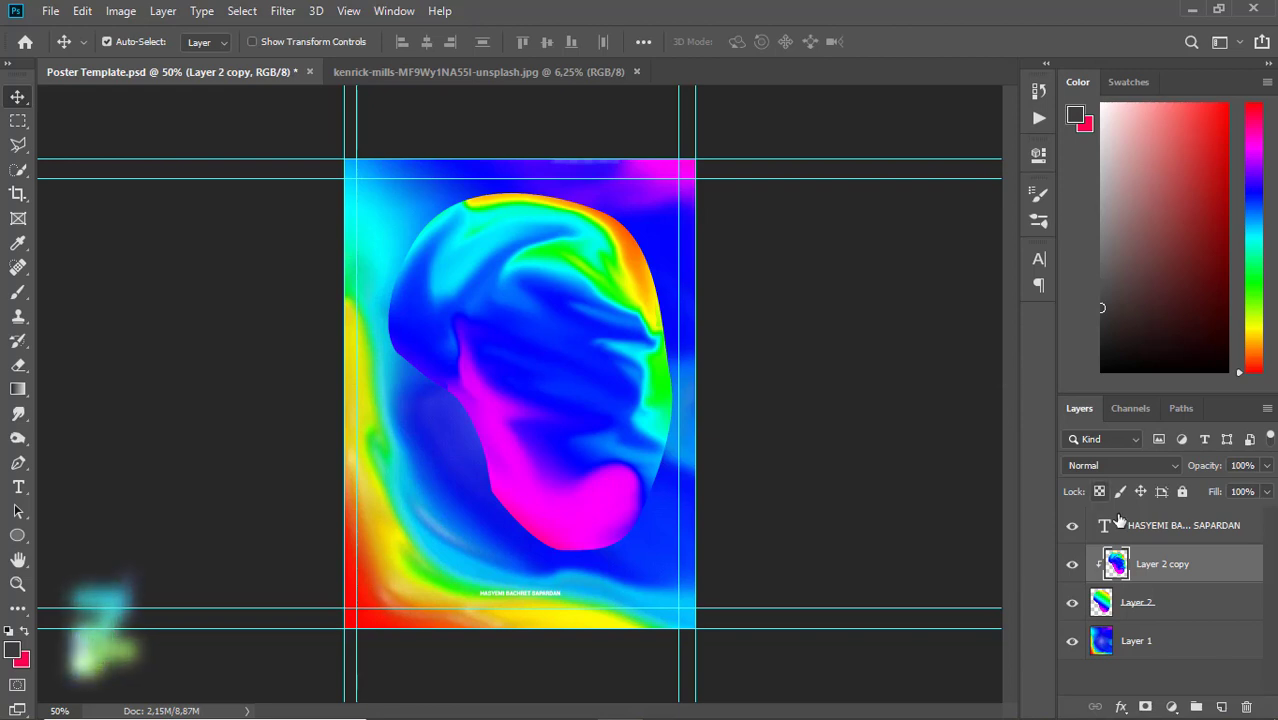
click(1169, 603)
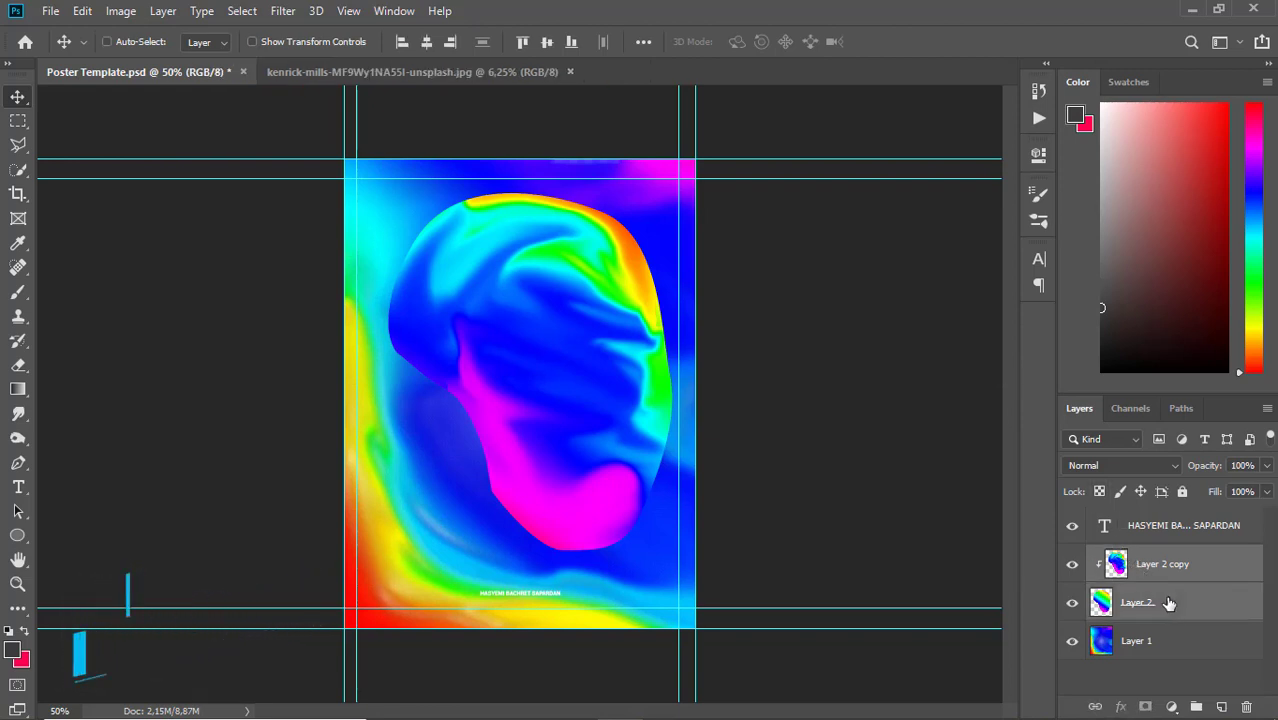
key(Delete)
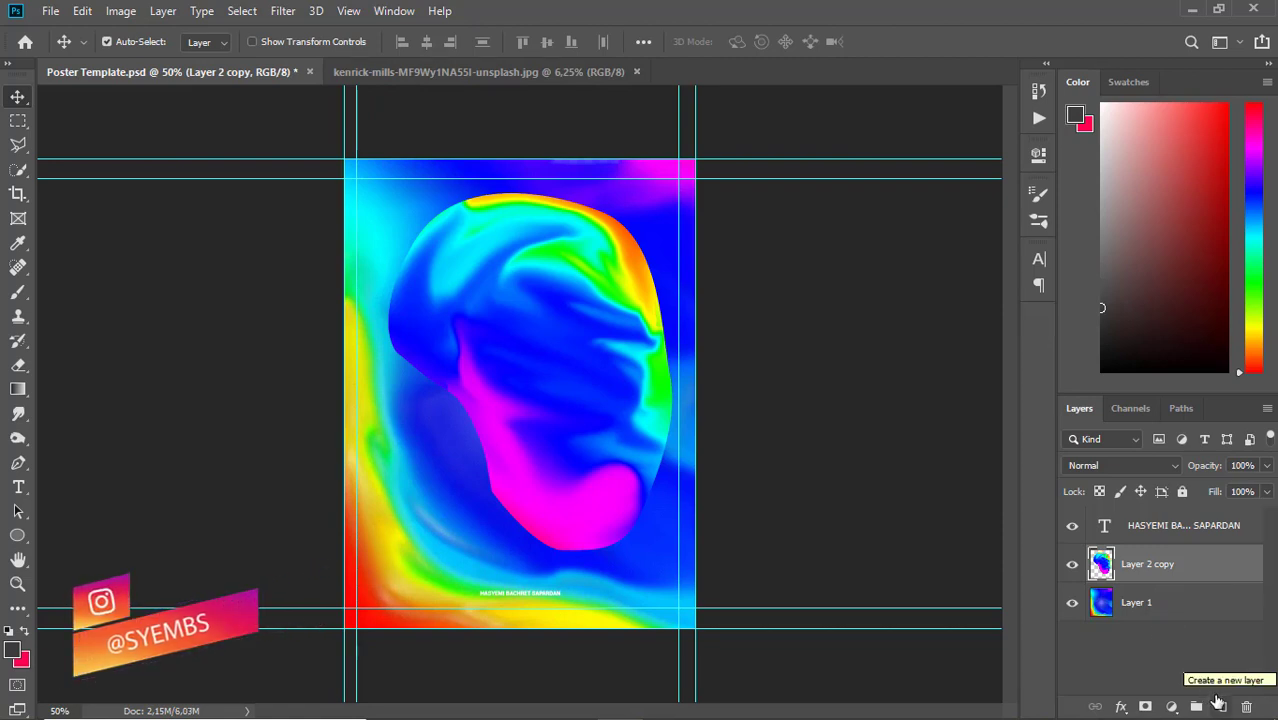
Add an empty Layer 2 and set the foreground colour to hot pink ff008a.
click(1219, 703)
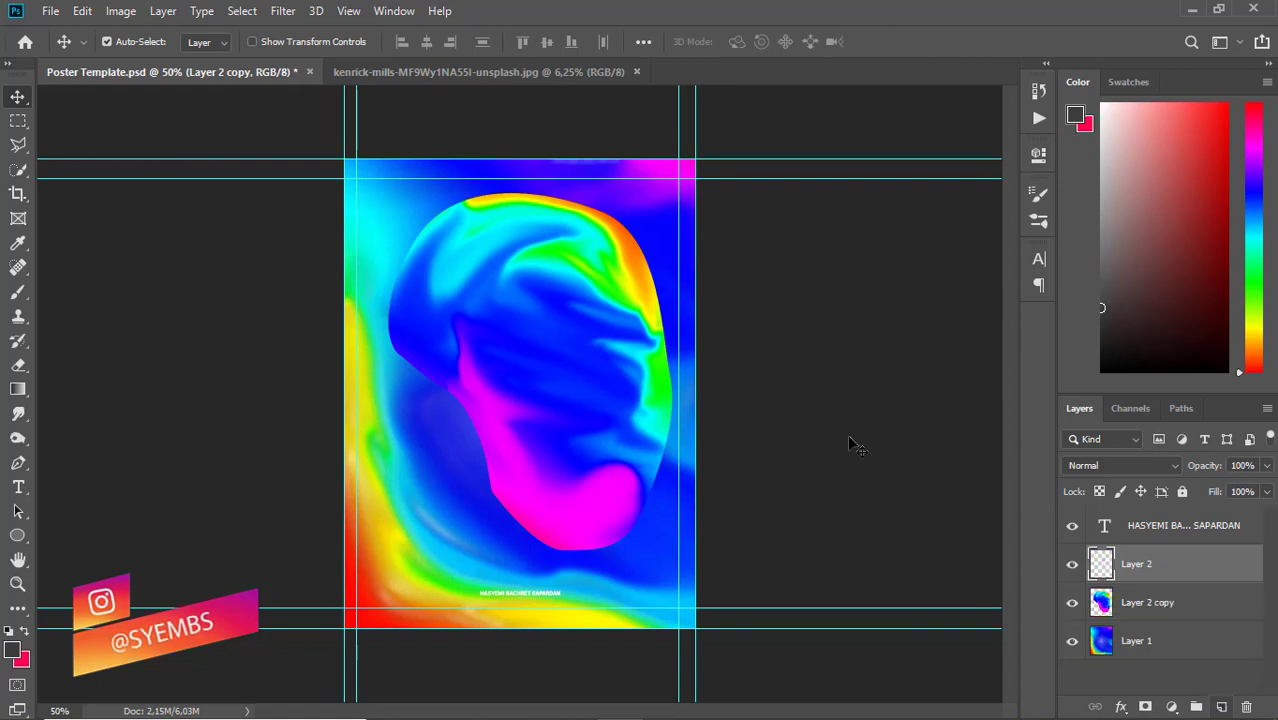
key(x)
click(12, 650)
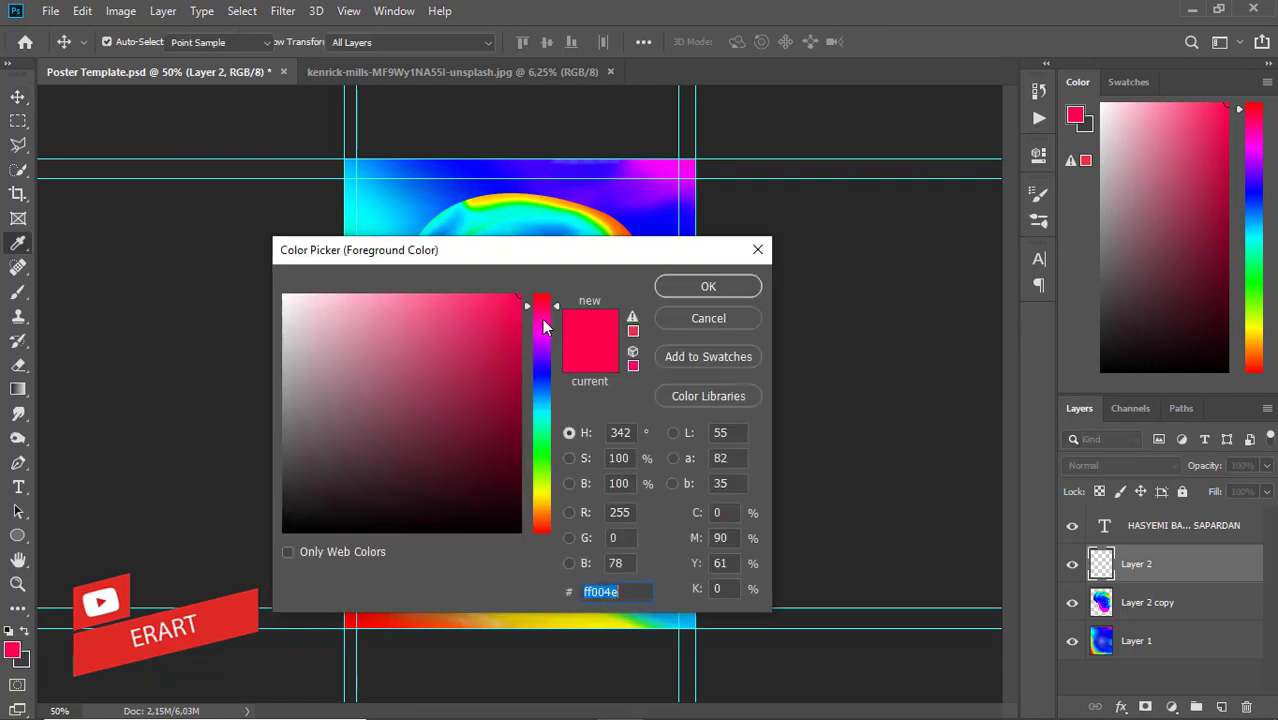
click(542, 317)
drag(545, 318, 545, 315)
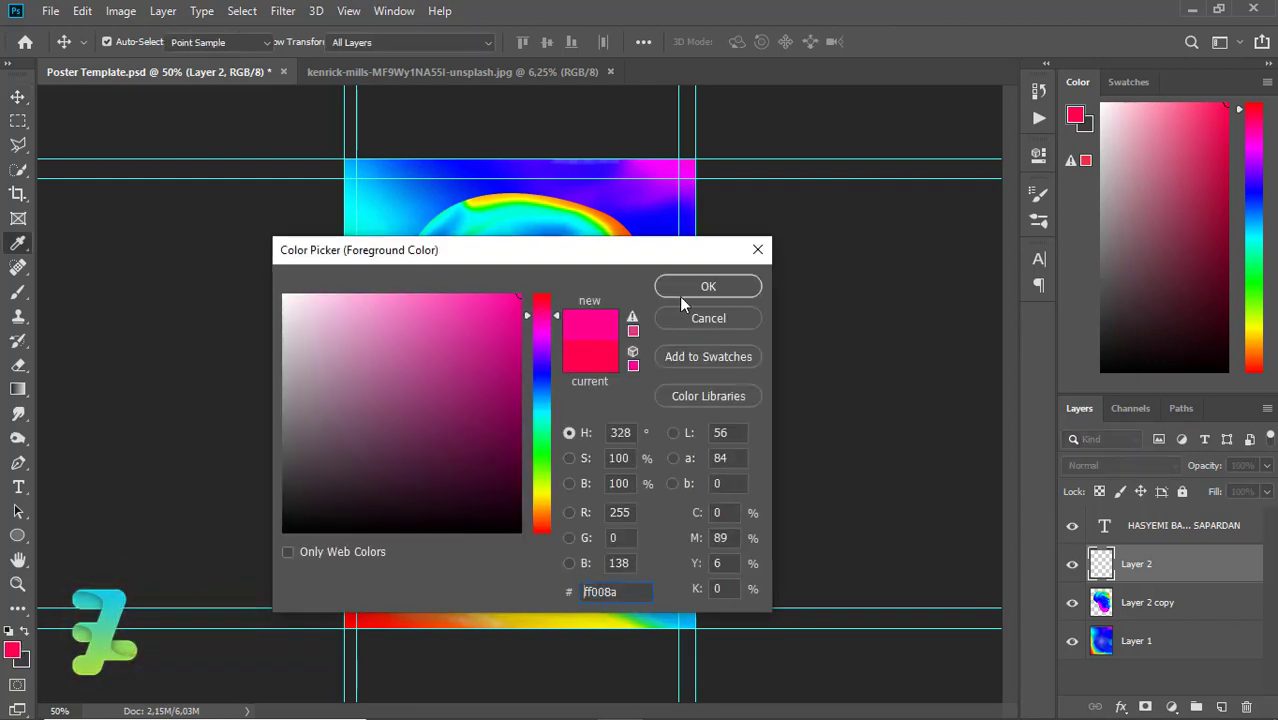
Clip the new Layer 2 to Layer 2 copy and choose a Soft Round 0% hardness brush.
key(Return)
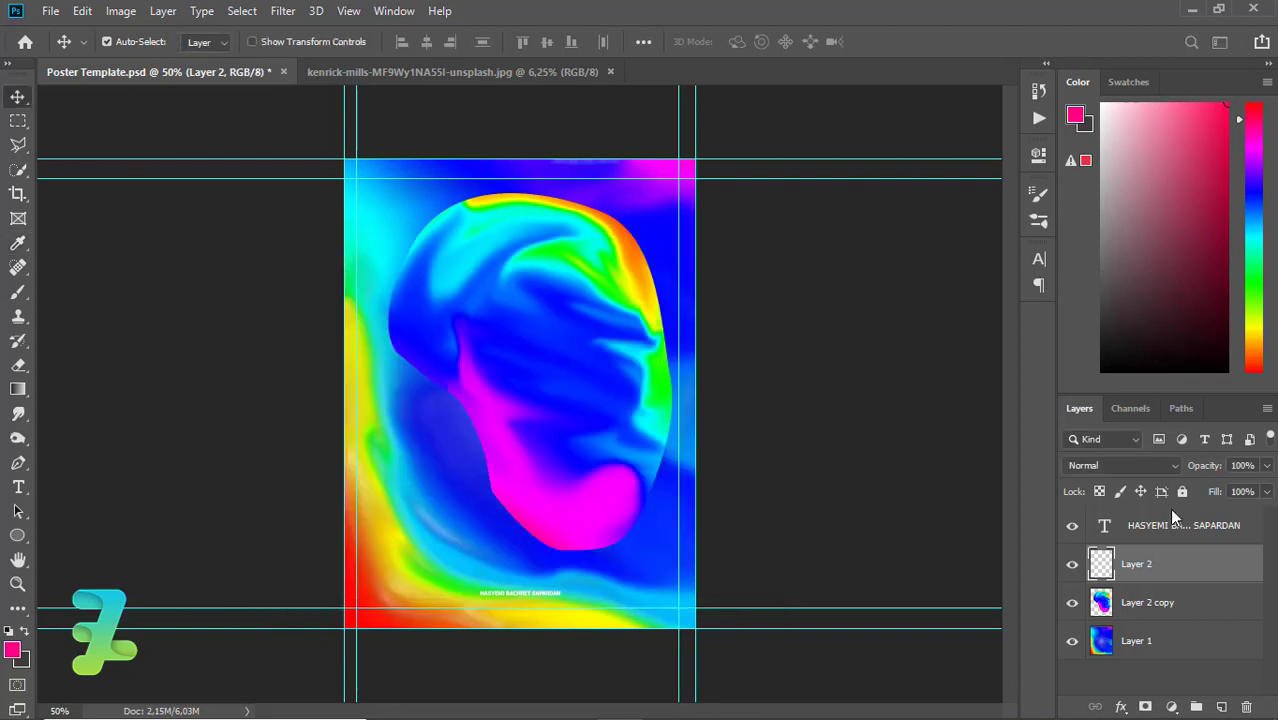
right_click(1211, 563)
click(1013, 362)
click(18, 291)
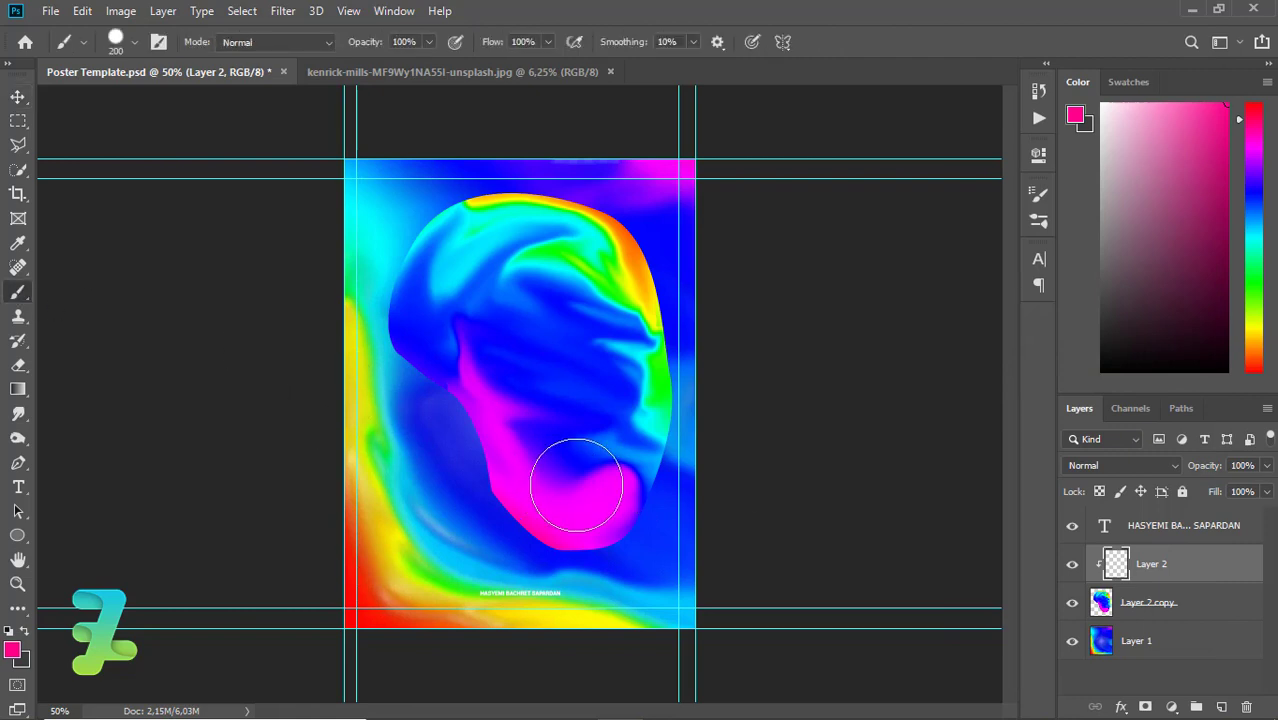
right_click(159, 91)
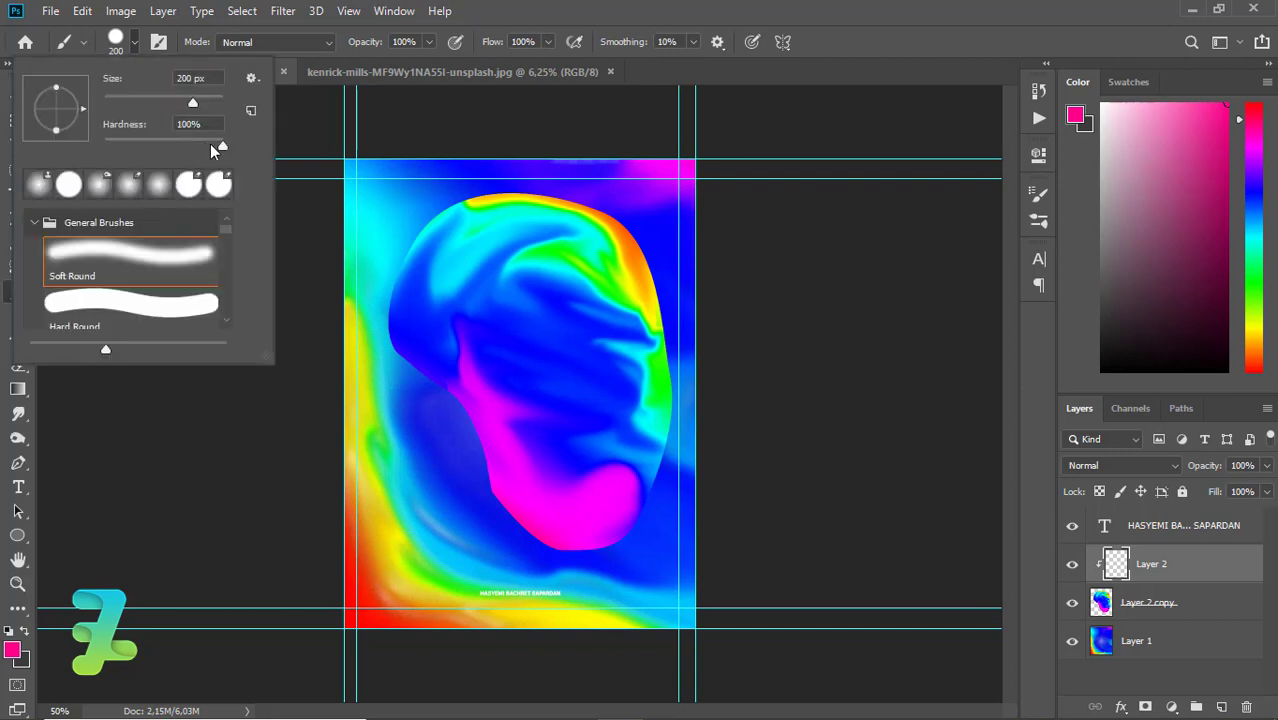
click(135, 43)
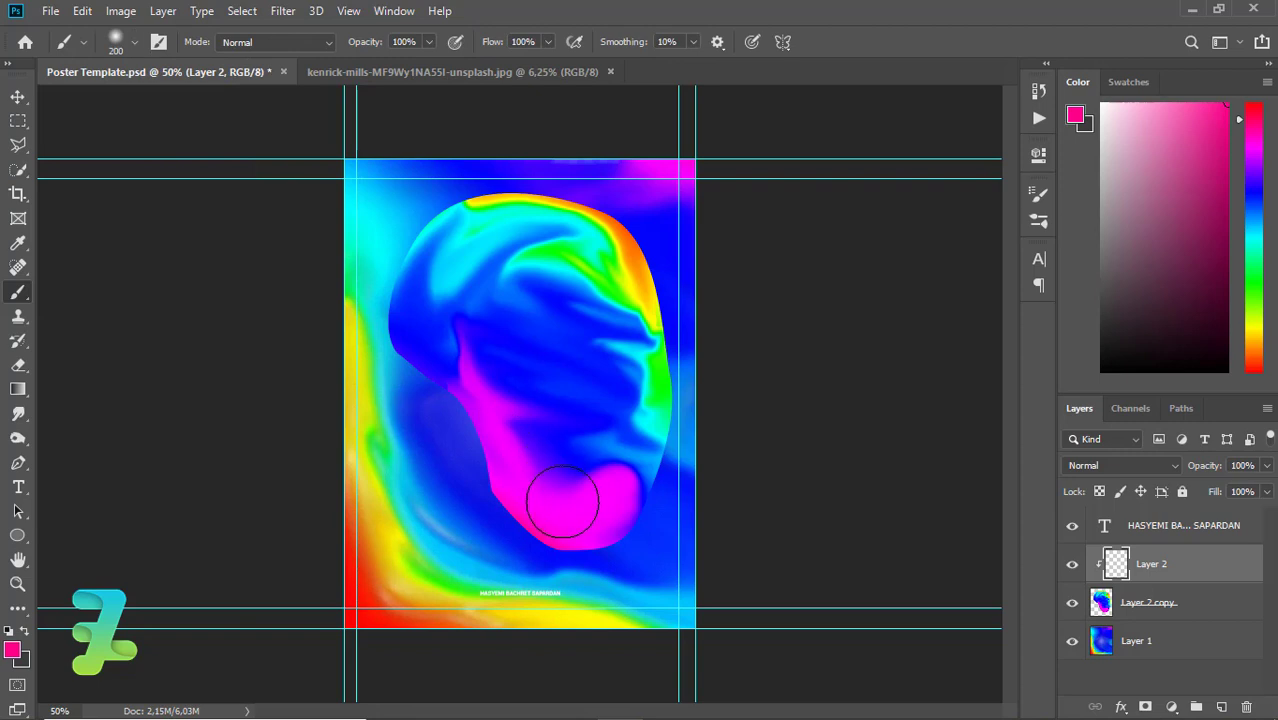
Paint soft pink along the head's left edge, its top, and the poster's left side.
drag(562, 503, 621, 503)
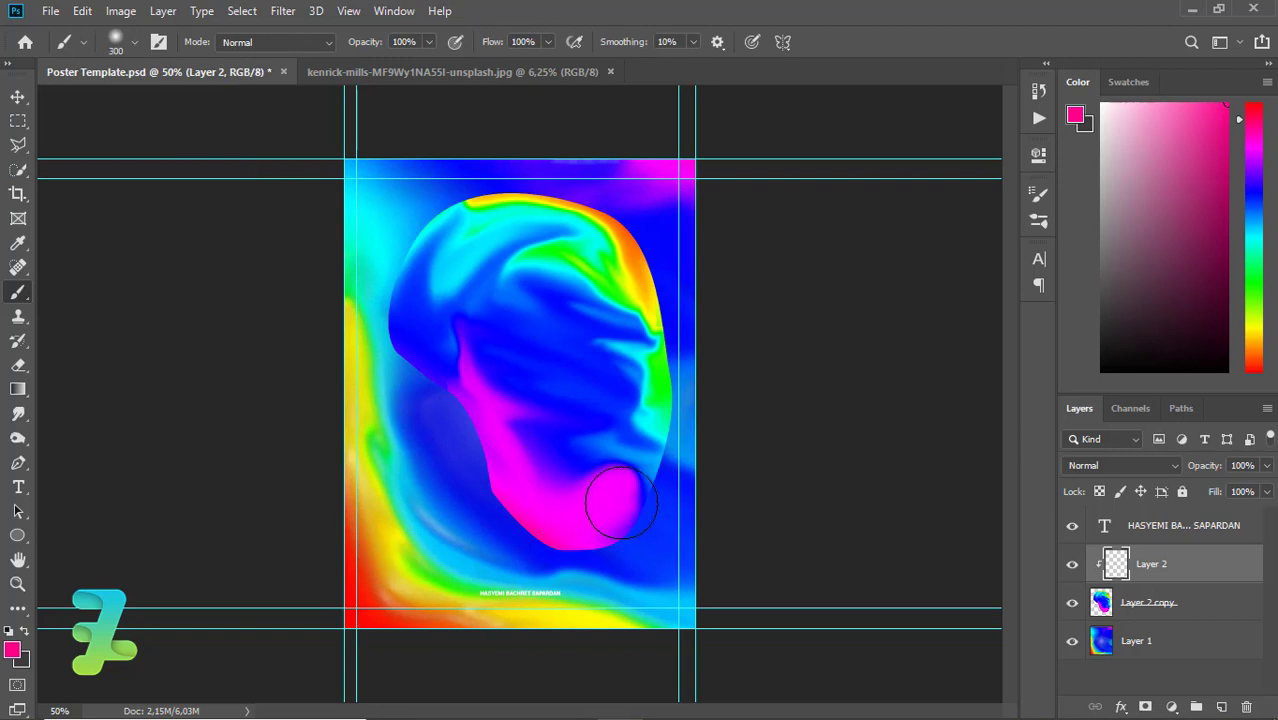
key(ctrl+z)
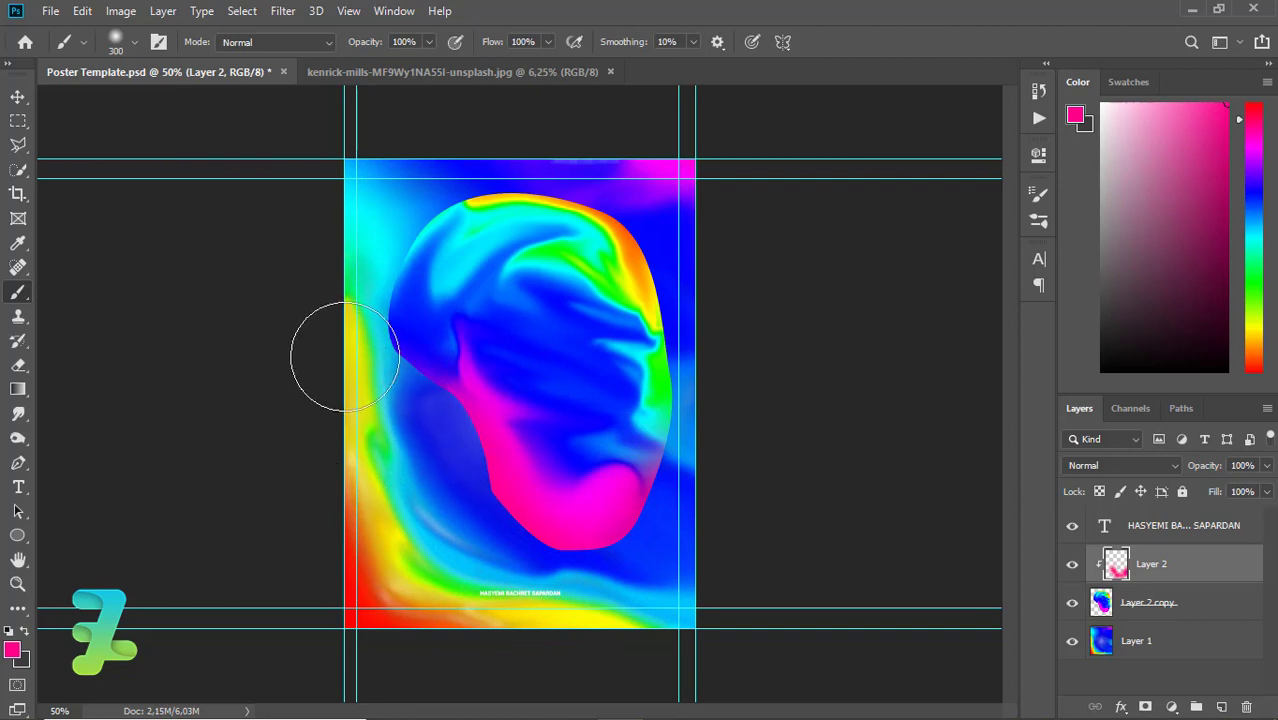
mouse_move(345, 357)
mouse_down()
mouse_move(329, 328)
mouse_move(342, 286)
mouse_up()
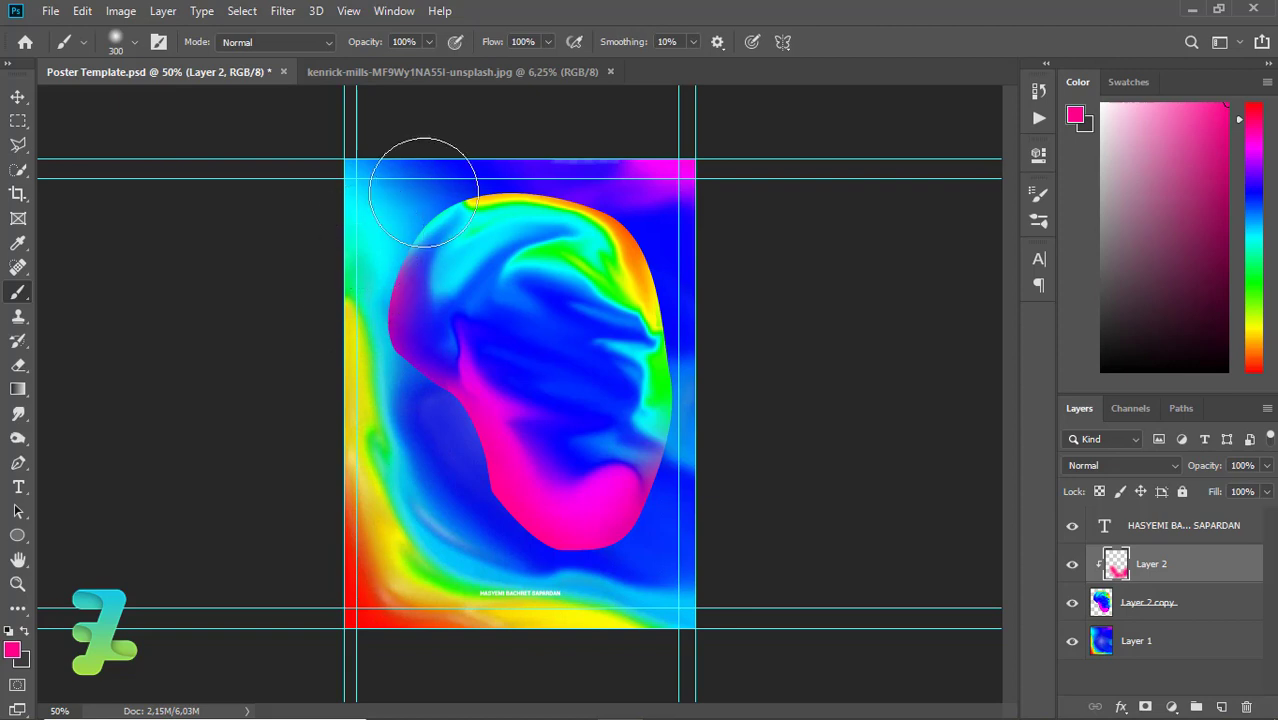
mouse_move(423, 192)
mouse_down()
mouse_move(419, 163)
mouse_move(482, 137)
mouse_move(489, 149)
mouse_move(418, 167)
mouse_up()
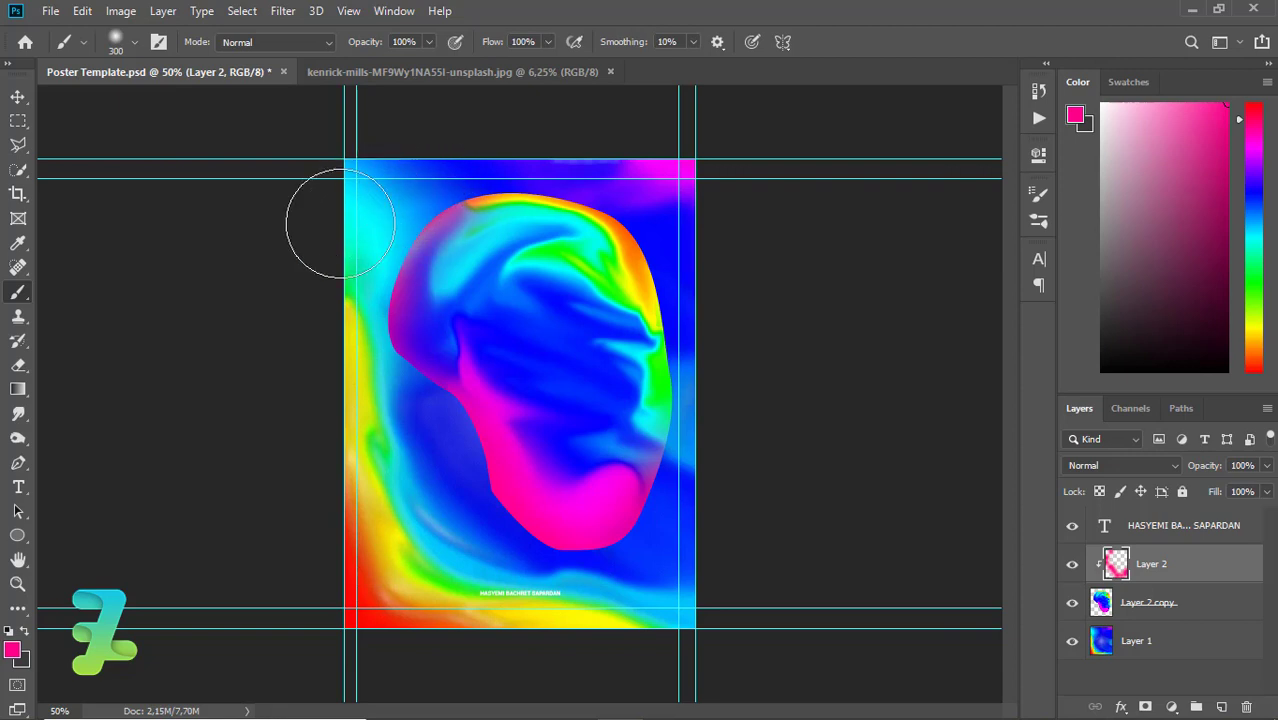
drag(344, 254, 362, 334)
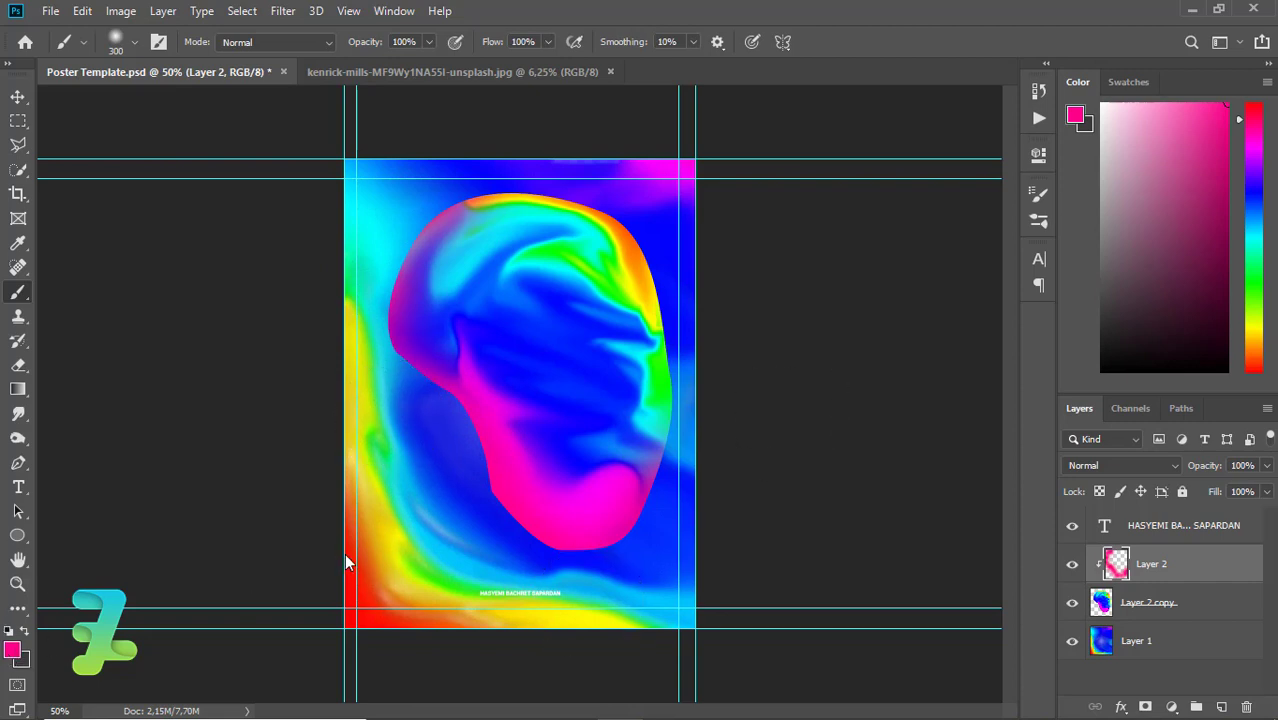
click(12, 650)
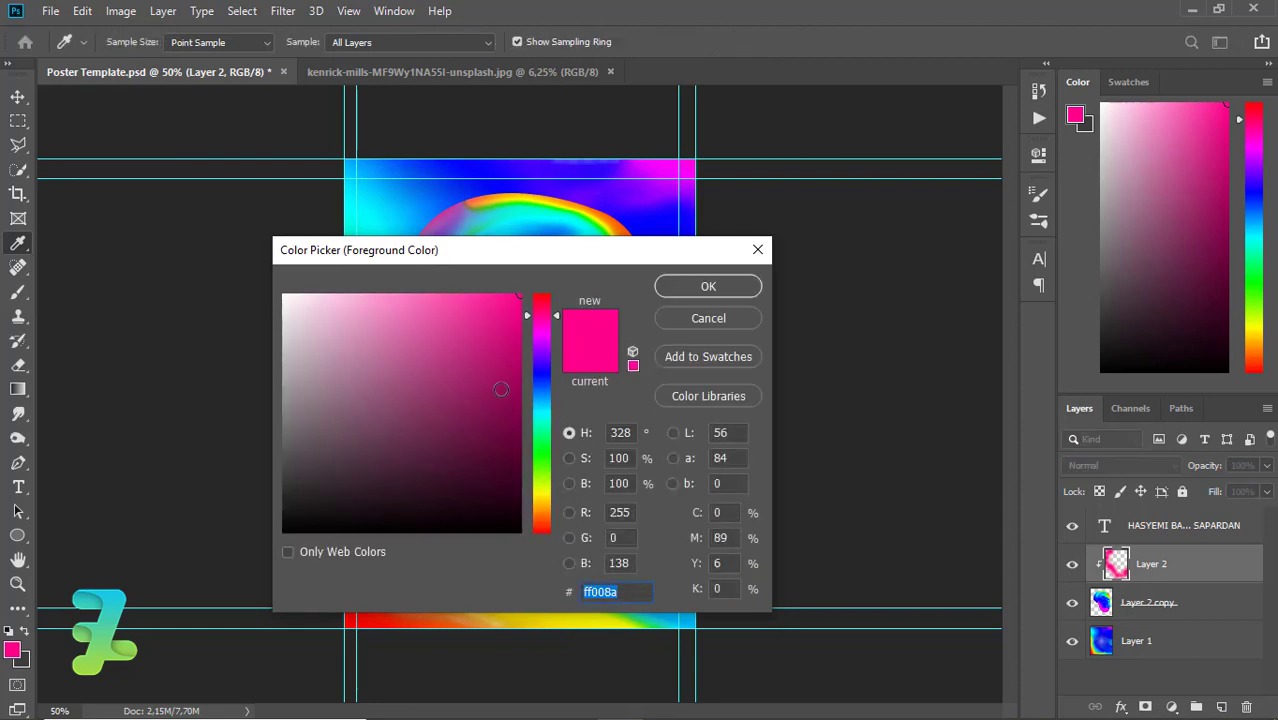
Set the foreground to dark blue 362e8c and add a new Layer 3 clipped below.
click(540, 369)
mouse_move(422, 414)
mouse_down()
mouse_move(428, 428)
mouse_move(445, 402)
mouse_move(493, 382)
mouse_up()
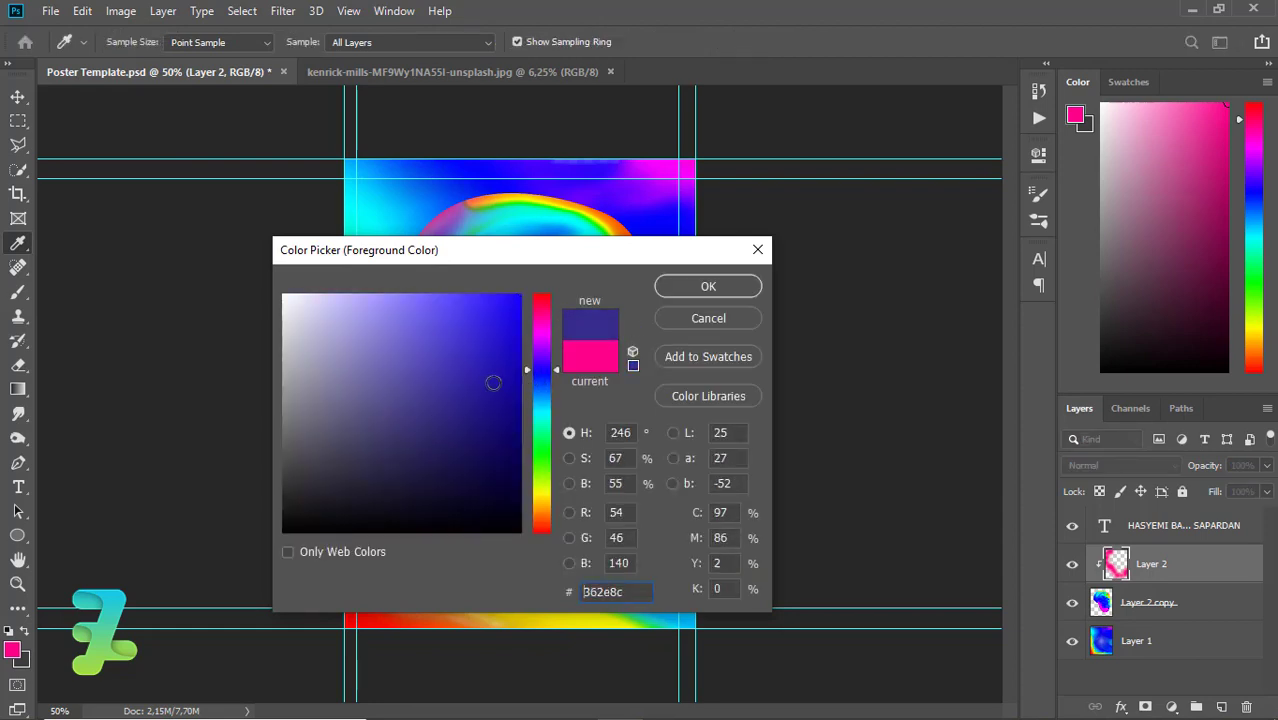
click(733, 287)
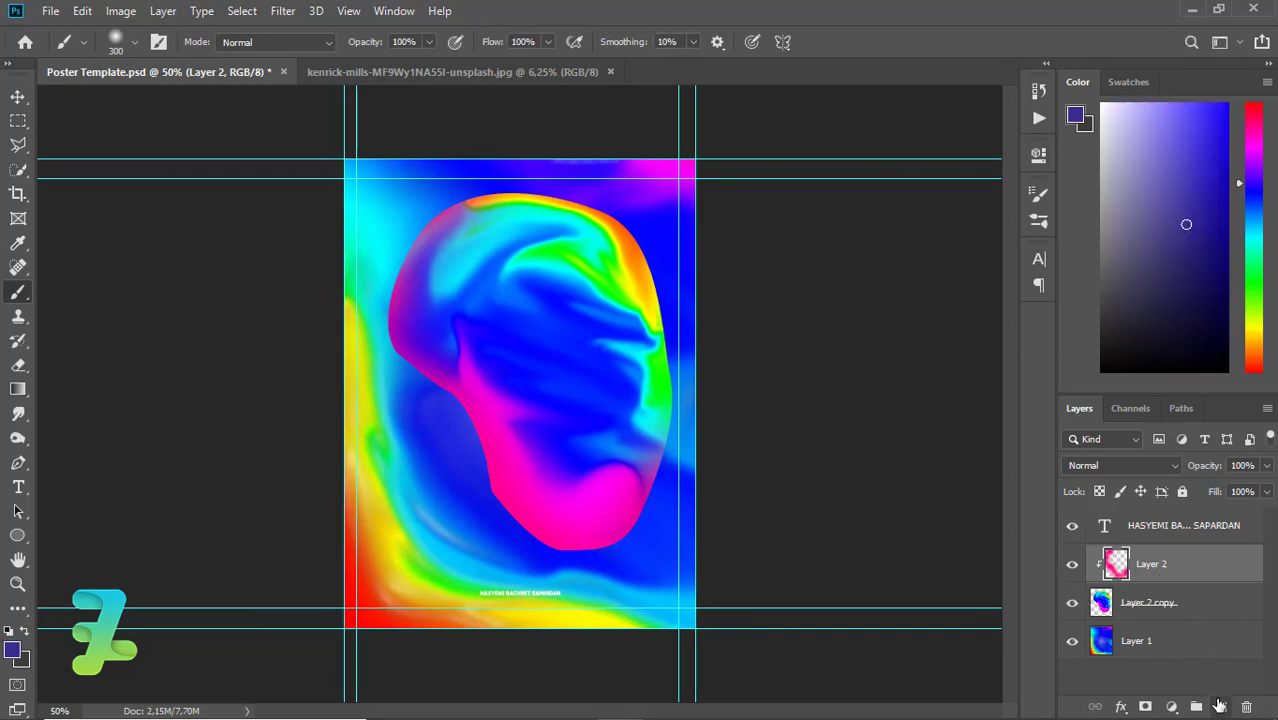
click(1220, 706)
right_click(1186, 568)
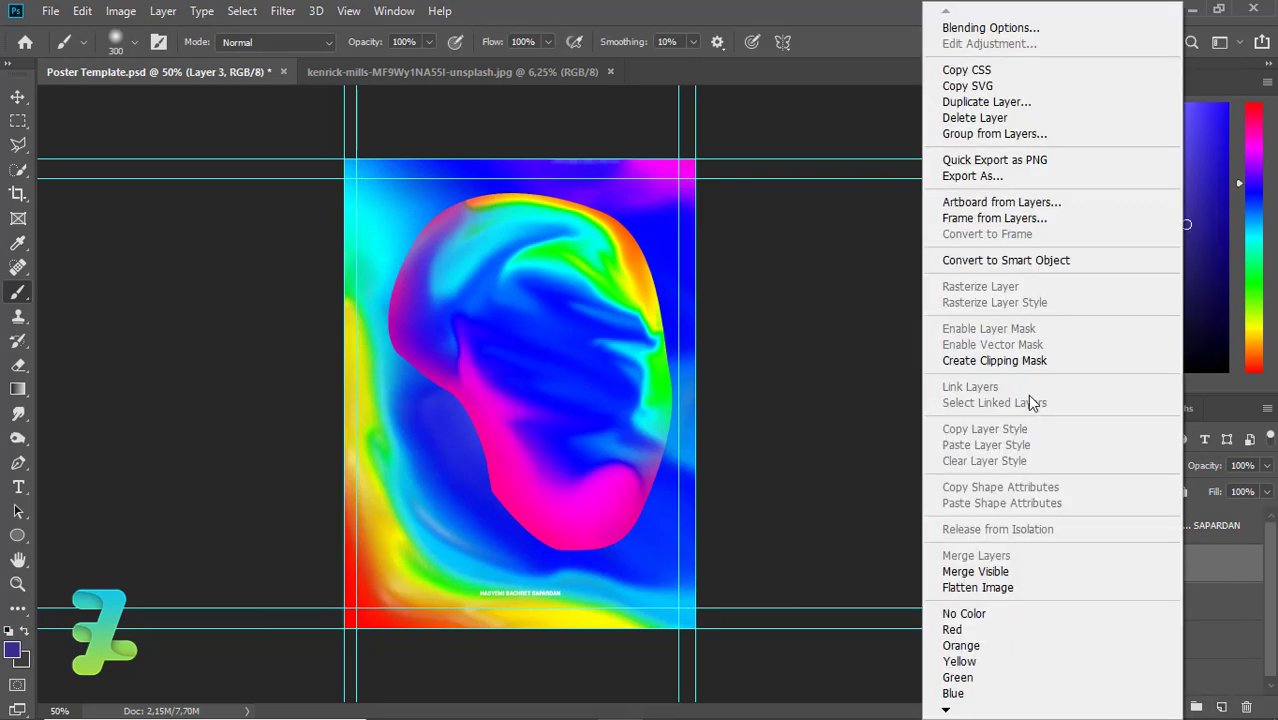
click(1018, 357)
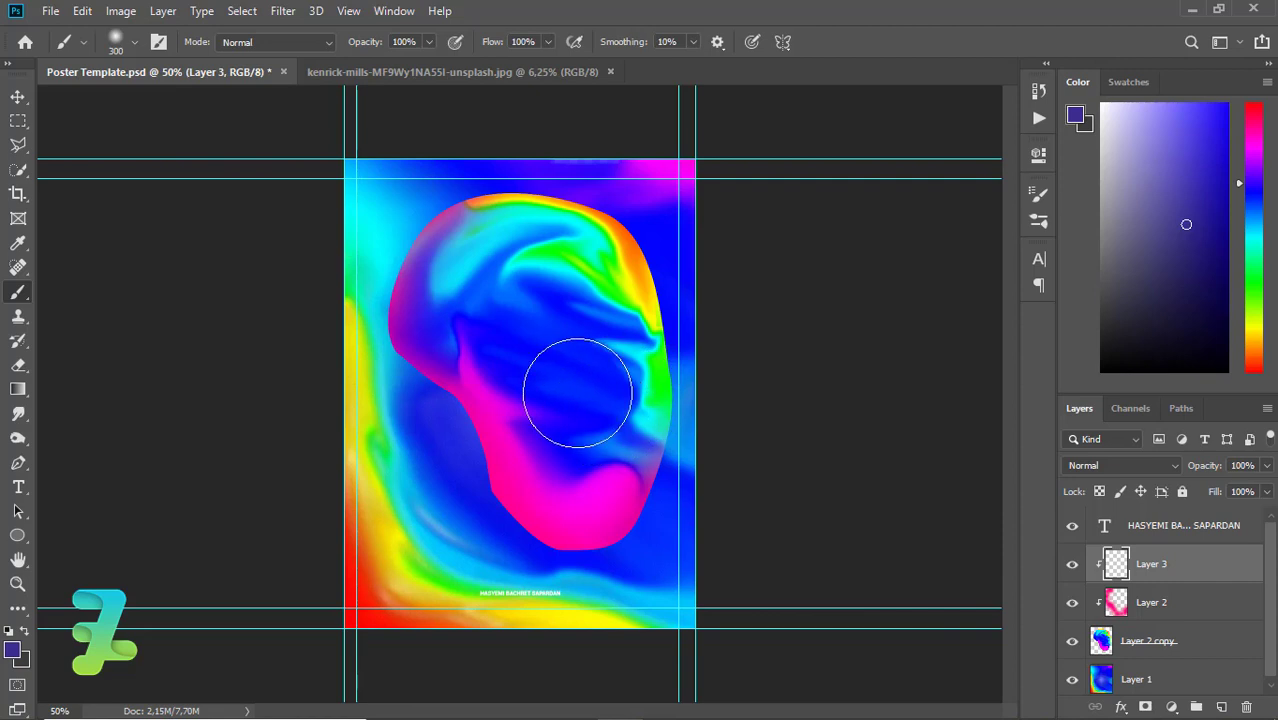
Paint dark blue over the face and blend Layer 3 as Pin Light at 22% opacity.
mouse_move(583, 412)
mouse_down()
mouse_move(571, 428)
mouse_move(590, 414)
mouse_move(605, 428)
mouse_move(576, 400)
mouse_move(553, 334)
mouse_move(442, 308)
mouse_move(605, 334)
mouse_move(630, 320)
mouse_up()
click(18, 97)
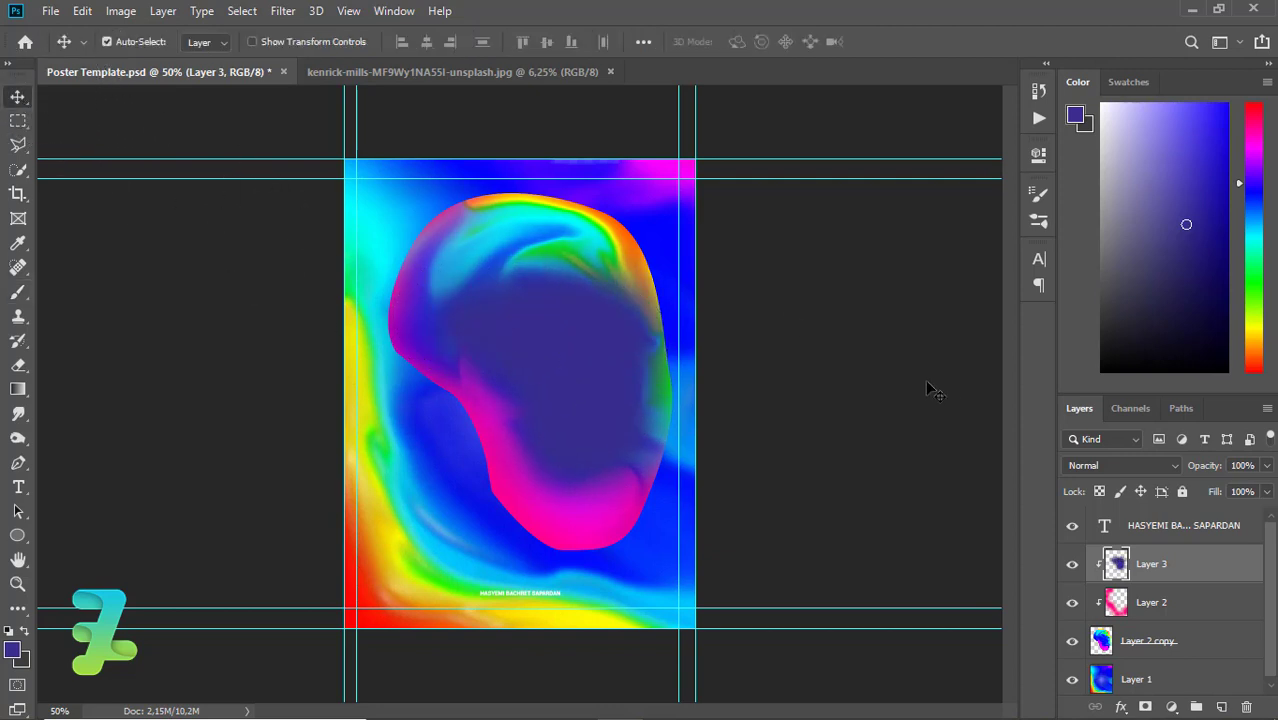
click(1083, 462)
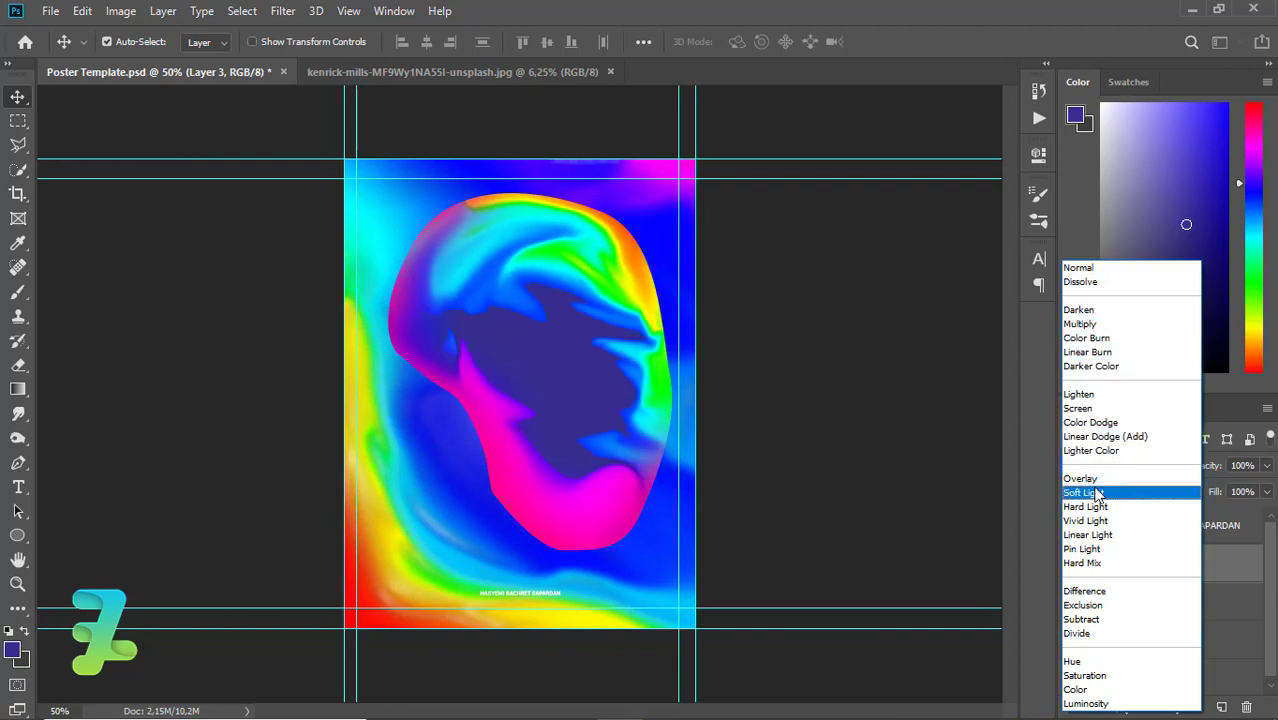
click(1098, 550)
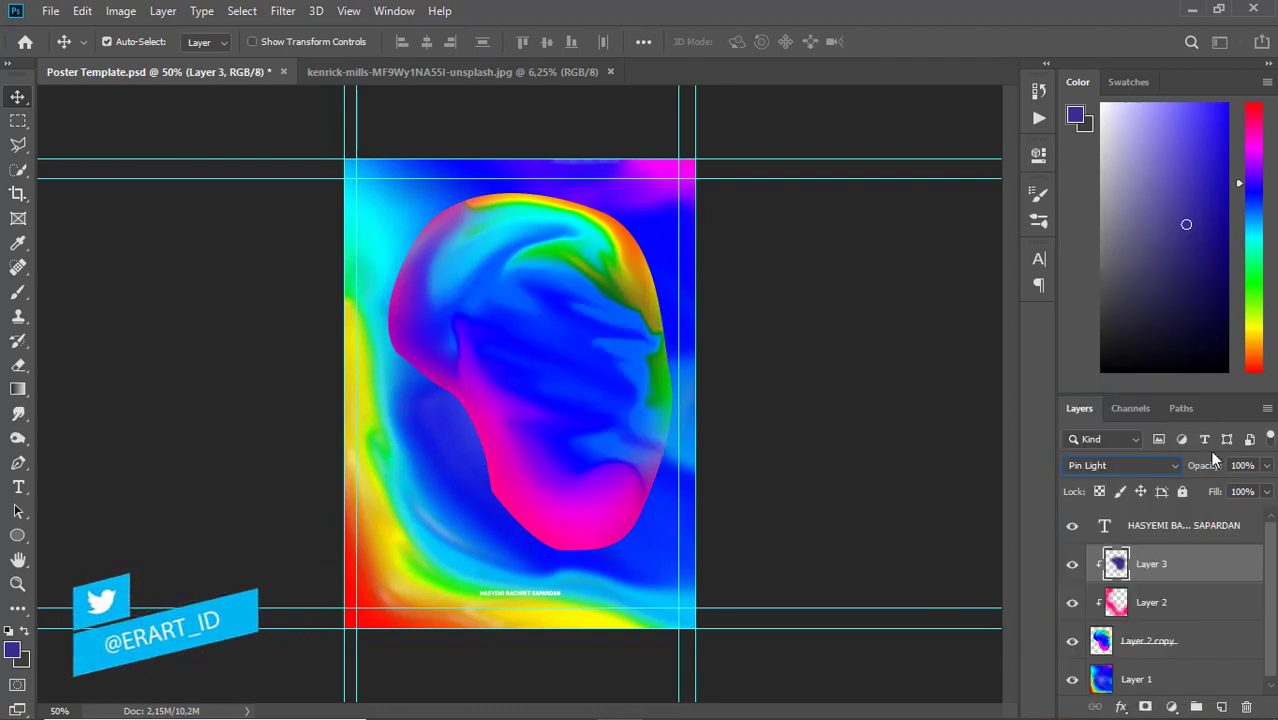
click(1267, 488)
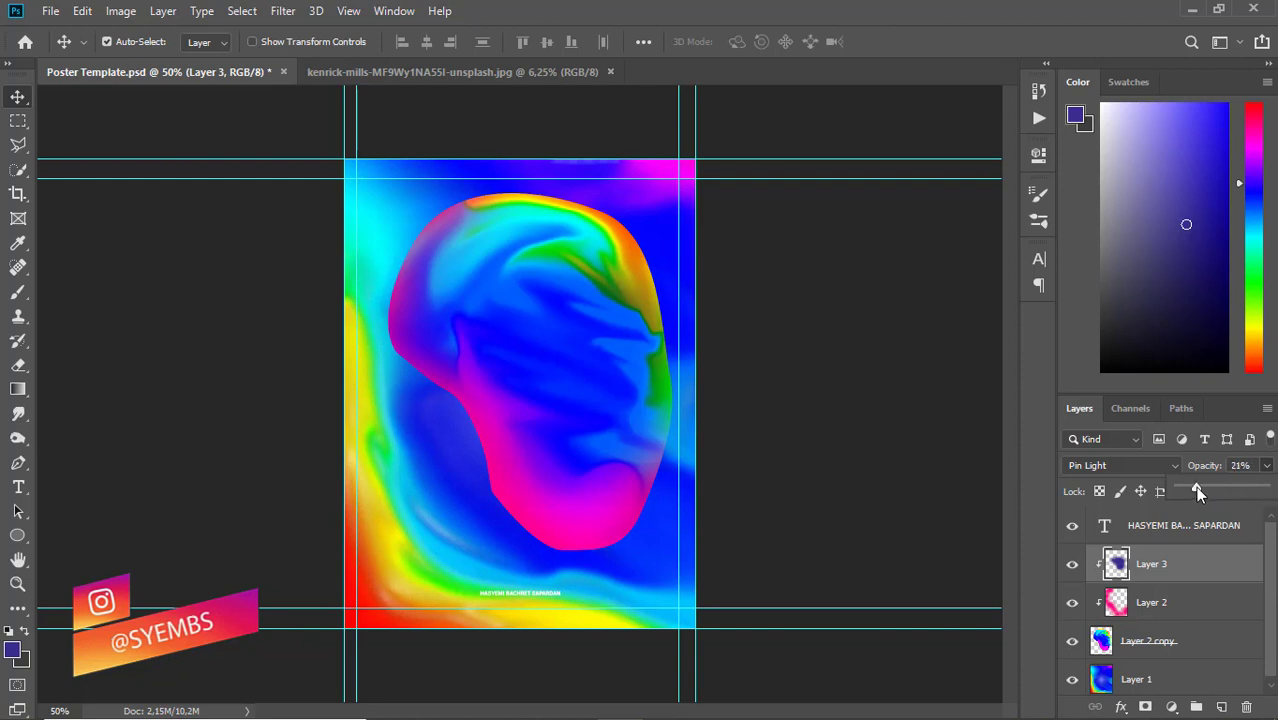
drag(1196, 489, 1201, 489)
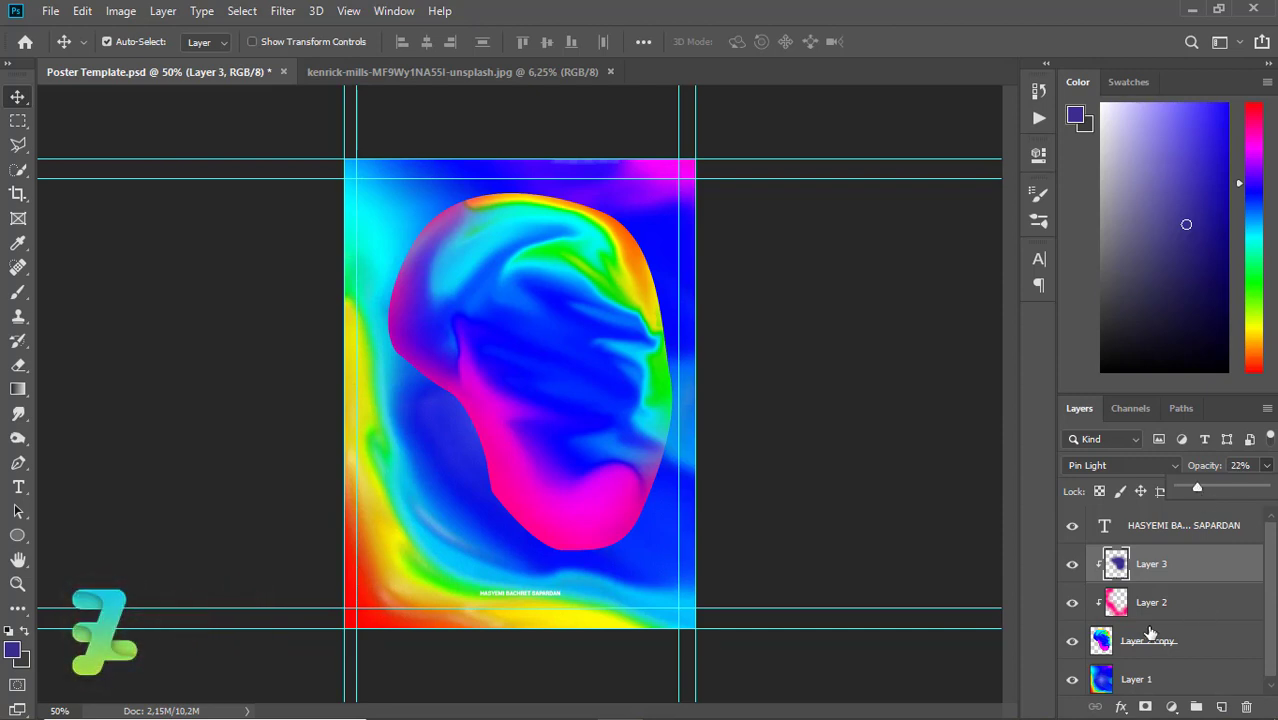
Merge Layer 3, Layer 2 and Layer 2 copy into a single layer.
click(1200, 648)
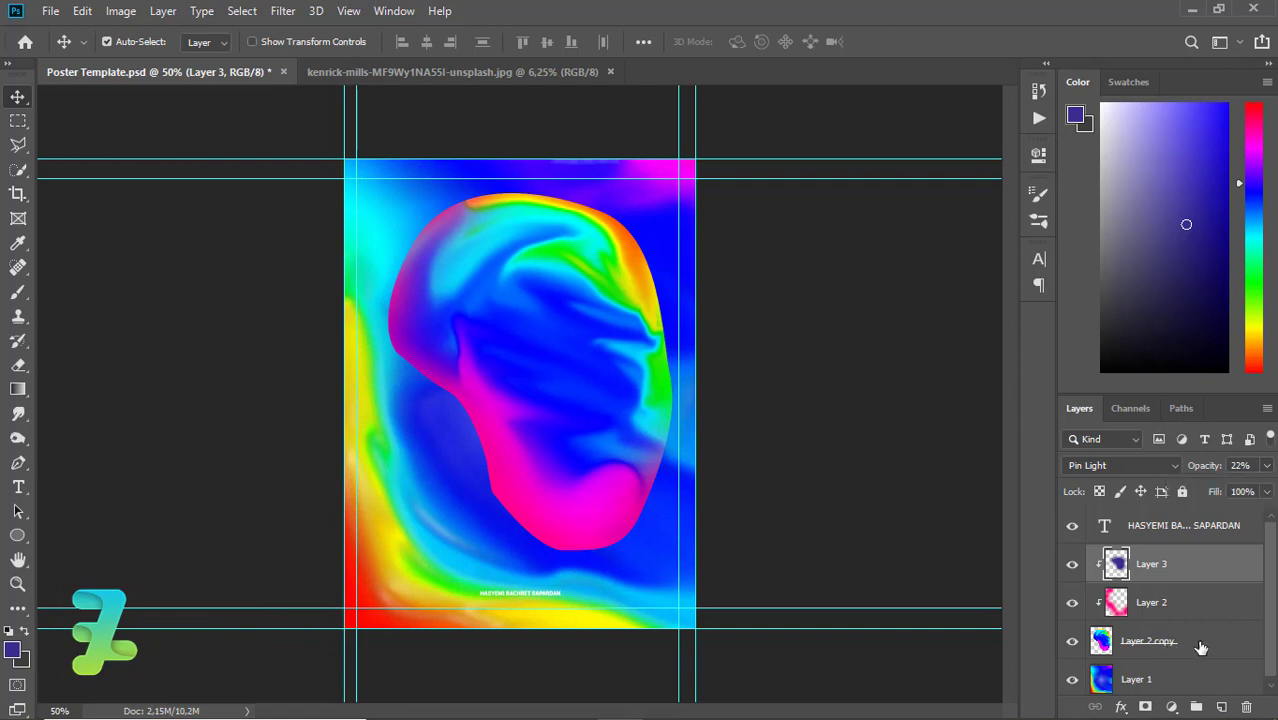
shift+click(1200, 648)
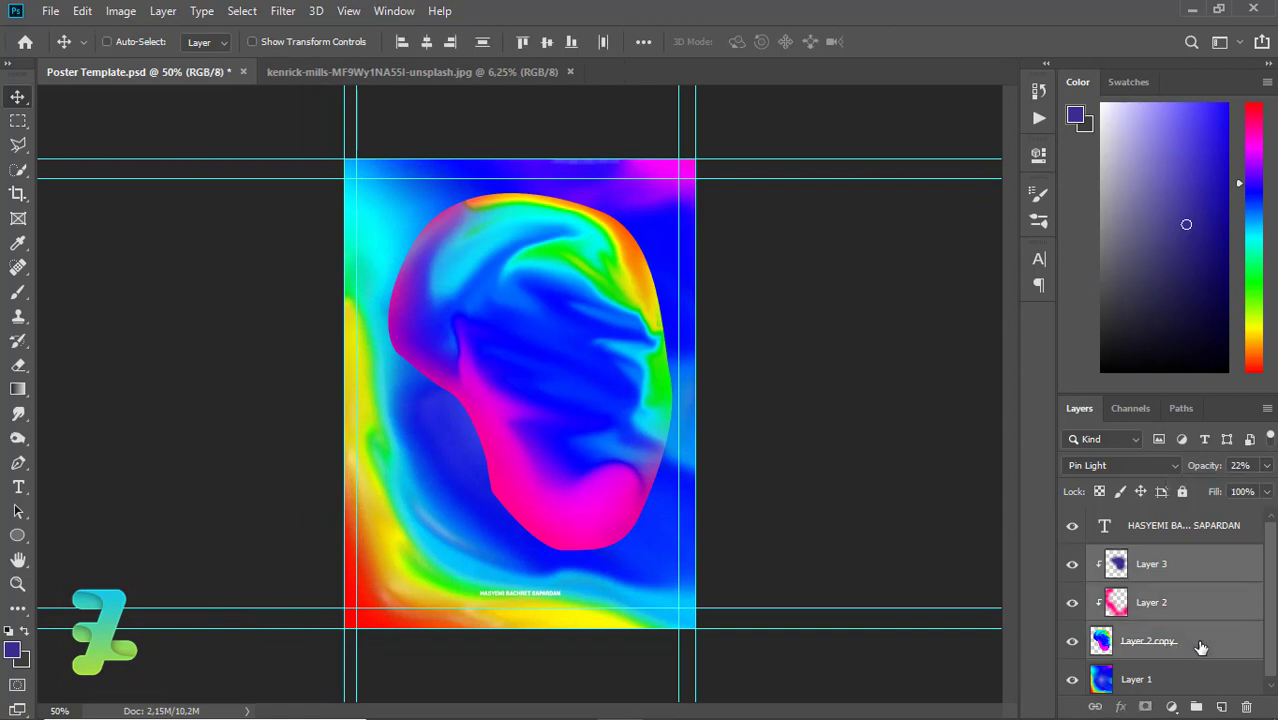
key(ctrl+e)
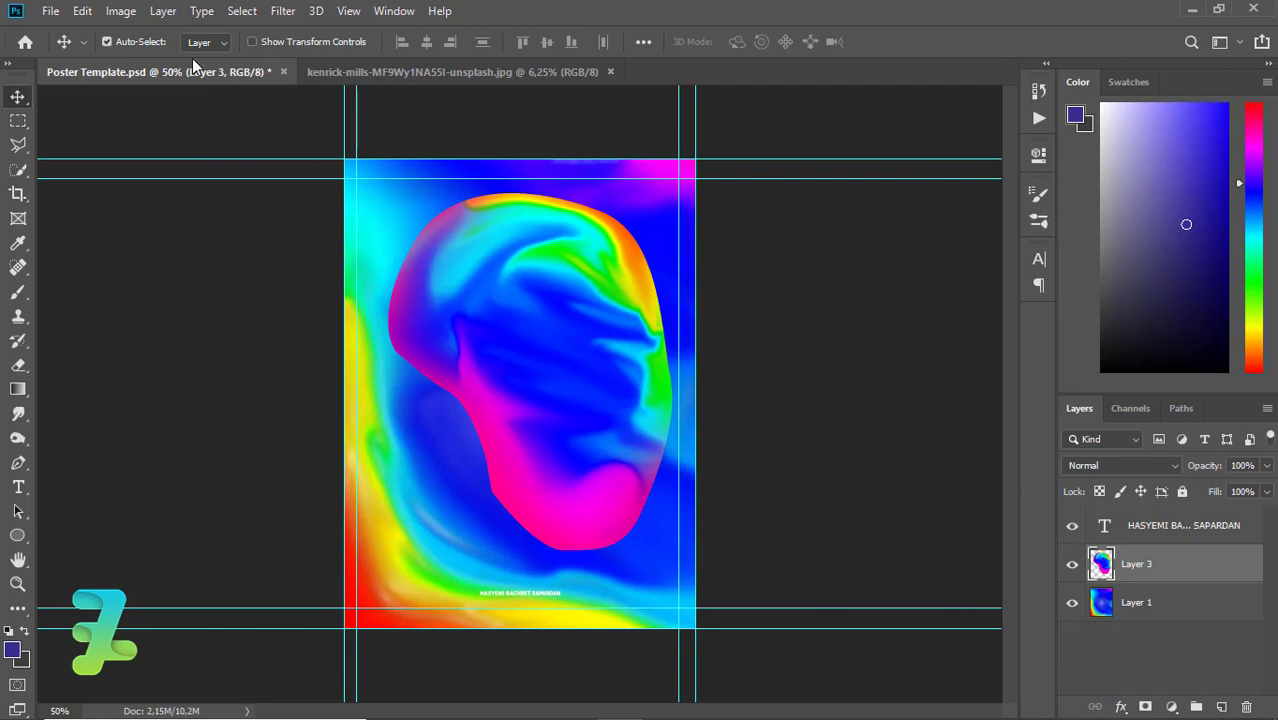
Apply a Lens Blur with Radius 7 and Noise Amount 4 to the merged layer.
click(285, 12)
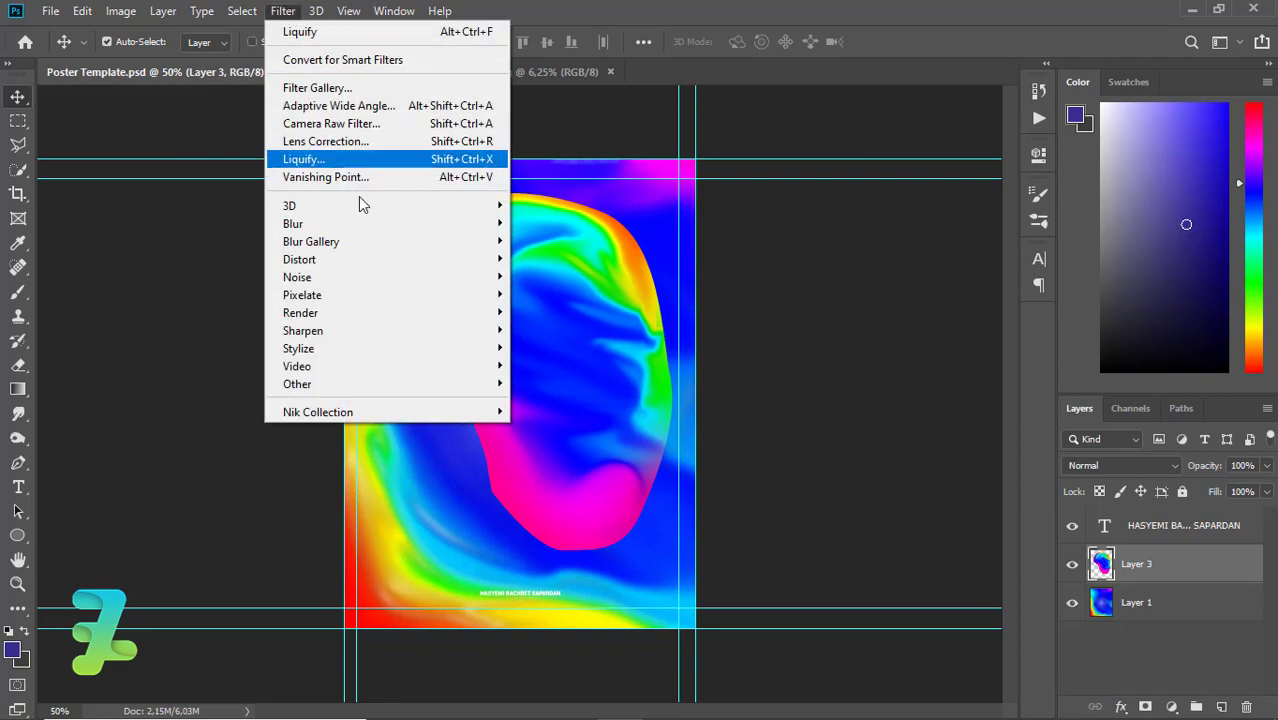
mouse_move(292, 223)
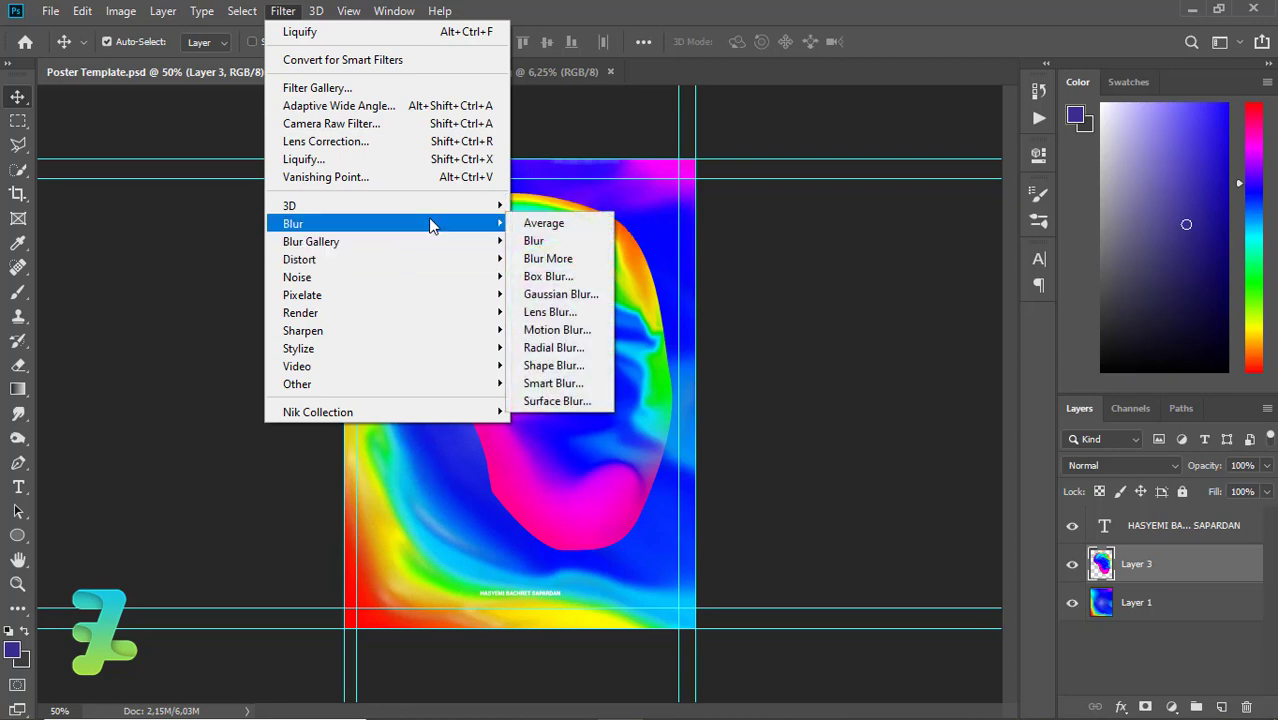
click(548, 314)
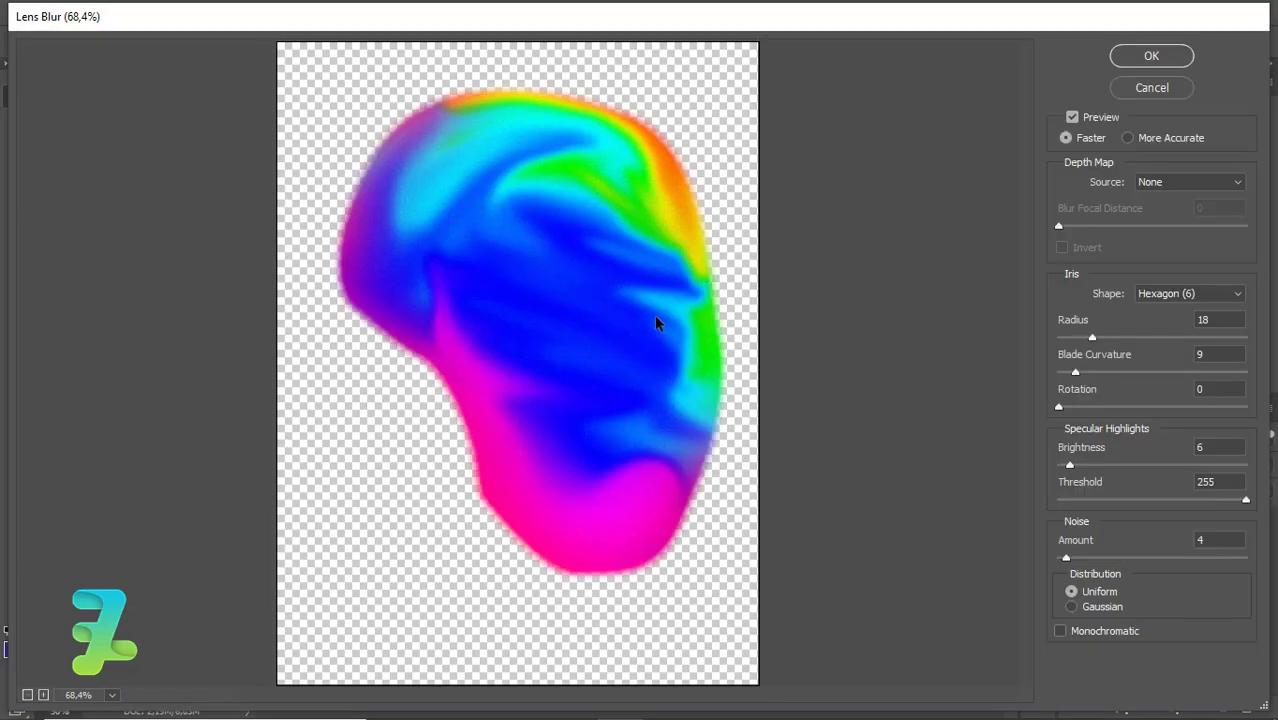
drag(1094, 337, 1071, 337)
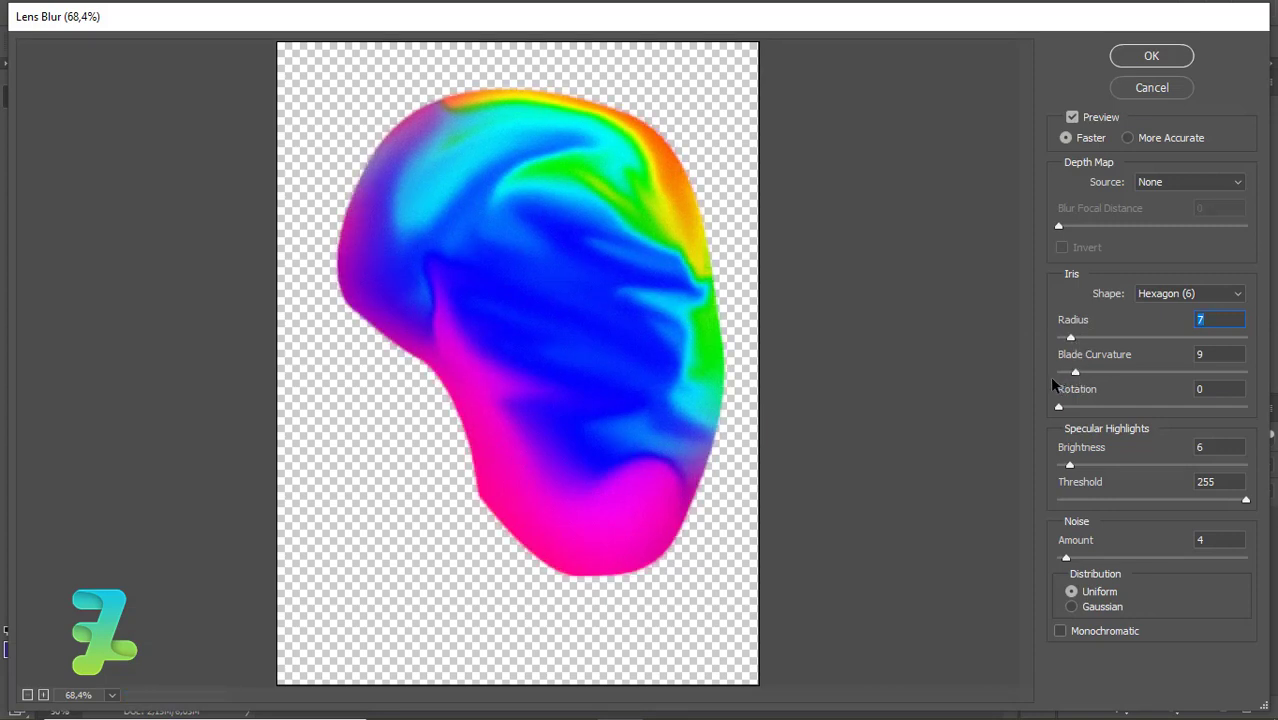
click(1066, 559)
click(1121, 56)
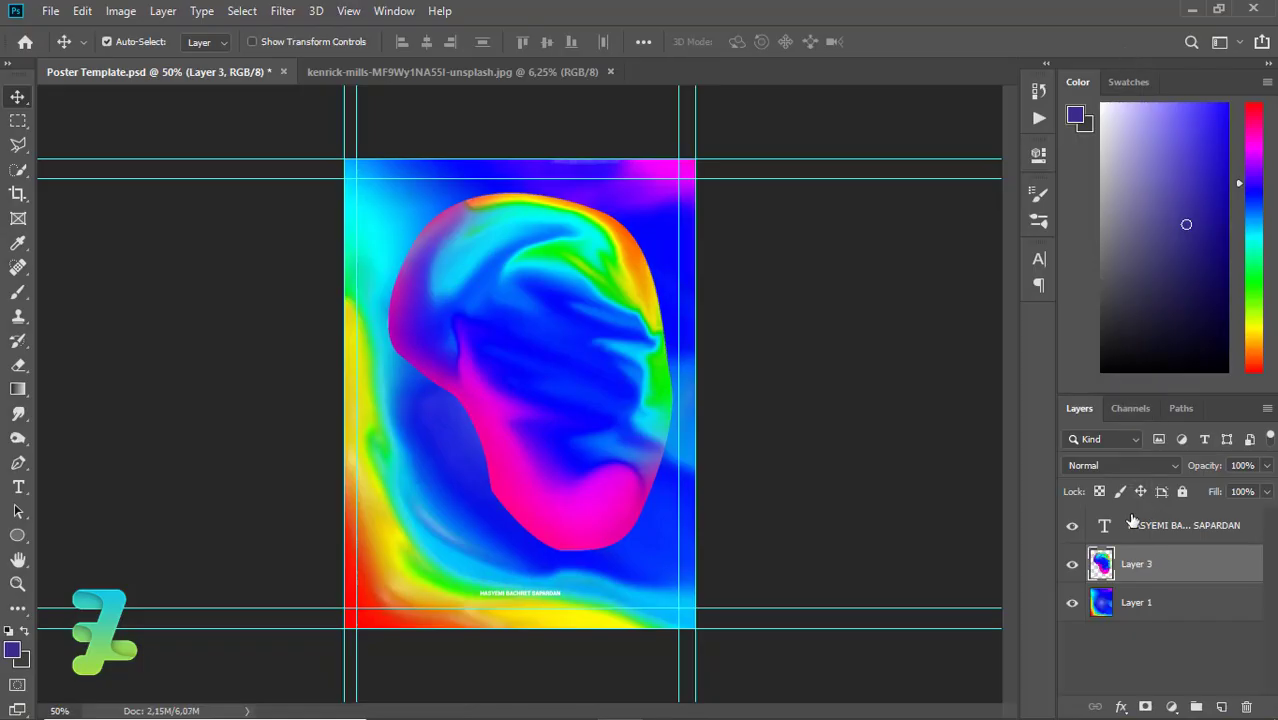
Add a Brightness/Contrast adjustment layer with Brightness -10 and Contrast -12.
click(1172, 706)
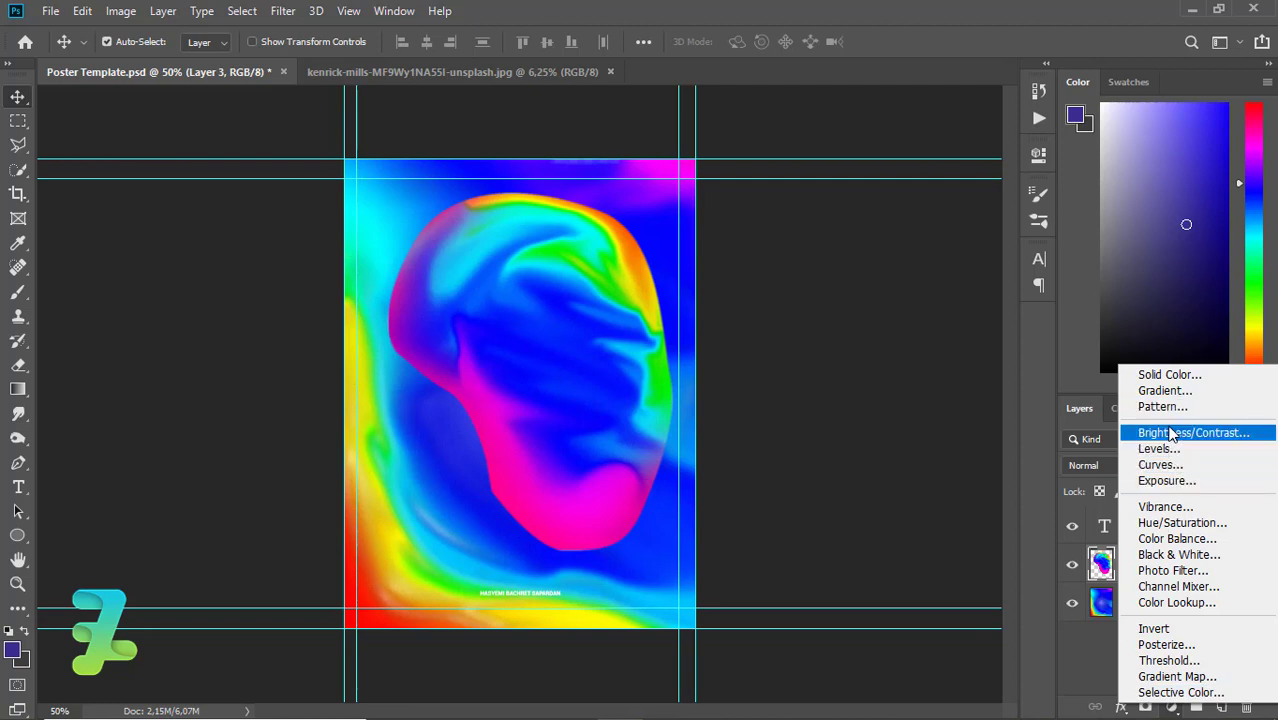
click(1172, 432)
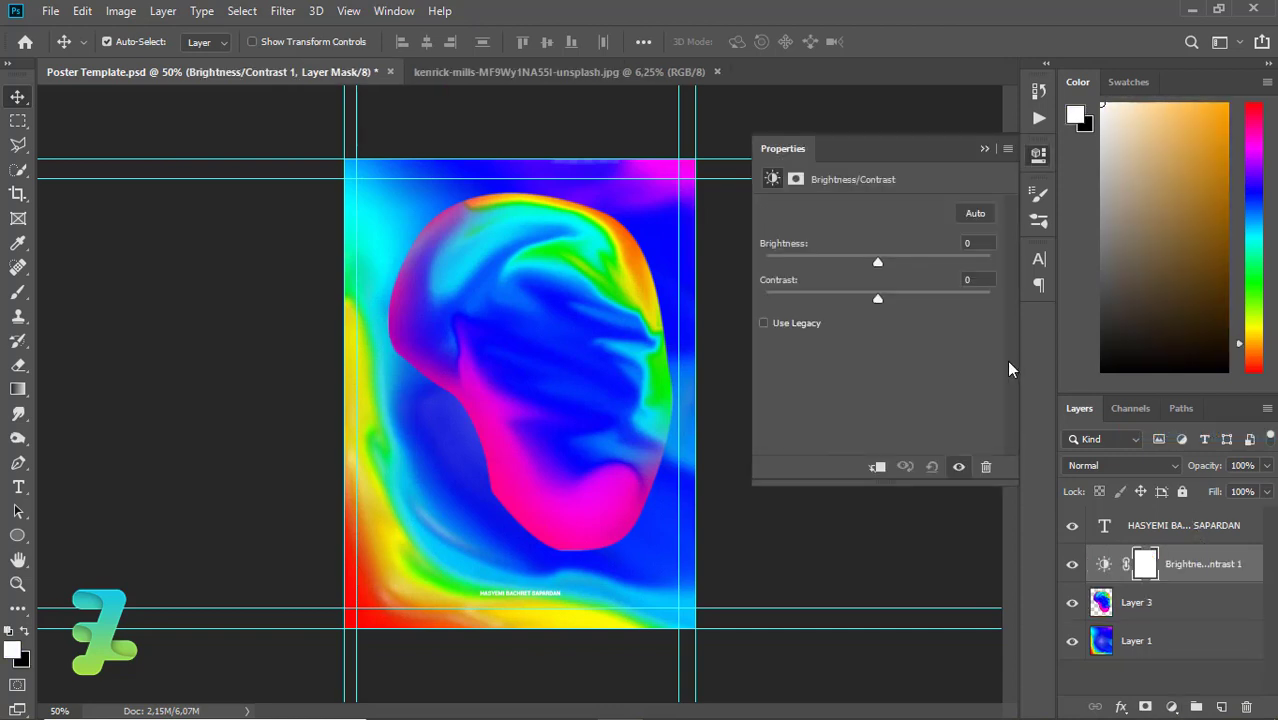
mouse_move(879, 300)
mouse_down()
mouse_move(897, 301)
mouse_move(825, 312)
mouse_move(849, 311)
mouse_up()
drag(861, 264, 826, 262)
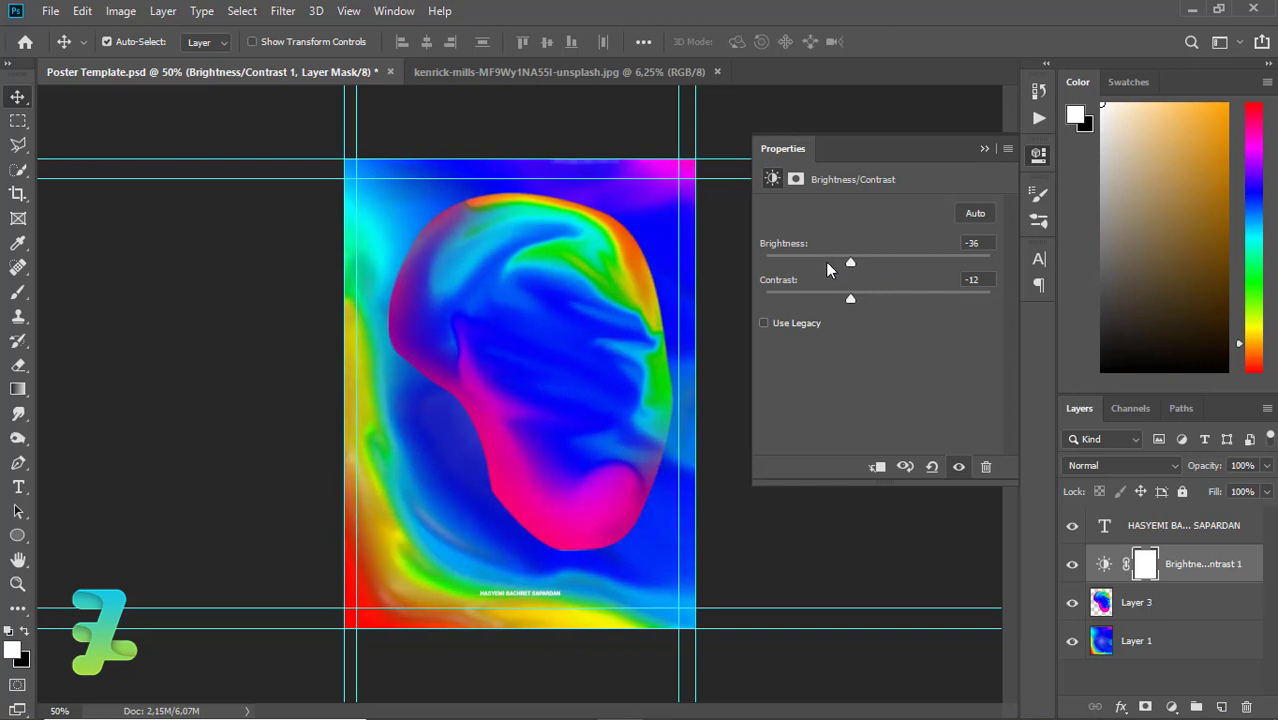
click(870, 262)
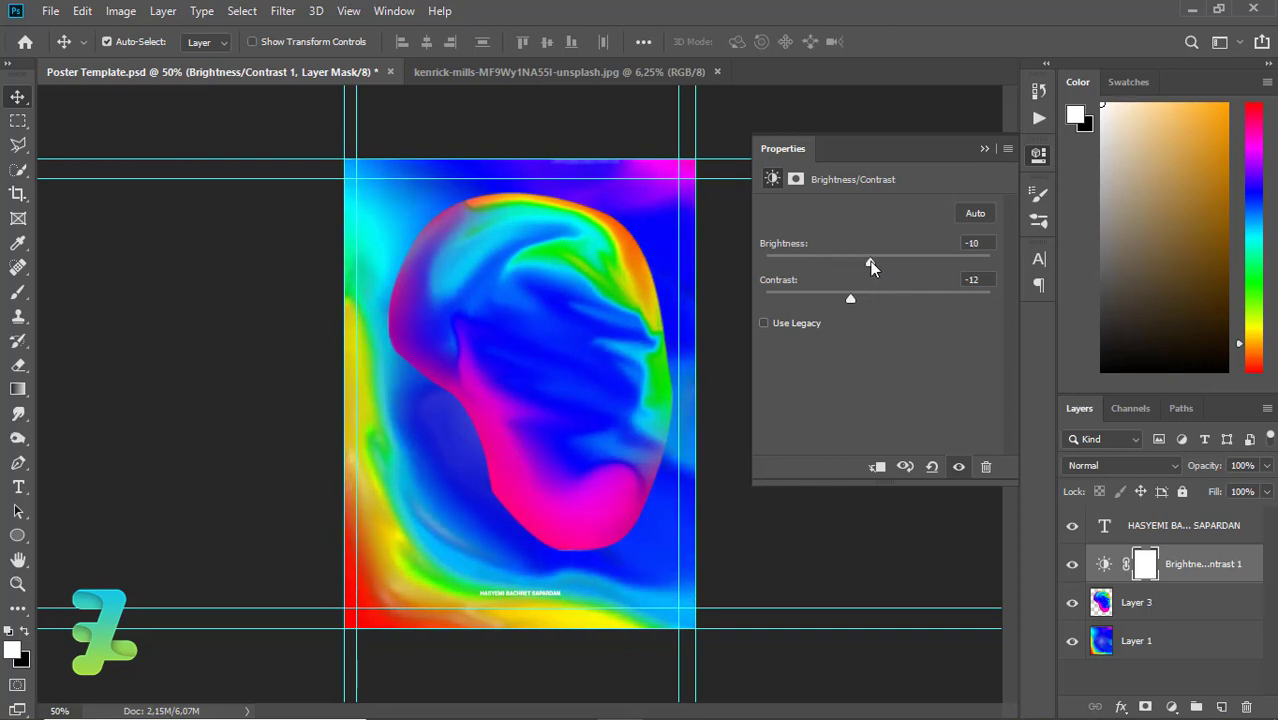
click(984, 148)
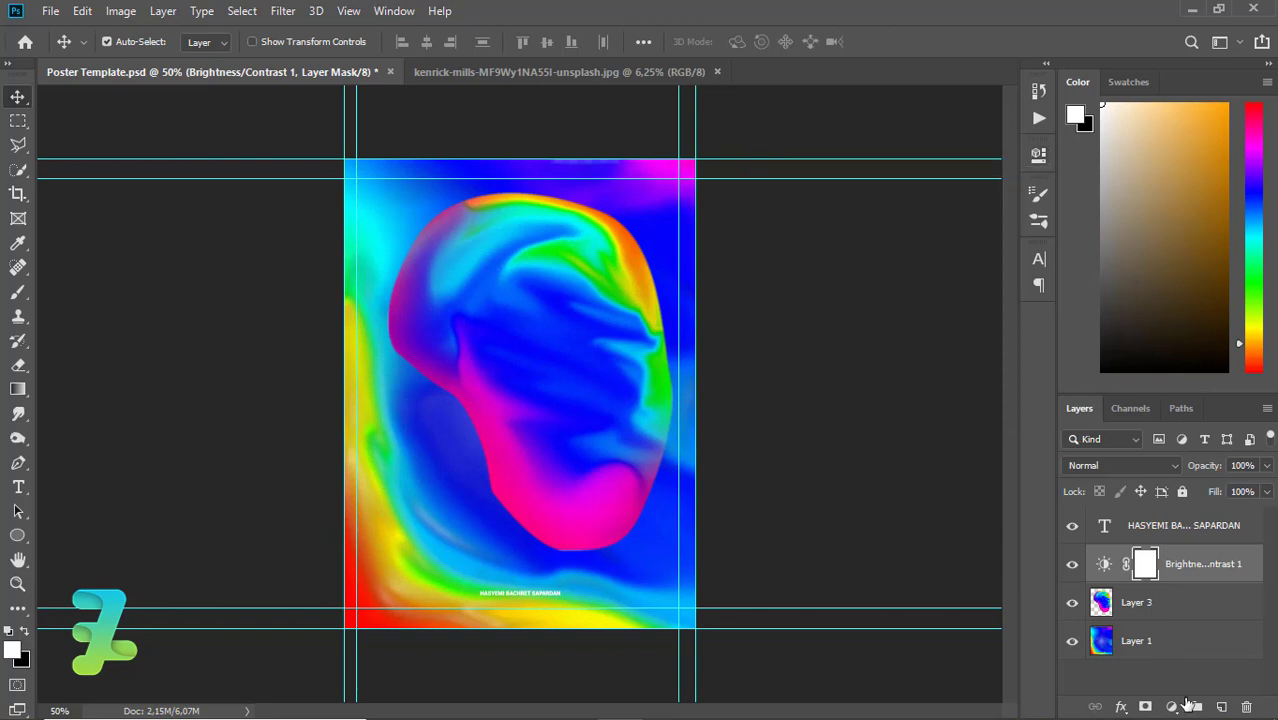
click(1178, 705)
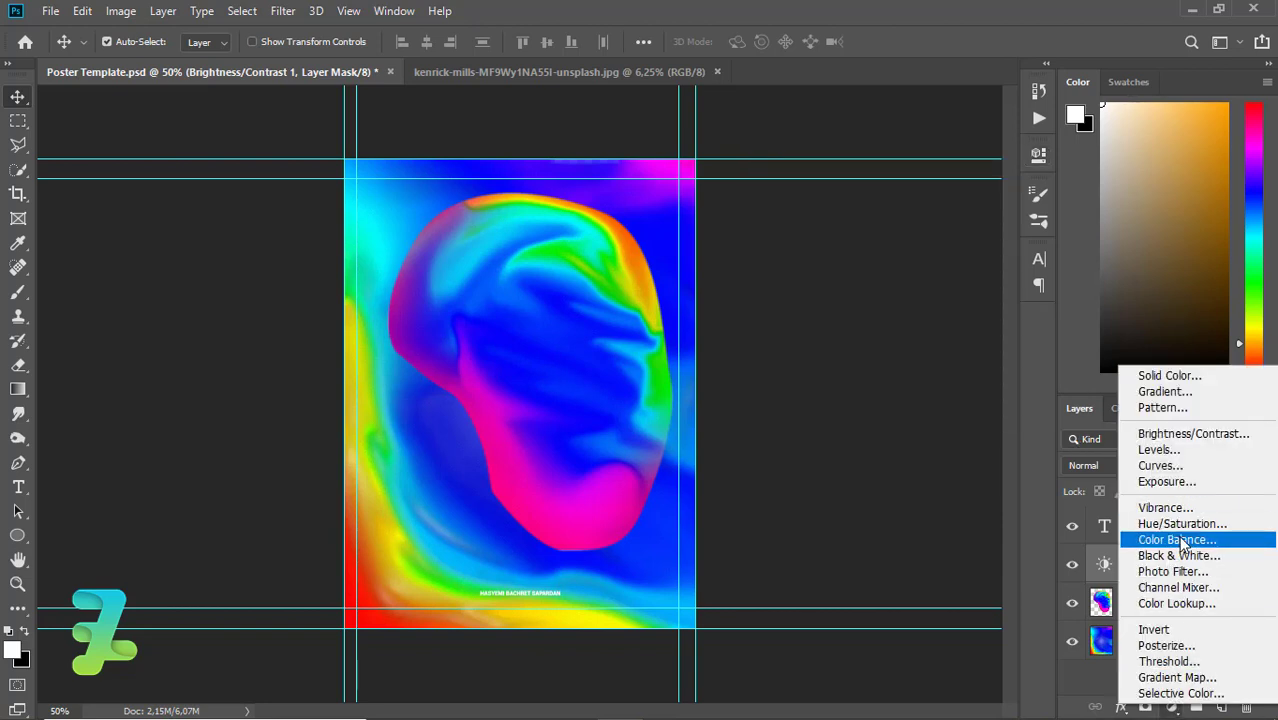
Add a Color Balance layer with Midtones set to magenta -33 and blue +22.
click(1181, 541)
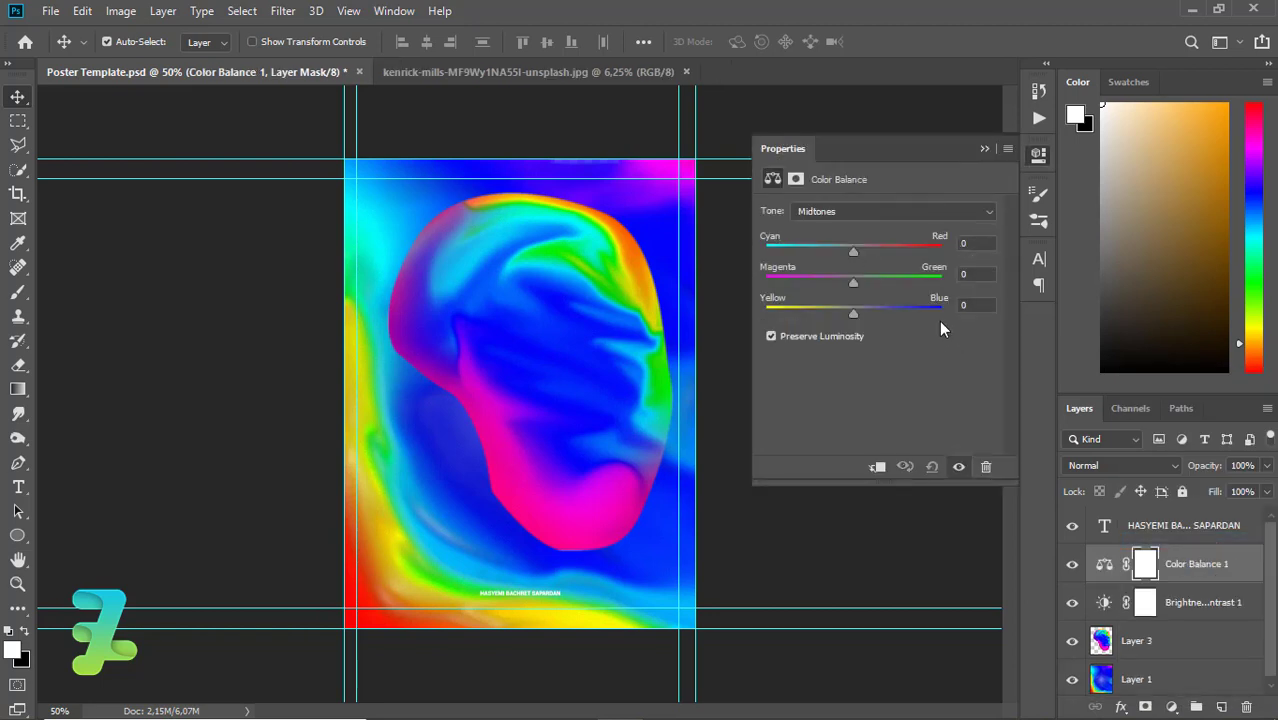
drag(855, 258, 913, 249)
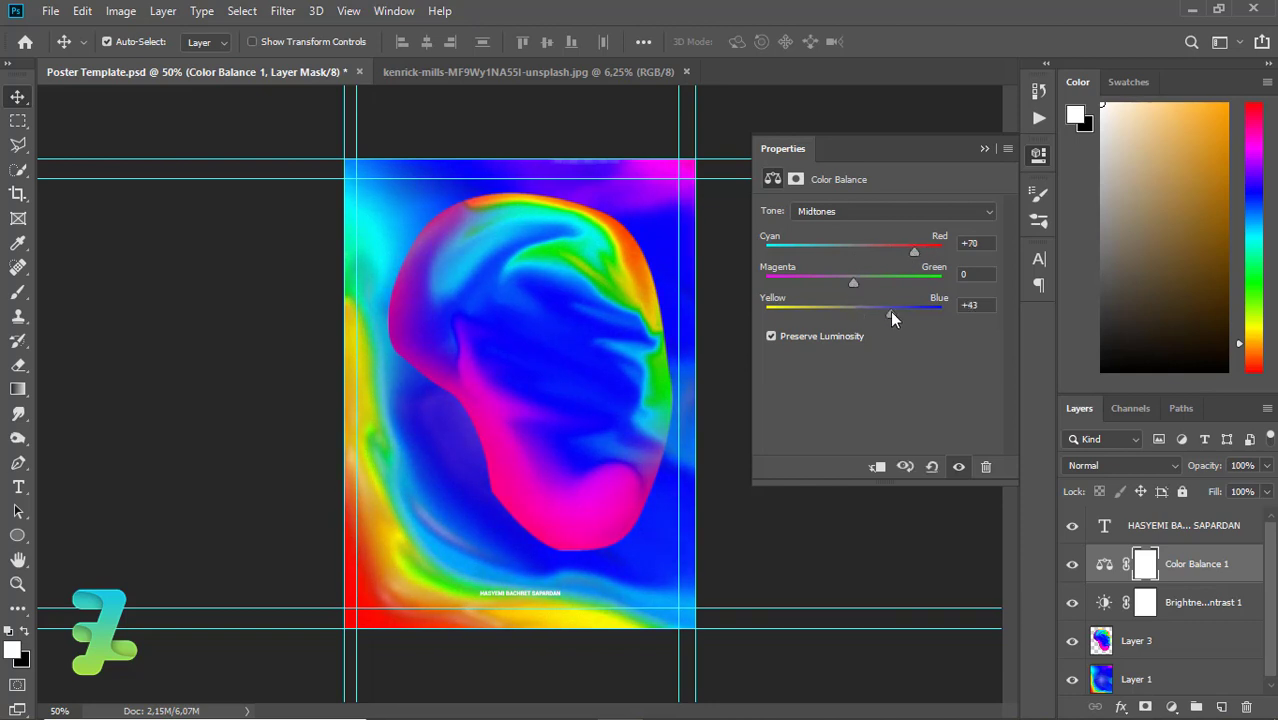
drag(890, 311, 792, 284)
drag(818, 292, 824, 292)
Set the Color Balance Highlights to Cyan-Red -5 and Yellow-Blue -22.
click(853, 210)
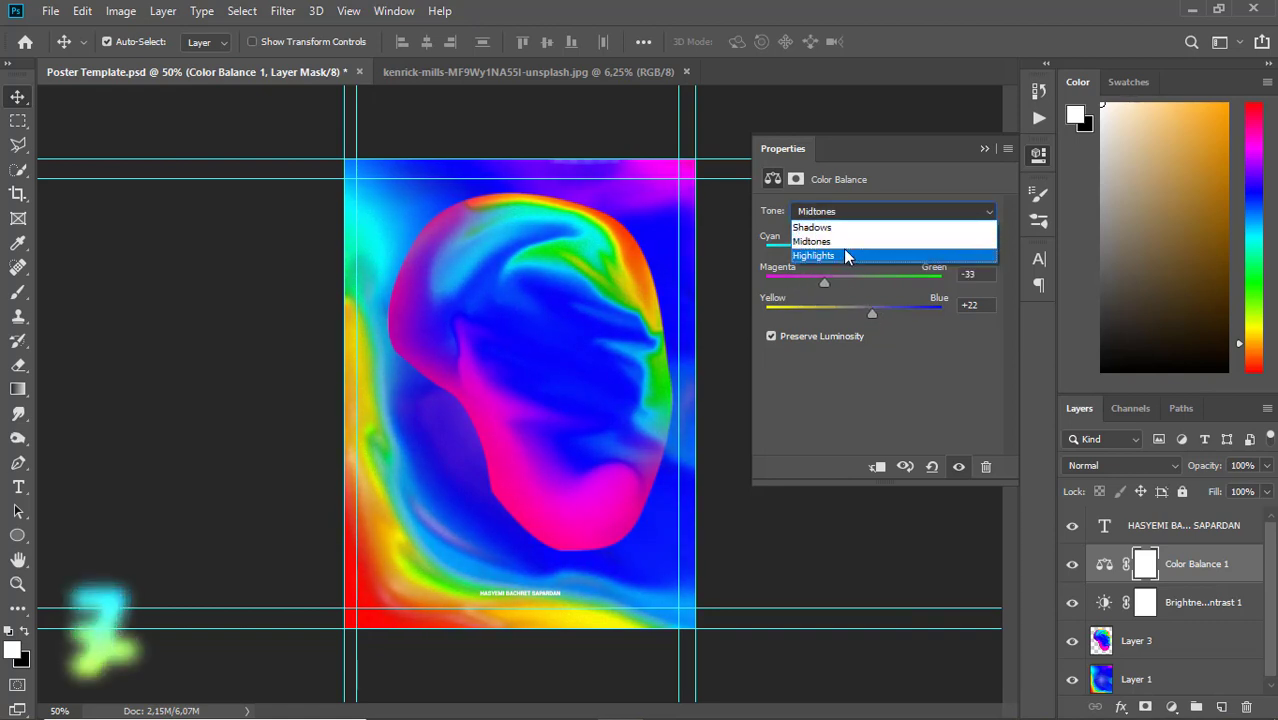
click(851, 255)
mouse_move(853, 252)
mouse_down()
mouse_move(900, 248)
mouse_move(831, 260)
mouse_move(869, 254)
mouse_move(848, 254)
mouse_up()
mouse_move(855, 312)
mouse_down()
mouse_move(910, 315)
mouse_move(815, 330)
mouse_move(840, 318)
mouse_up()
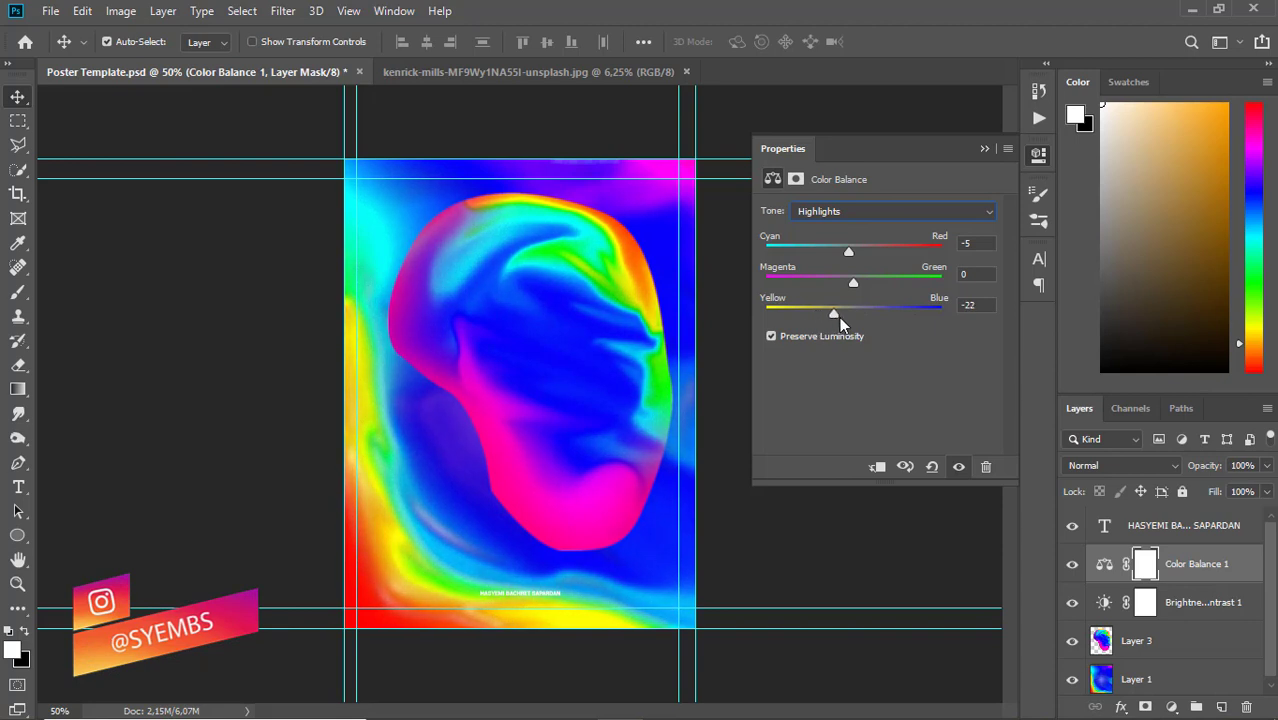
click(983, 149)
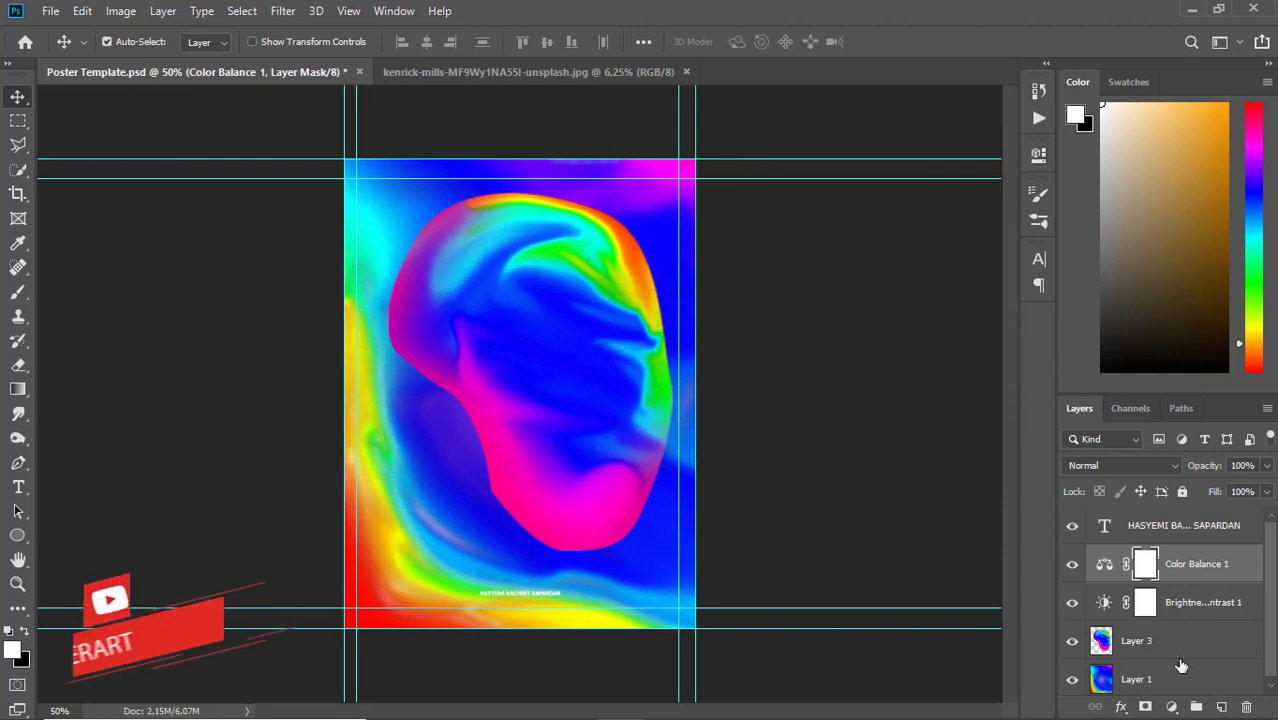
Add a Vibrance adjustment layer with Vibrance +17 and Saturation -53.
click(1172, 707)
click(1165, 509)
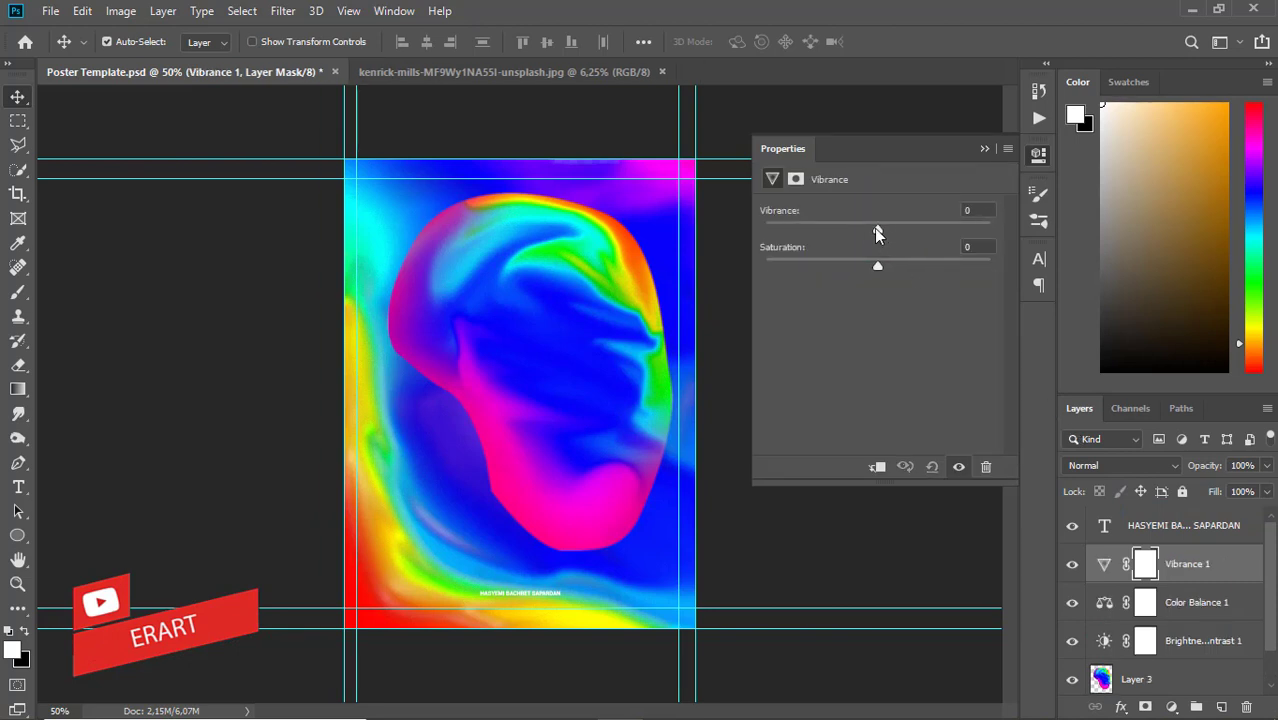
mouse_move(877, 231)
mouse_down()
mouse_move(863, 231)
mouse_move(908, 231)
mouse_move(856, 277)
mouse_move(824, 282)
mouse_move(844, 282)
mouse_up()
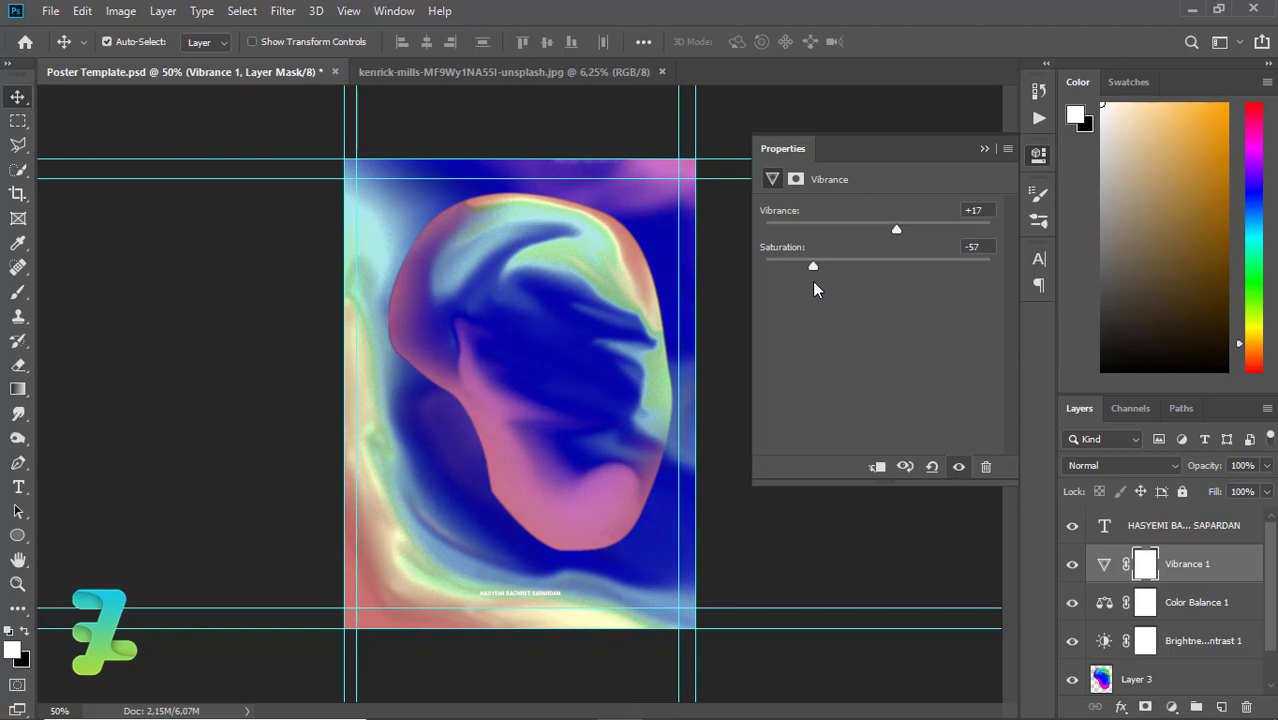
drag(813, 287, 818, 287)
Brush black on the Vibrance 1 mask along the poster's edges and lower face.
click(18, 291)
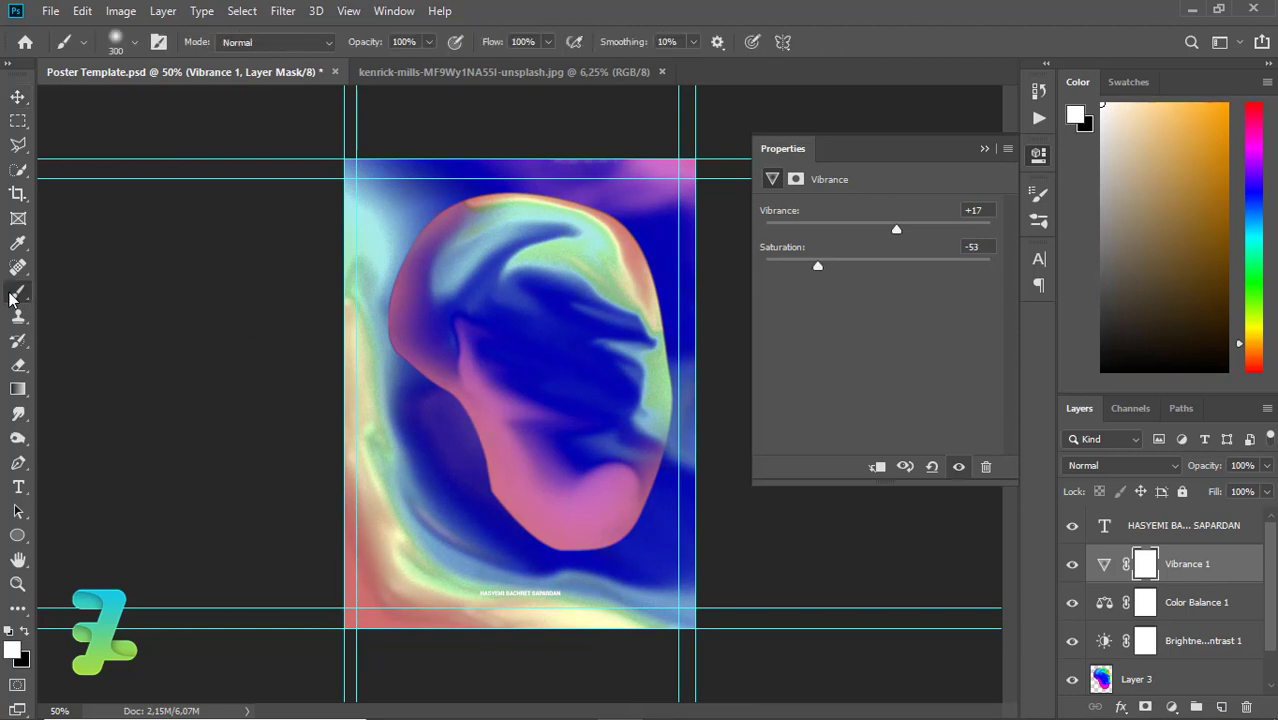
click(1144, 564)
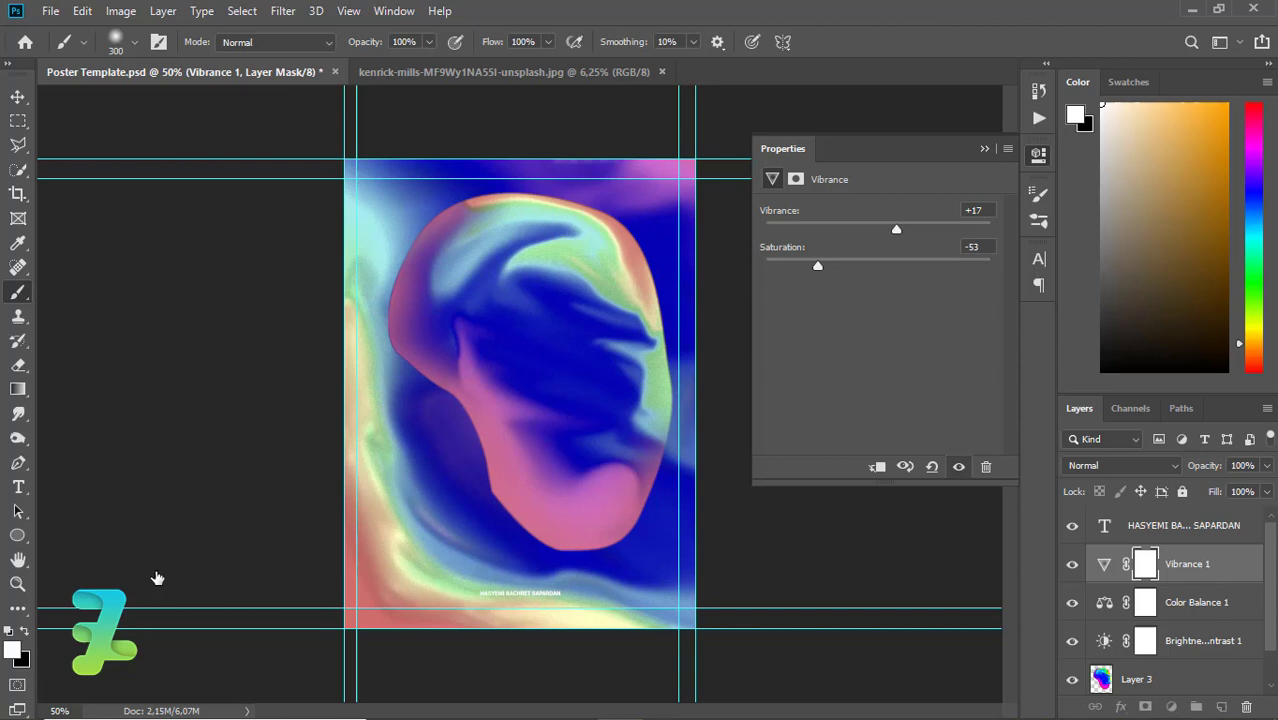
click(28, 630)
drag(313, 433, 320, 356)
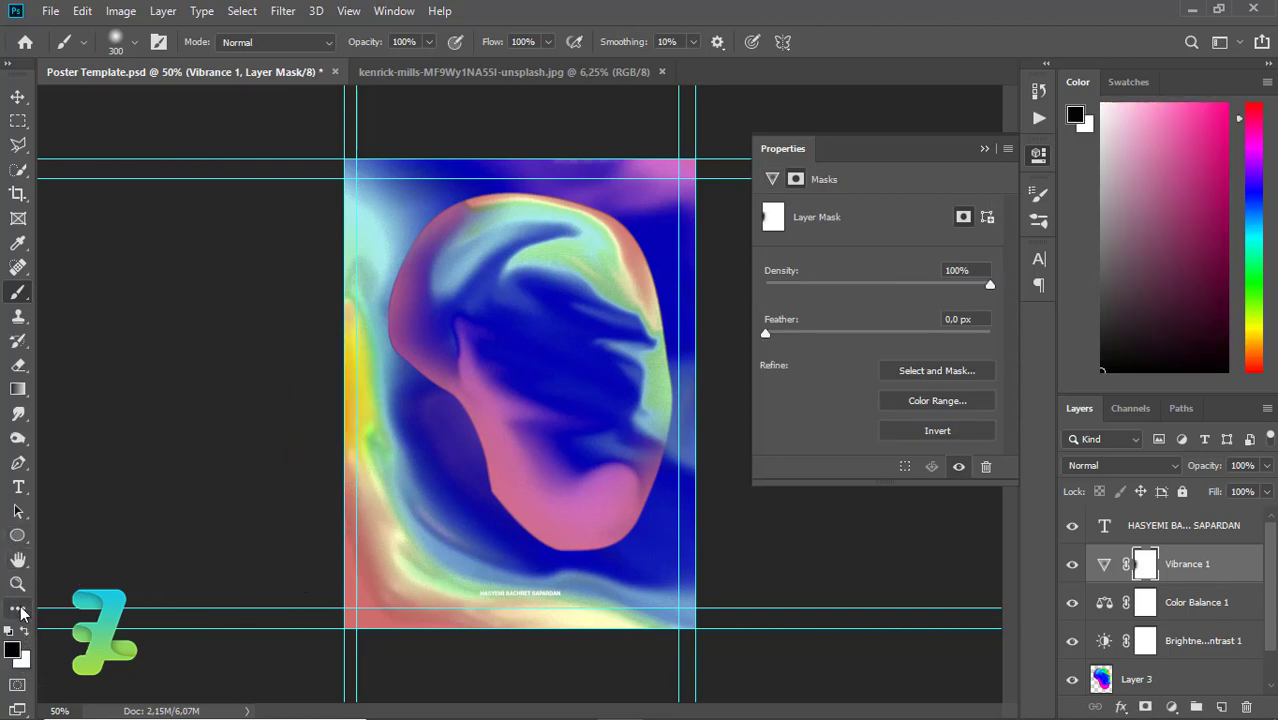
mouse_move(305, 391)
mouse_down()
mouse_move(322, 543)
mouse_move(372, 630)
mouse_move(499, 633)
mouse_move(442, 656)
mouse_up()
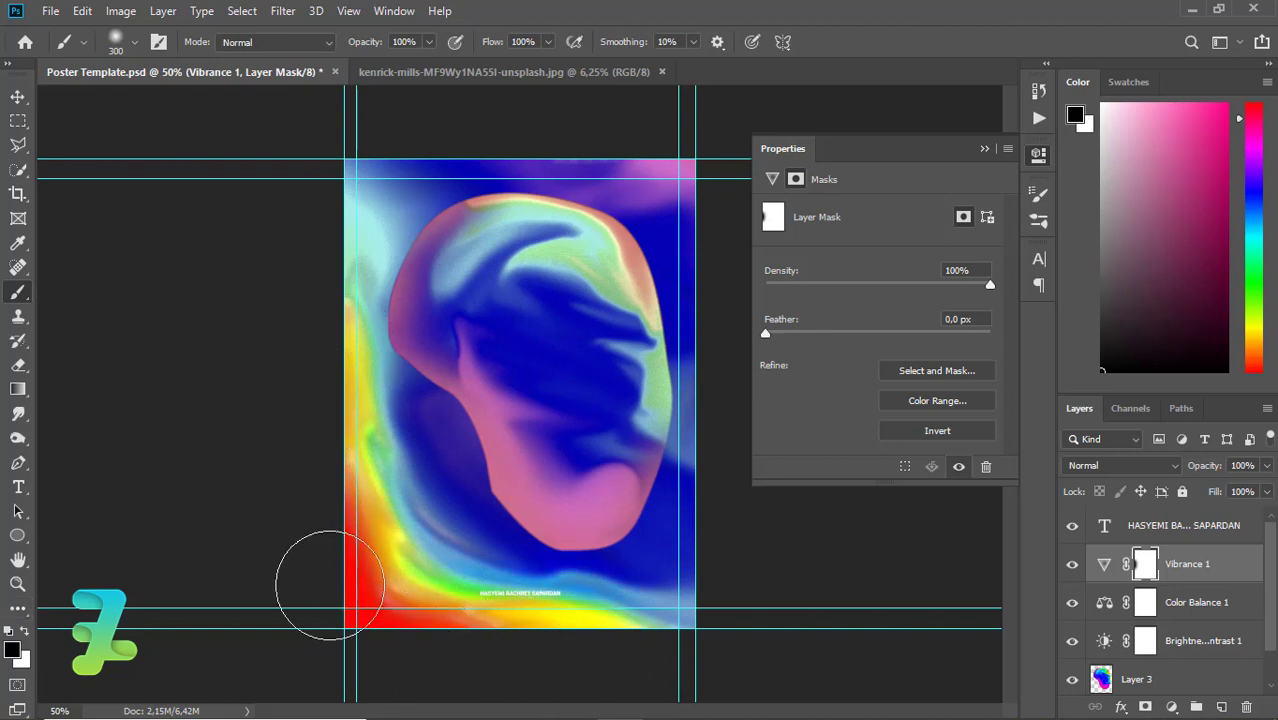
drag(676, 128, 656, 171)
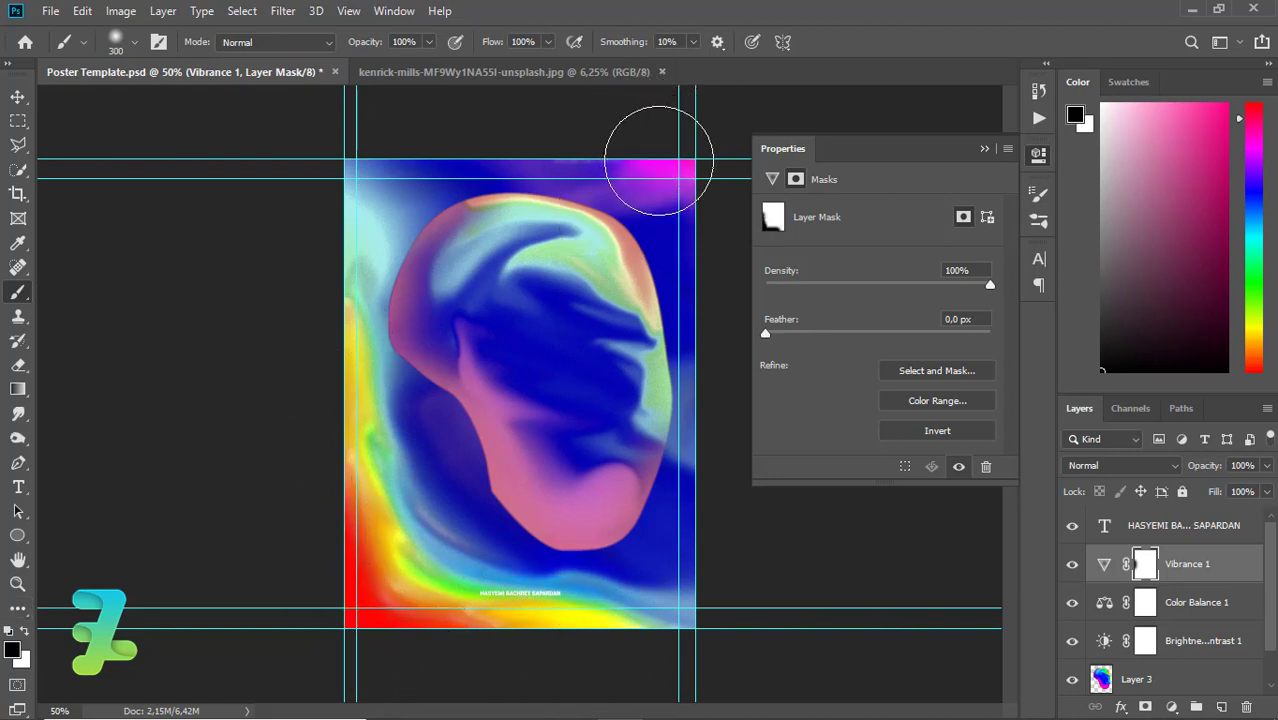
drag(712, 320, 722, 443)
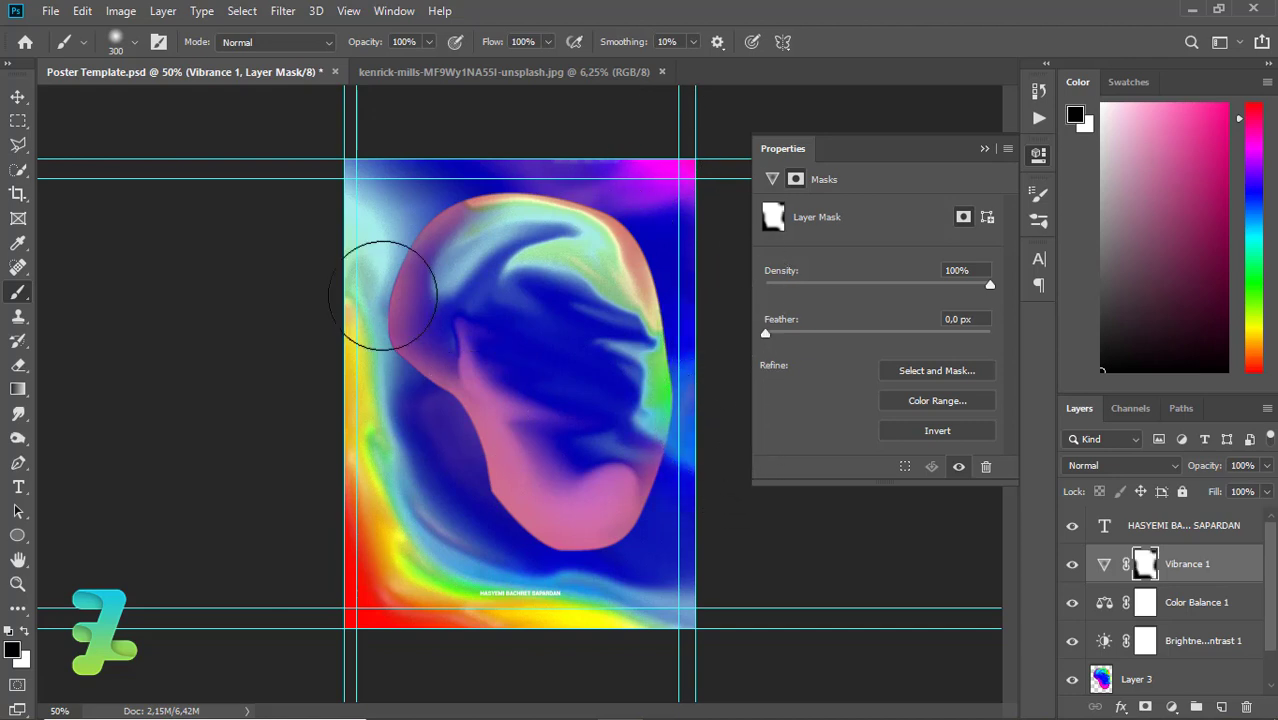
mouse_move(333, 240)
mouse_down()
mouse_move(348, 300)
mouse_move(337, 528)
mouse_move(408, 580)
mouse_up()
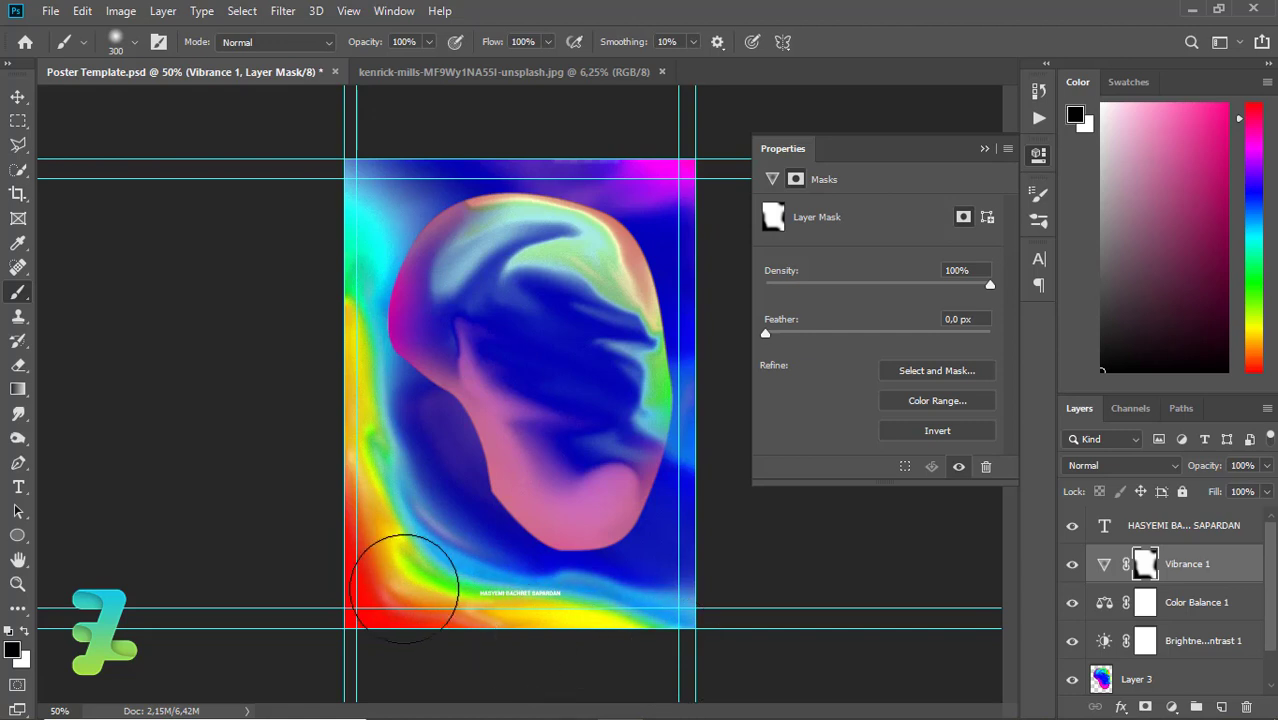
mouse_move(576, 491)
mouse_down()
mouse_move(451, 394)
mouse_move(428, 271)
mouse_move(422, 320)
mouse_move(460, 333)
mouse_up()
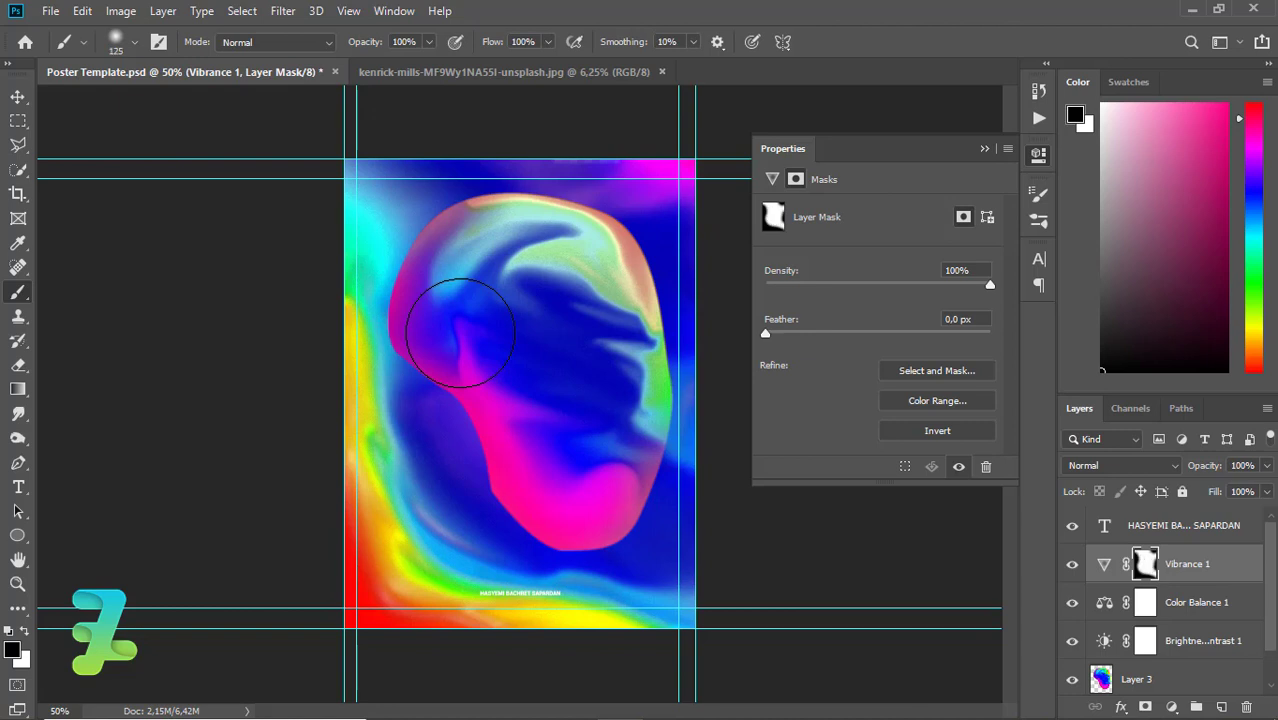
Refine the Vibrance mask over the face and head top, alternating black and white.
key(ctrl+z)
drag(599, 499, 625, 490)
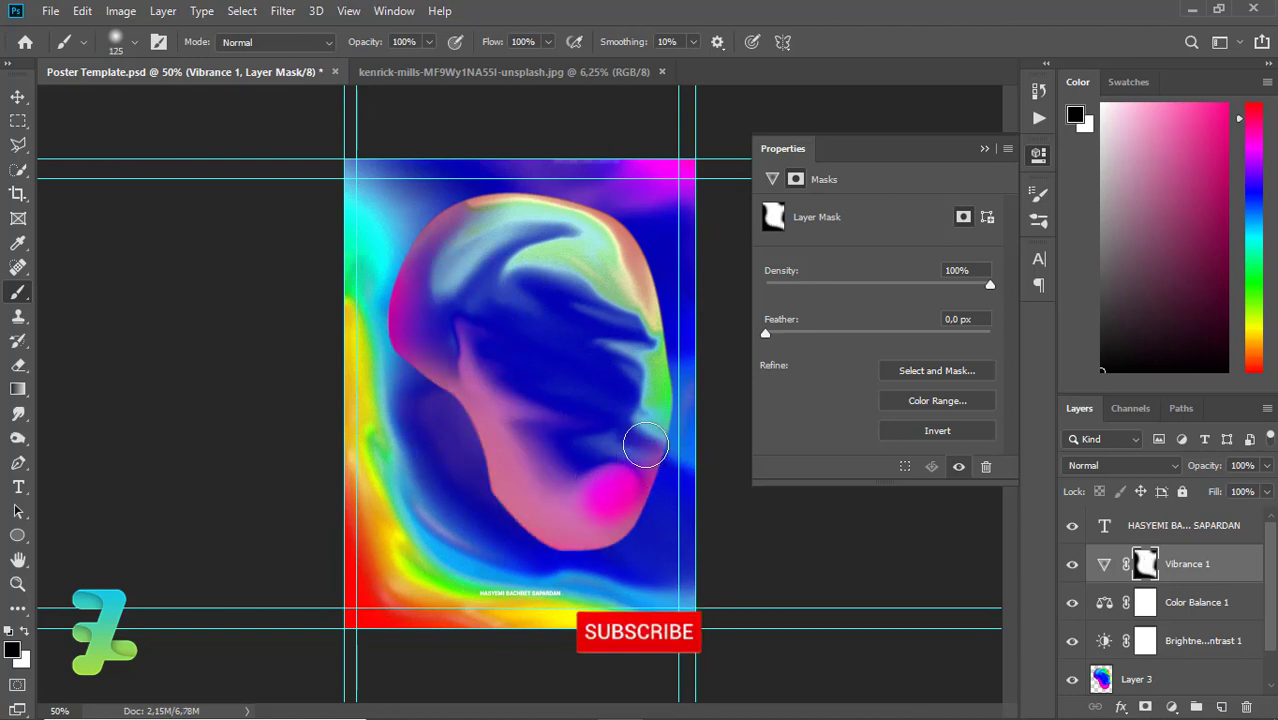
mouse_move(645, 445)
mouse_down()
mouse_move(562, 516)
mouse_move(405, 322)
mouse_move(414, 257)
mouse_move(456, 205)
mouse_move(515, 207)
mouse_move(610, 248)
mouse_move(650, 403)
mouse_move(641, 322)
mouse_move(585, 258)
mouse_move(488, 195)
mouse_move(452, 193)
mouse_up()
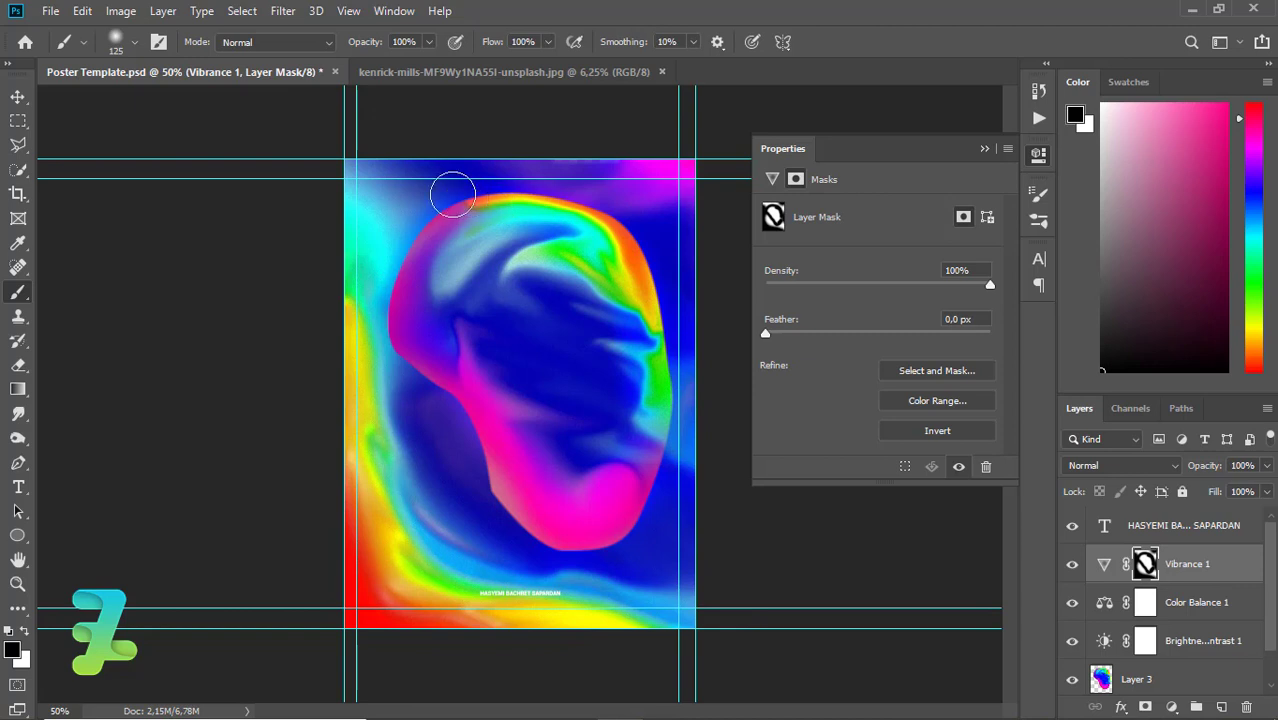
click(25, 629)
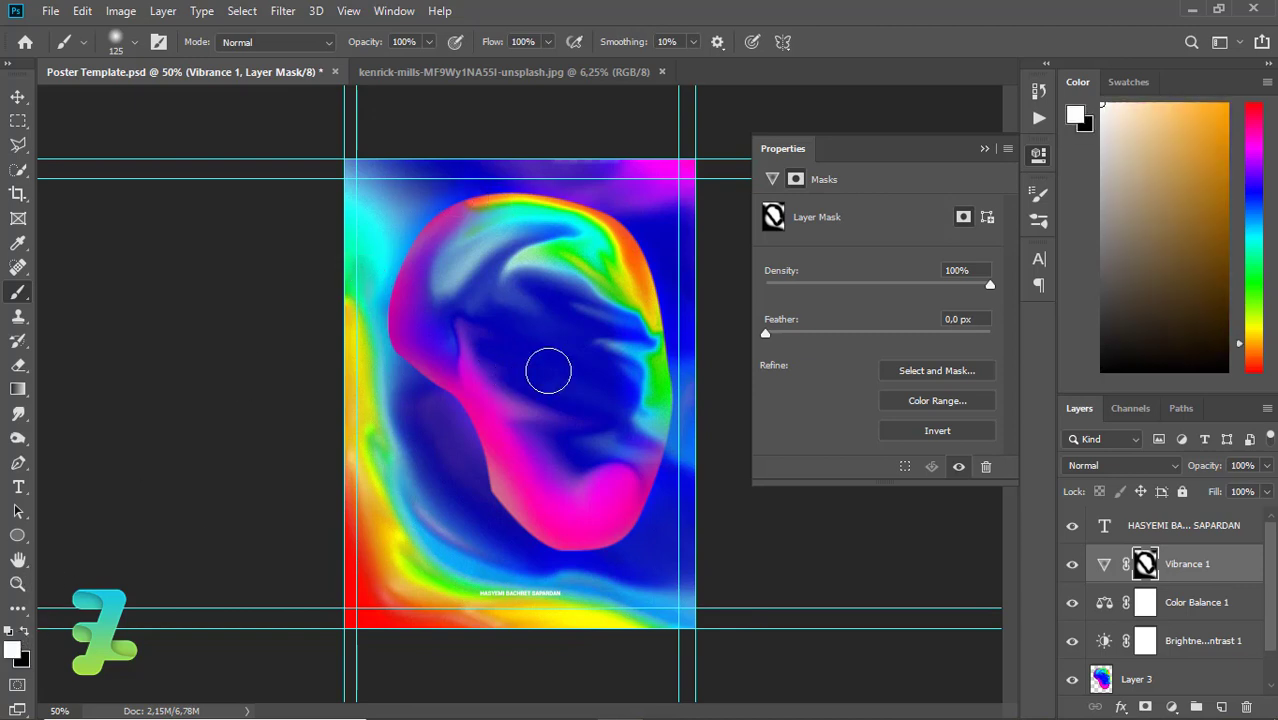
mouse_move(622, 330)
mouse_down()
mouse_move(610, 377)
mouse_move(629, 446)
mouse_move(496, 334)
mouse_move(439, 314)
mouse_move(428, 334)
mouse_move(517, 246)
mouse_up()
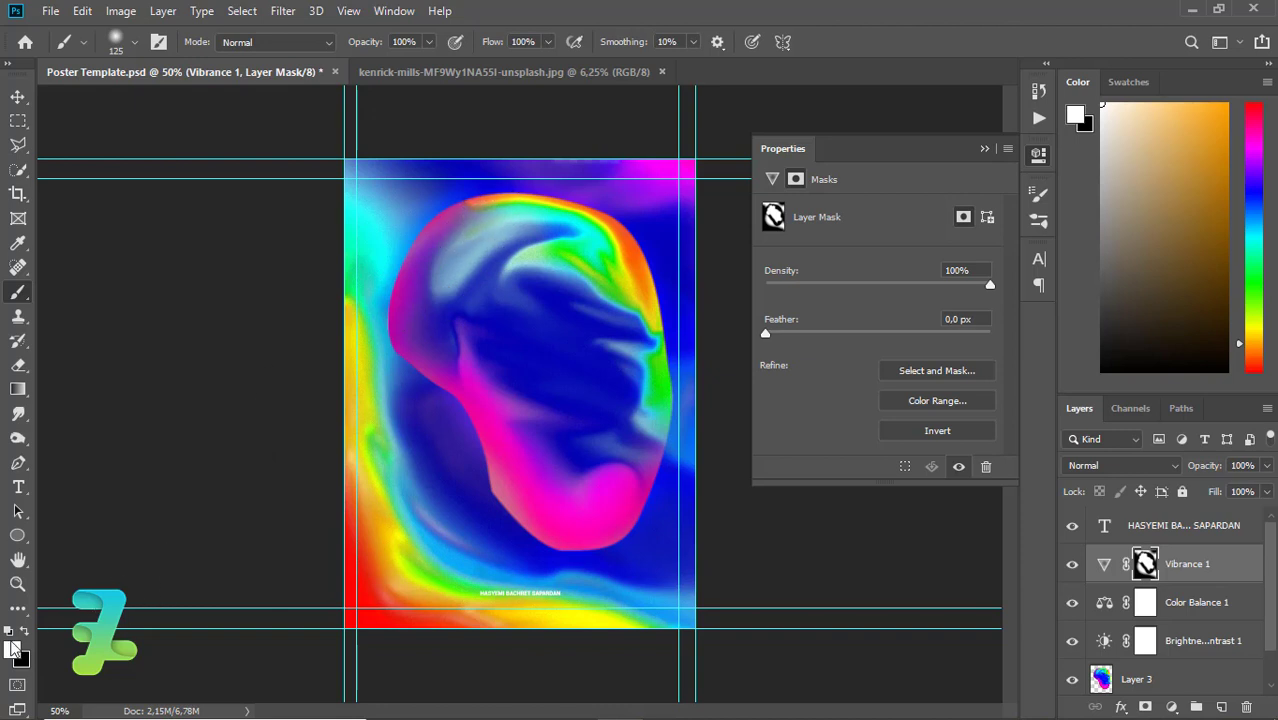
click(22, 634)
mouse_move(513, 219)
mouse_down()
mouse_move(479, 217)
mouse_move(516, 210)
mouse_up()
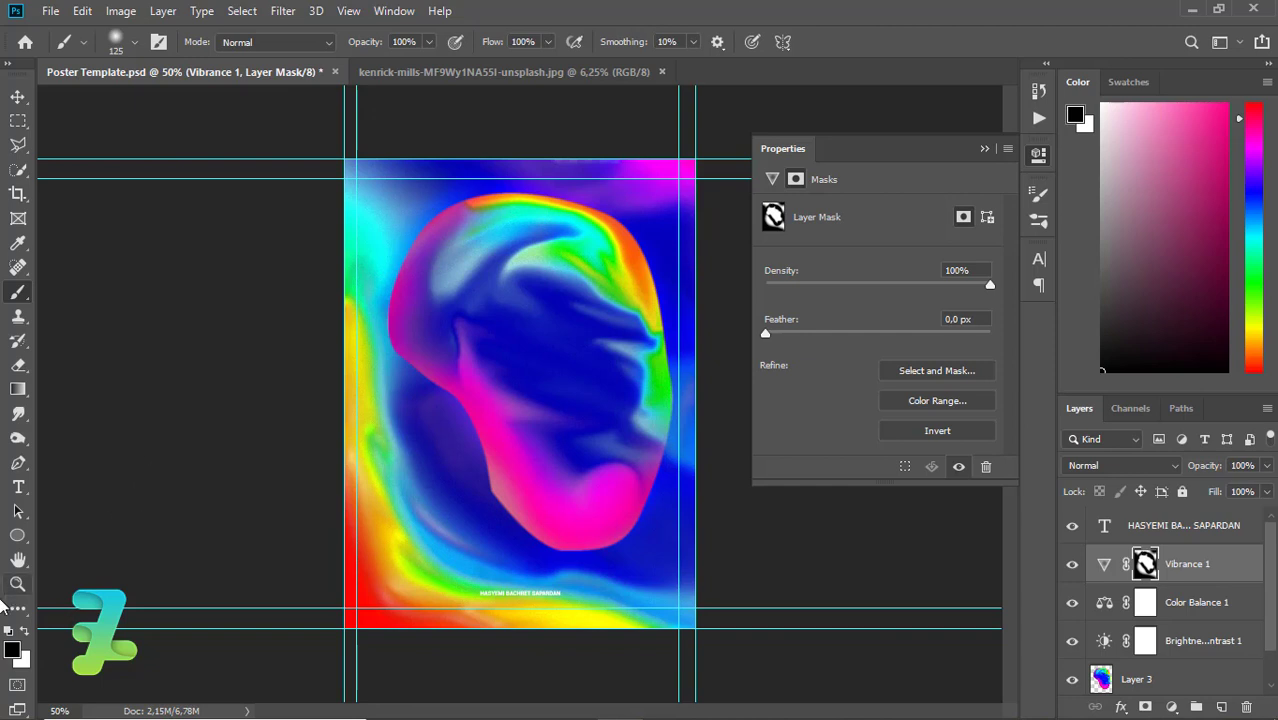
click(22, 634)
drag(394, 280, 481, 277)
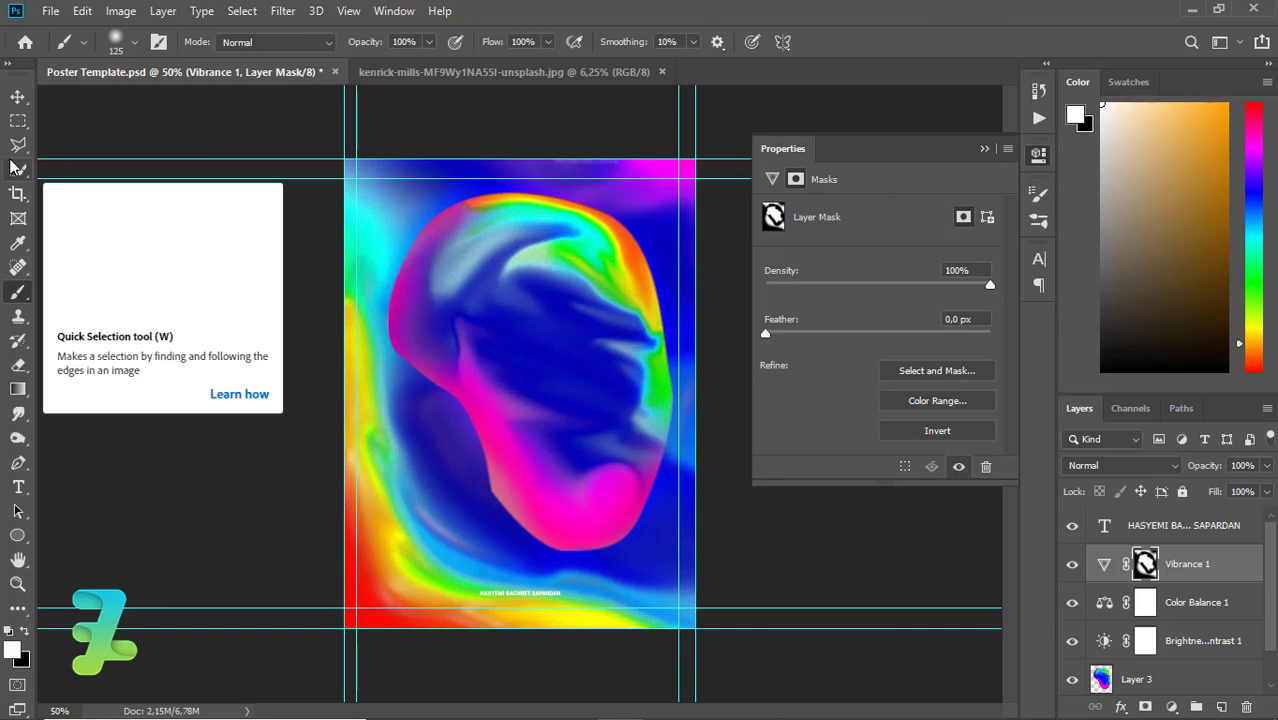
Float the pink cloud photo in its own window and drag it into the poster.
click(17, 96)
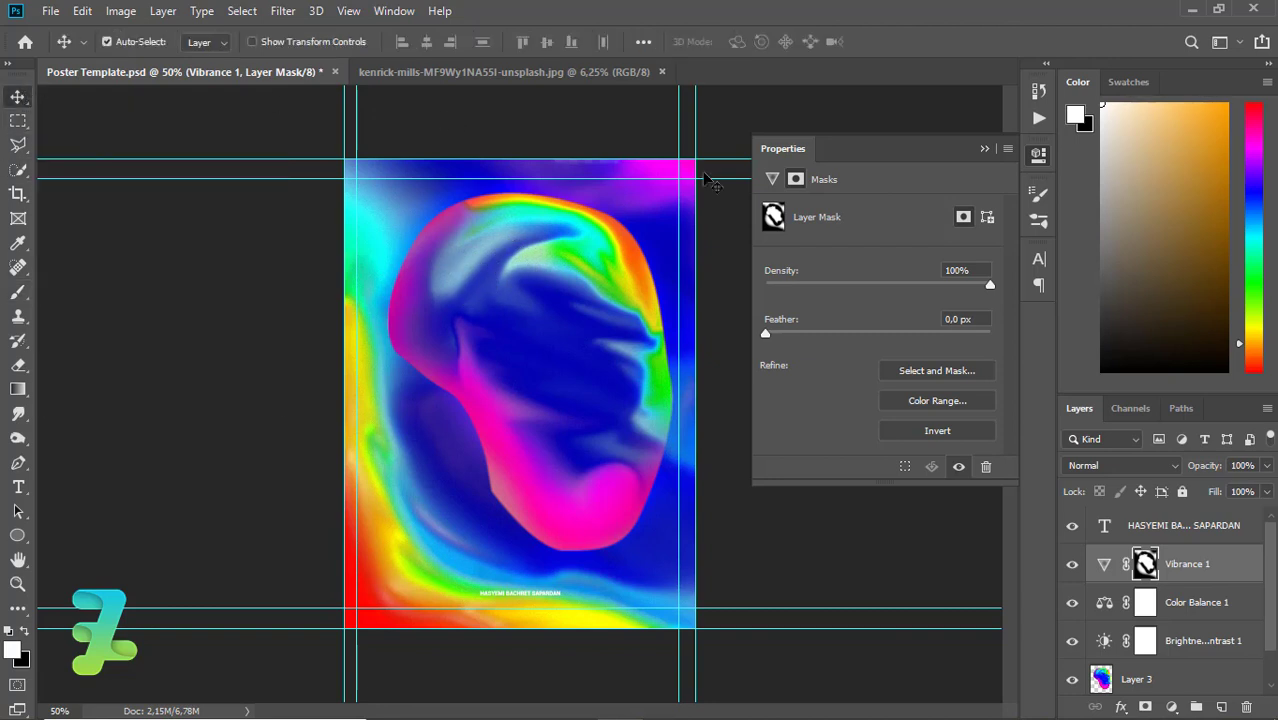
click(984, 150)
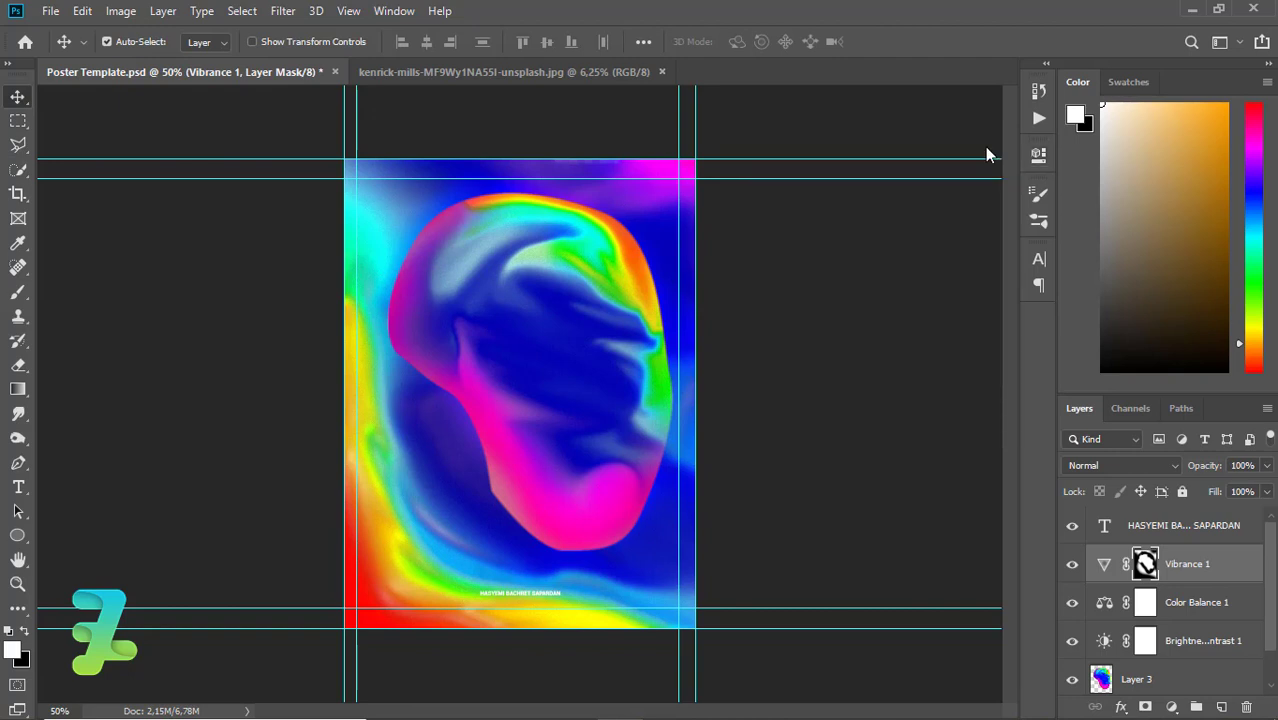
click(397, 70)
right_click(399, 73)
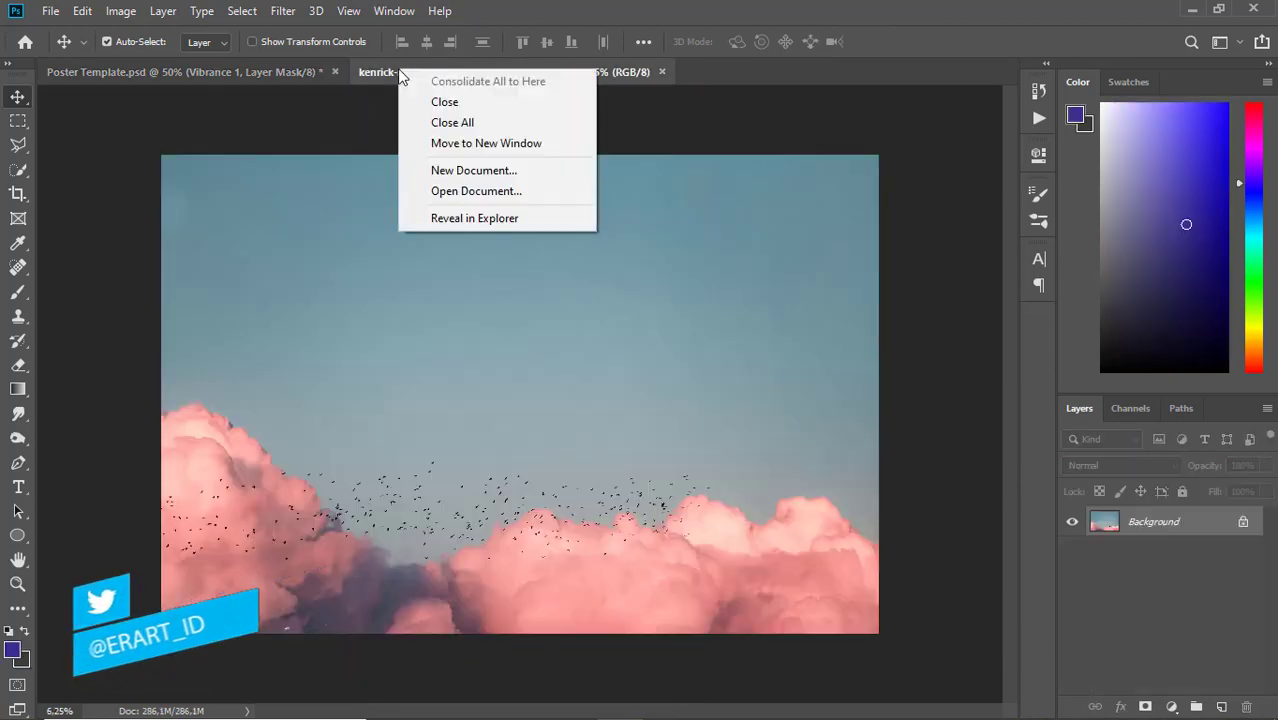
click(441, 145)
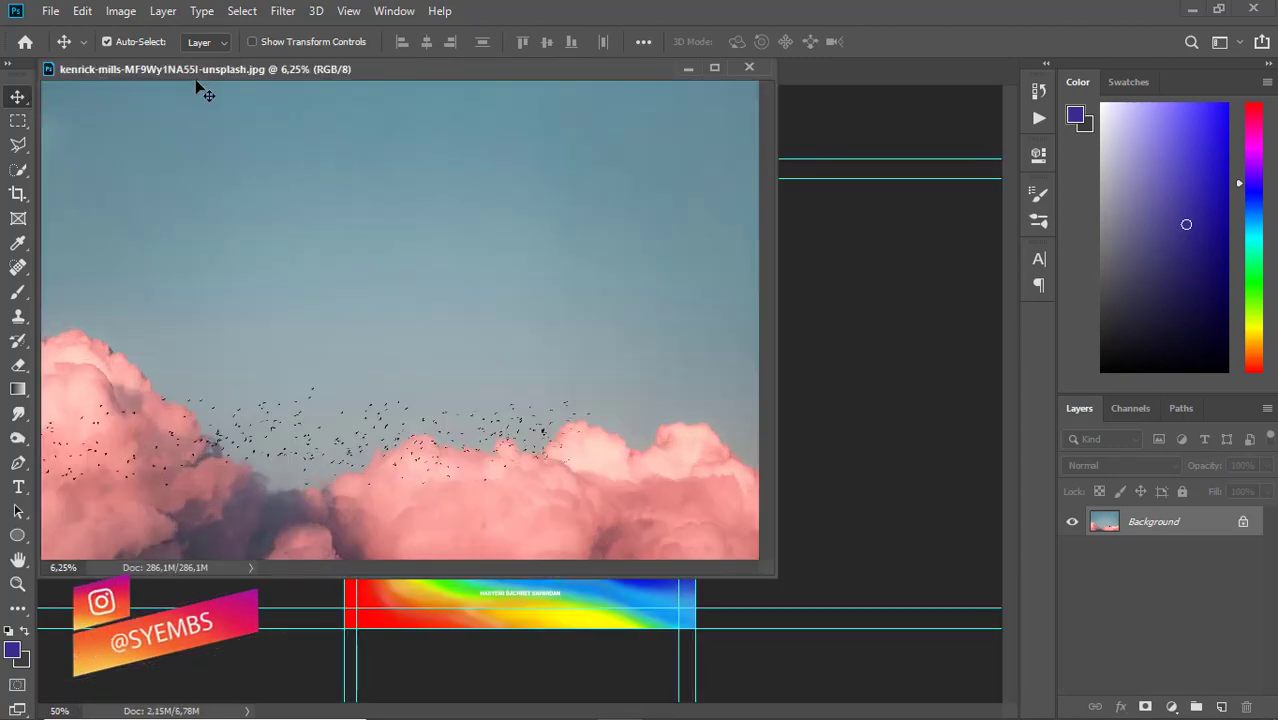
drag(188, 71, 700, 120)
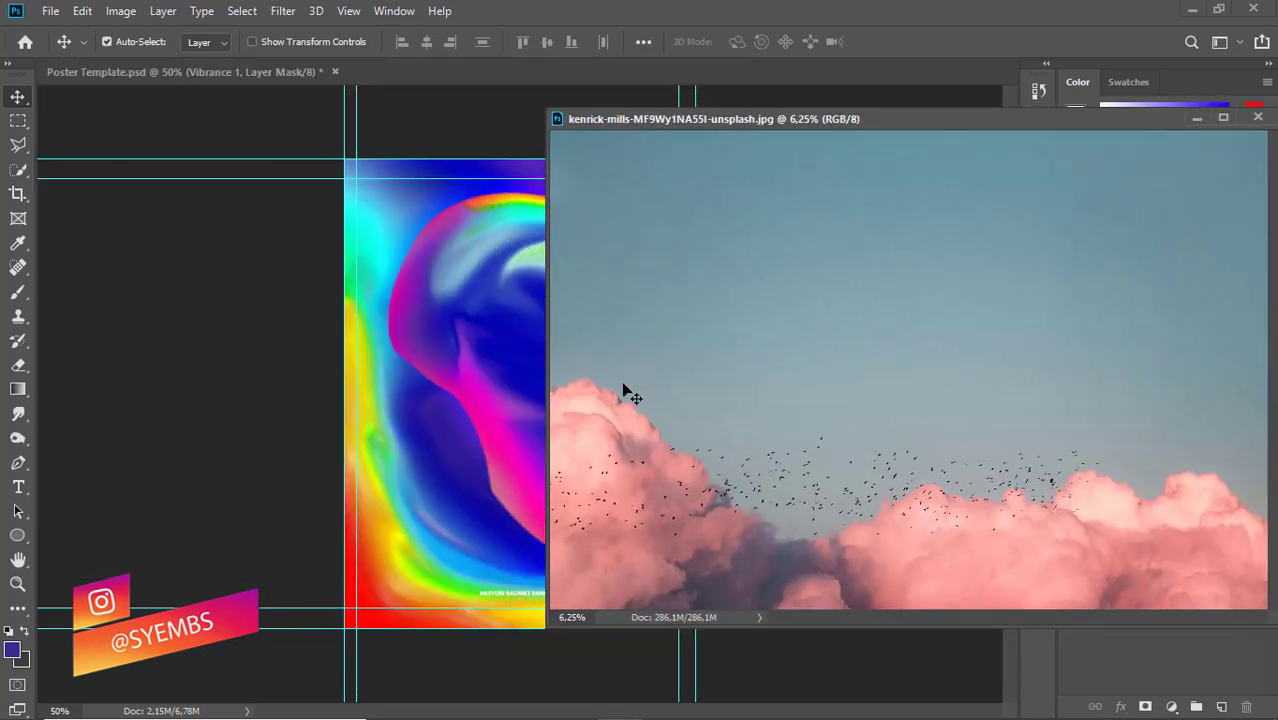
drag(636, 410, 451, 308)
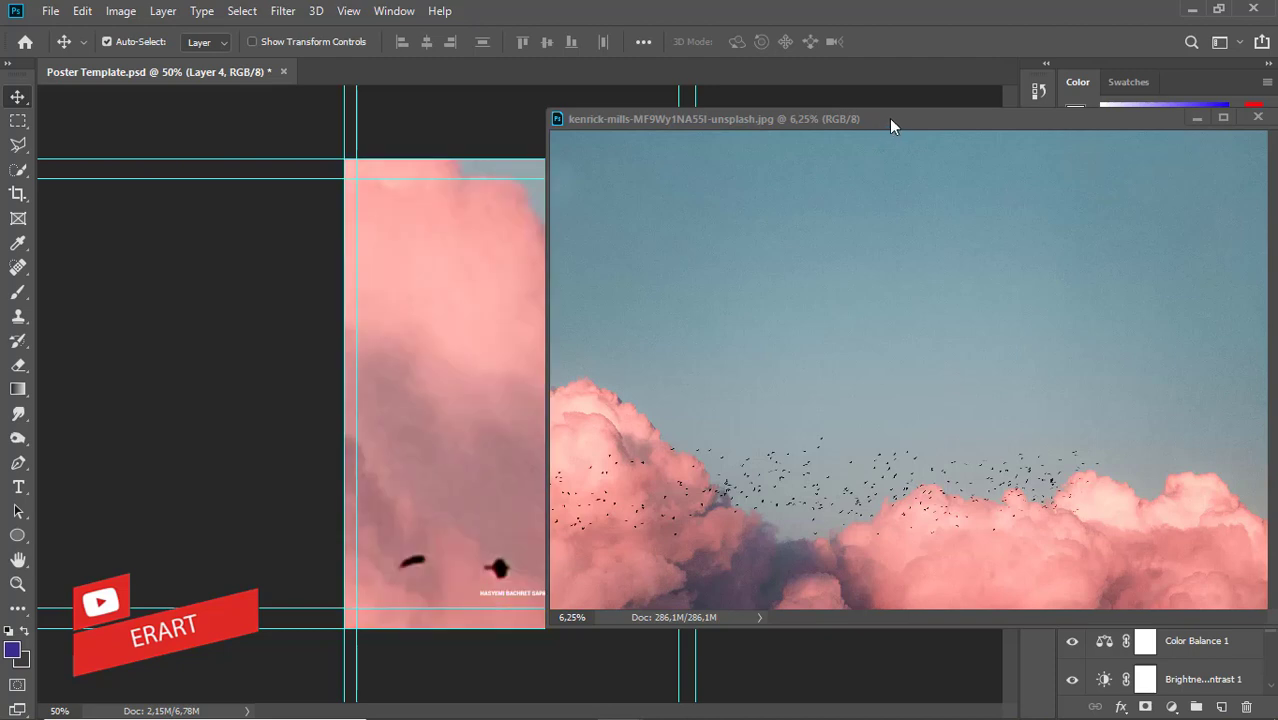
Close the cloud photo document and hide the new Layer 4.
click(560, 120)
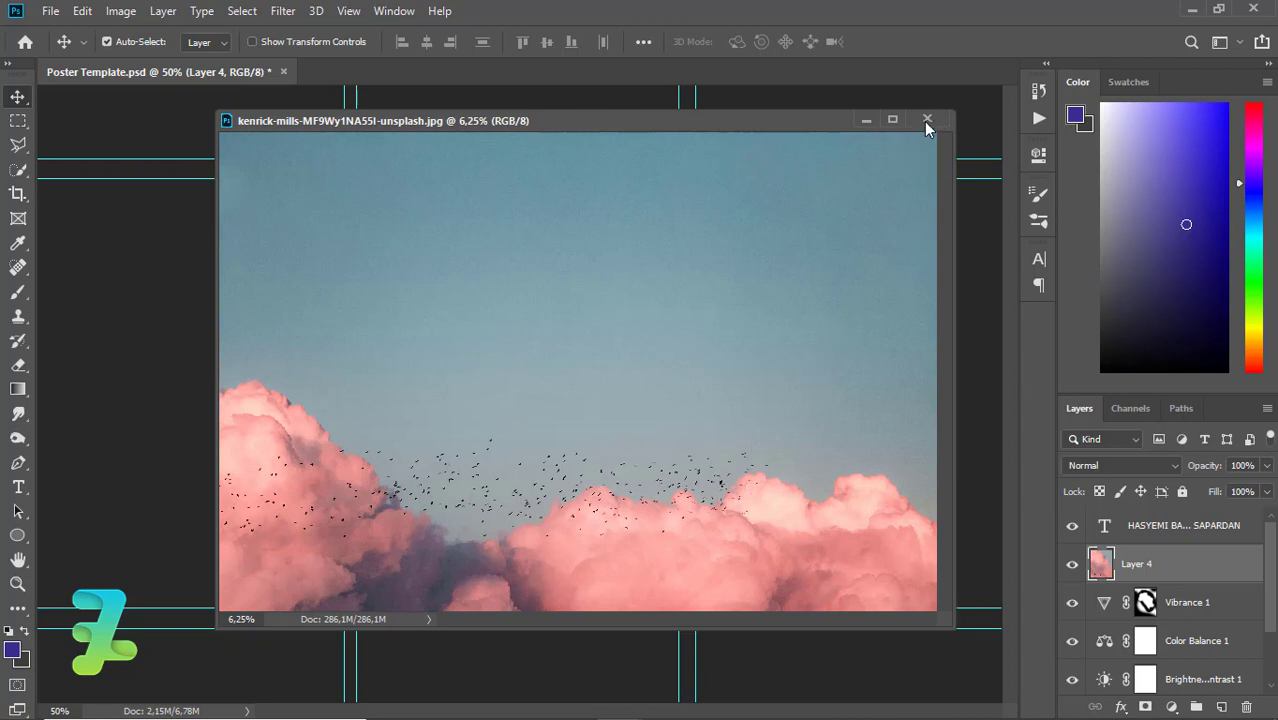
click(929, 118)
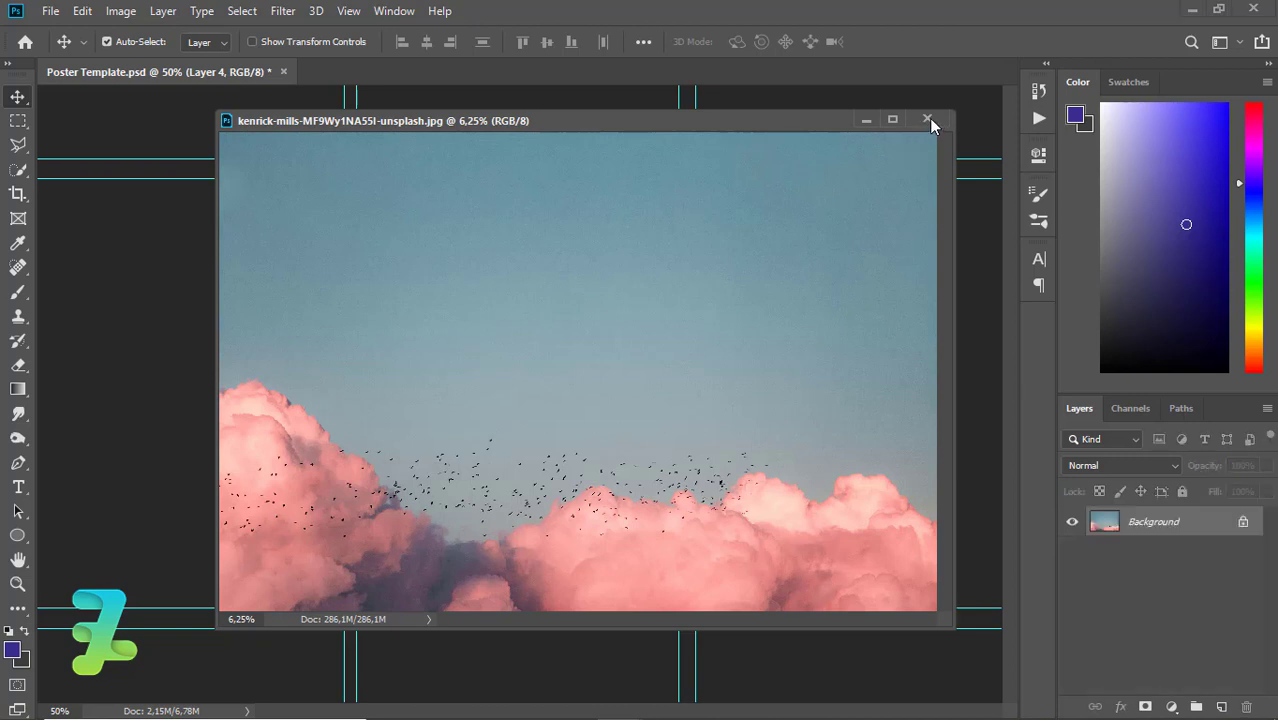
click(929, 119)
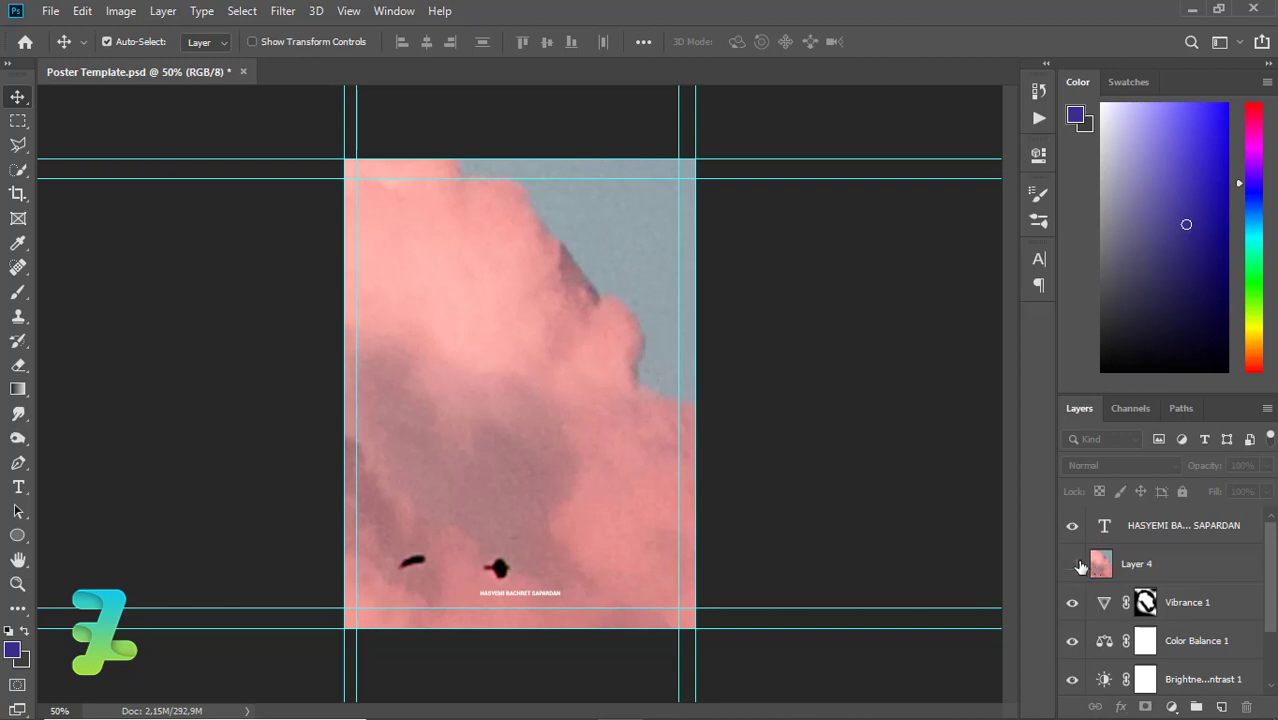
click(1104, 603)
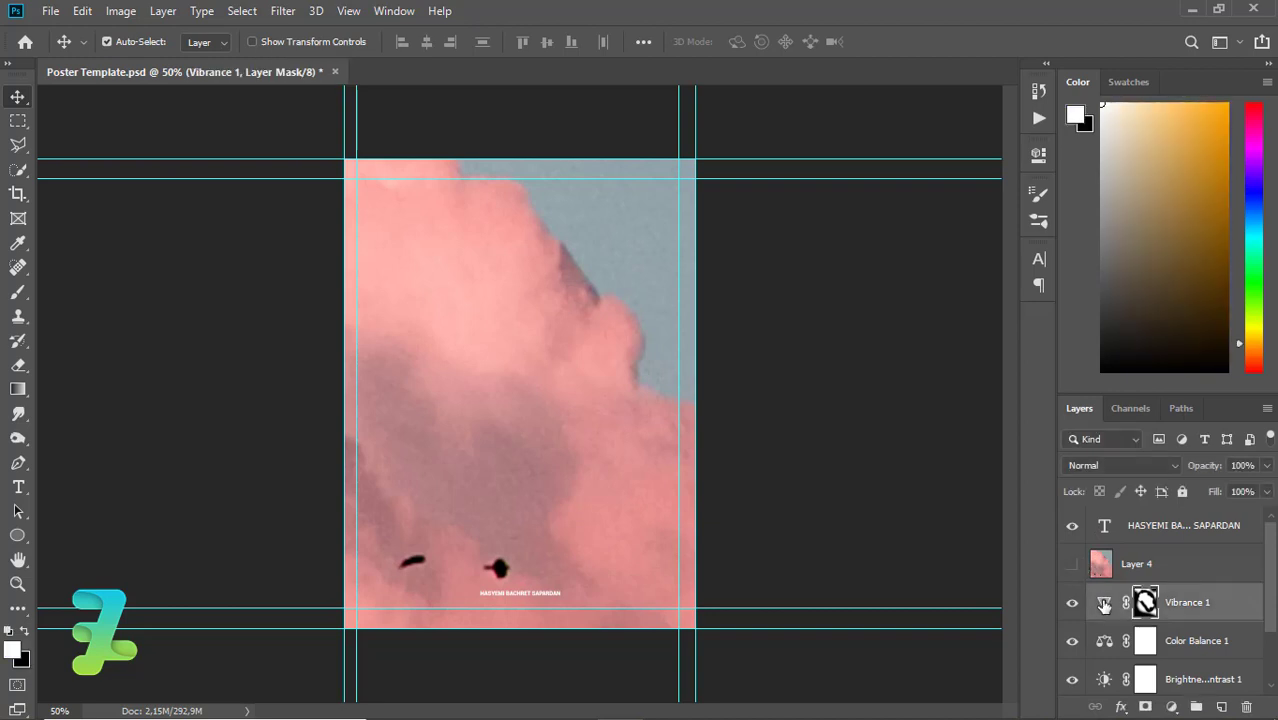
Draw a small white square near the poster's upper left on a new layer.
click(20, 538)
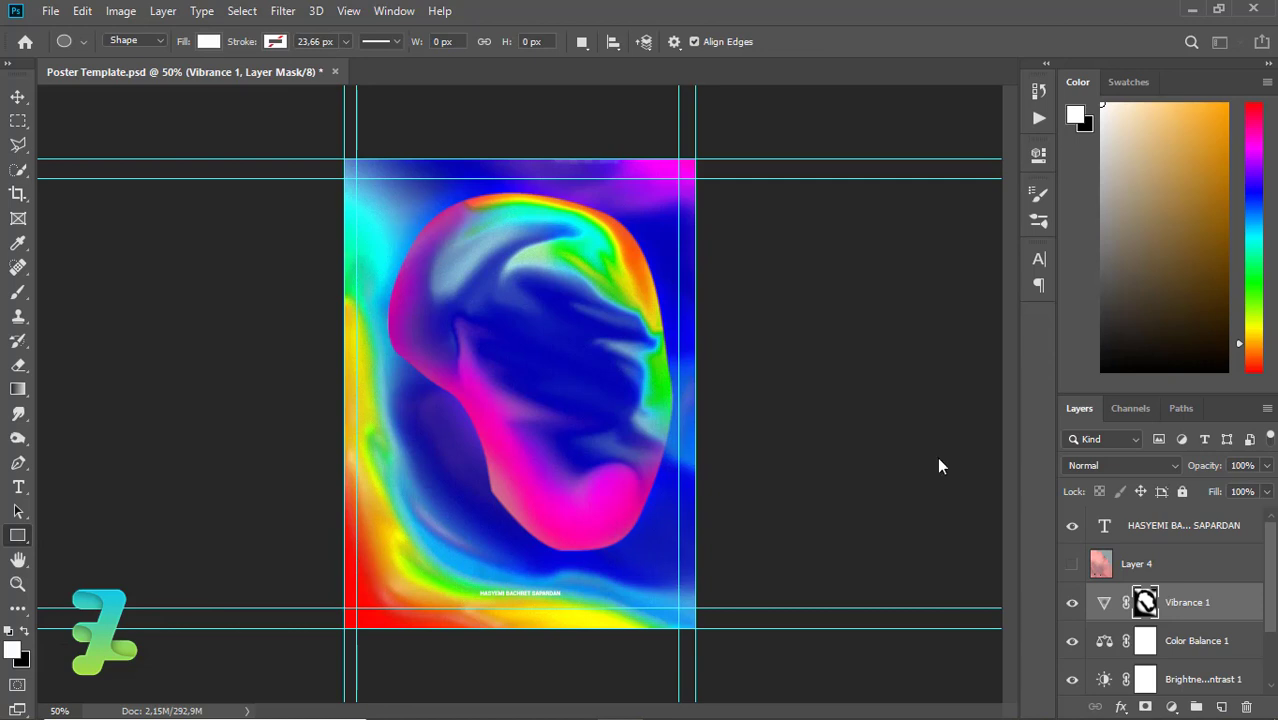
click(1222, 708)
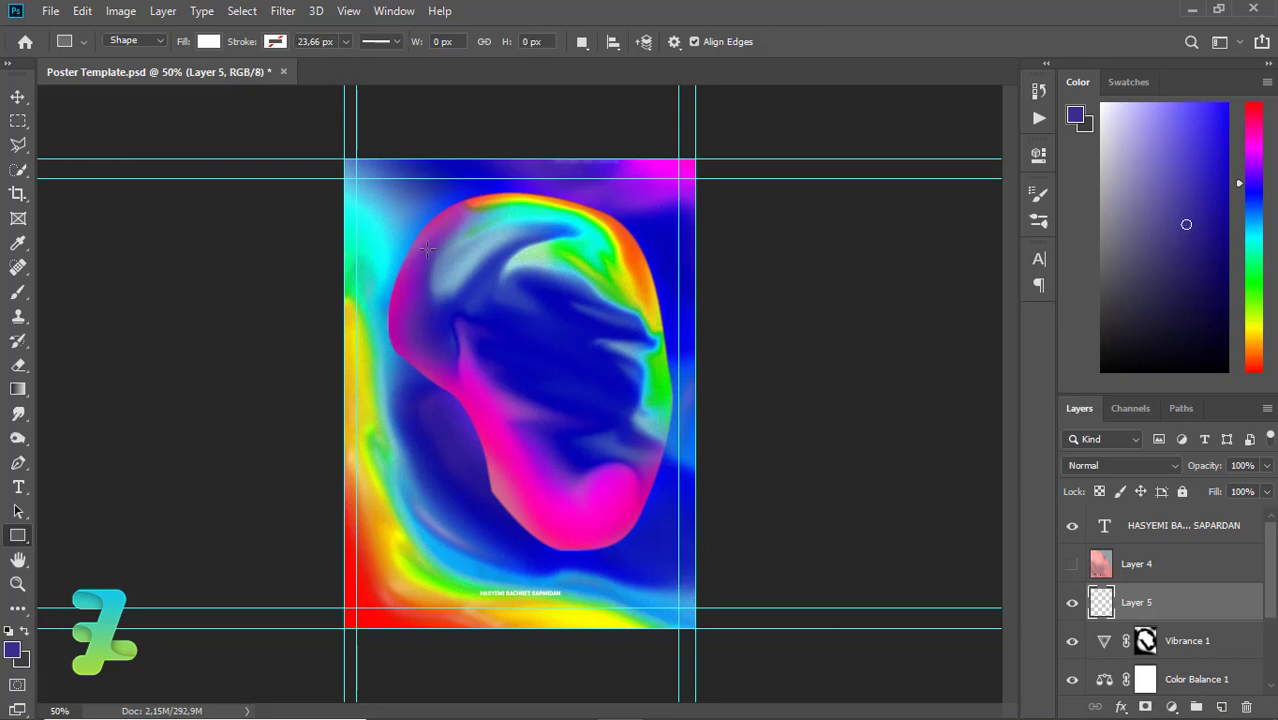
drag(384, 208, 428, 250)
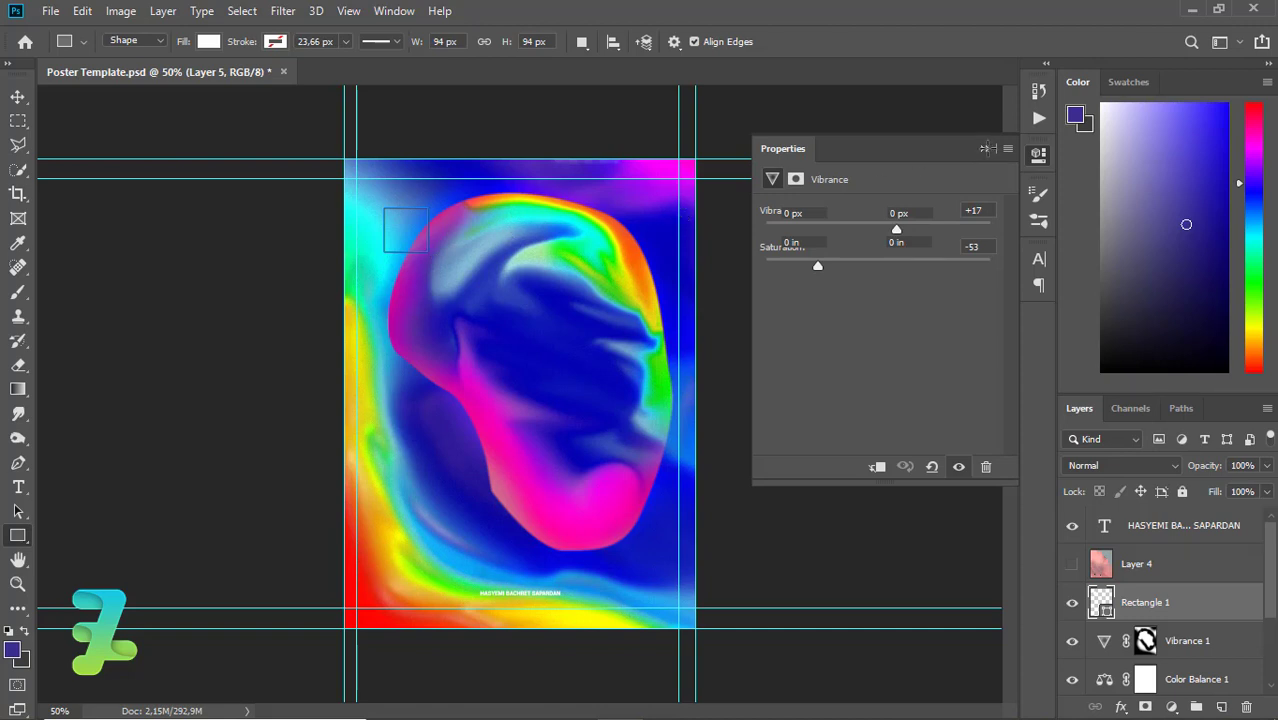
click(986, 148)
click(14, 95)
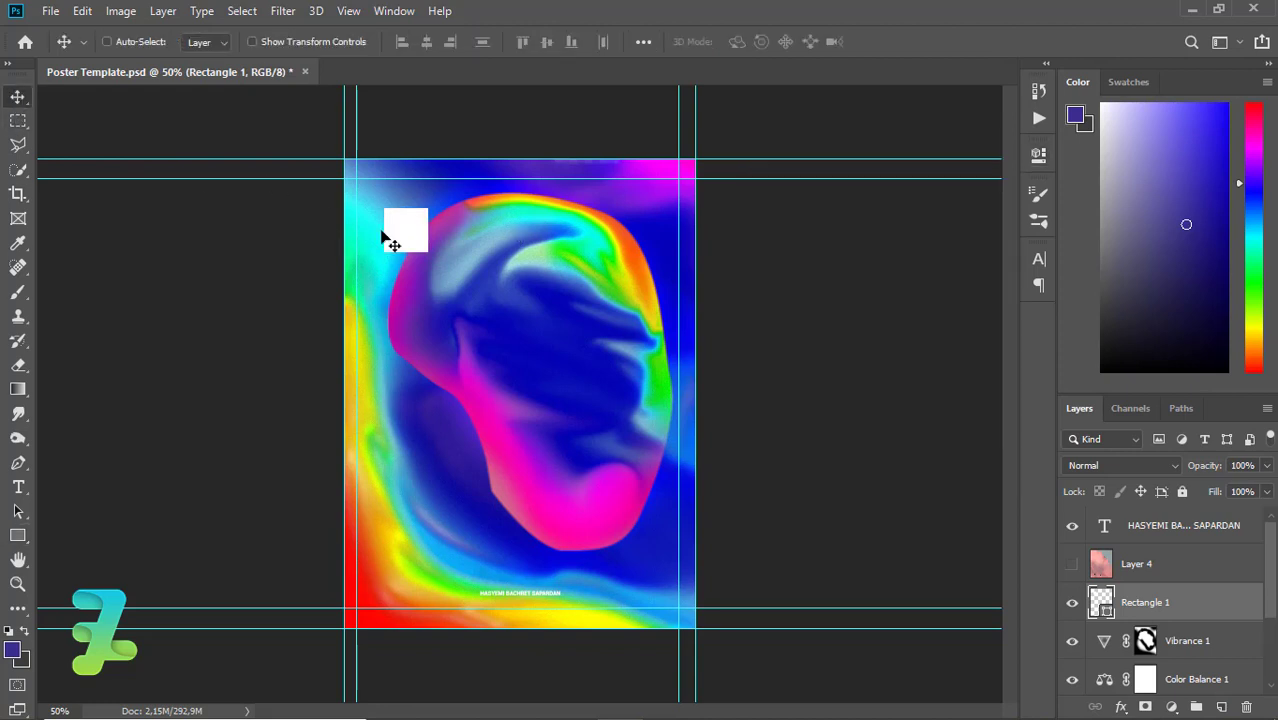
drag(412, 243, 423, 310)
Duplicate the square, place the copy just below it and scale it to about 60%.
key(ctrl+j)
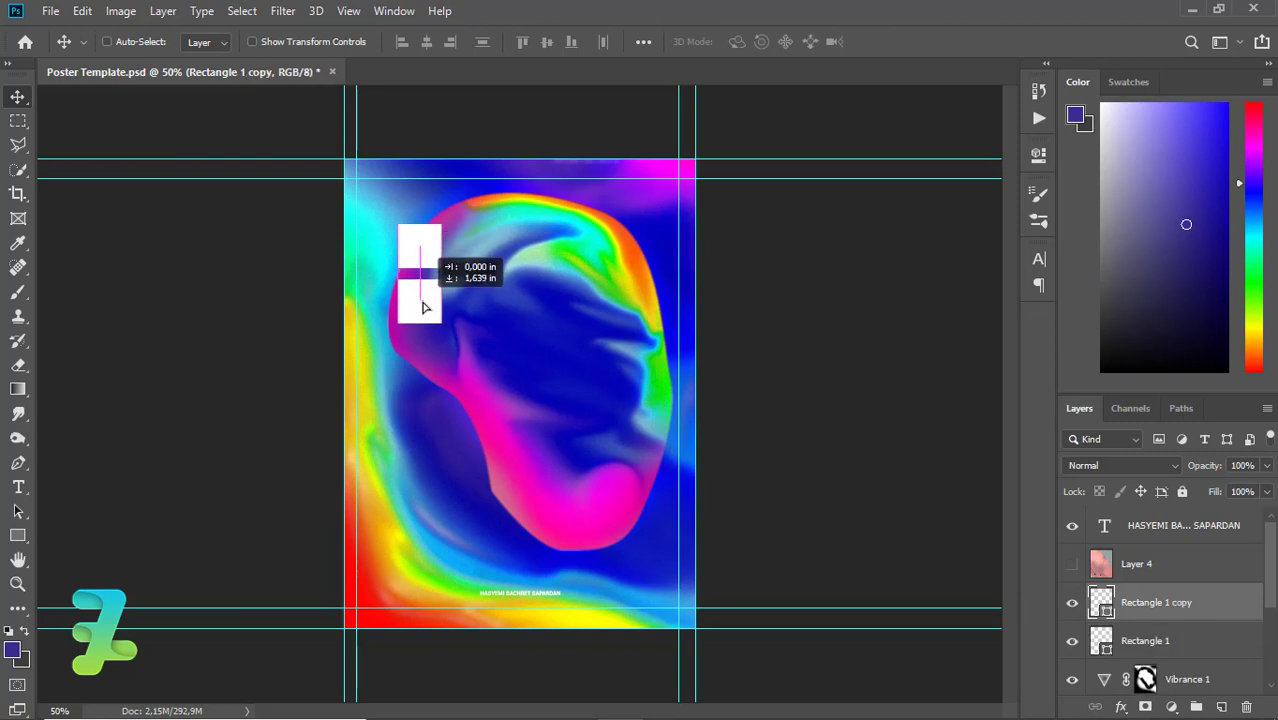
drag(422, 310, 421, 307)
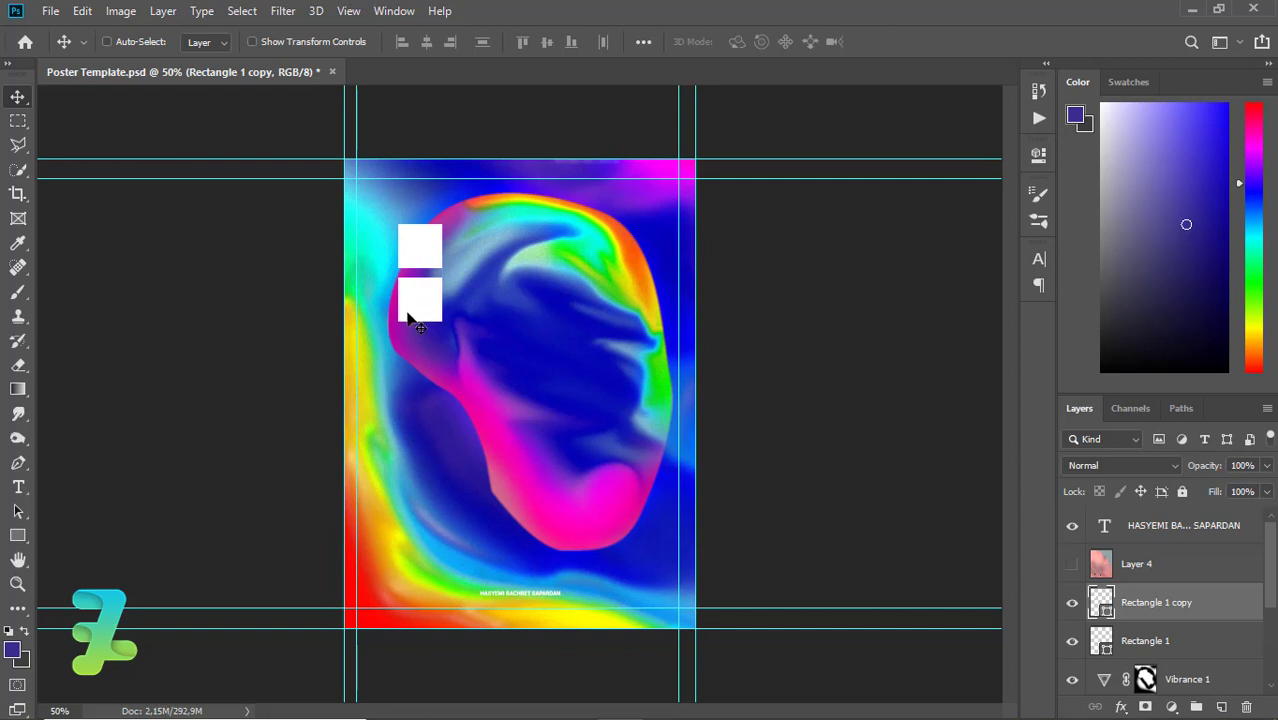
key(ctrl+t)
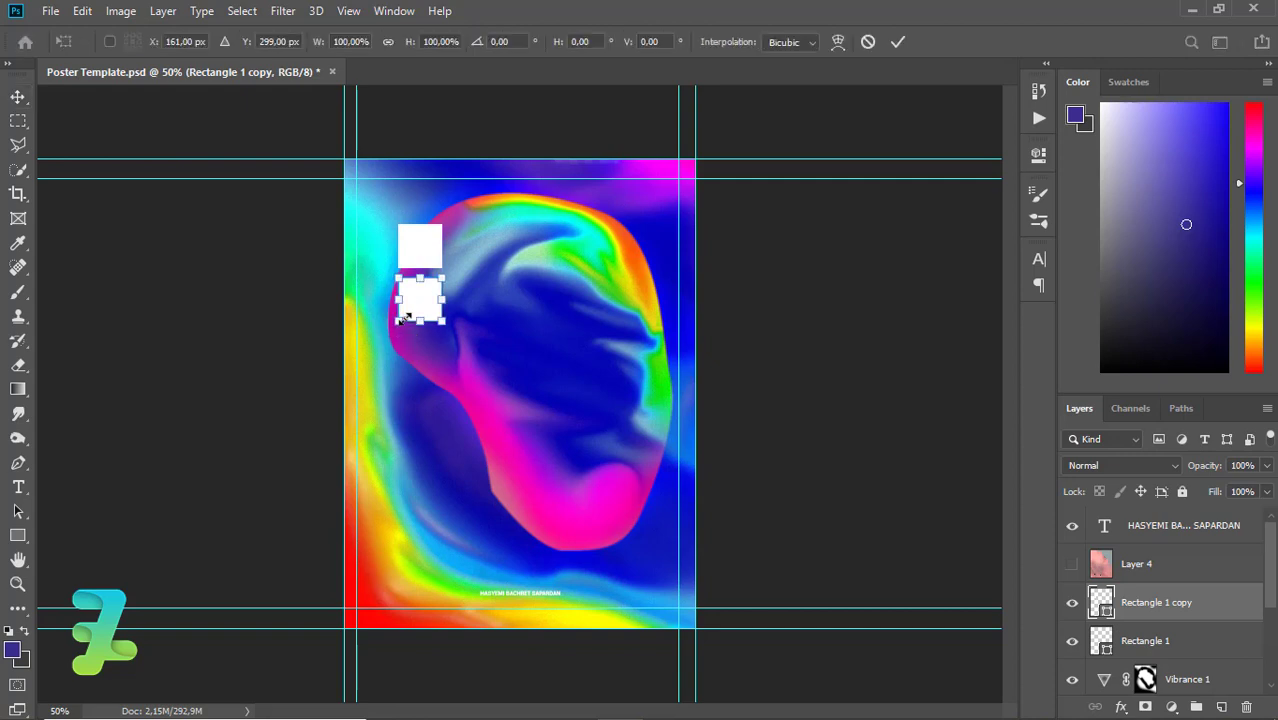
drag(405, 318, 400, 322)
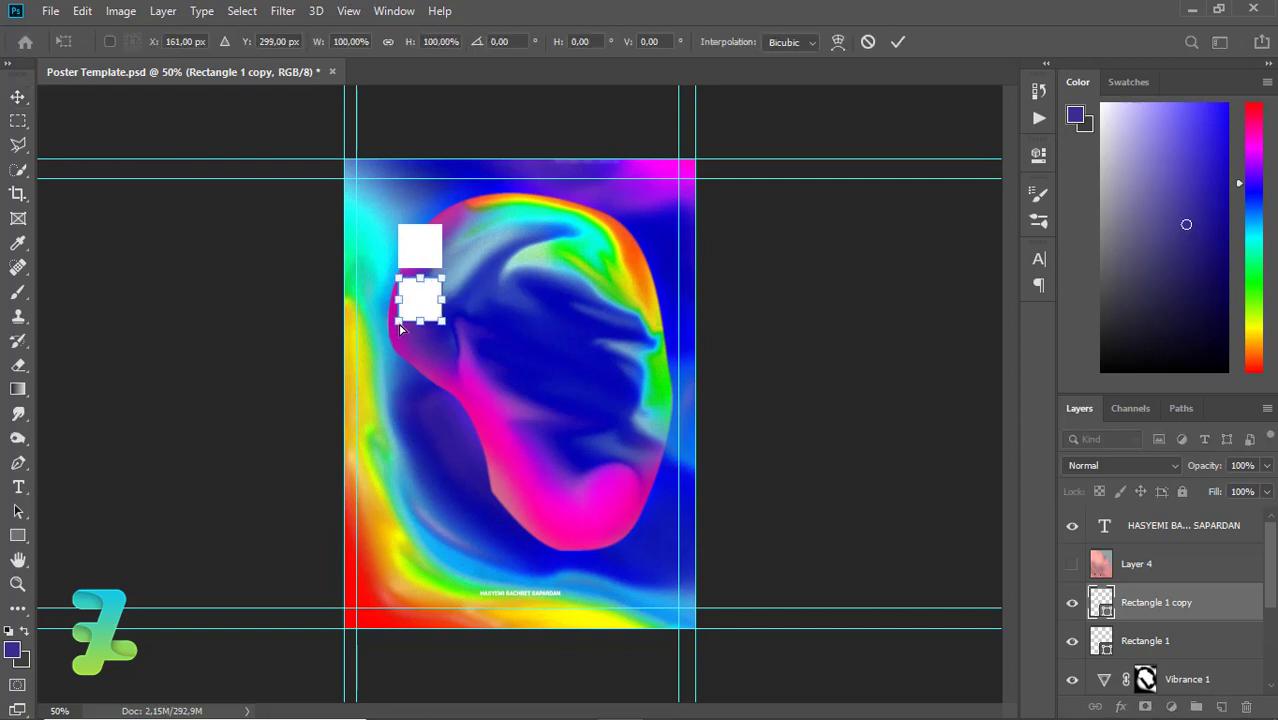
drag(398, 318, 406, 314)
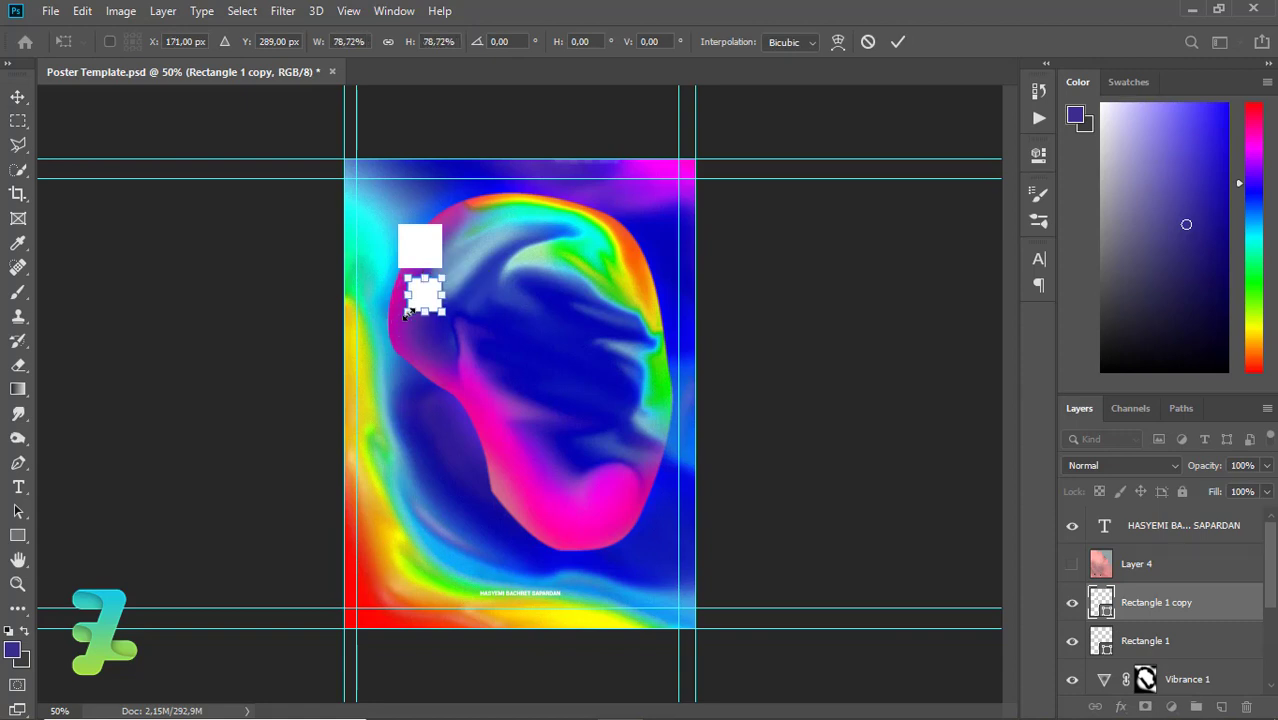
drag(406, 314, 415, 311)
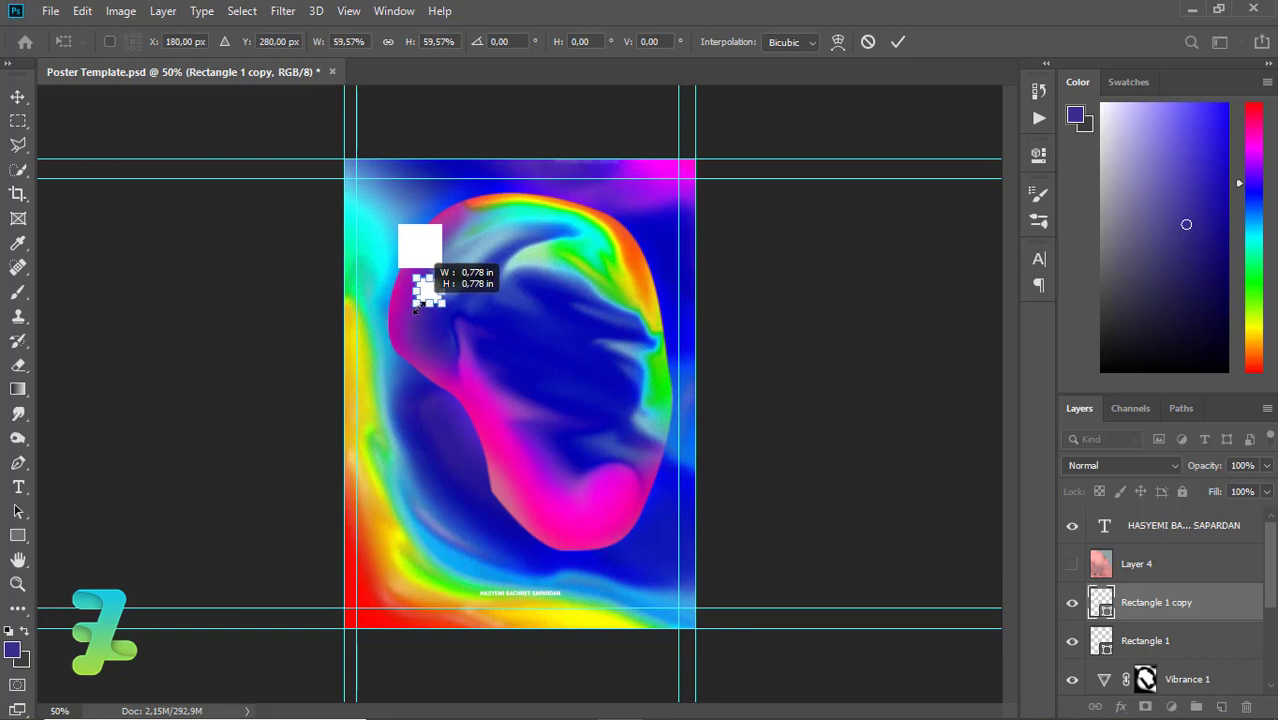
key(Return)
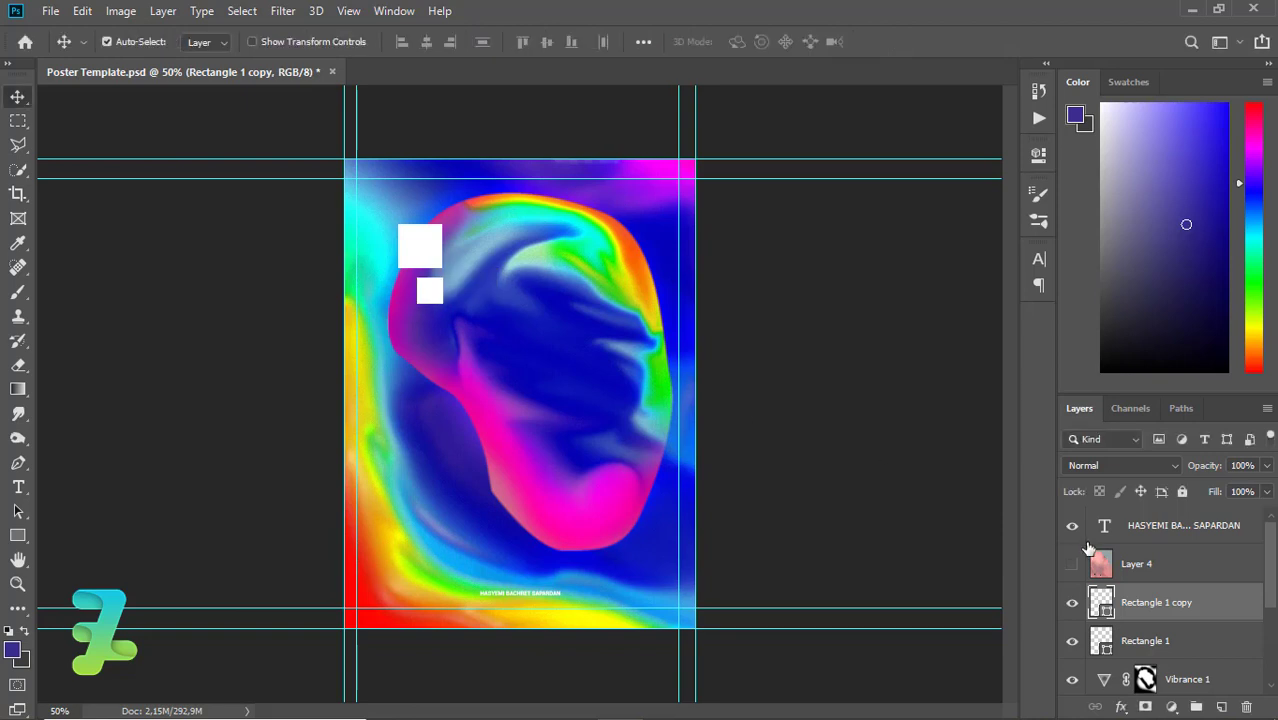
Move the cloud photo layer above Rectangle 1 and clip it into that square.
click(1191, 568)
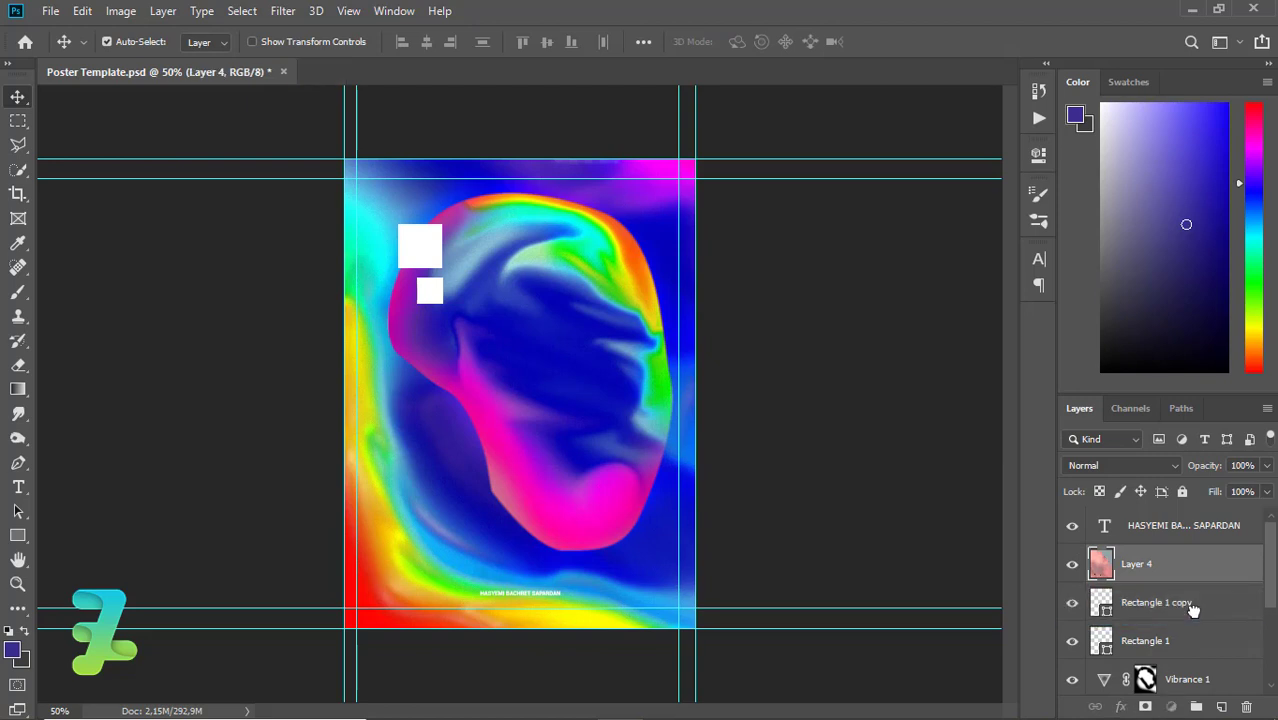
drag(1201, 603, 1205, 609)
right_click(1035, 440)
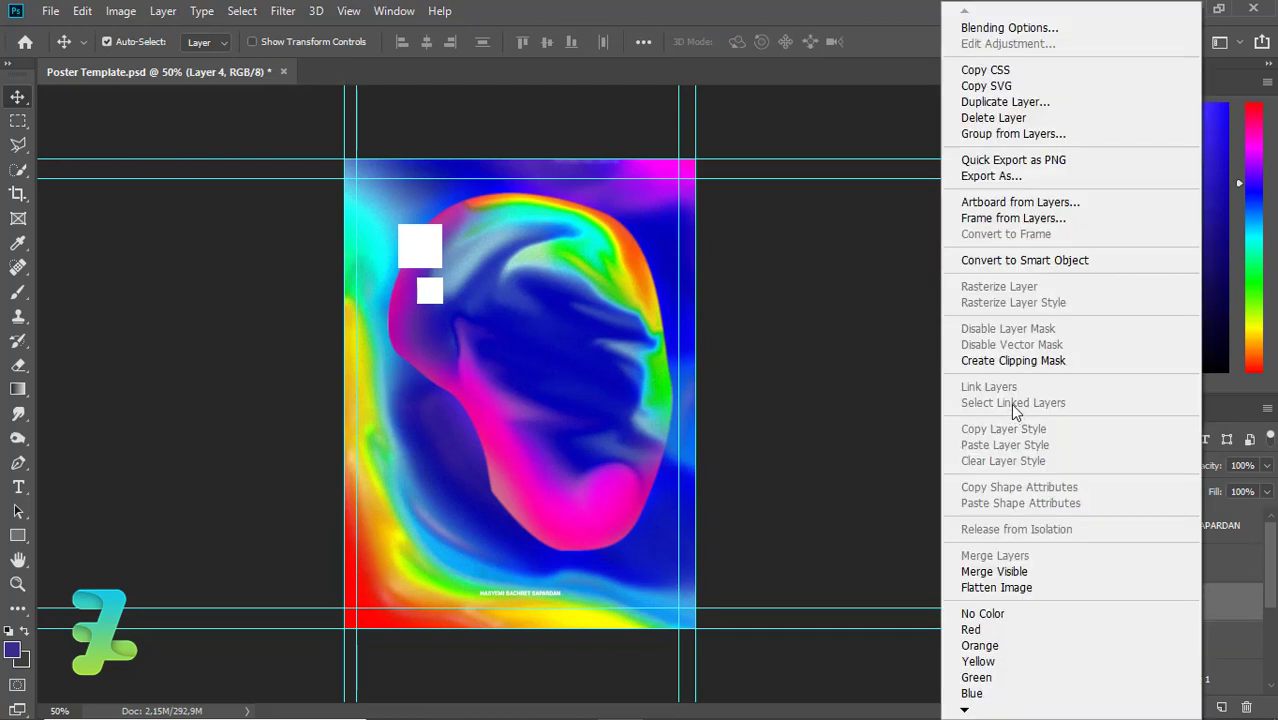
click(975, 360)
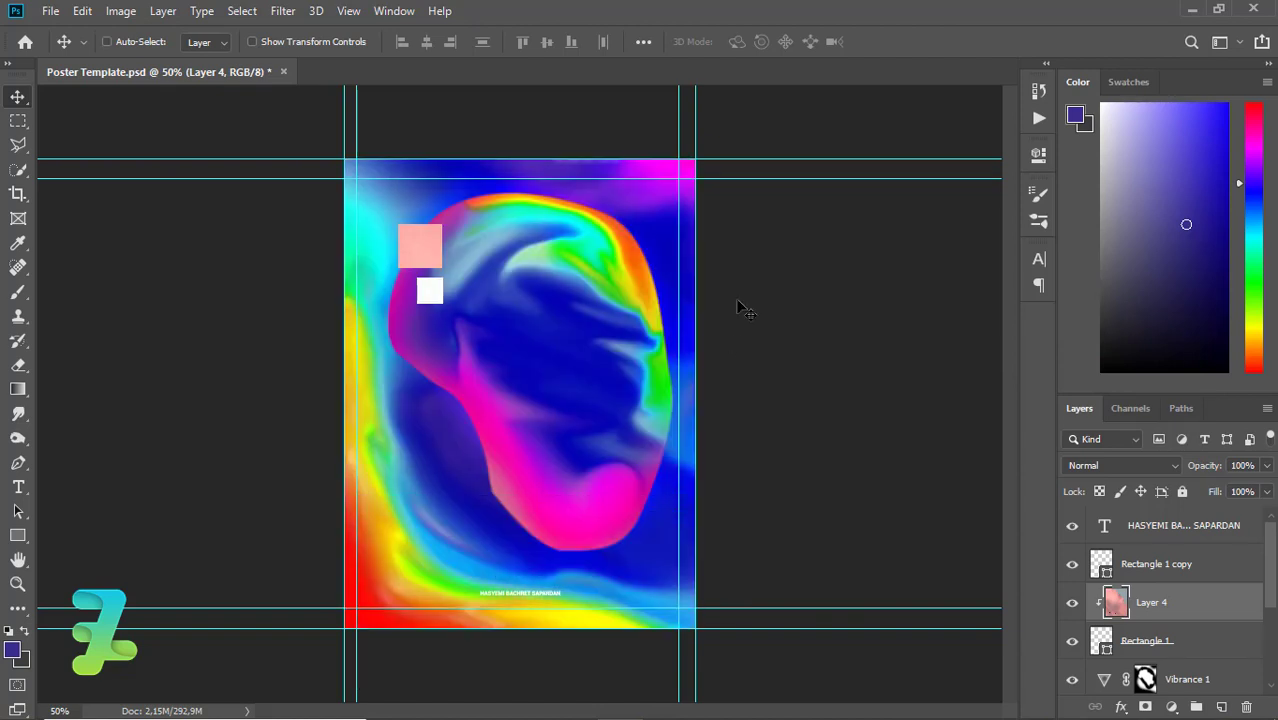
Scale the cloud photo down to a small size with Free Transform.
key(ctrl+t)
key(ctrl+minus)
key(ctrl+minus)
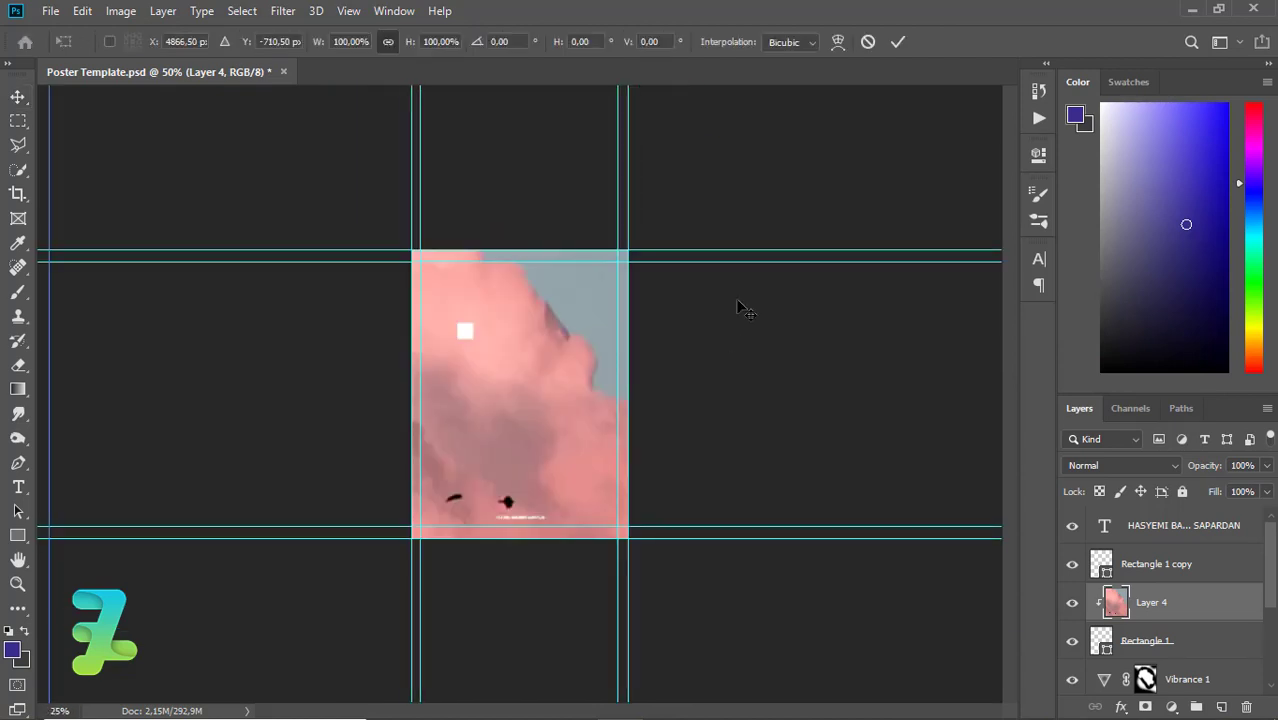
key(ctrl+minus)
key(ctrl+minus)
key(ctrl+minus)
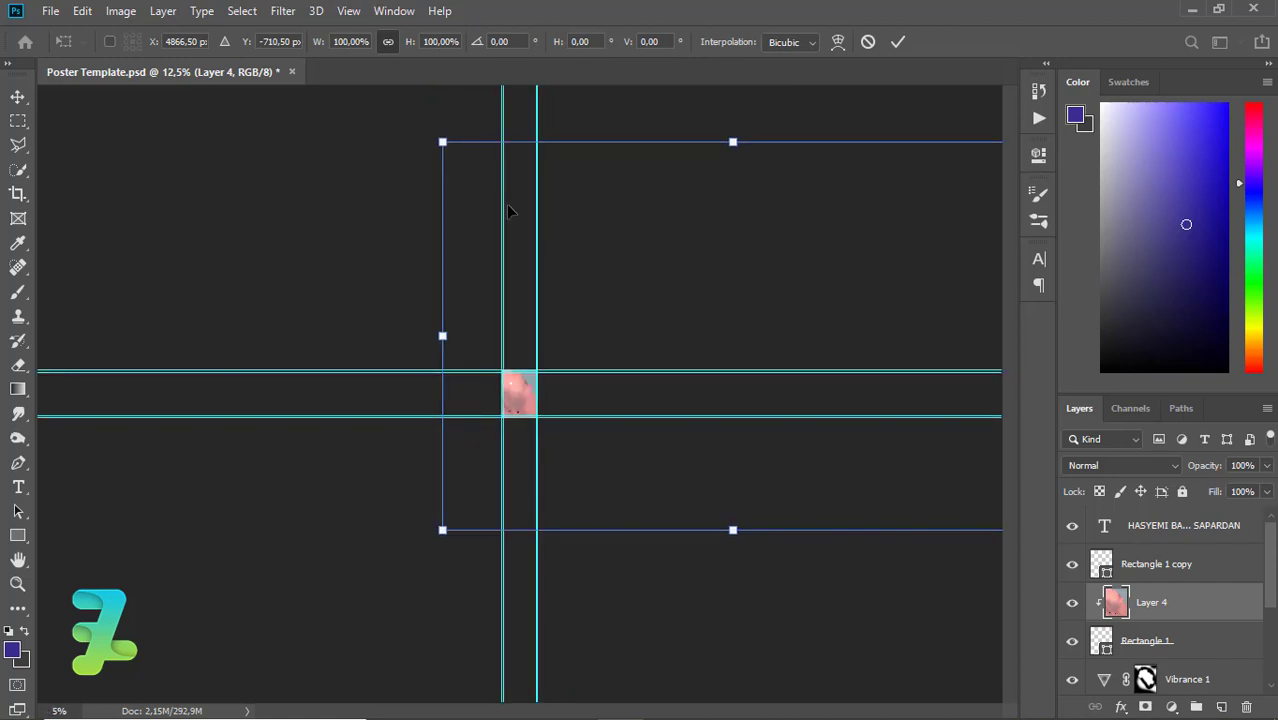
mouse_move(527, 208)
mouse_down()
mouse_move(677, 377)
mouse_move(700, 358)
mouse_up()
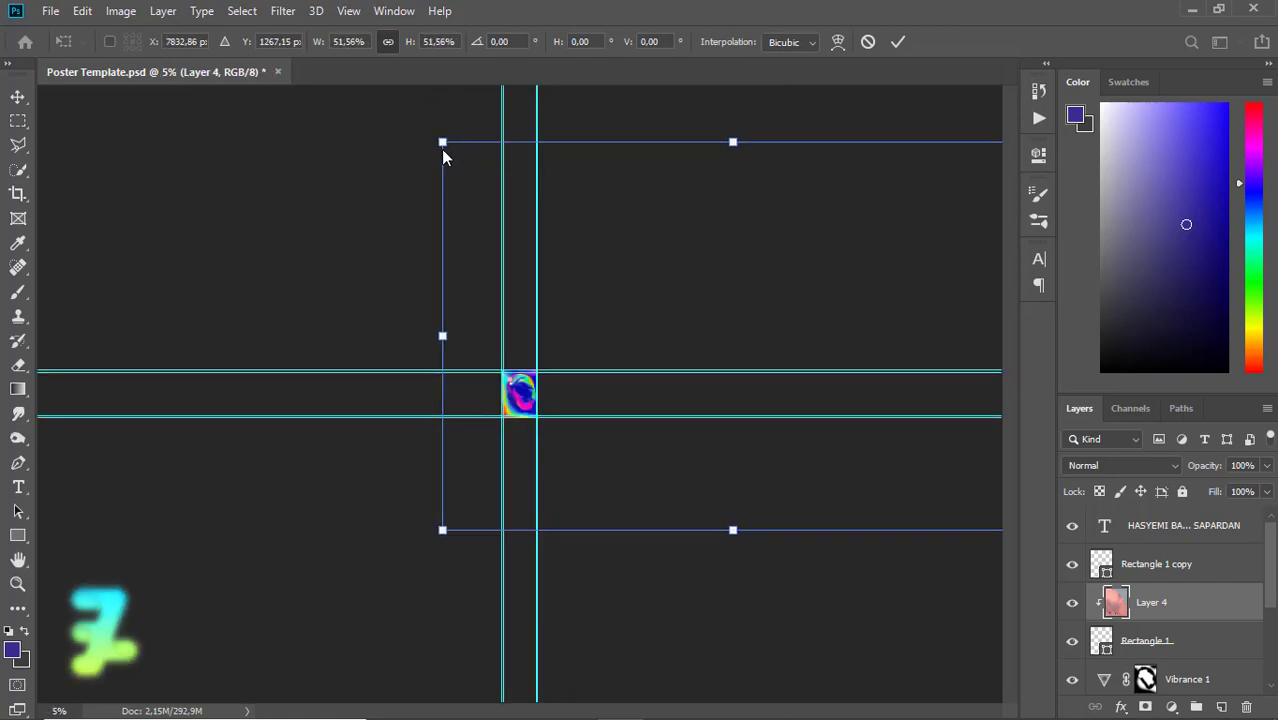
mouse_move(441, 149)
mouse_down()
mouse_move(785, 400)
mouse_move(518, 390)
mouse_up()
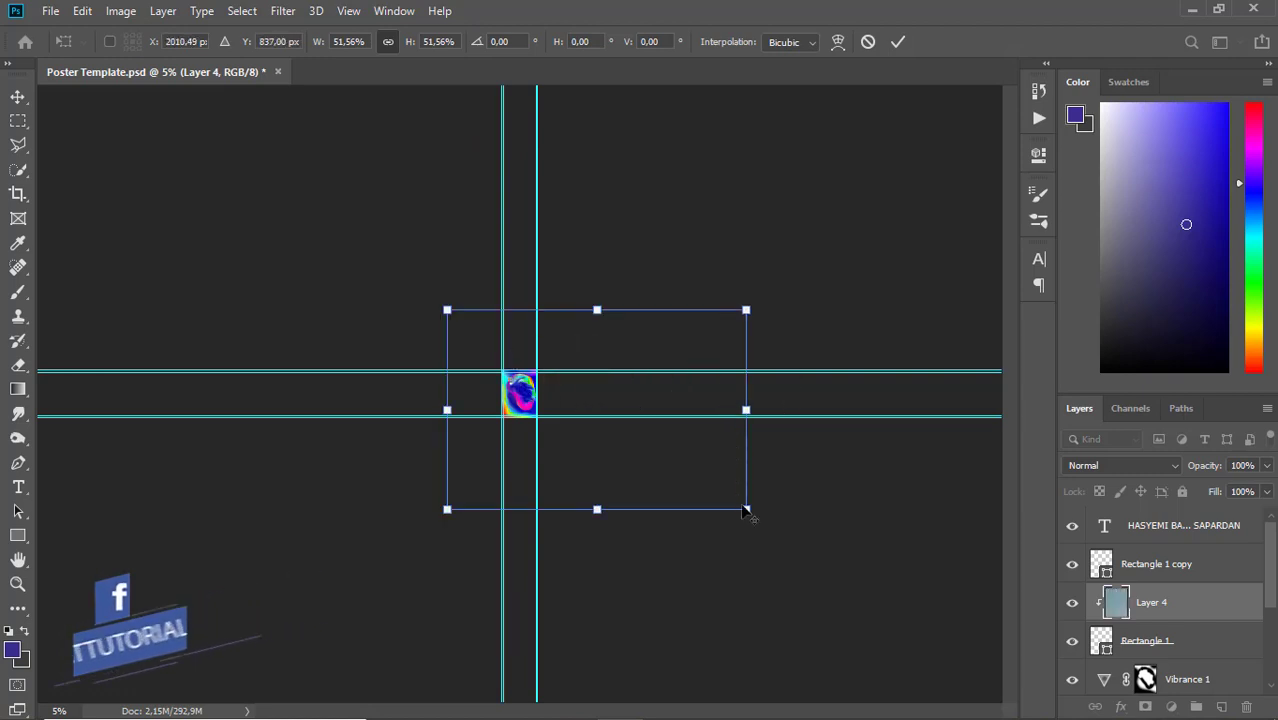
drag(746, 509, 535, 369)
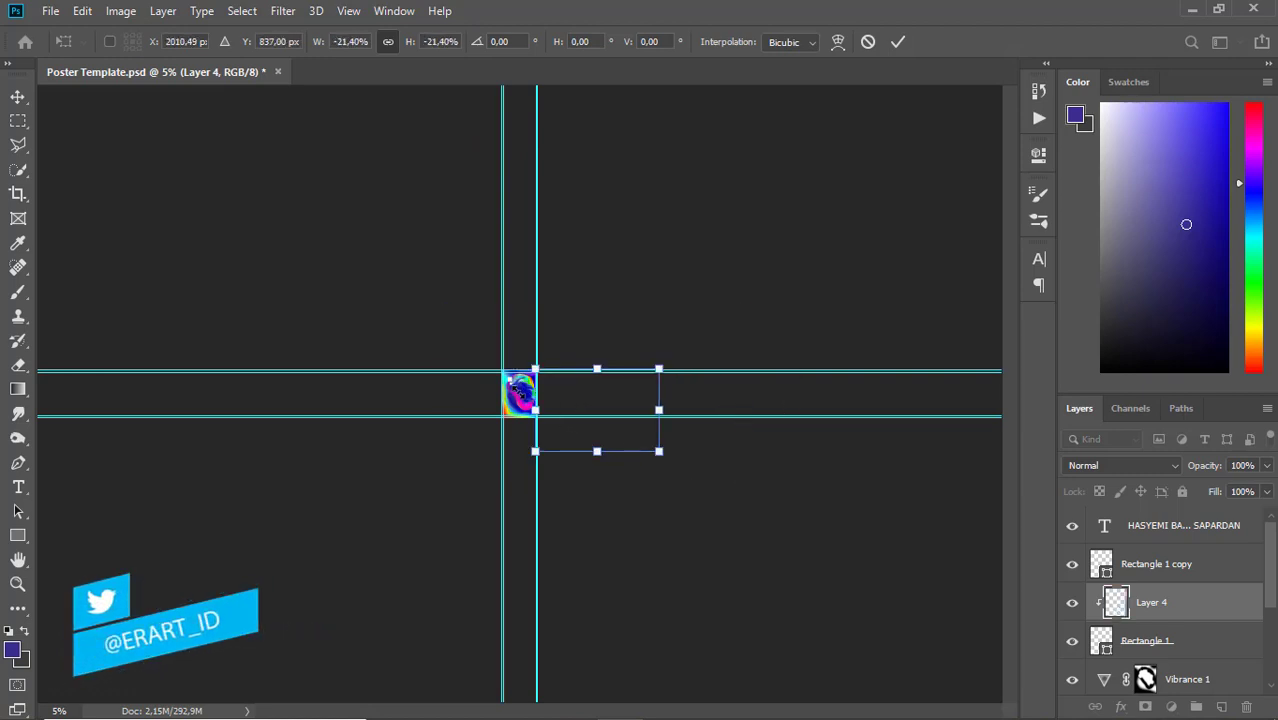
drag(659, 451, 617, 425)
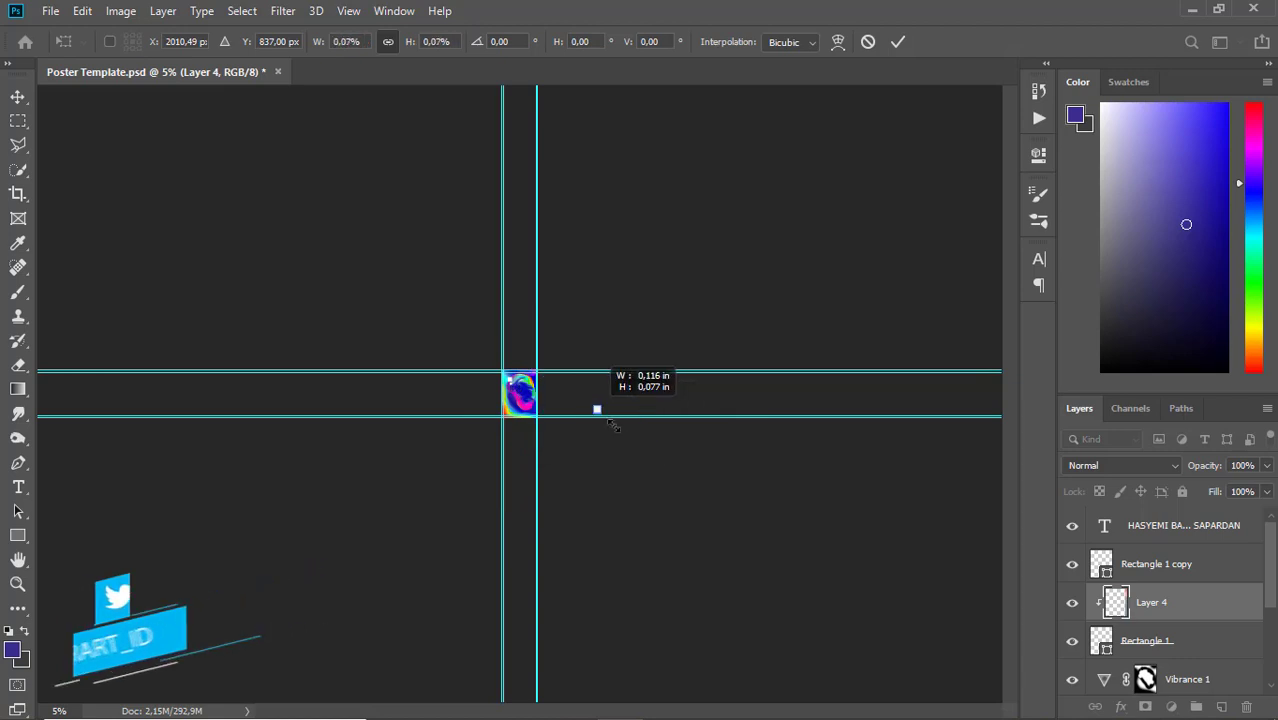
Move the shrunken cloud photo onto the upper-left square, enlarge it slightly and commit.
key(ctrl+plus)
key(ctrl+plus)
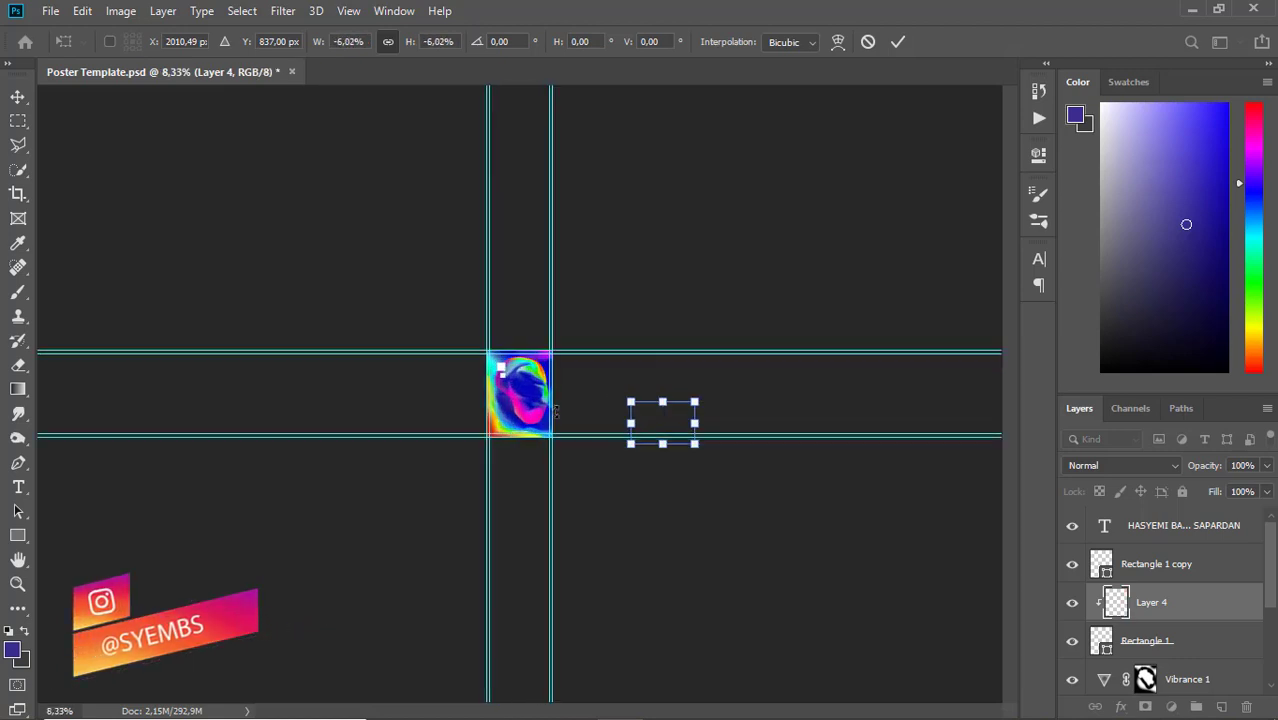
key(ctrl+plus)
key(ctrl+plus)
key(ctrl+plus)
mouse_move(893, 470)
mouse_down()
mouse_move(457, 327)
mouse_move(485, 315)
mouse_move(471, 372)
mouse_move(522, 360)
mouse_up()
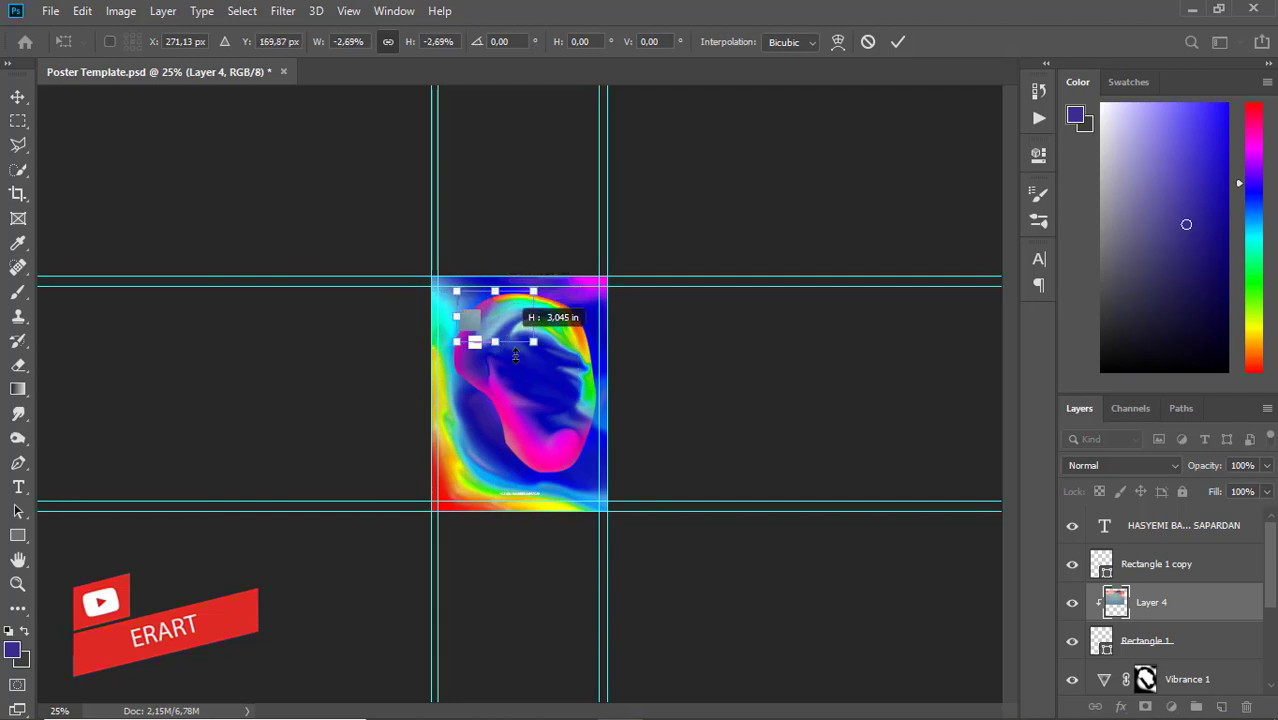
key(ctrl+1)
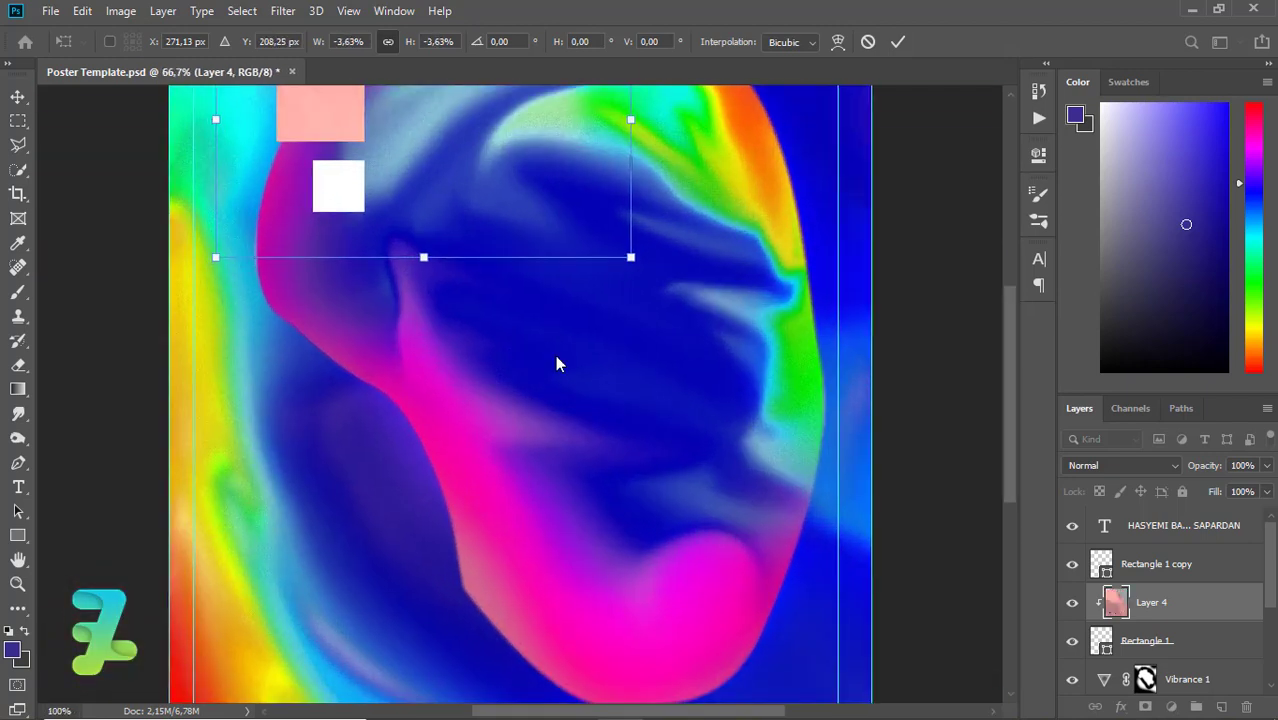
scroll(646, 432, up, 3)
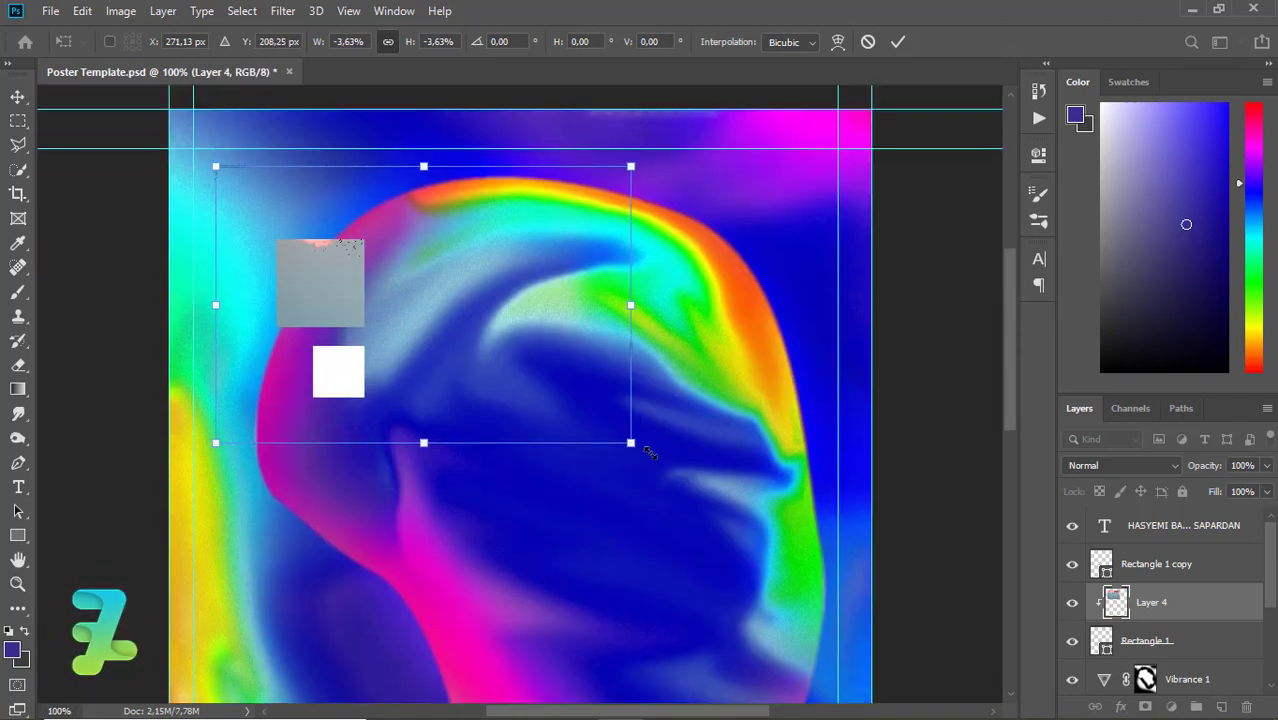
drag(648, 453, 684, 491)
text(302)
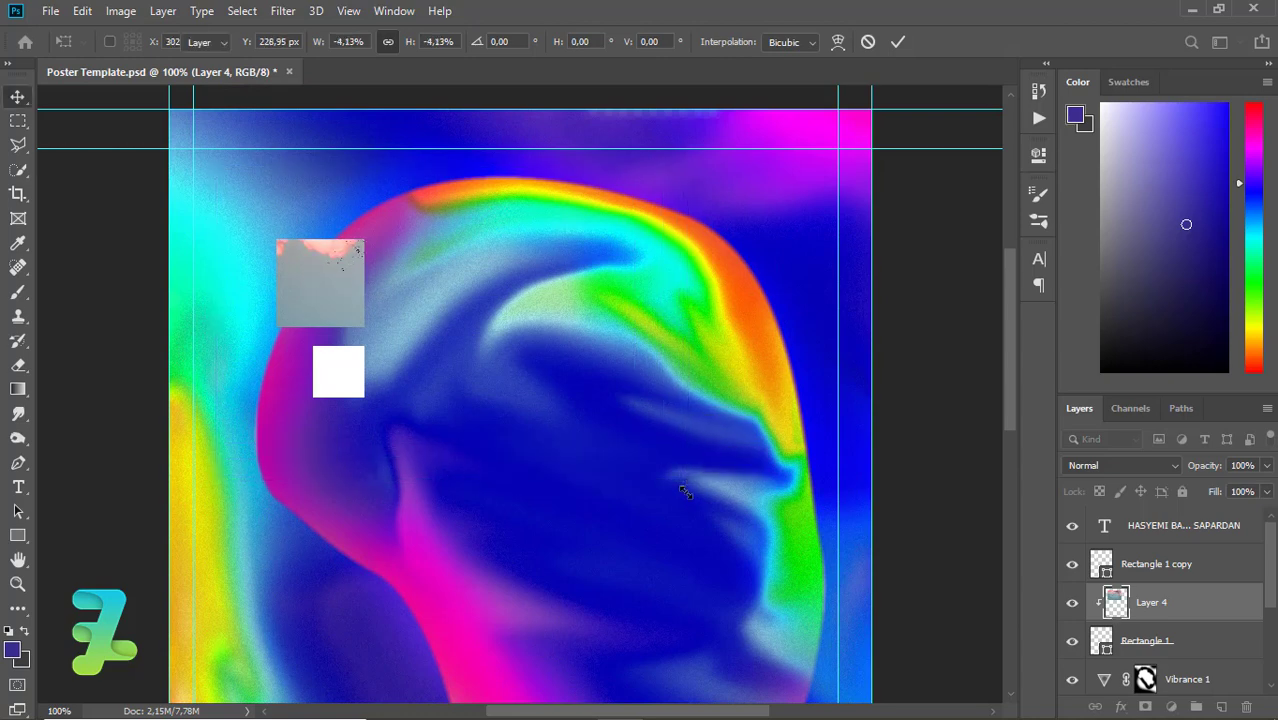
key(Return)
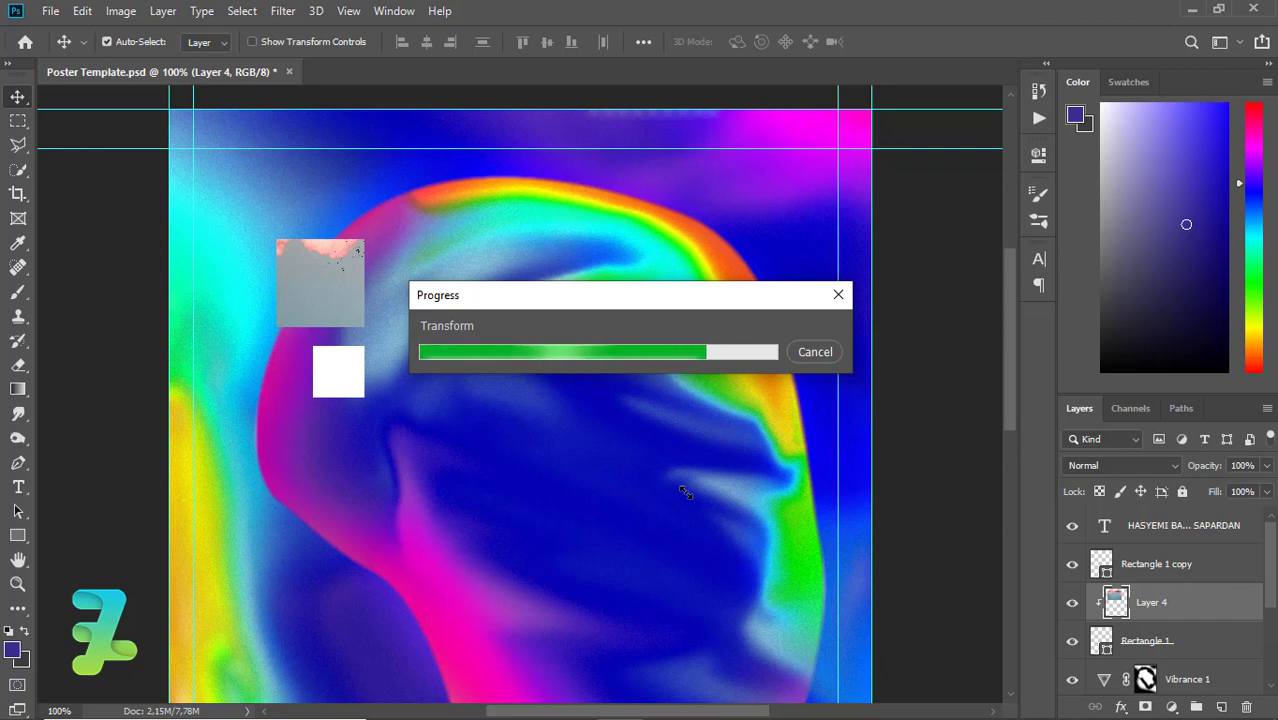
Flip the cloud photo horizontally and then vertically via Edit > Transform.
click(84, 12)
mouse_move(143, 438)
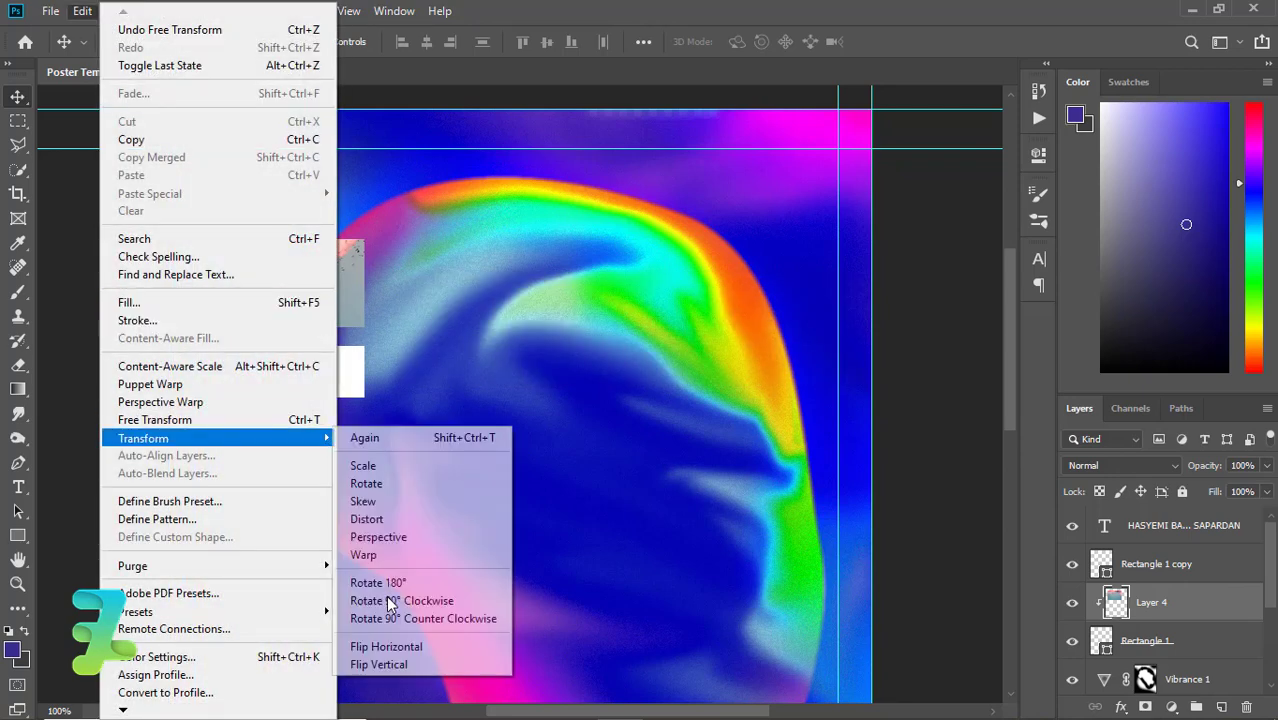
click(397, 650)
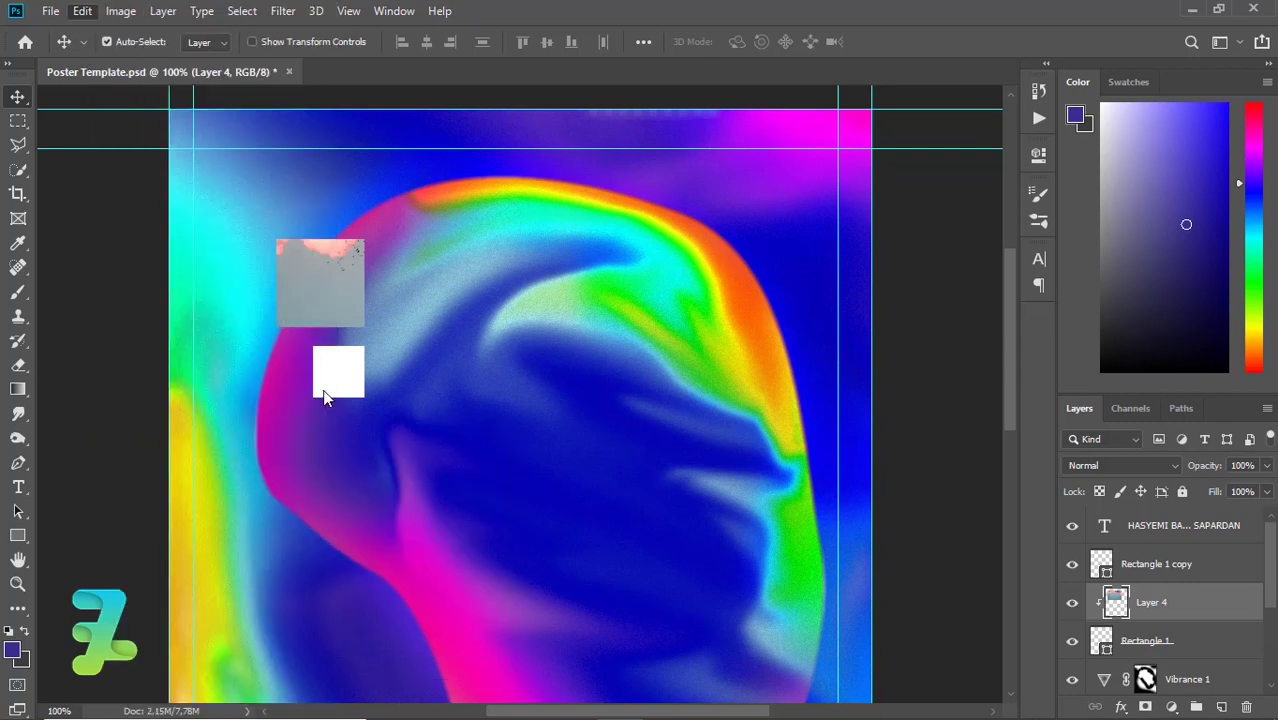
key(alt+e)
click(328, 437)
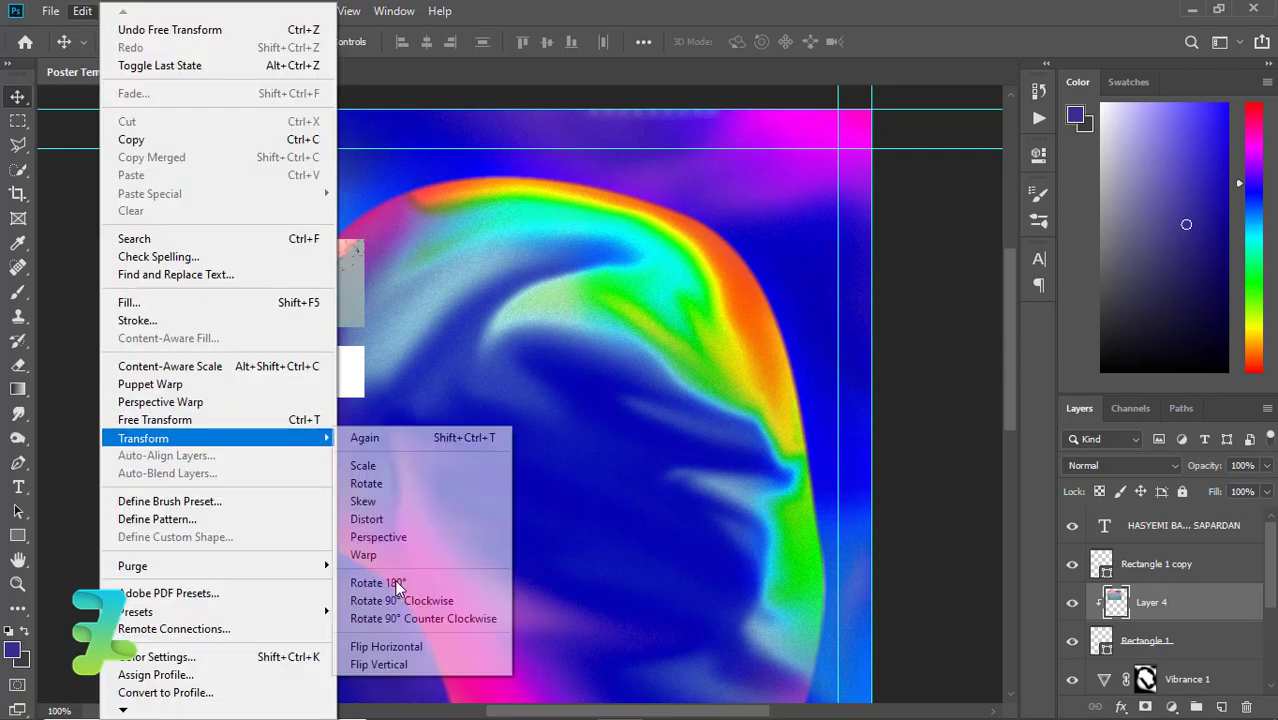
click(397, 665)
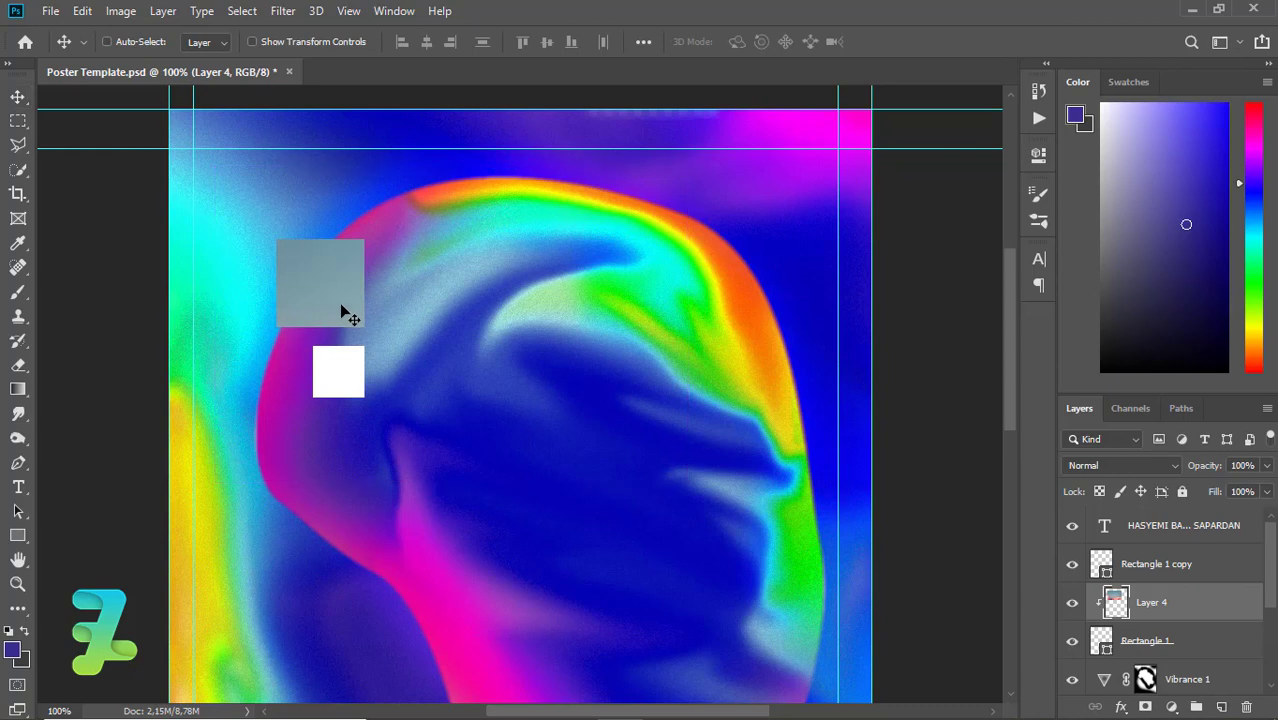
Shift the cloud photo up and left so pink clouds and birds fill the square.
key(ctrl+t)
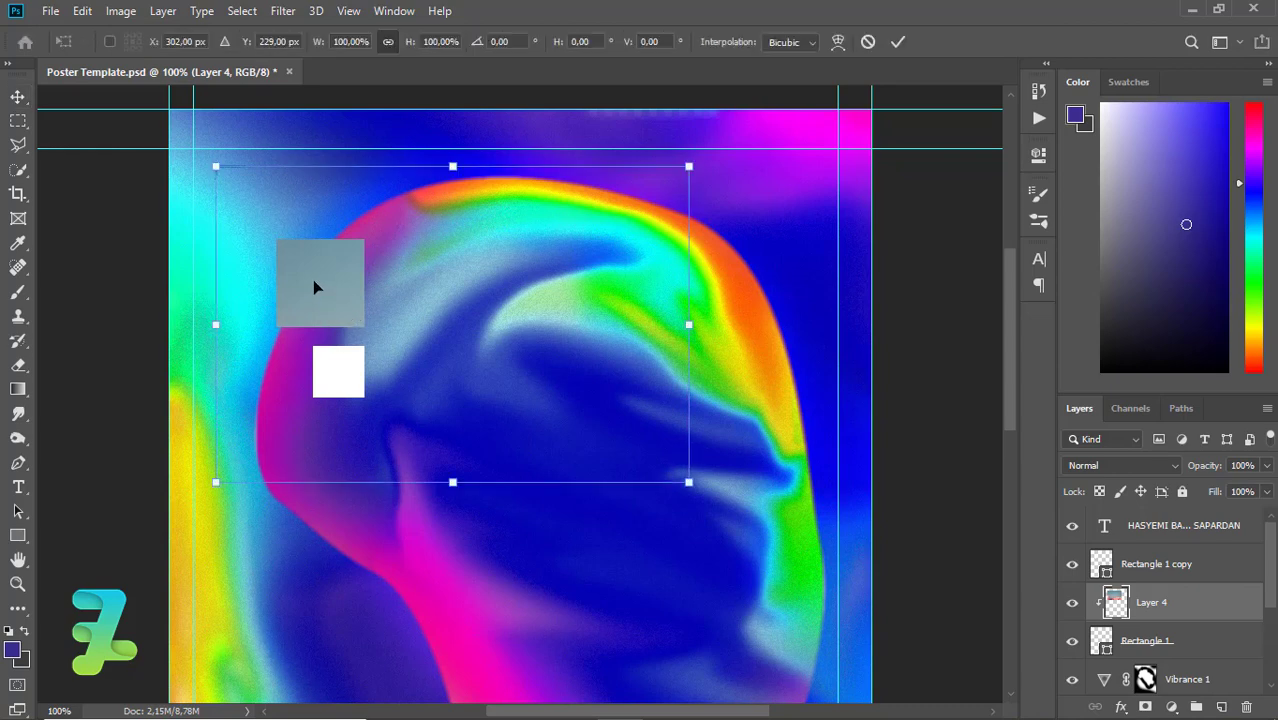
mouse_move(305, 268)
mouse_down()
mouse_move(281, 235)
mouse_move(320, 184)
mouse_move(337, 209)
mouse_move(330, 198)
mouse_up()
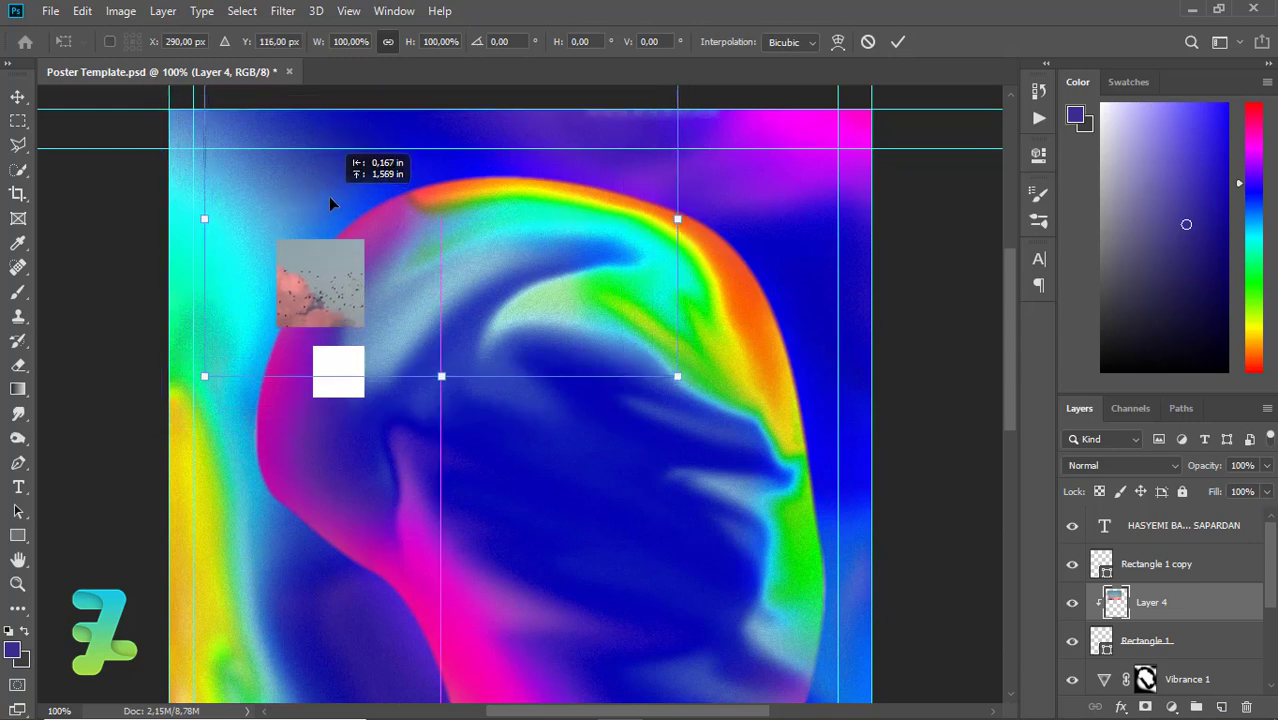
drag(330, 203, 329, 198)
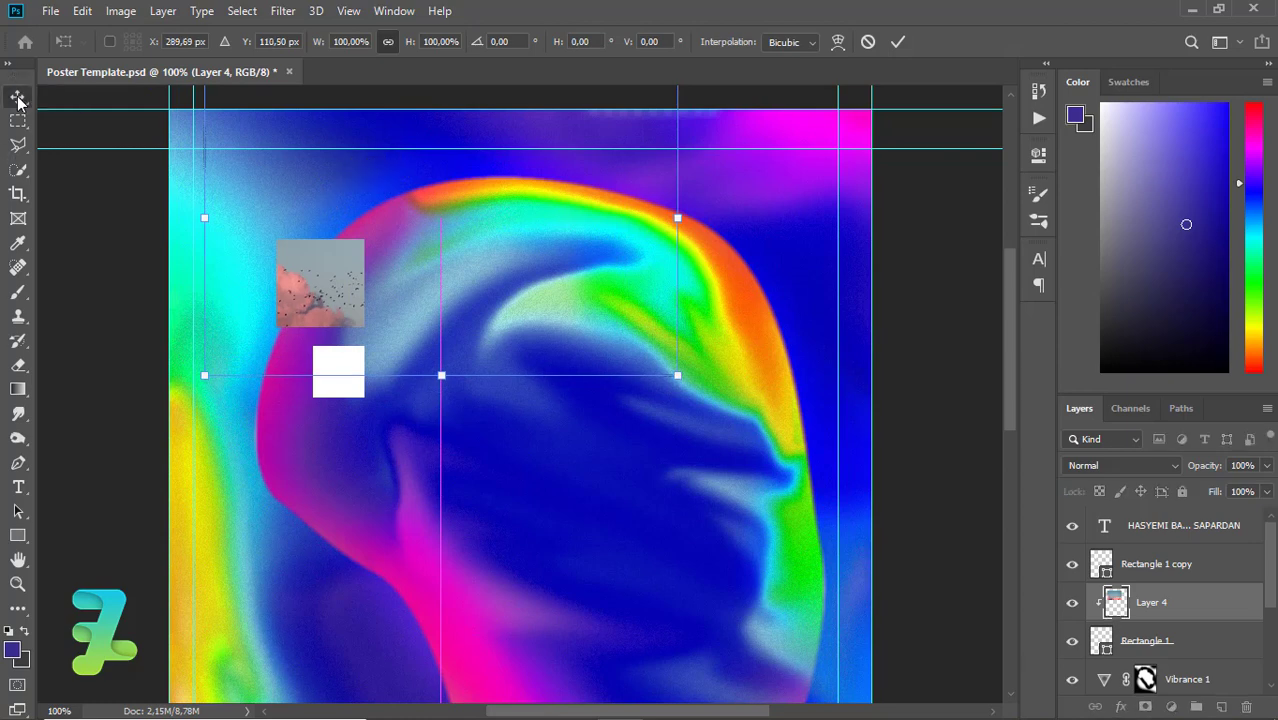
key(Return)
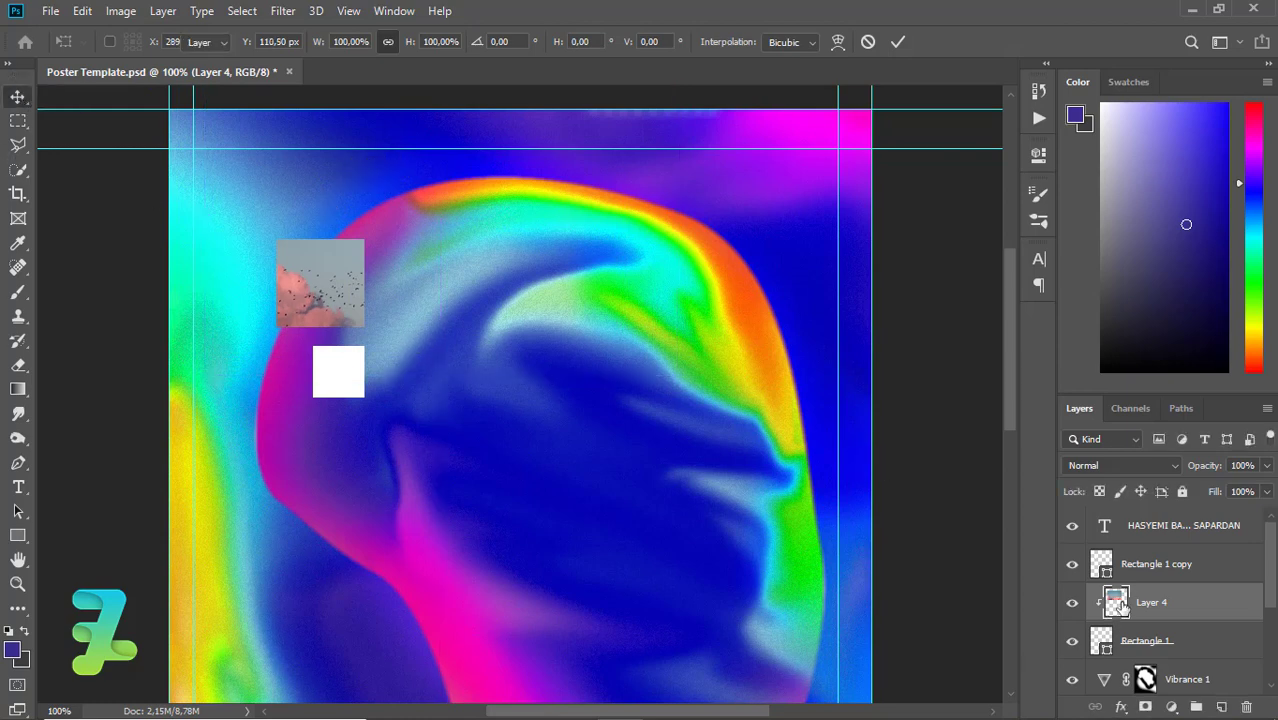
Clip a positioned copy of the cloud photo into the lower square, then add empty Layer 5.
key(ctrl+j)
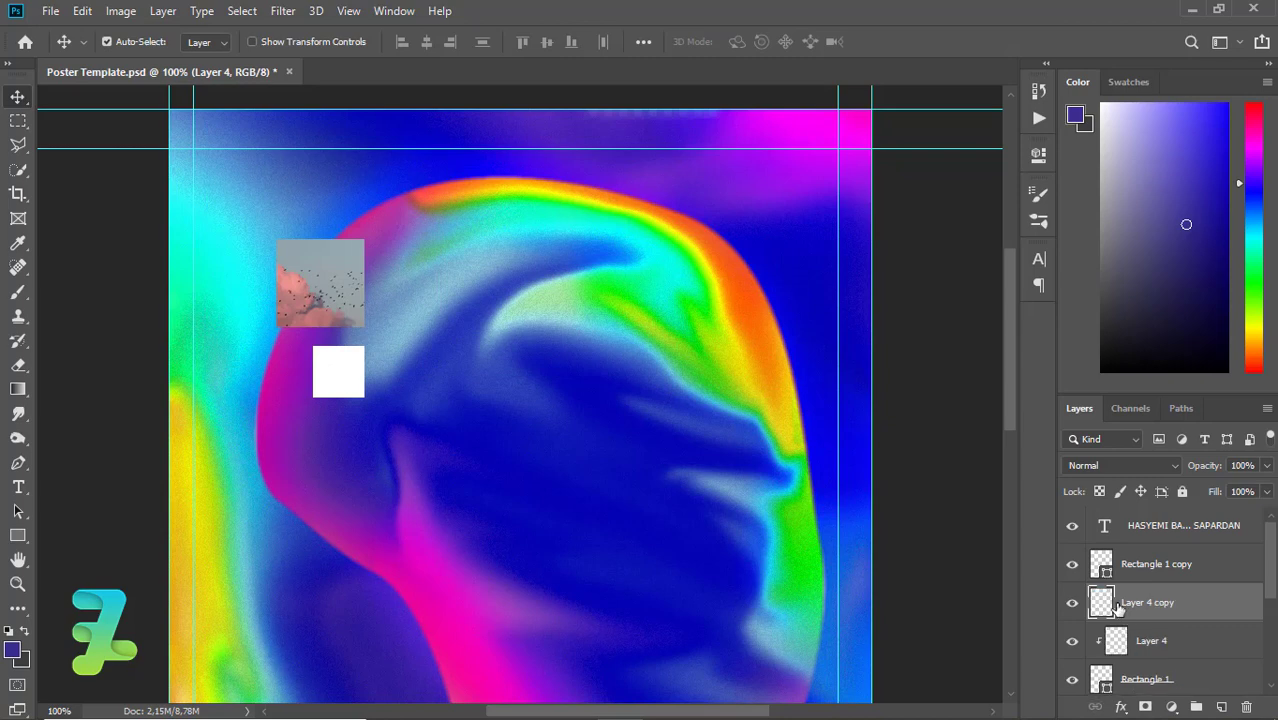
drag(1120, 604, 1120, 548)
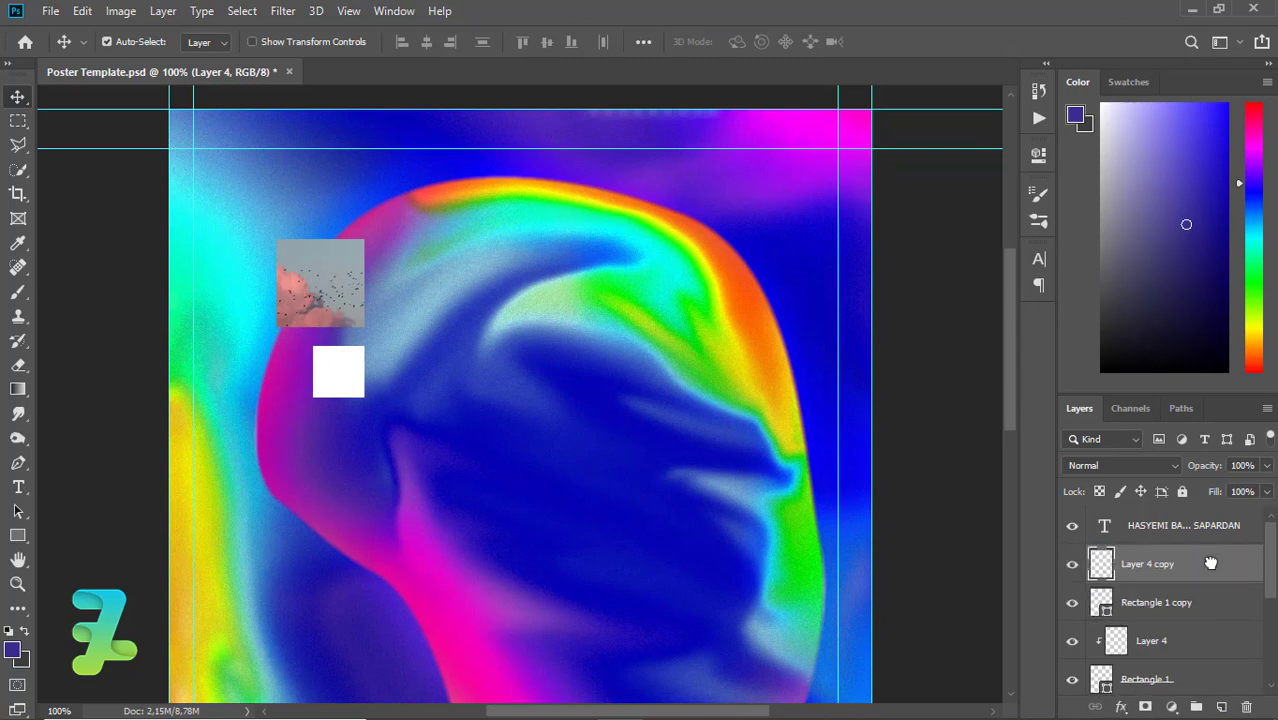
right_click(1196, 557)
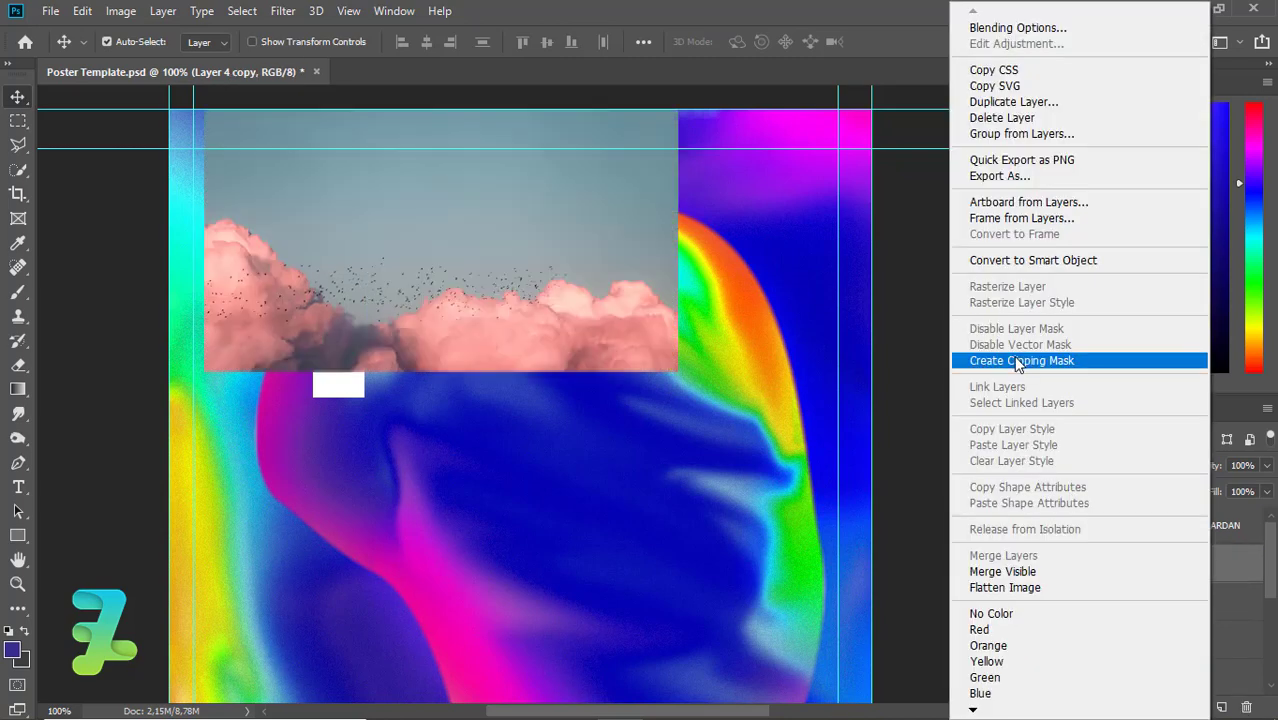
click(1021, 360)
mouse_move(355, 330)
mouse_down()
mouse_move(322, 418)
mouse_move(260, 424)
mouse_up()
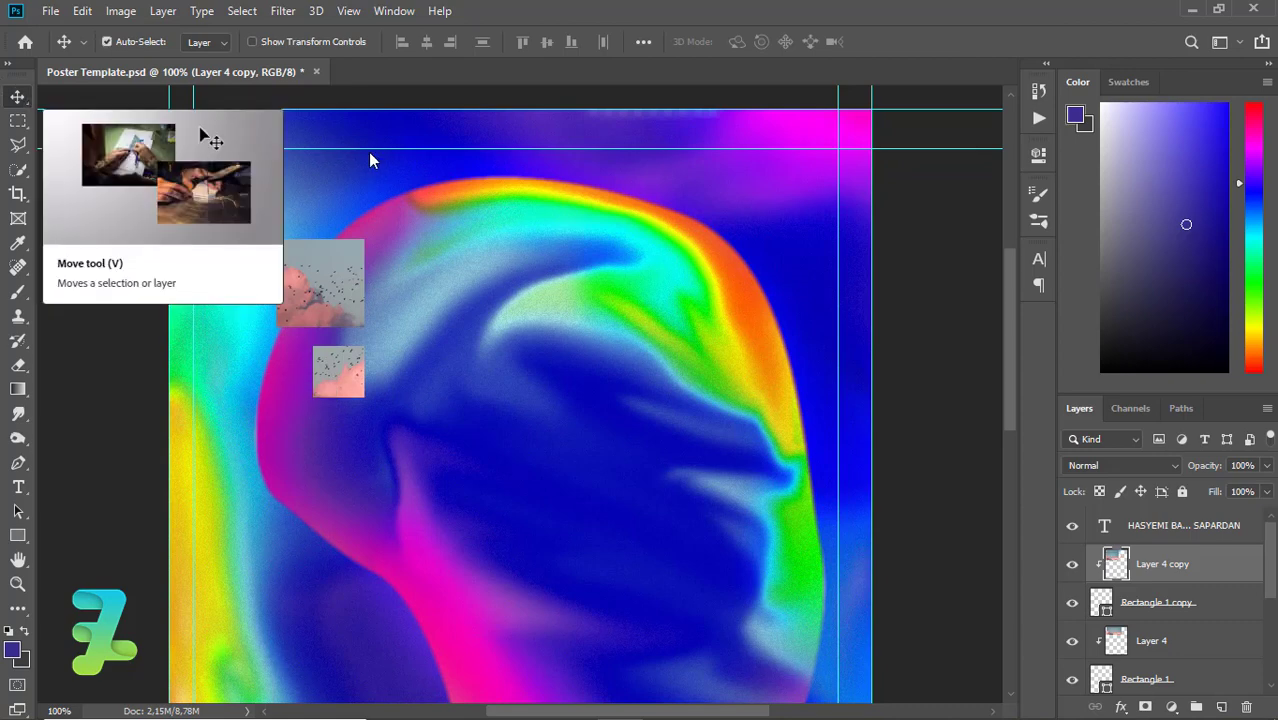
click(1221, 707)
click(24, 537)
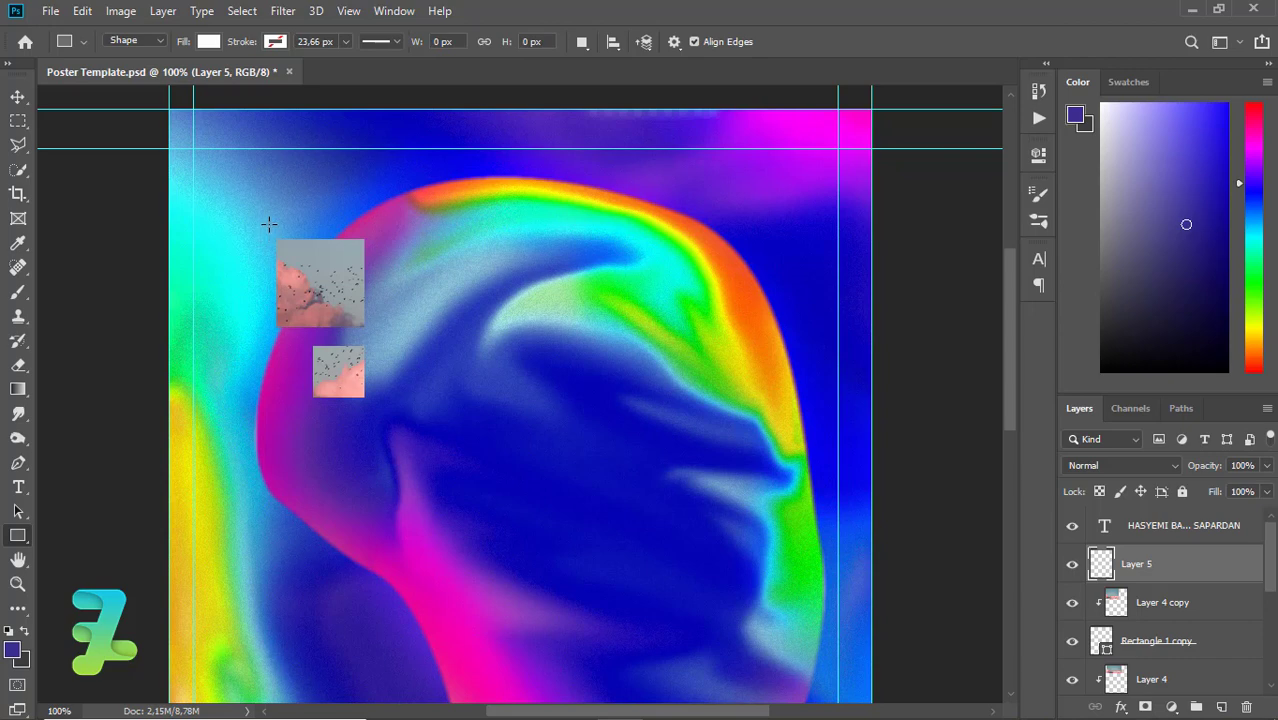
Draw a tall thin rectangle down the poster's left side with a white fill.
drag(264, 222, 276, 668)
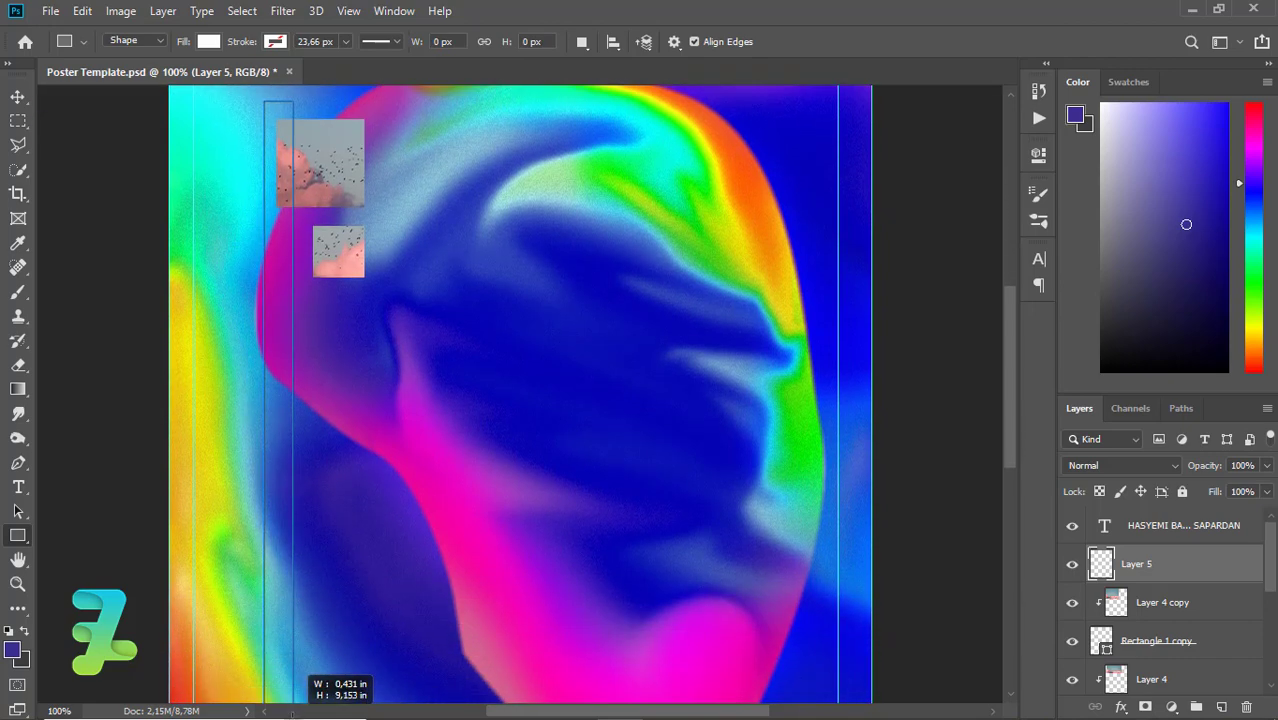
mouse_move(280, 712)
mouse_down()
mouse_move(292, 712)
mouse_move(265, 570)
mouse_move(265, 606)
mouse_up()
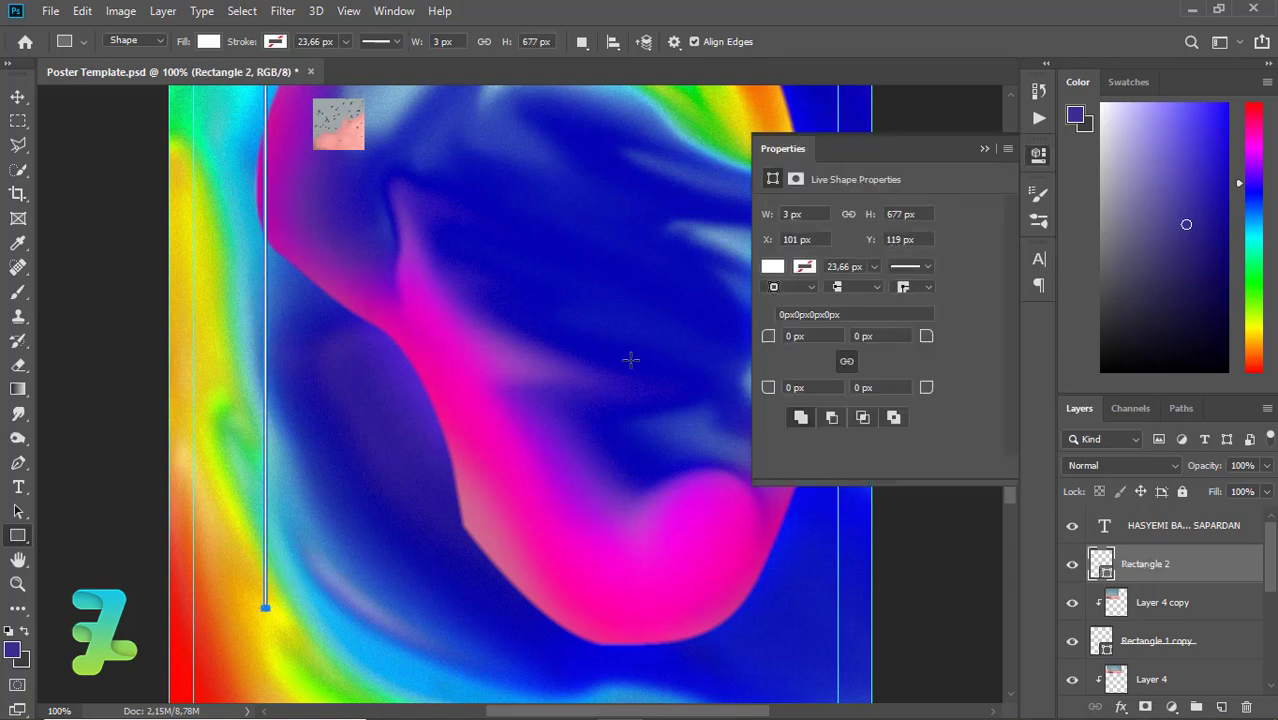
click(981, 149)
key(ctrl+minus)
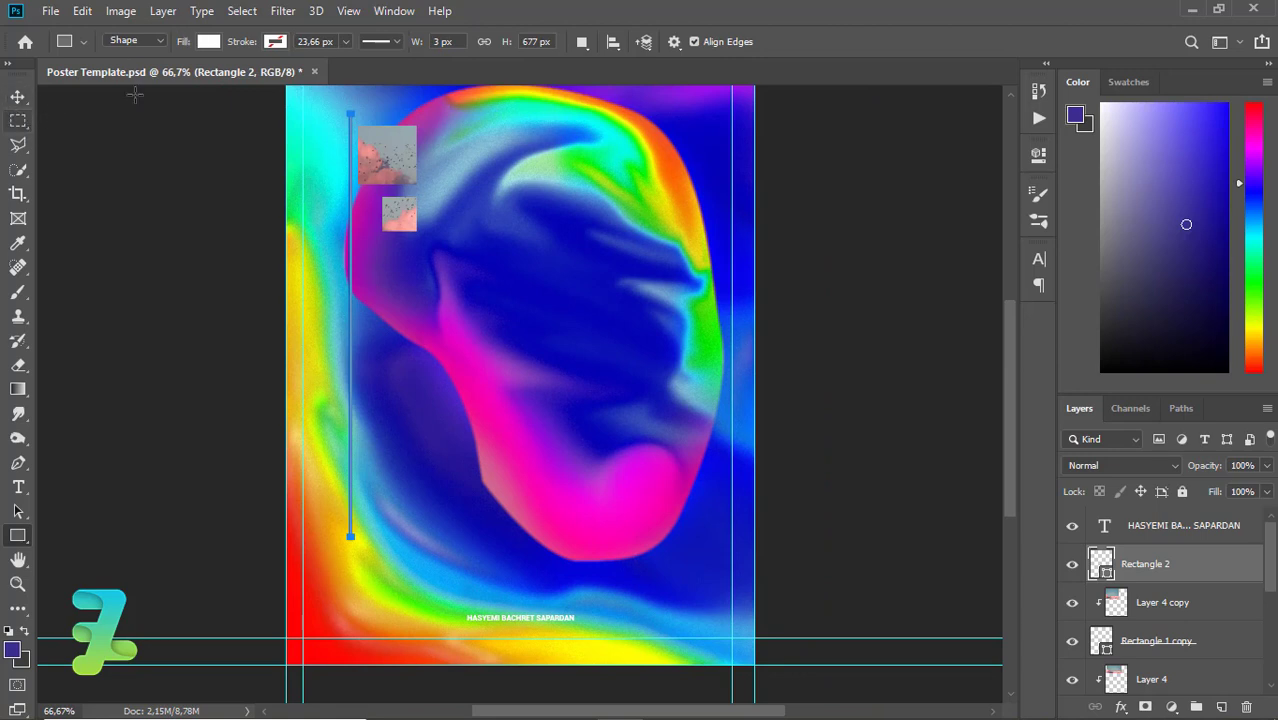
click(205, 43)
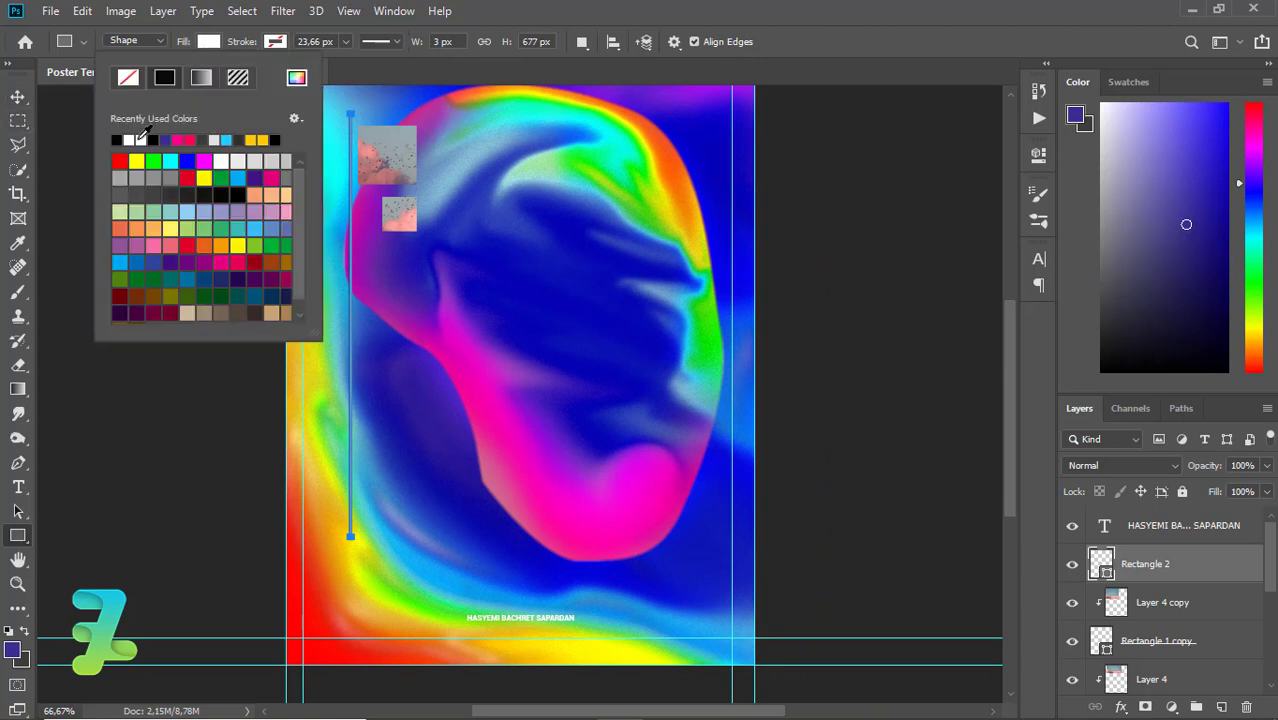
click(17, 96)
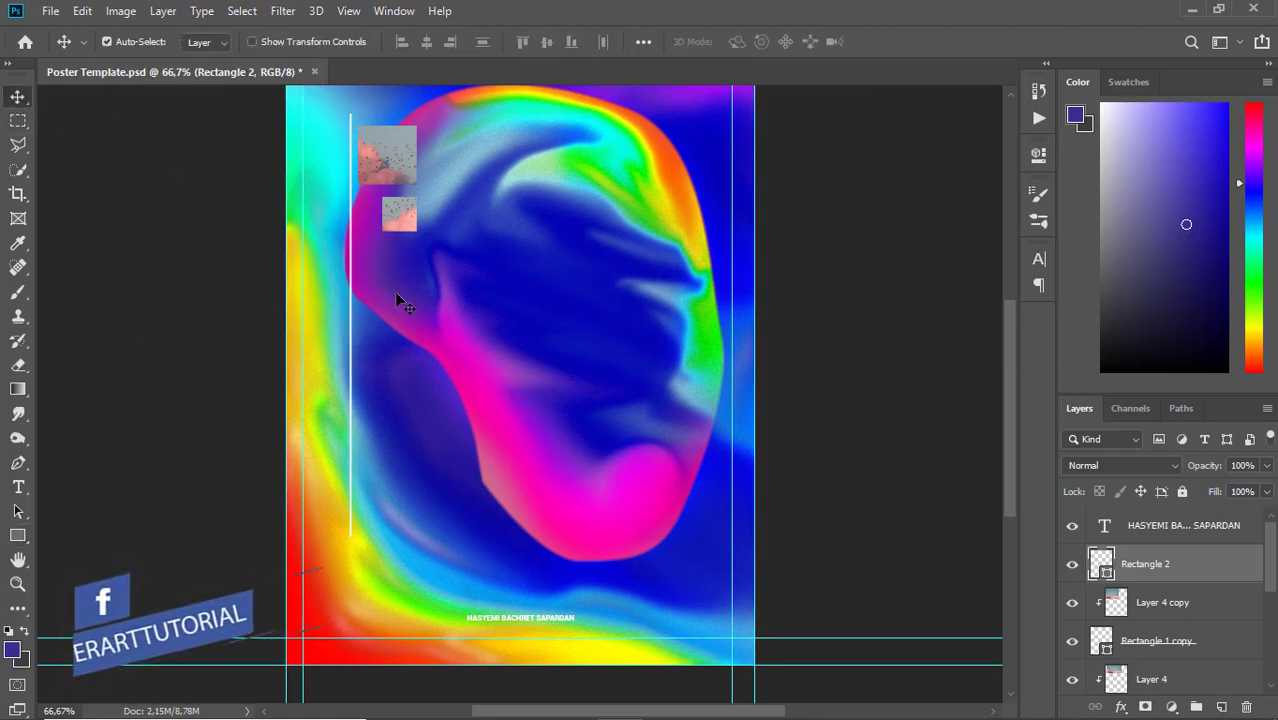
Nudge the white line left with the arrow keys to sit beside the squares.
key(Left)
key(Left)
key(Left)
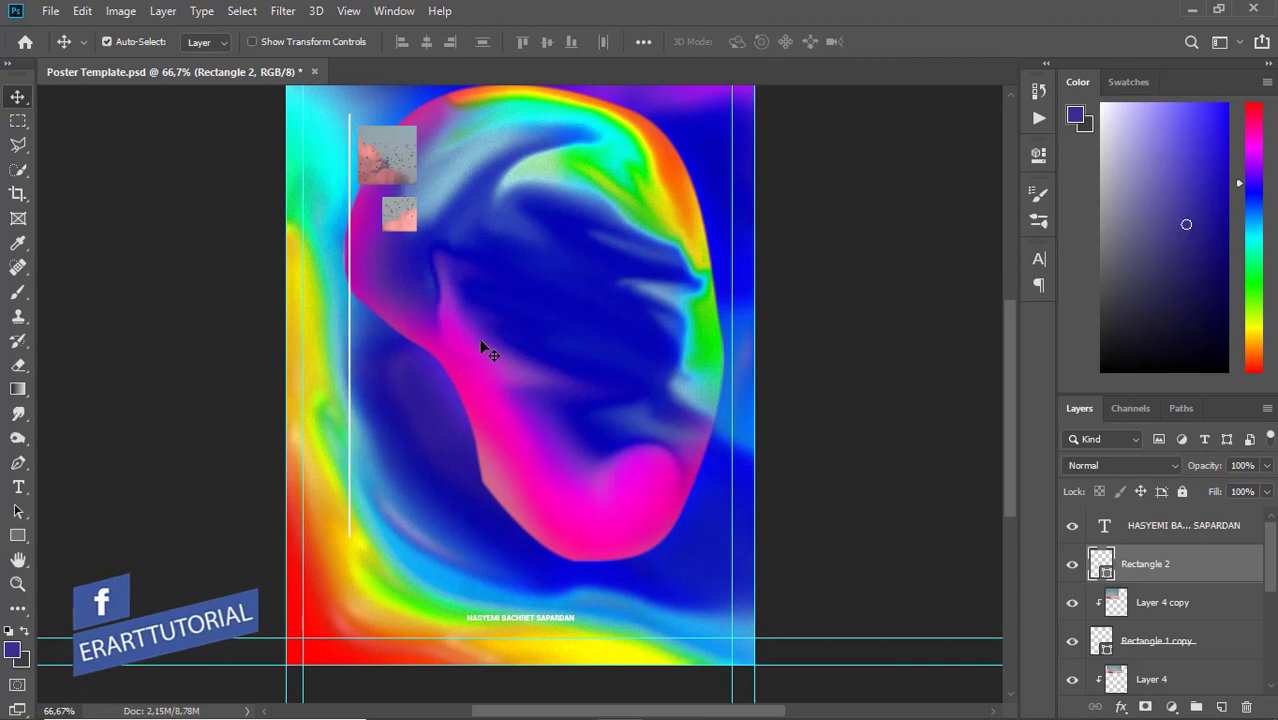
key(Left)
key(Left)
key(Left)
key(Left)
key(Left)
key(Left)
key(Left)
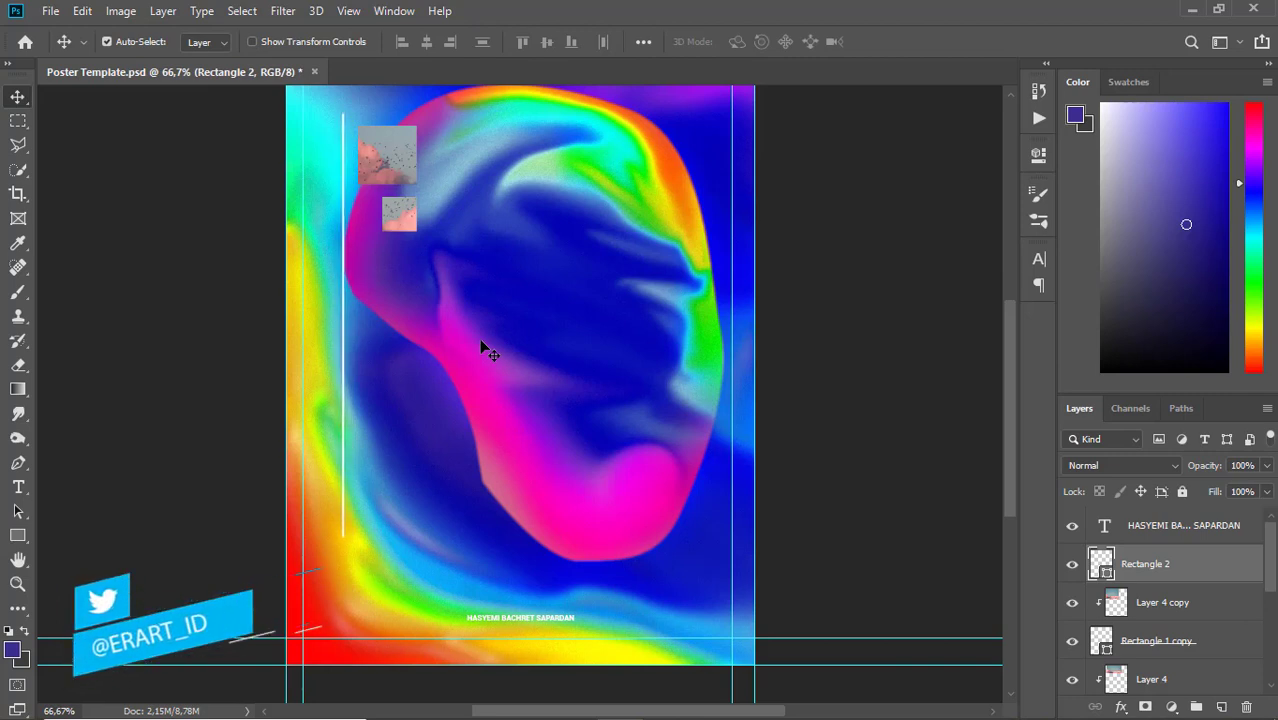
key(Left)
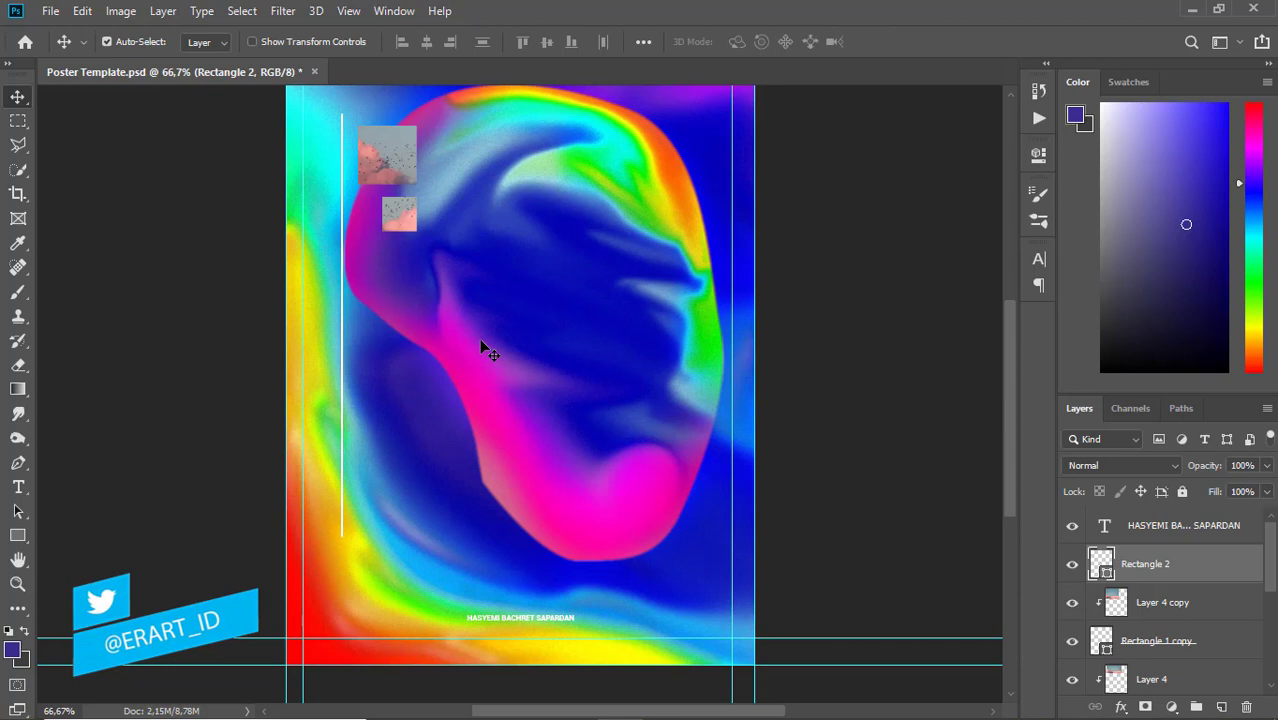
key(Right)
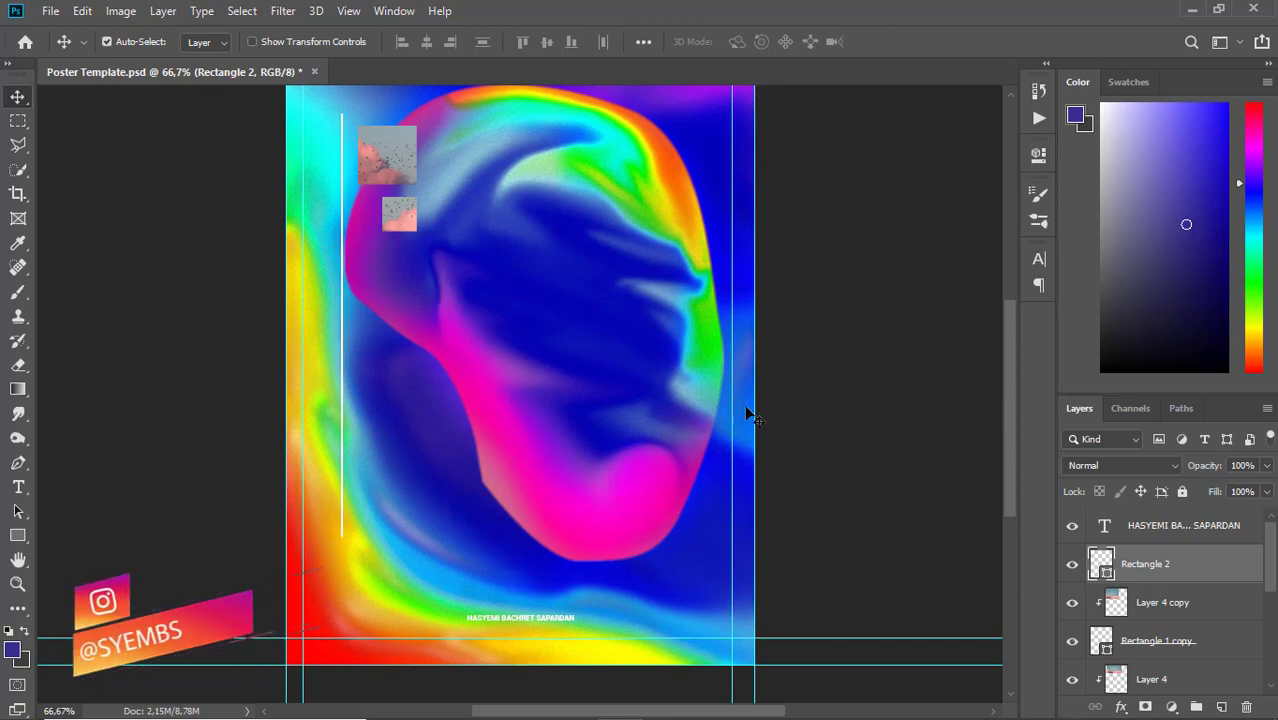
drag(1008, 420, 1008, 404)
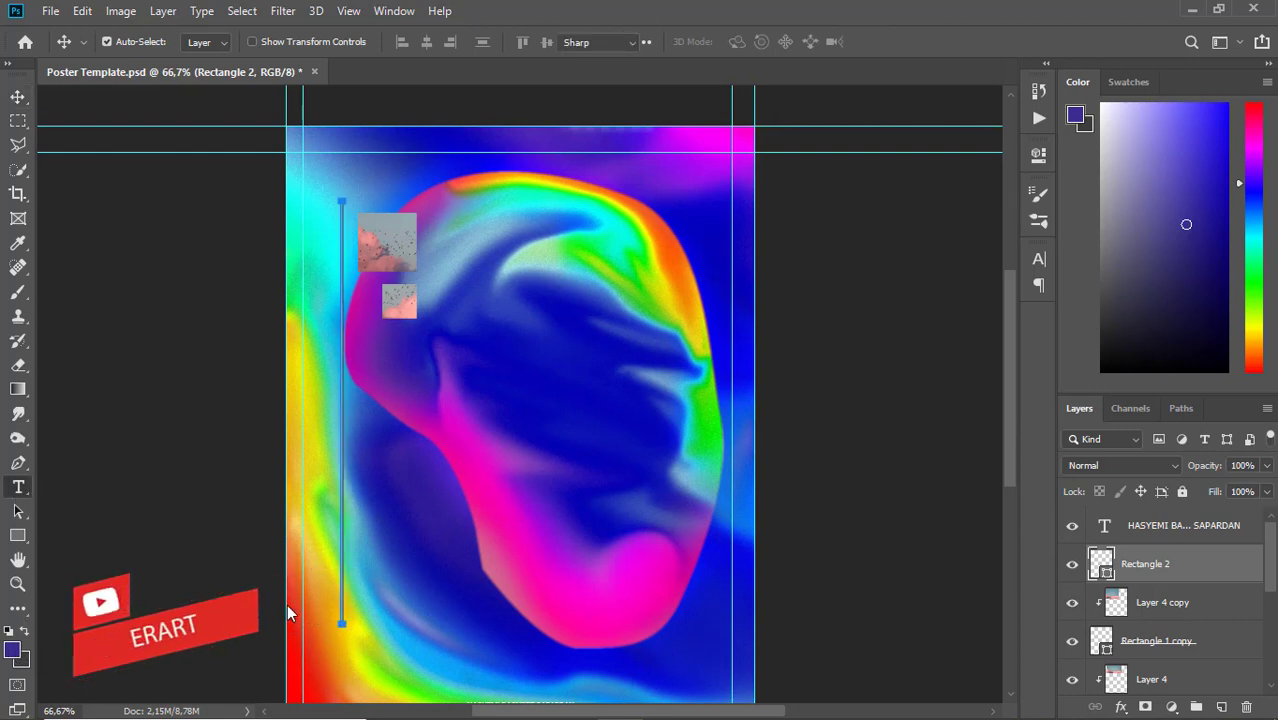
Set the foreground colour to bright yellow and add a new empty layer.
click(14, 652)
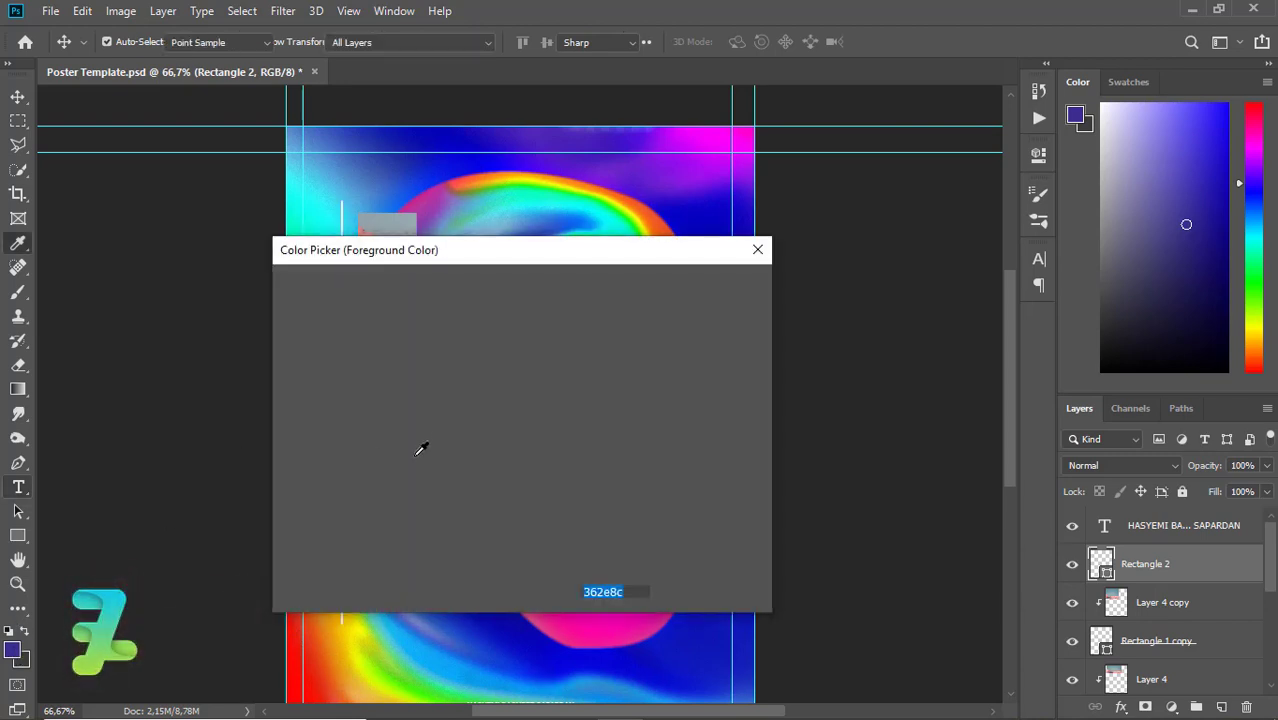
click(542, 498)
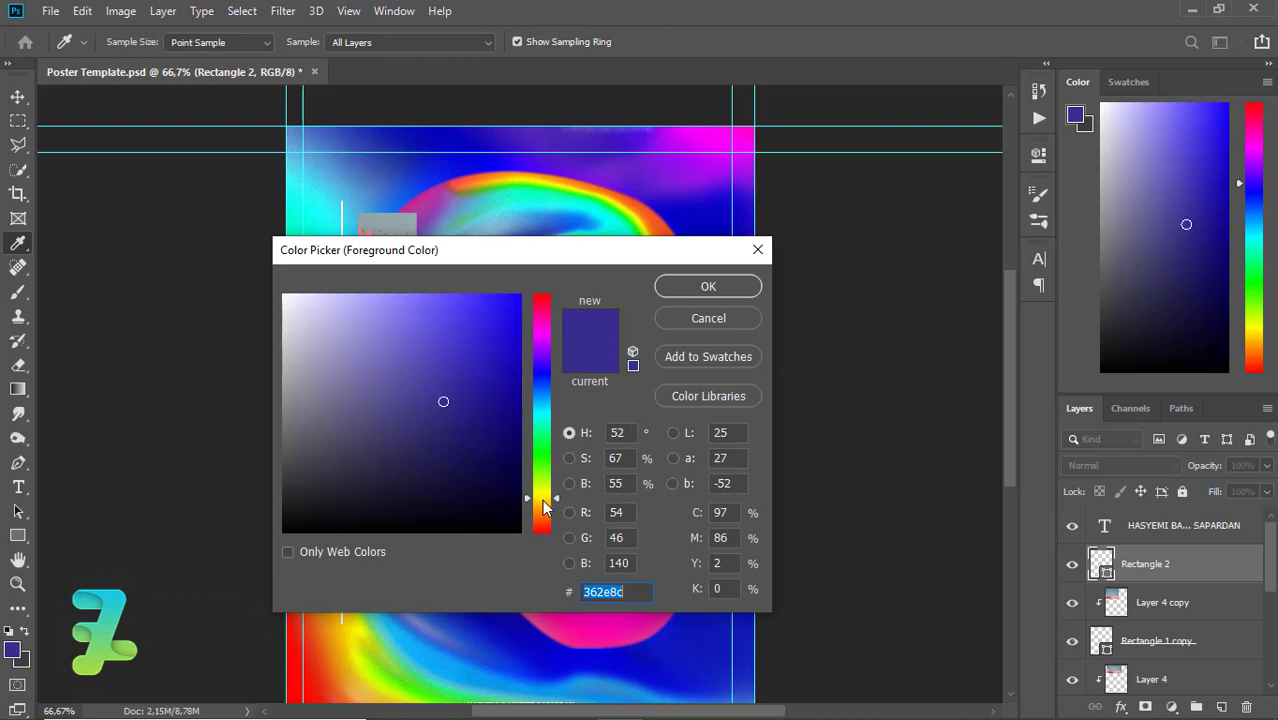
text(baa933)
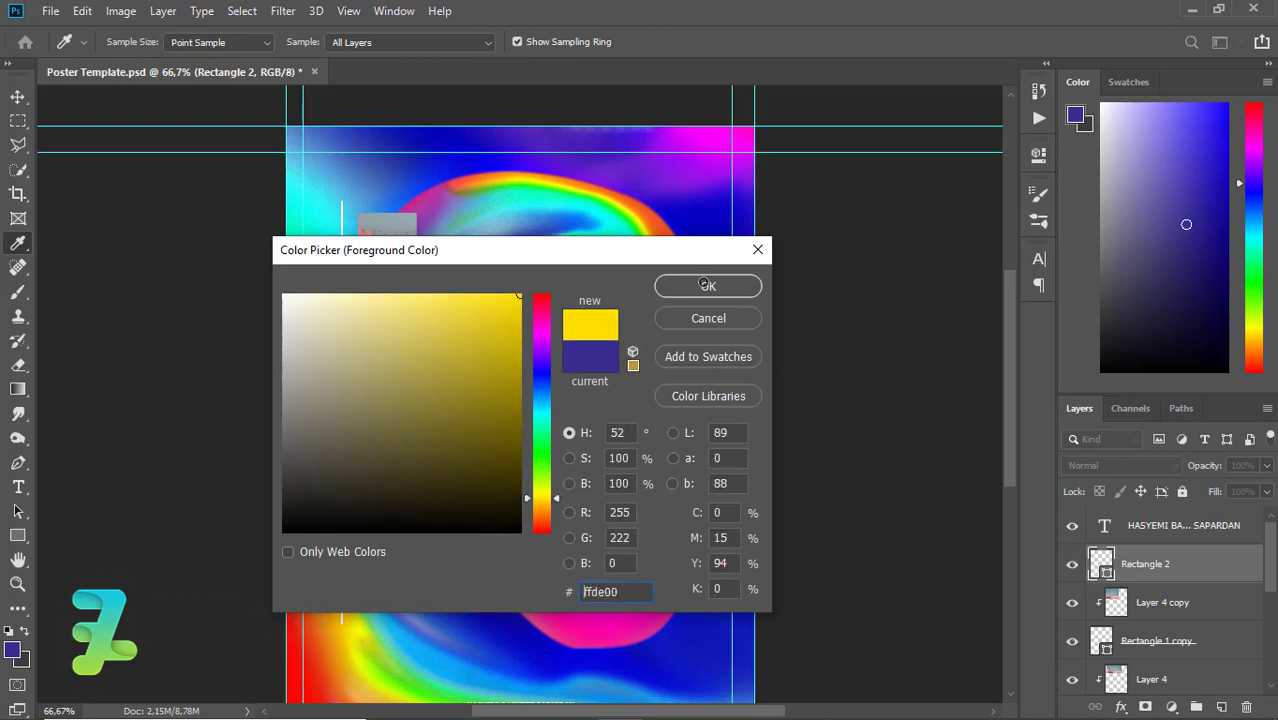
click(707, 287)
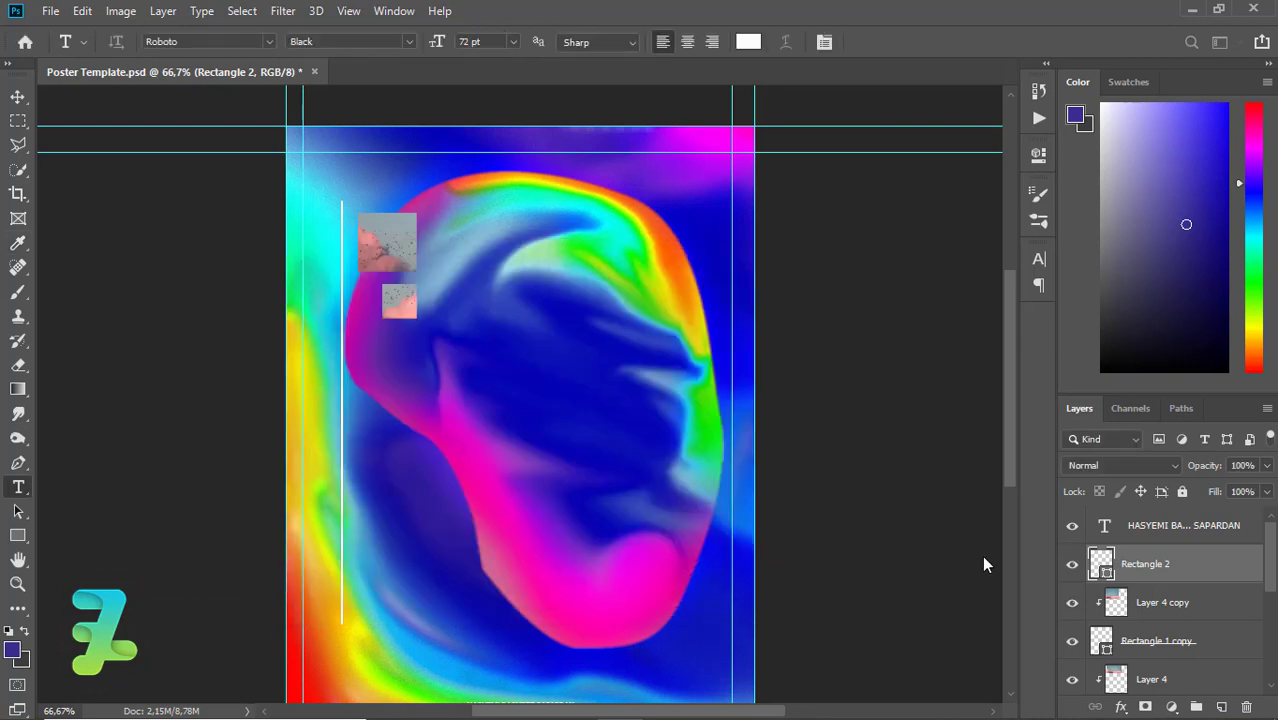
click(1226, 708)
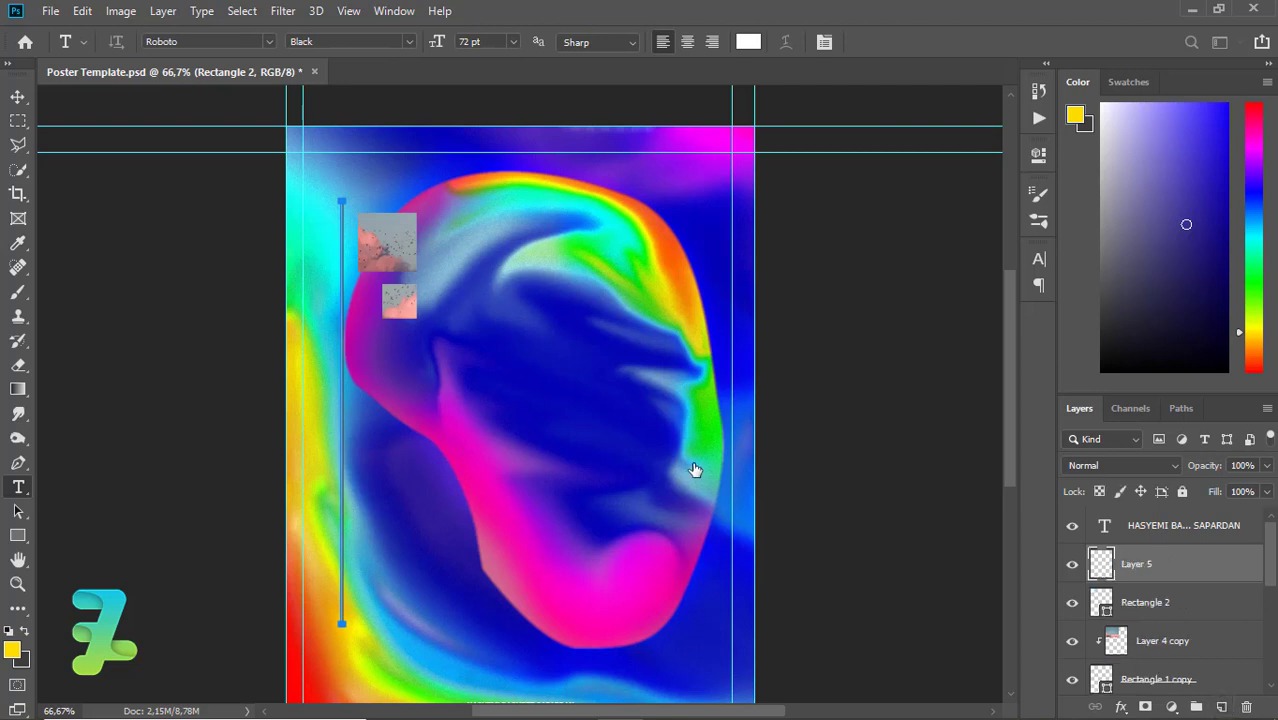
Type GRADIENT, NEW and COLORFUL in capitals on three lines over the face.
click(497, 327)
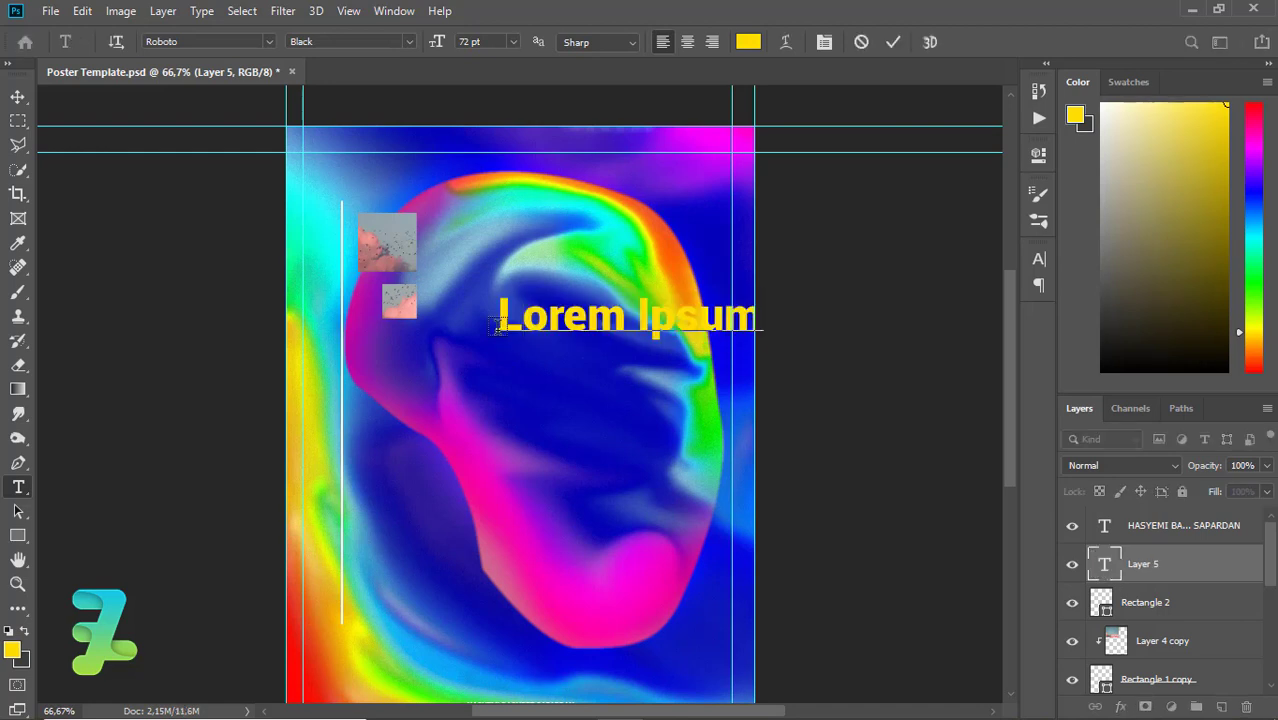
text(gr)
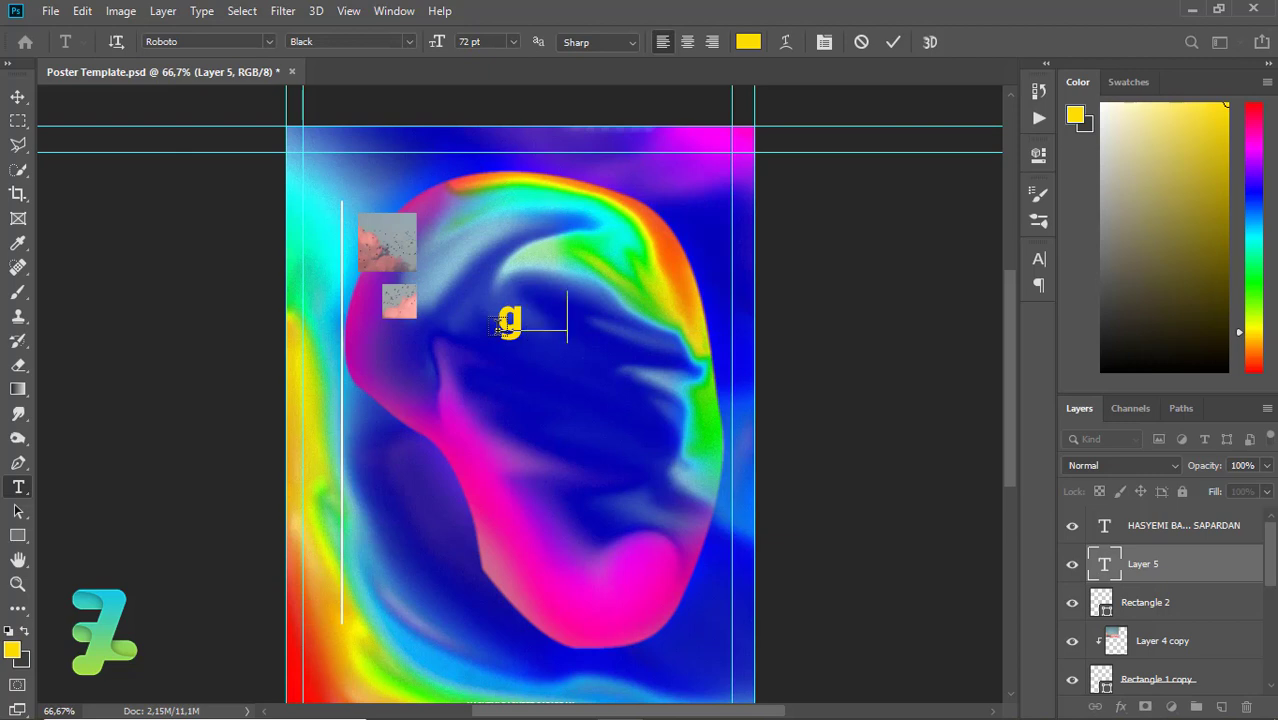
key(ctrl+shift+k)
text(a)
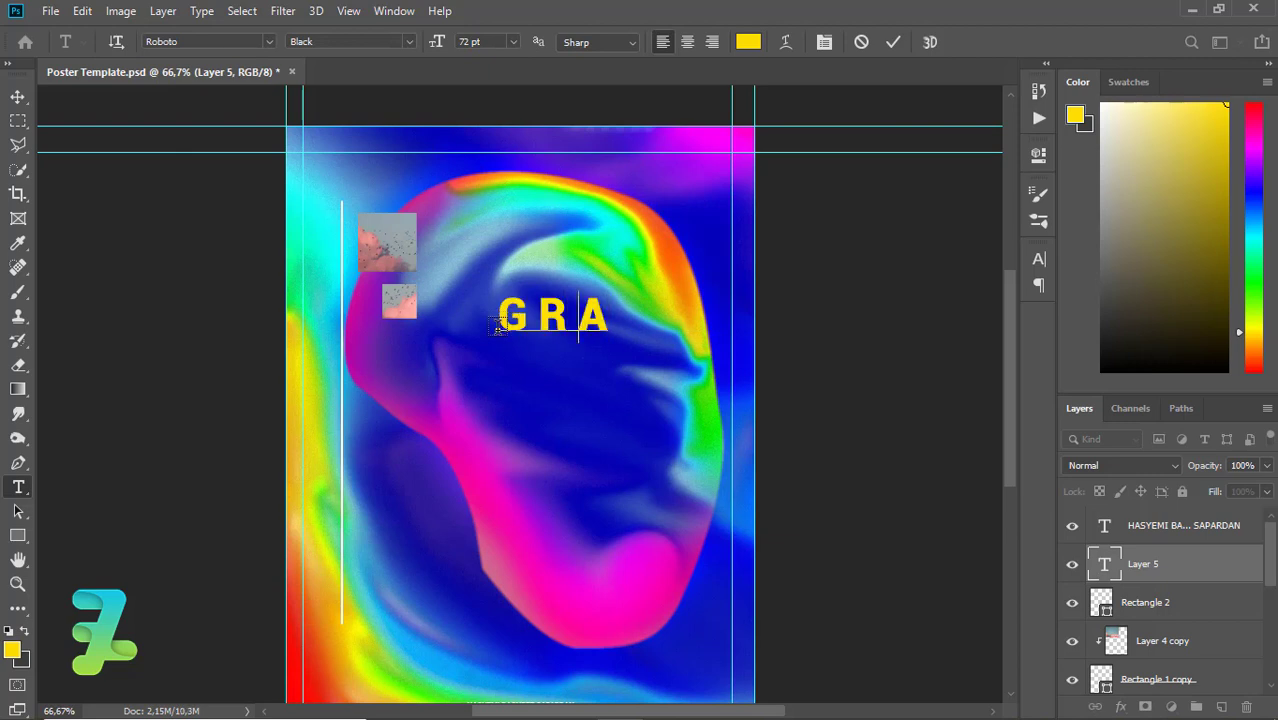
key(Delete)
key(Delete)
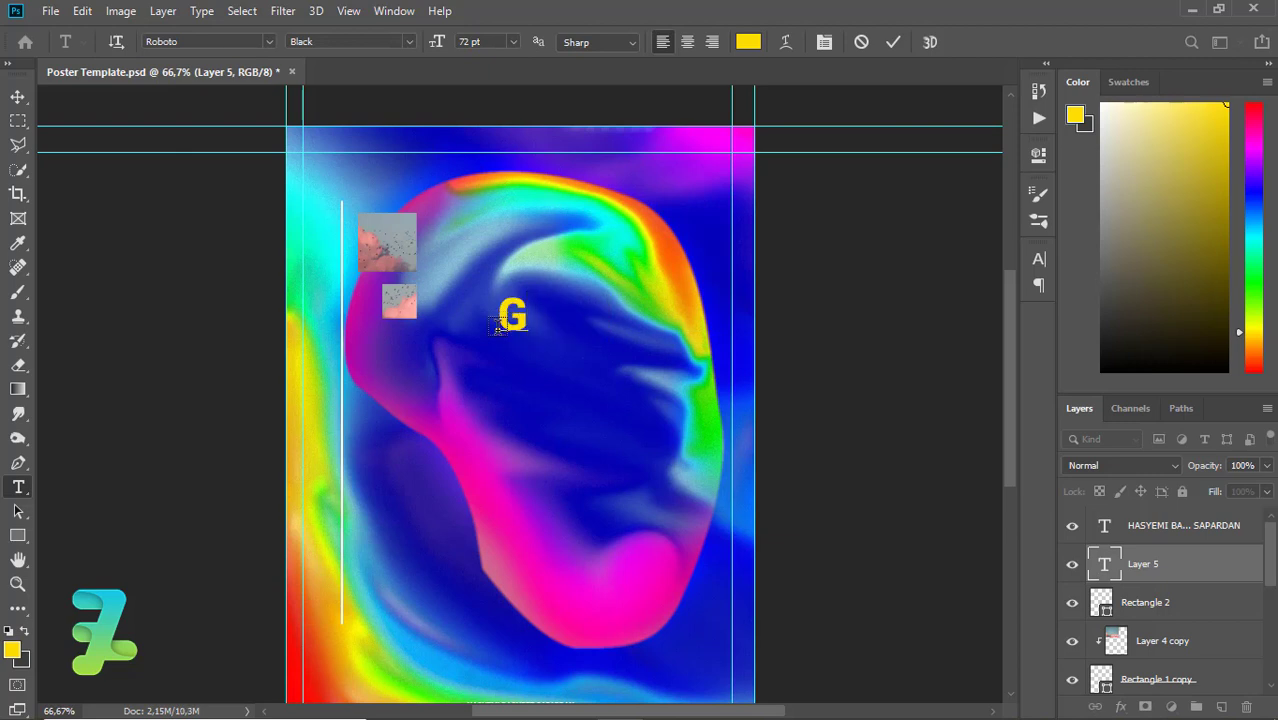
text(radi)
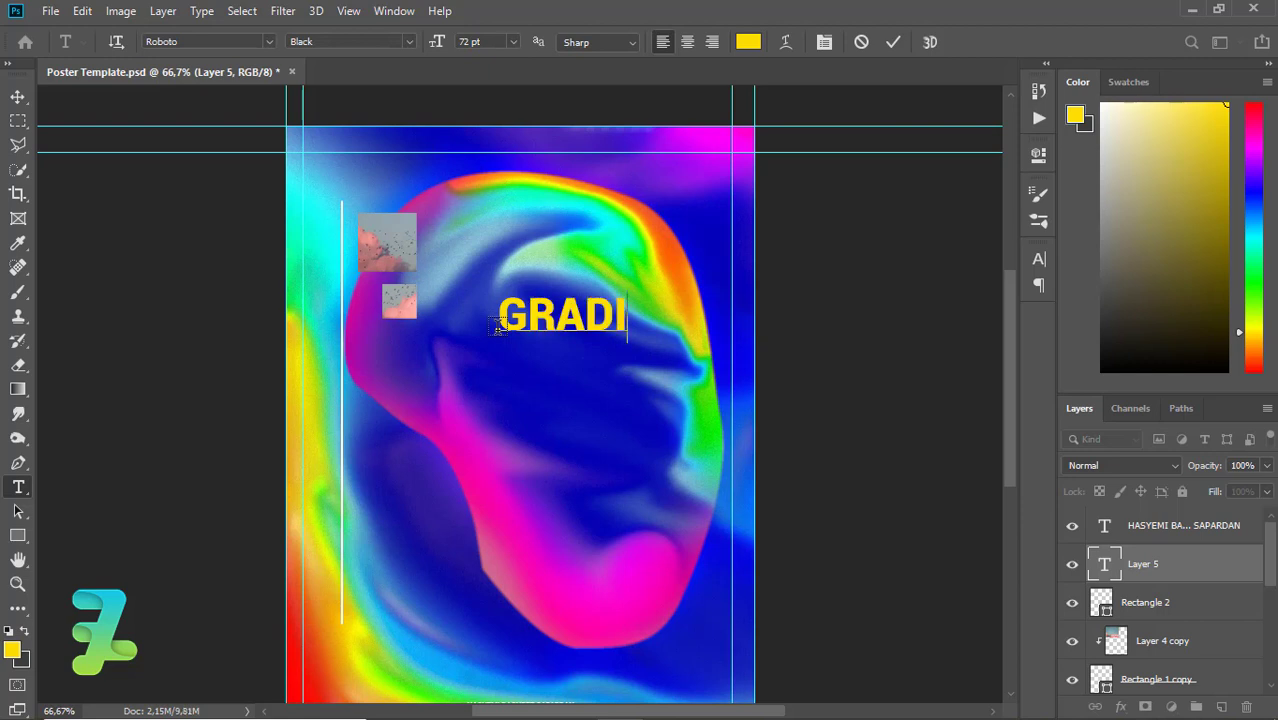
text(ent)
key(Return)
text(c)
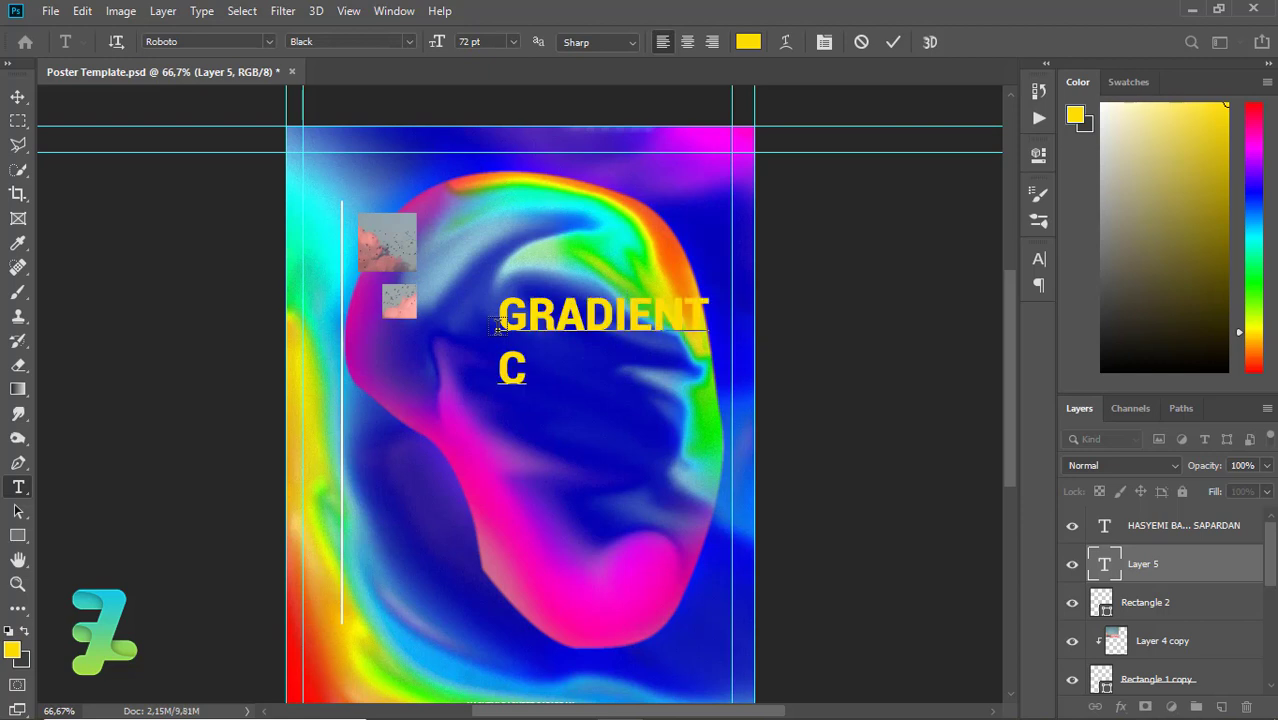
key(BackSpace)
text(ne)
text(w)
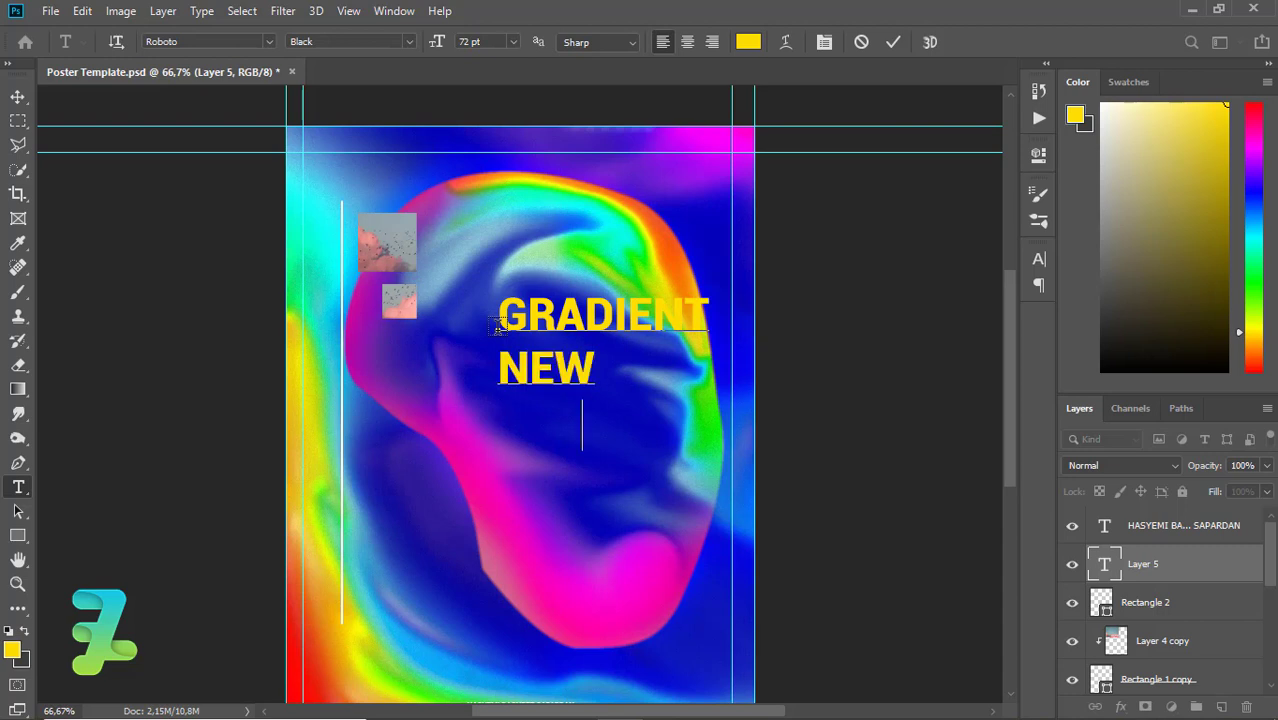
text(colorful)
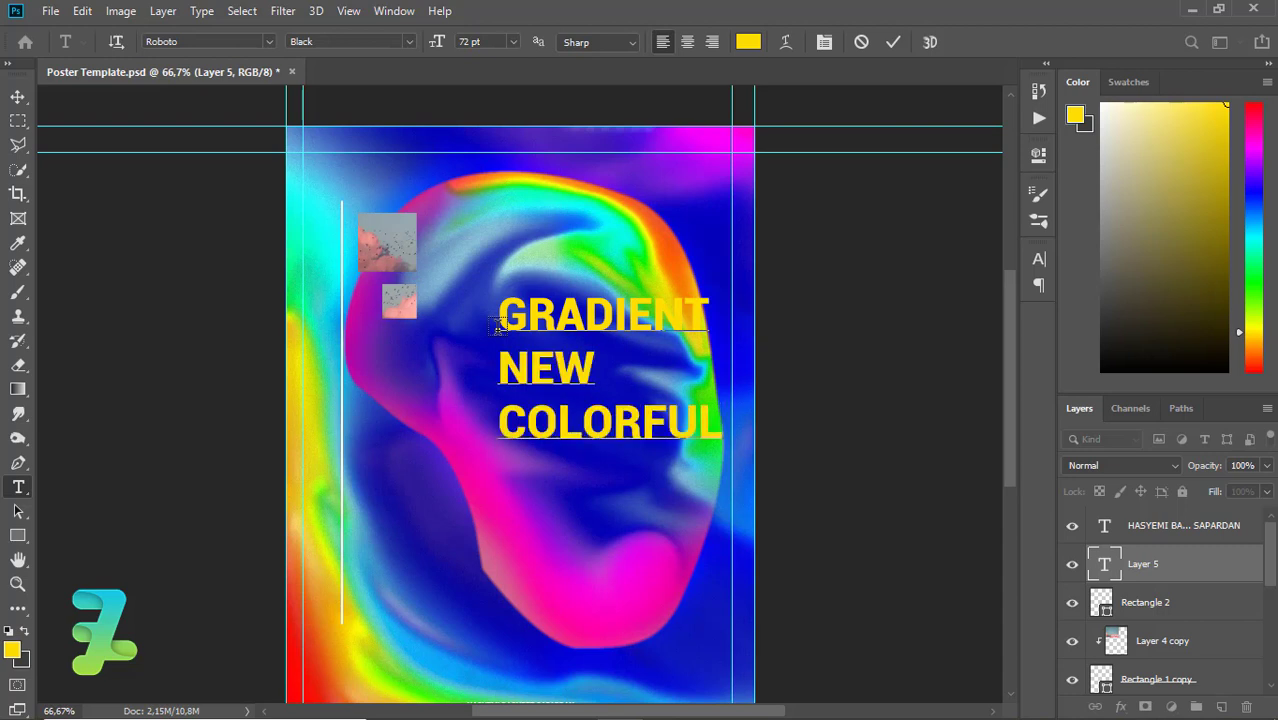
key(ctrl+a)
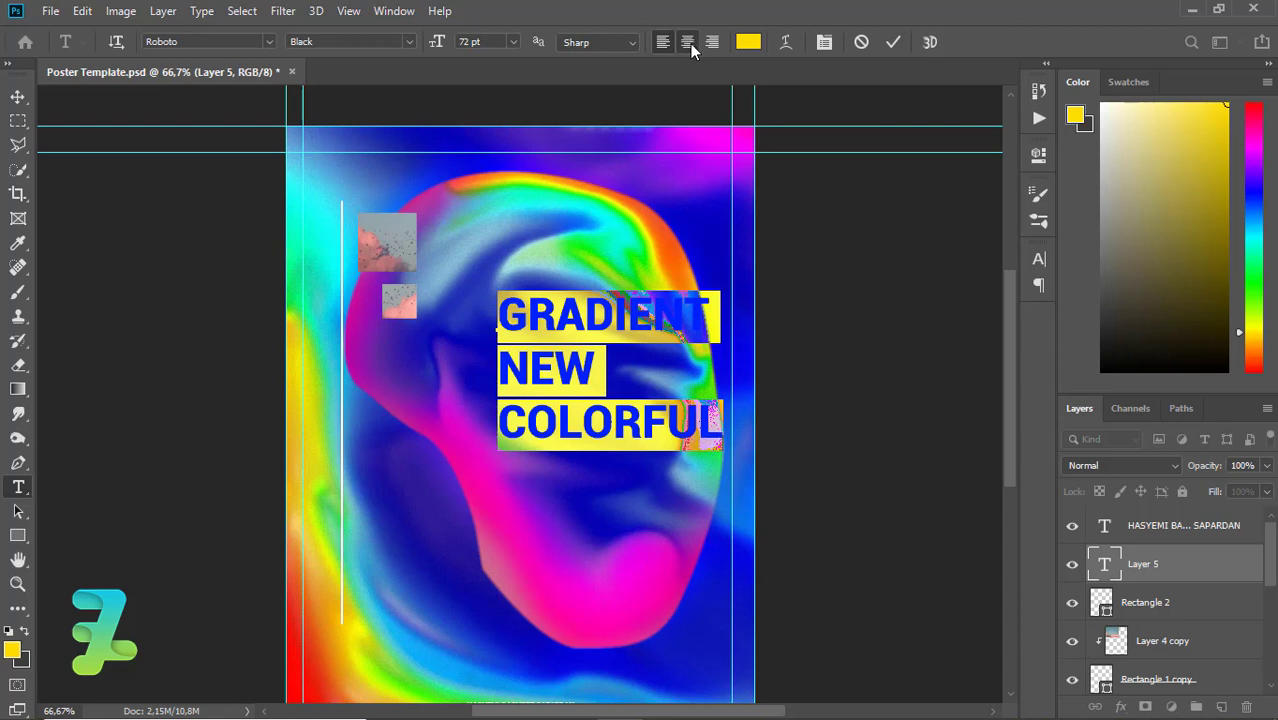
Center-align the text and change its font style to Regular.
click(688, 41)
click(409, 41)
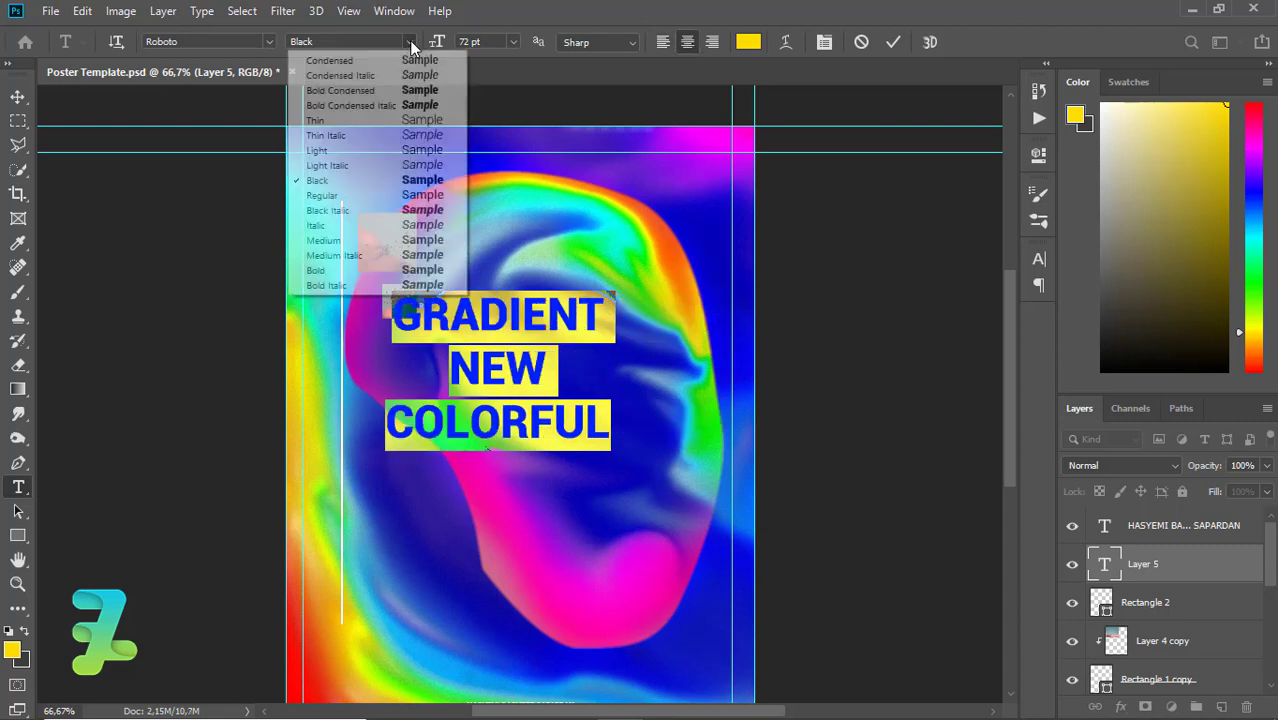
click(380, 195)
Set the text's tracking to 420, size to 60 pt and leading to 86 pt.
click(824, 43)
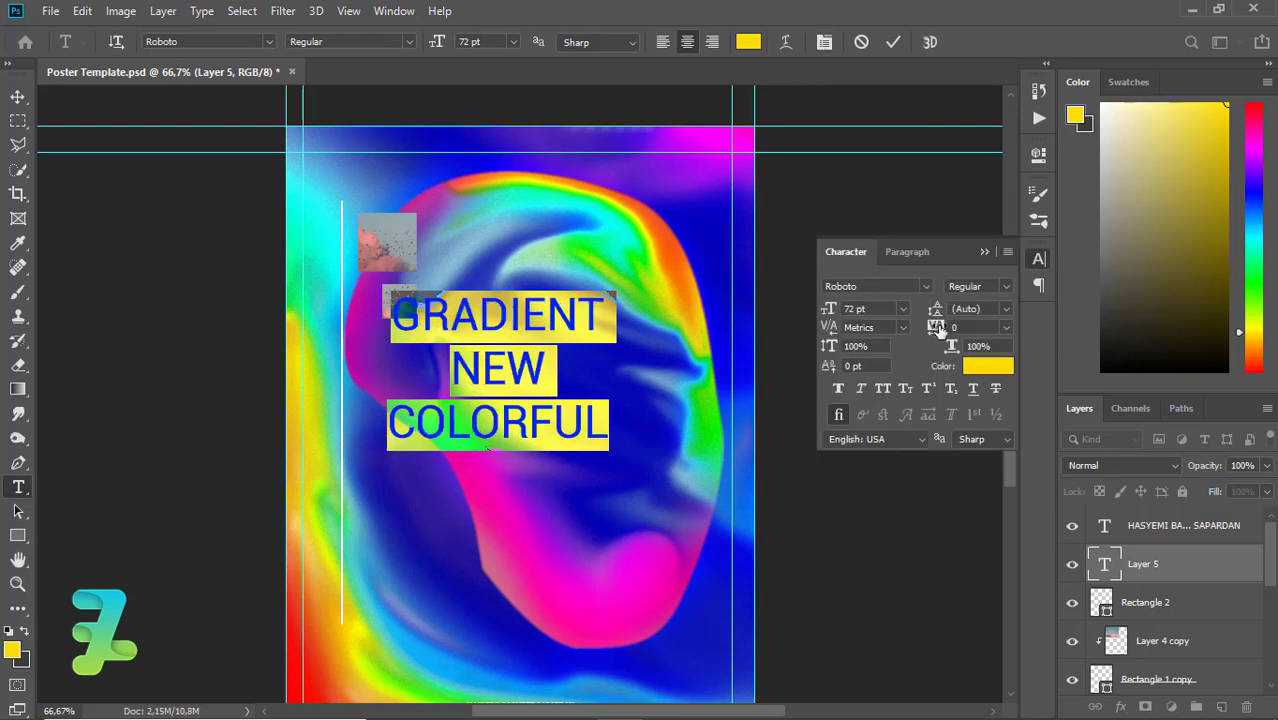
drag(937, 329, 958, 333)
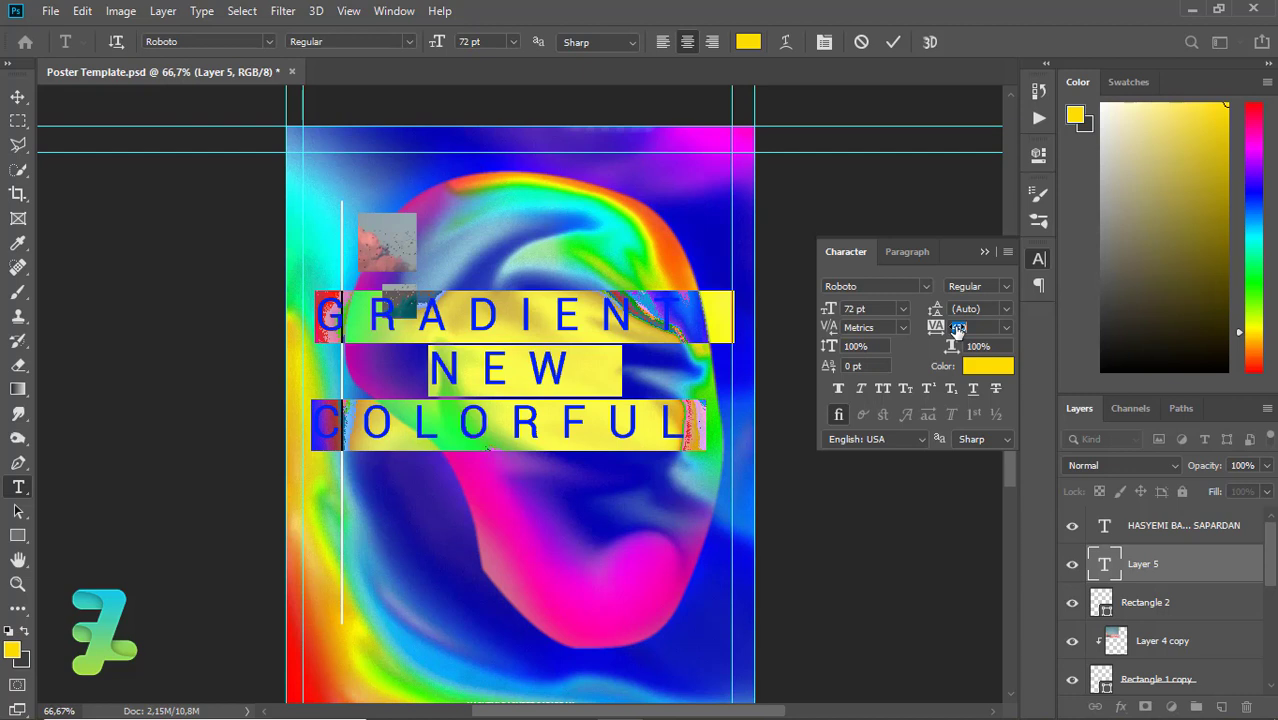
drag(958, 333, 489, 82)
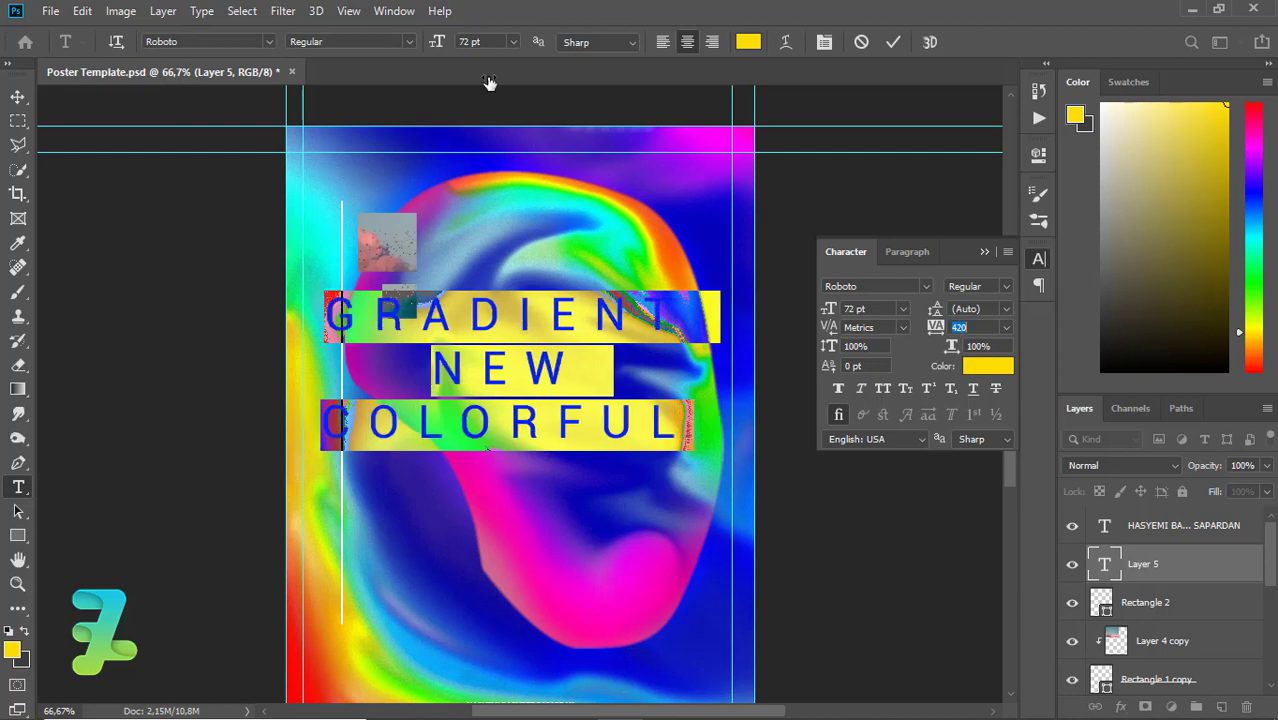
click(514, 42)
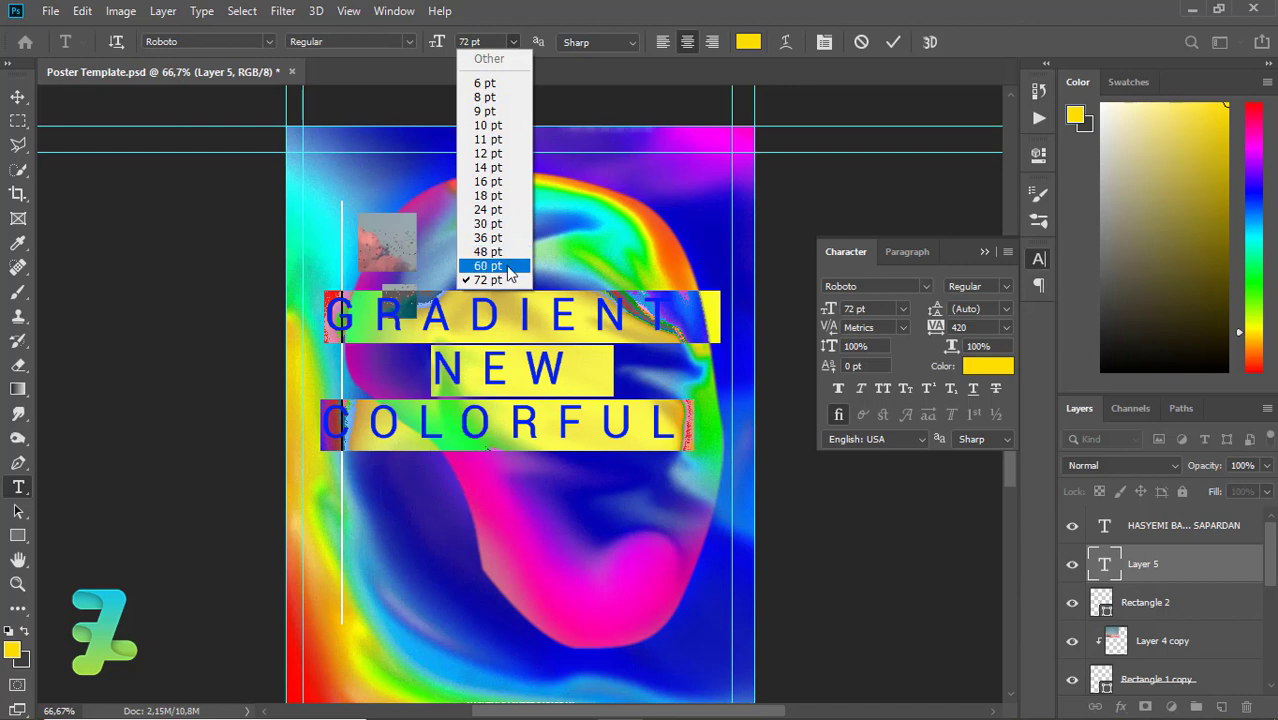
click(508, 266)
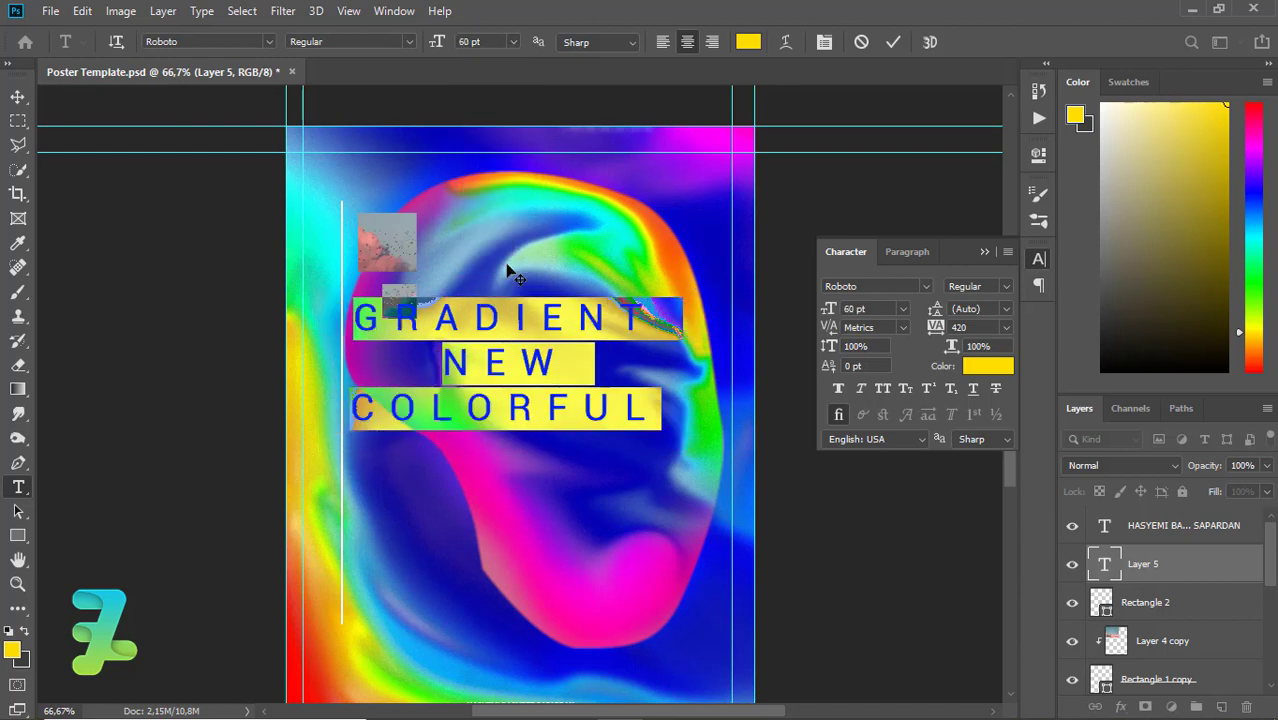
drag(936, 312, 956, 312)
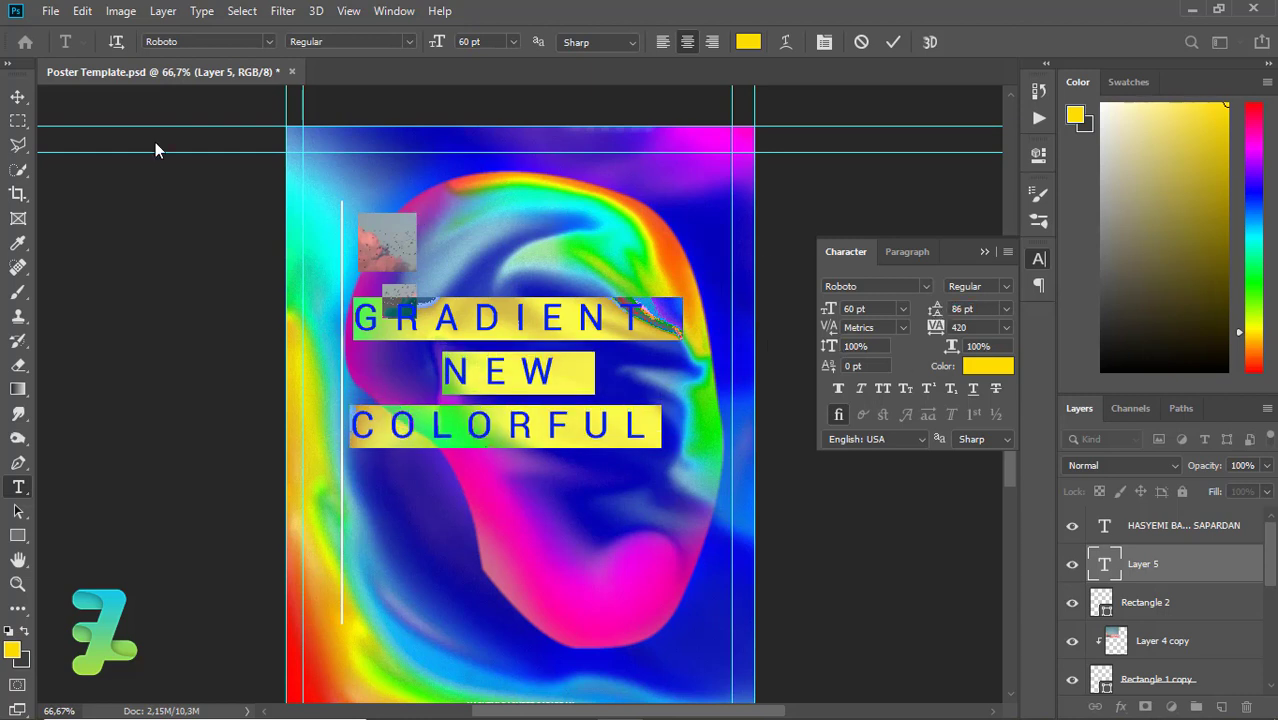
click(17, 96)
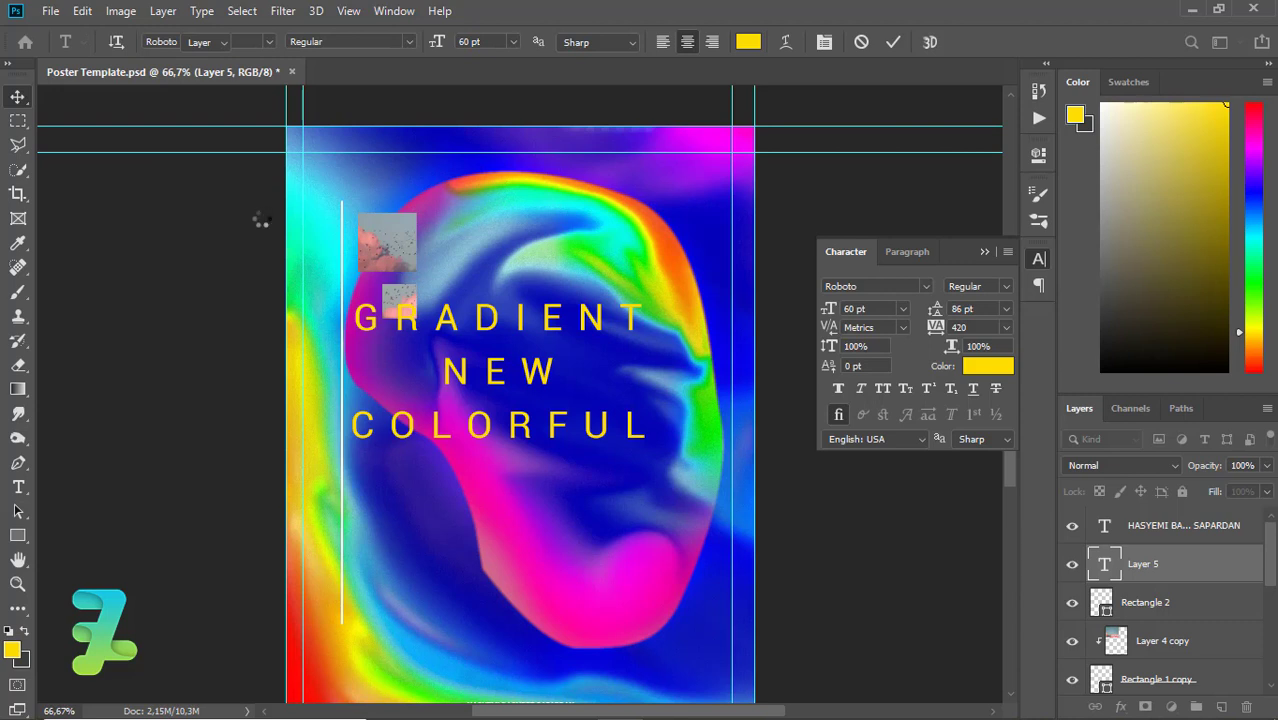
Rotate the GRADIENT NEW COLORFUL text layer to about 75° with Edit > Transform > Rotate.
key(alt+e)
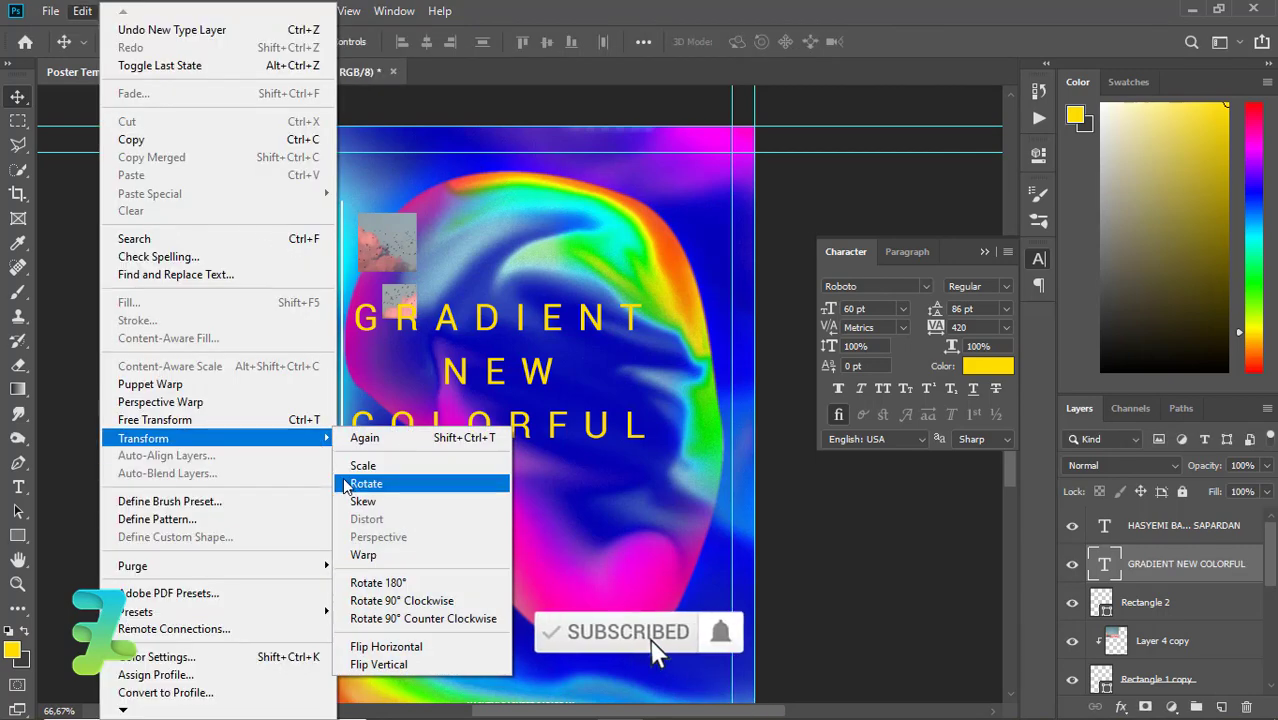
click(352, 483)
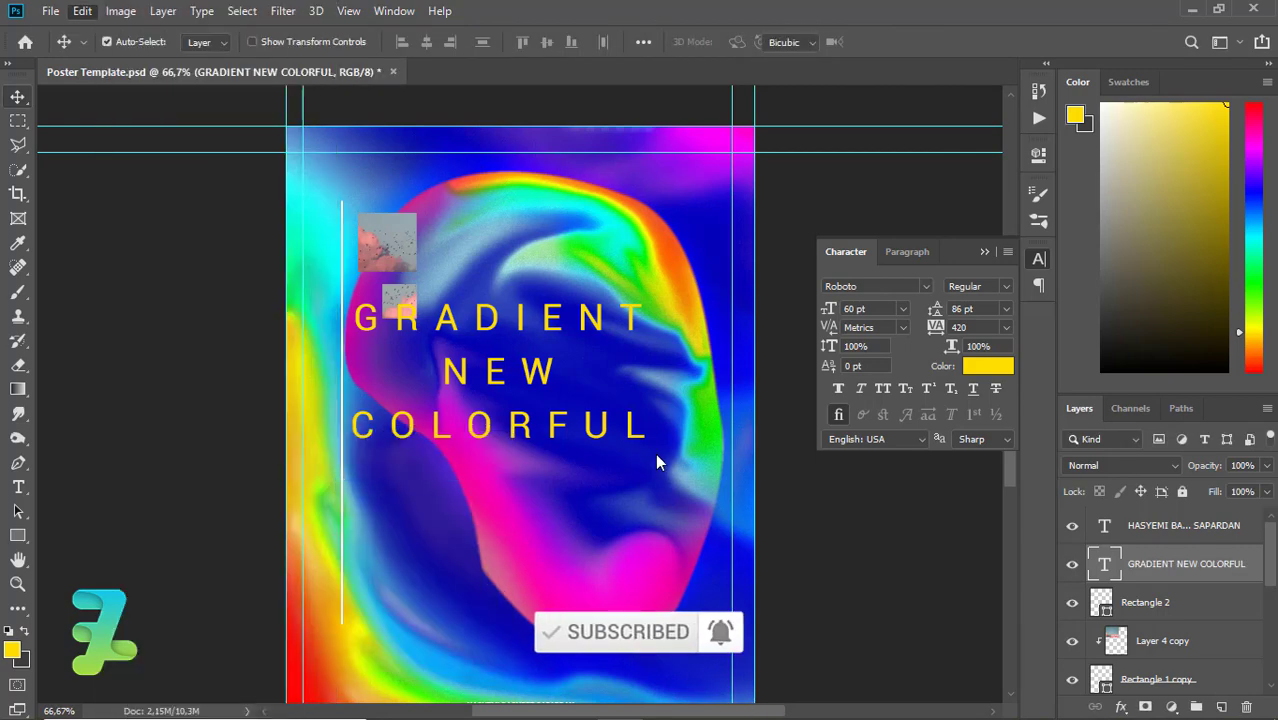
mouse_move(584, 531)
mouse_down()
mouse_move(519, 574)
mouse_move(427, 592)
mouse_up()
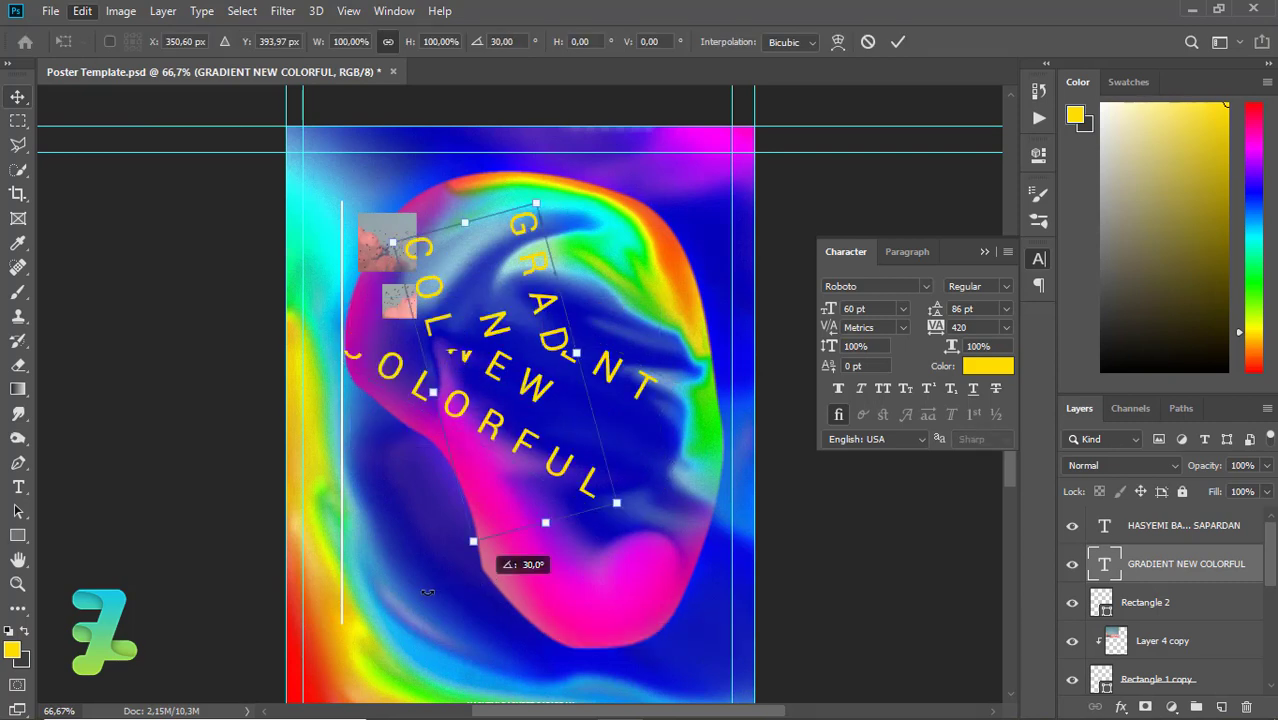
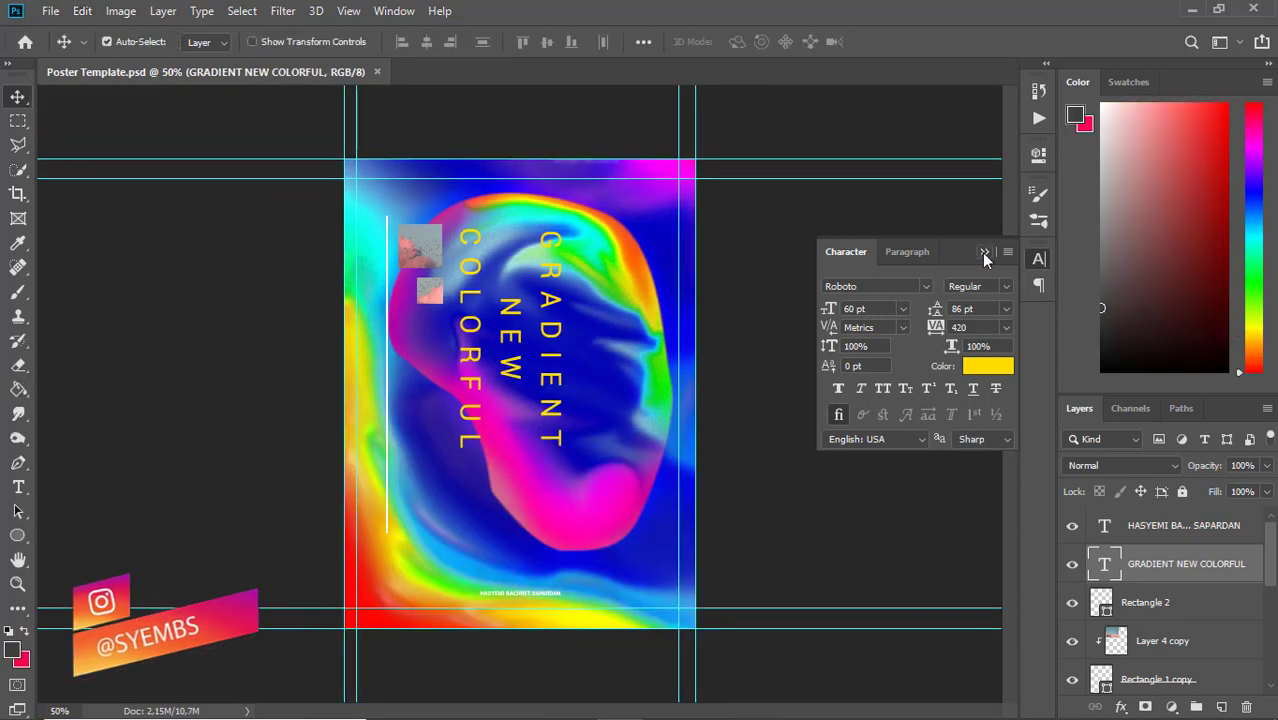
Centre the GRADIENT NEW COLORFUL title vertically on the canvas.
click(984, 251)
key(ctrl+a)
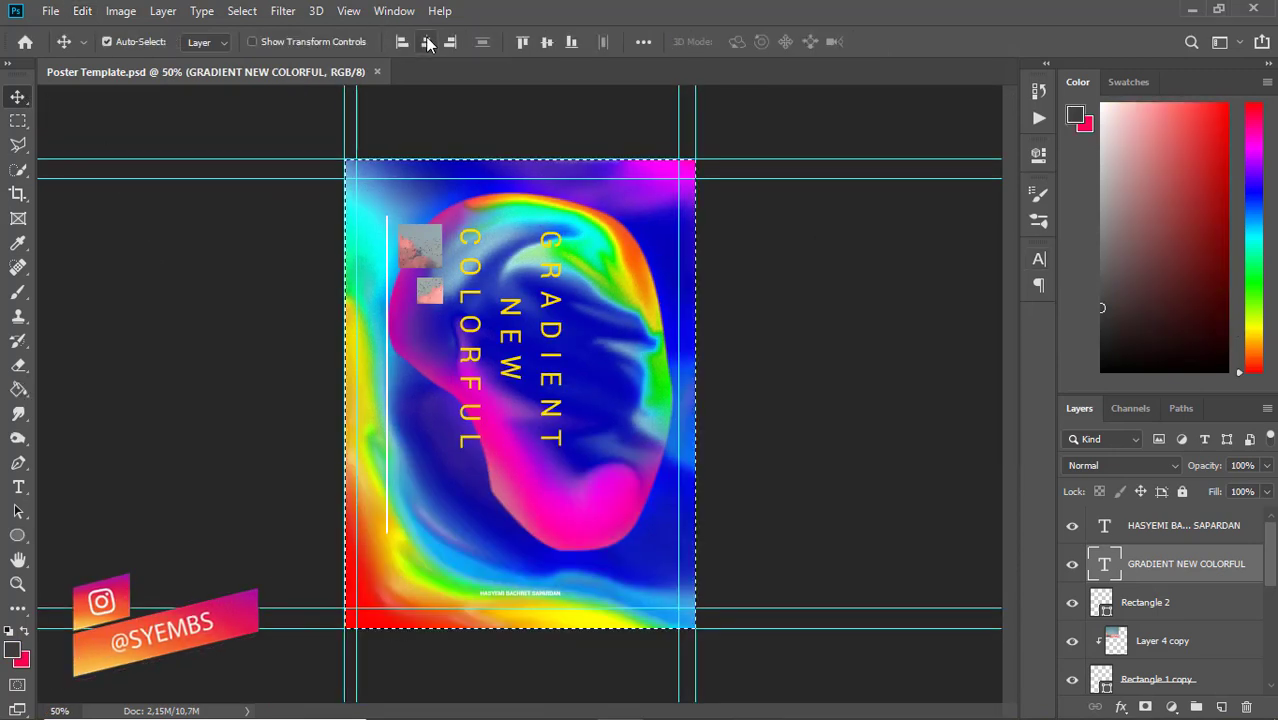
click(546, 41)
key(ctrl+d)
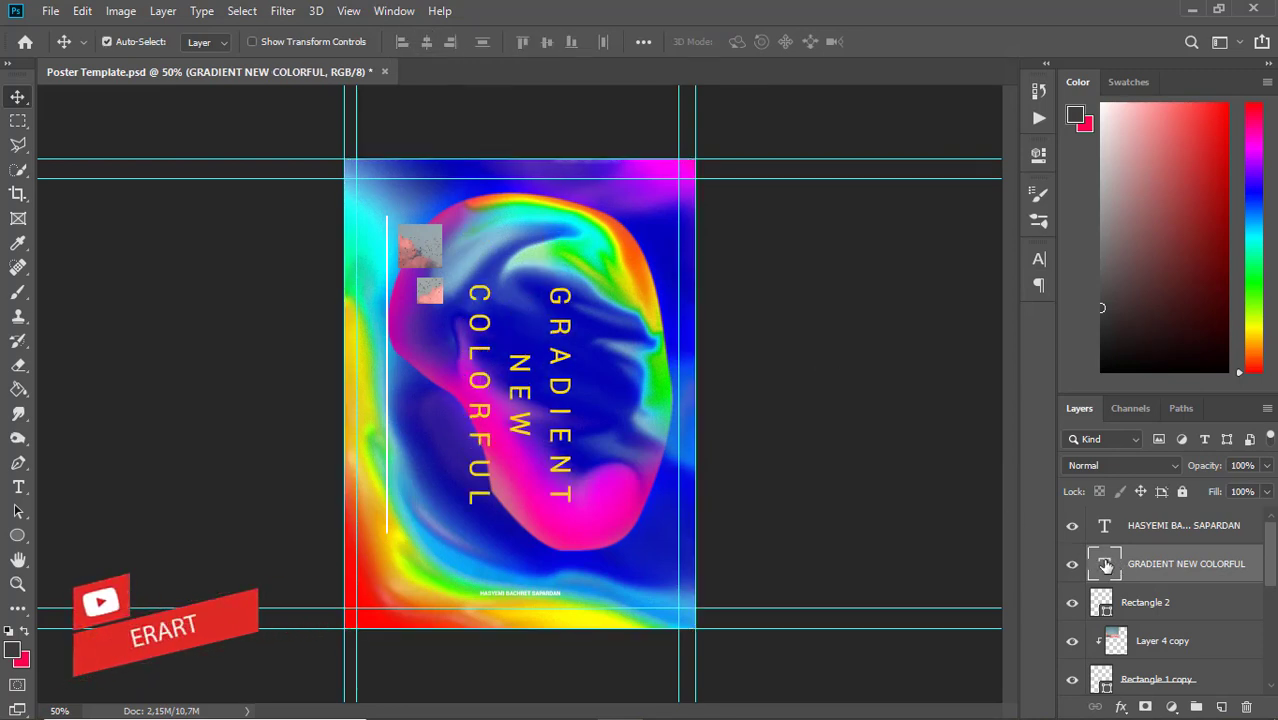
Restyle the title as 36 pt Roboto Black with 1580 tracking.
key(t)
double_click(1105, 564)
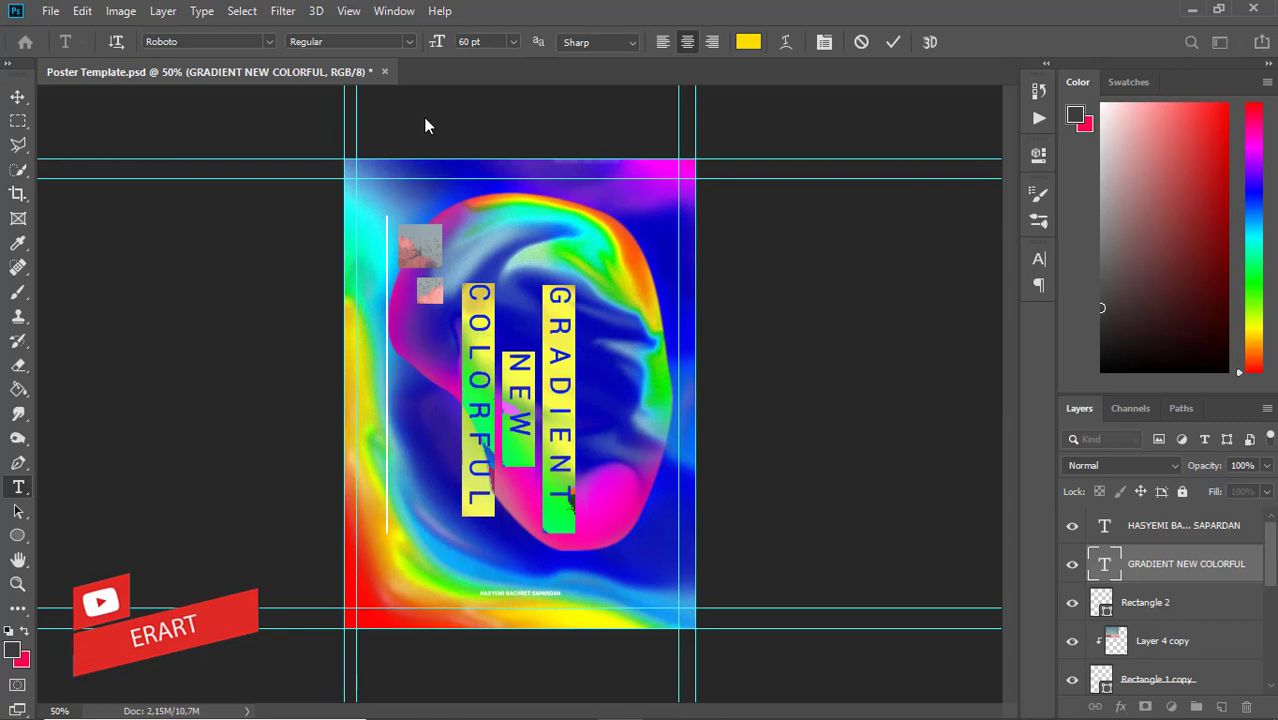
click(512, 42)
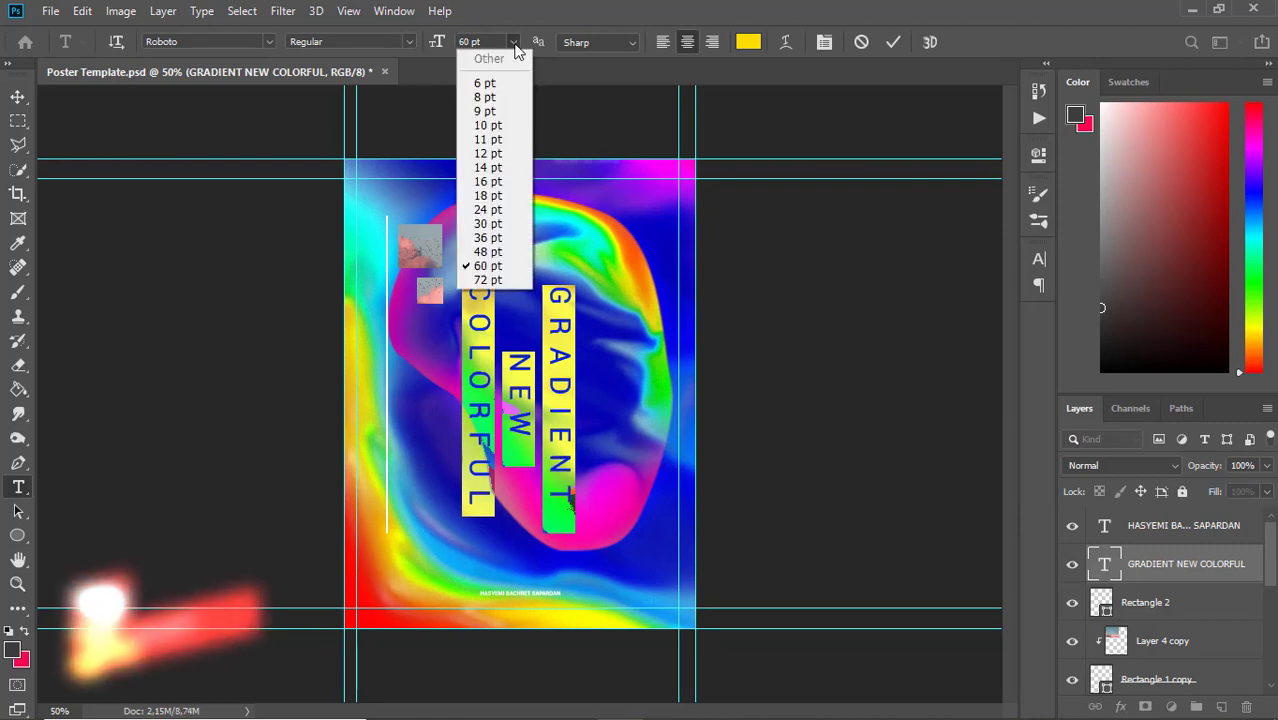
click(490, 252)
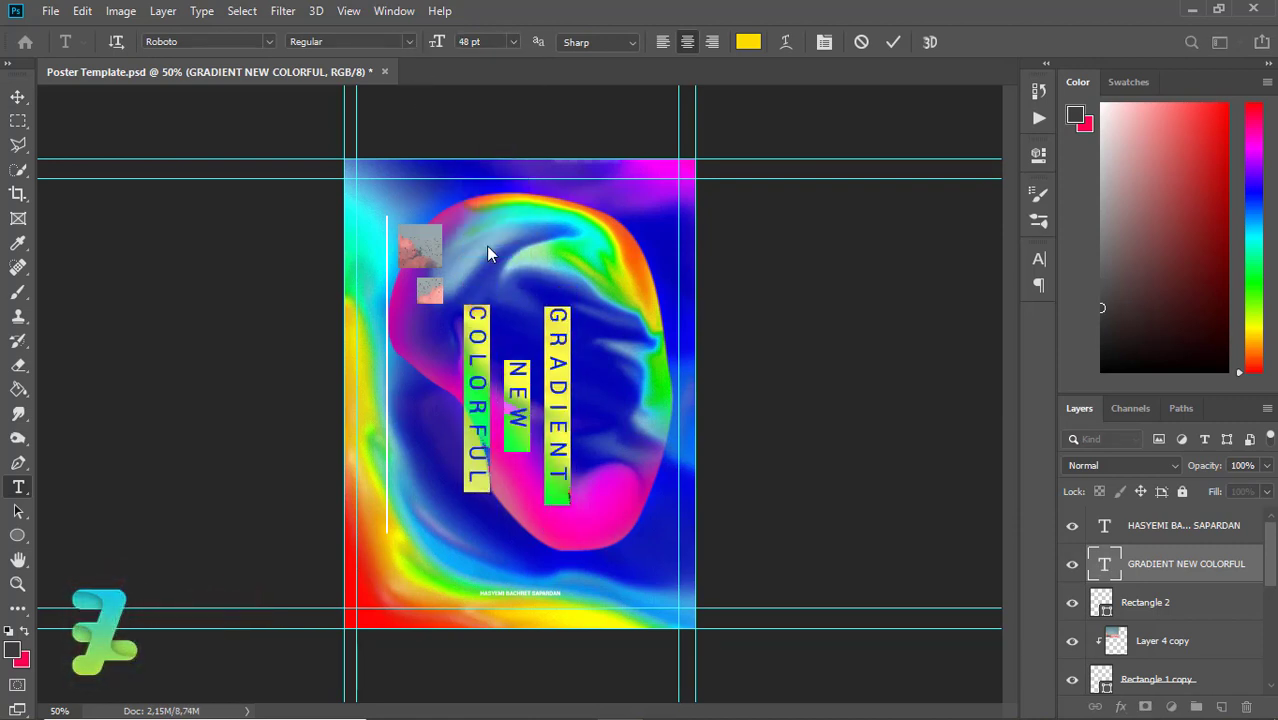
click(512, 42)
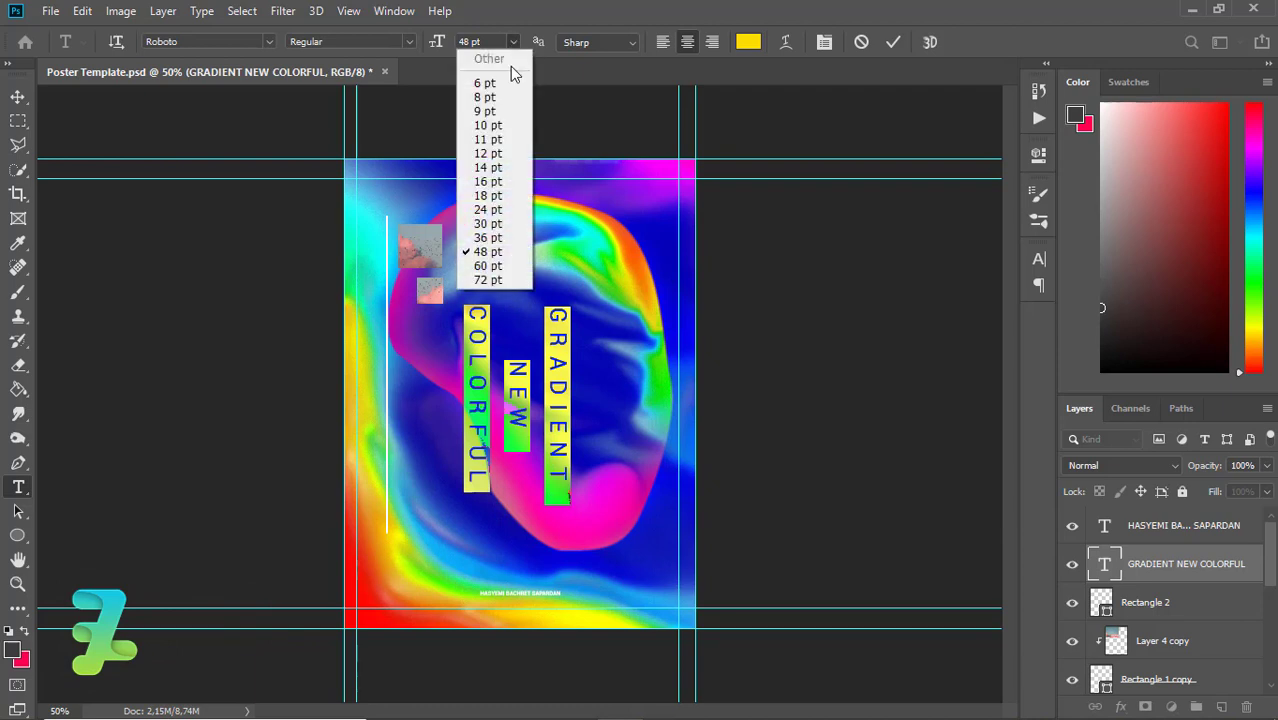
click(500, 238)
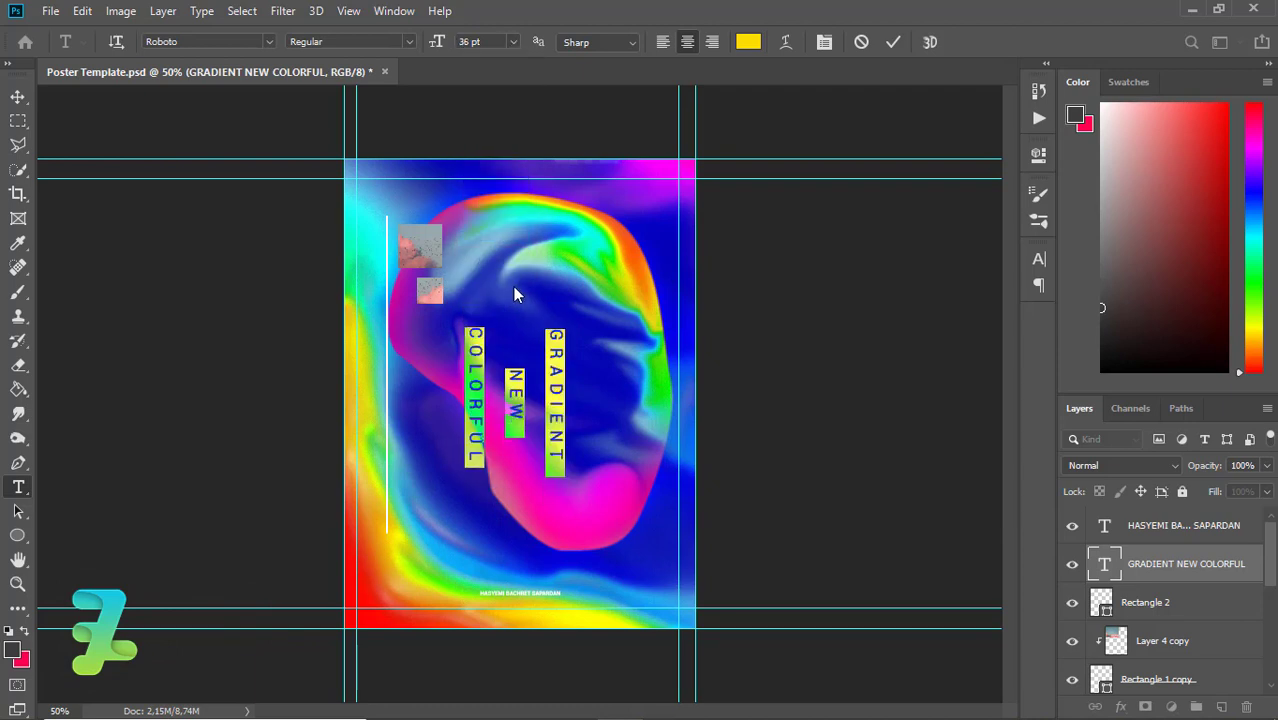
click(408, 41)
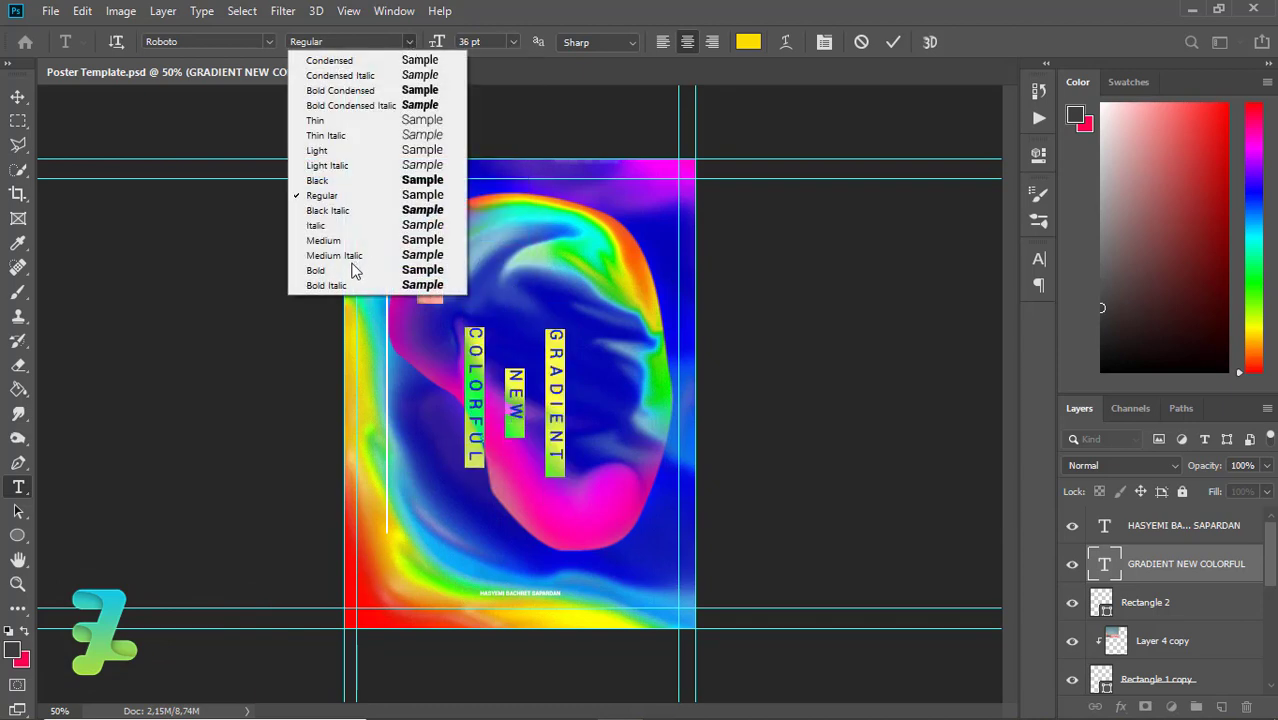
click(335, 181)
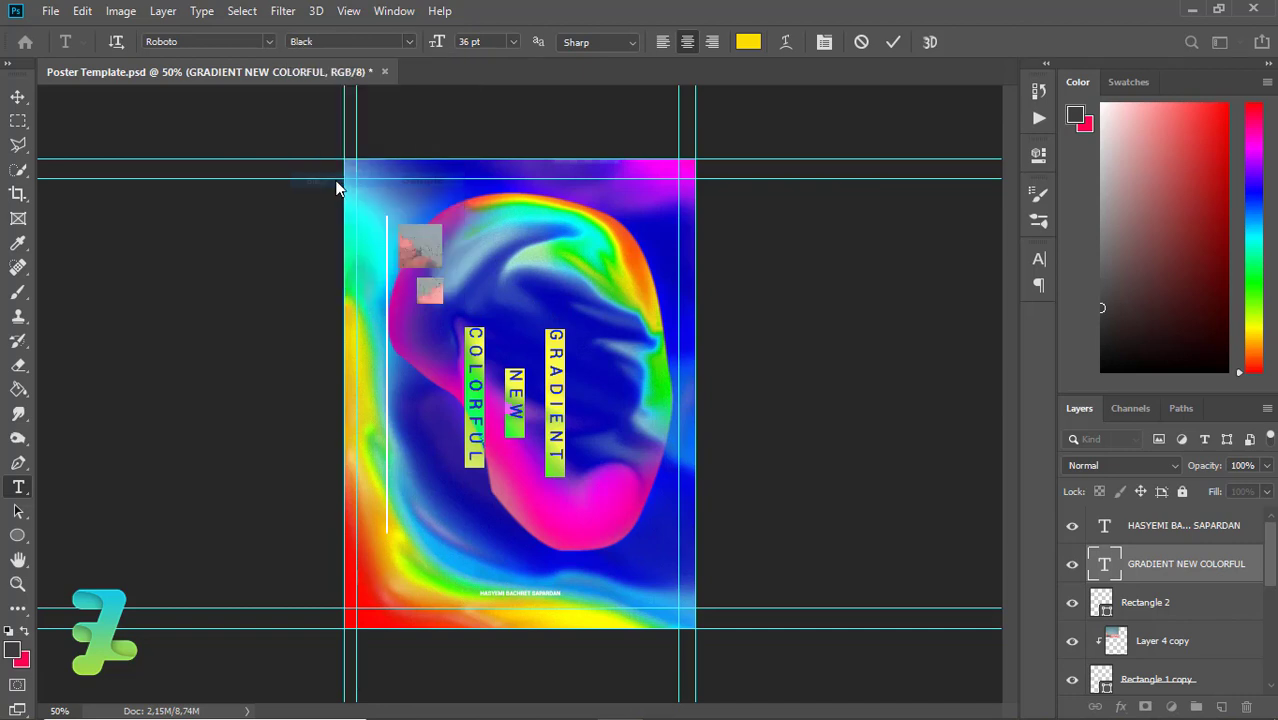
click(822, 42)
drag(950, 335, 990, 345)
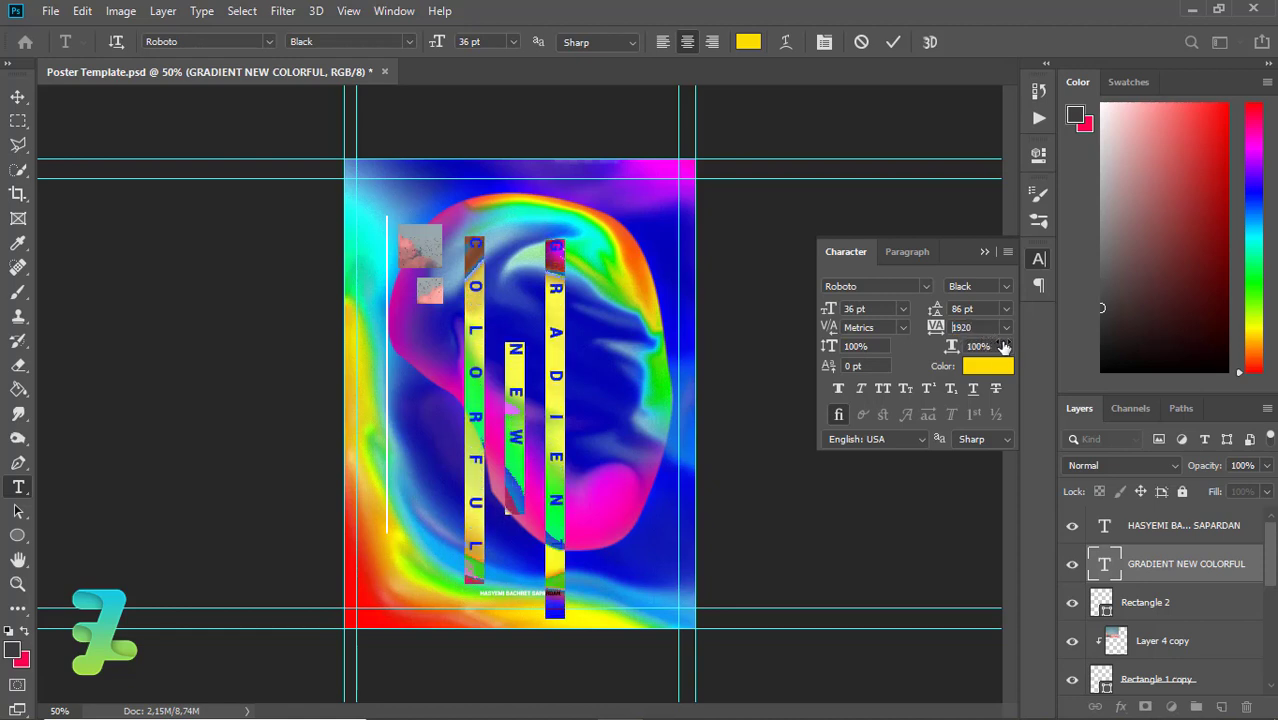
click(18, 97)
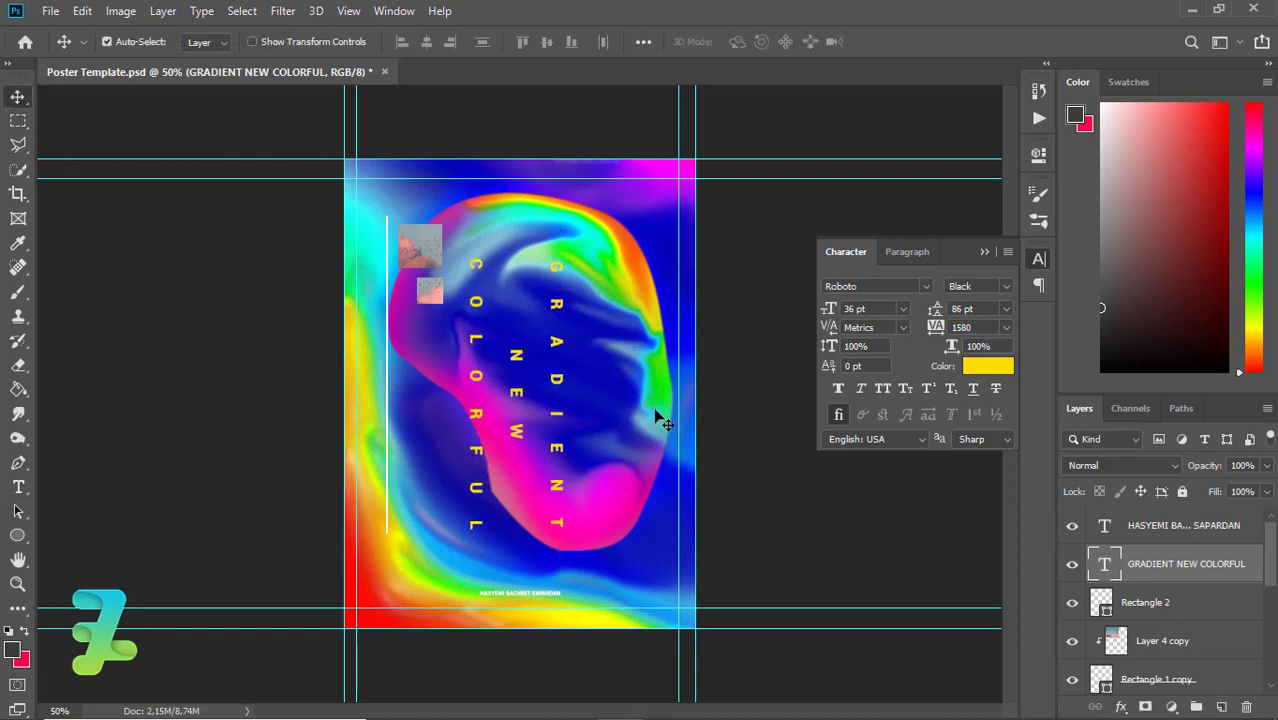
Enlarge the title's bounding box slightly with Free Transform.
key(ctrl+t)
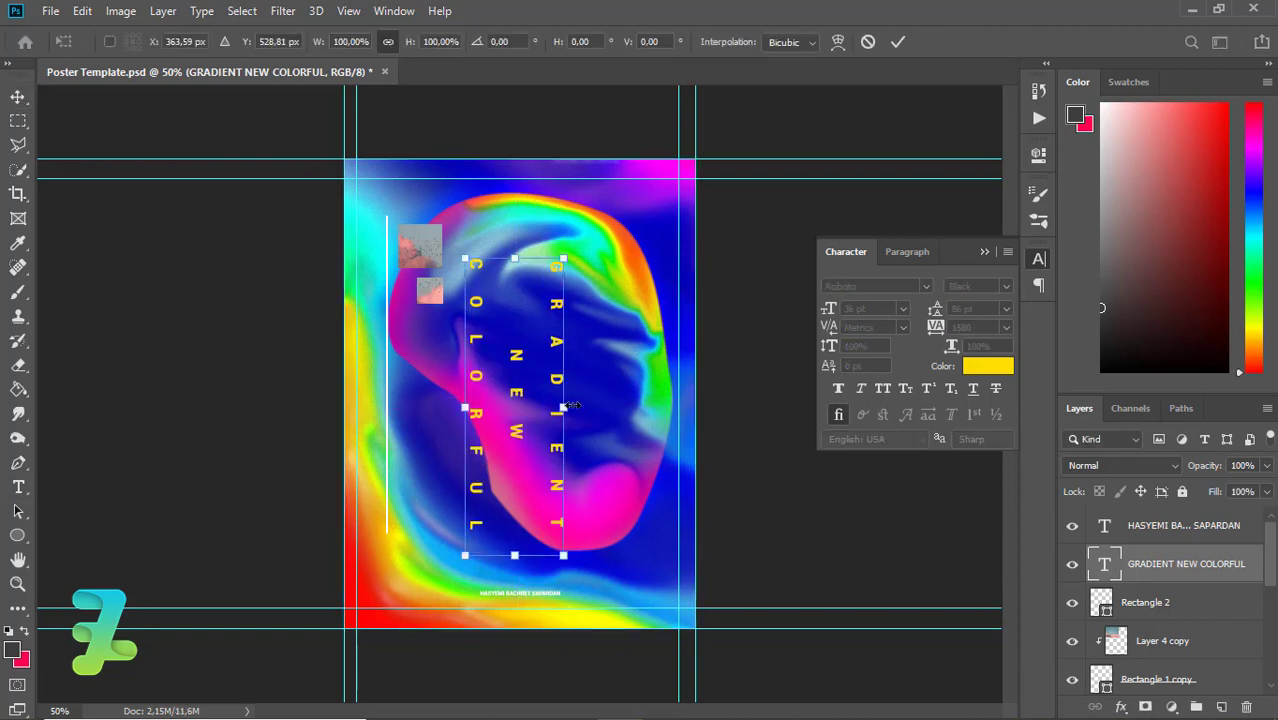
drag(559, 407, 564, 409)
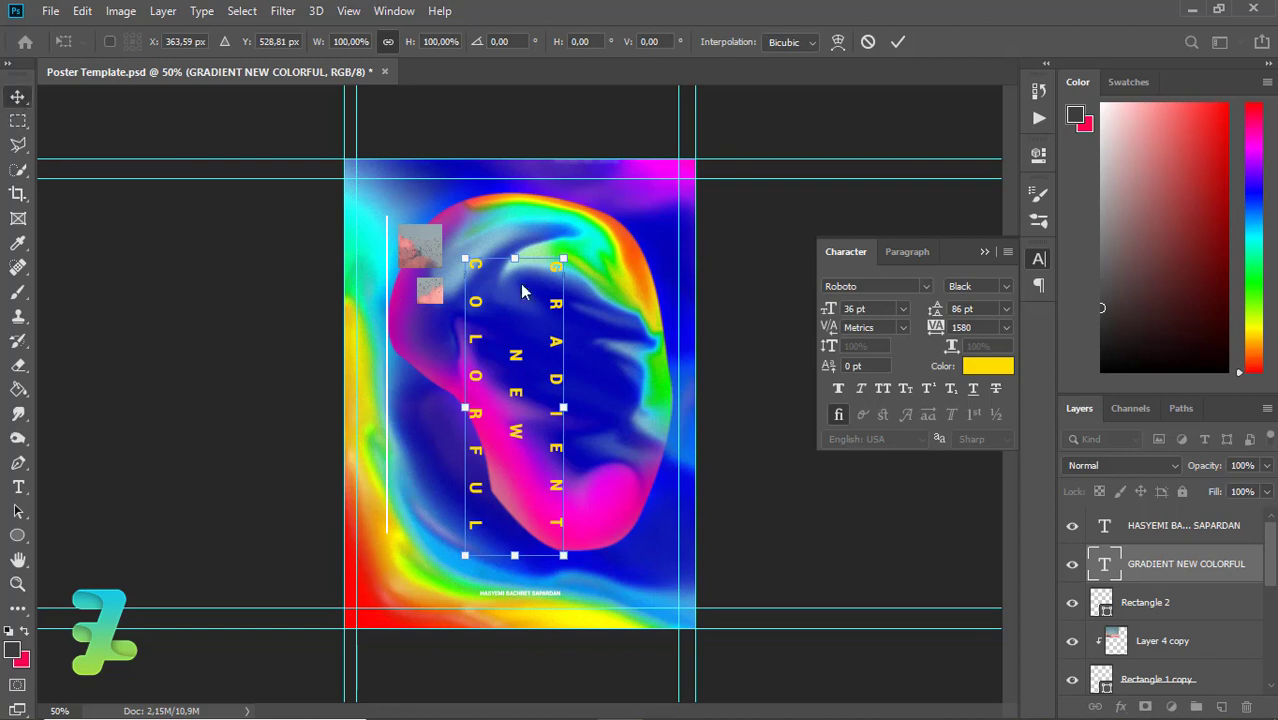
key(Return)
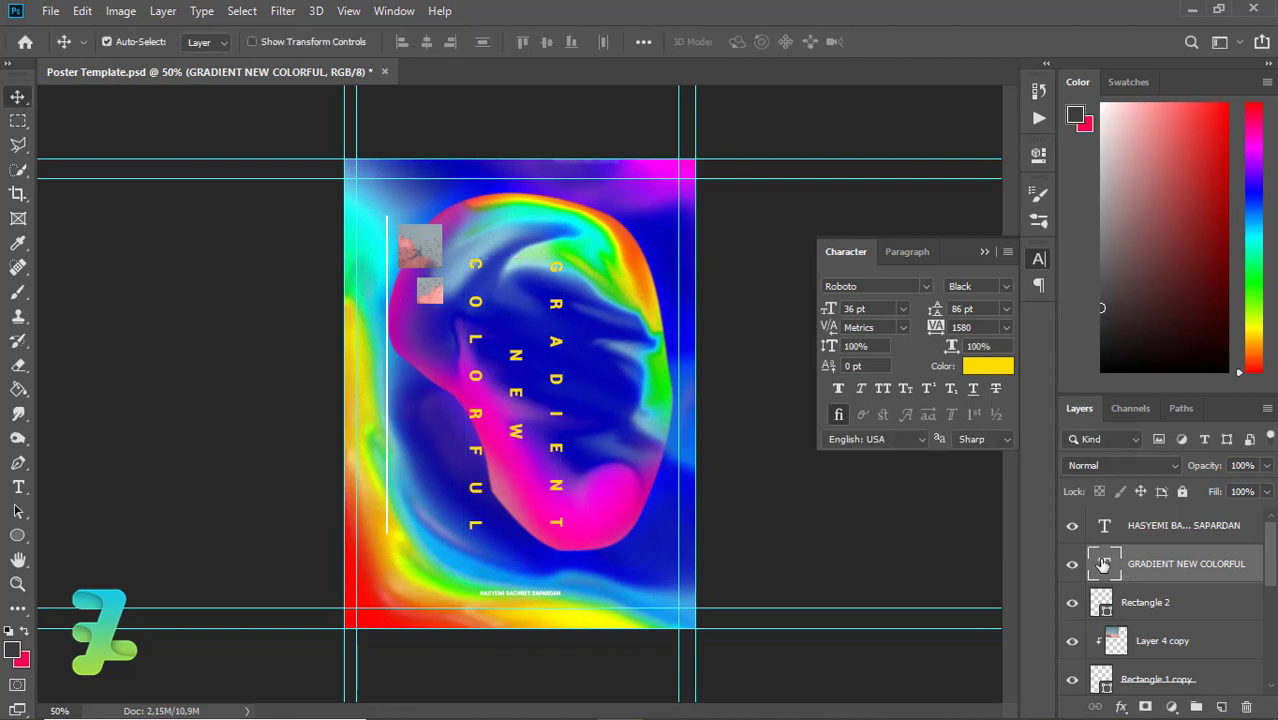
Increase the title's leading so its three columns sit further apart.
key(t)
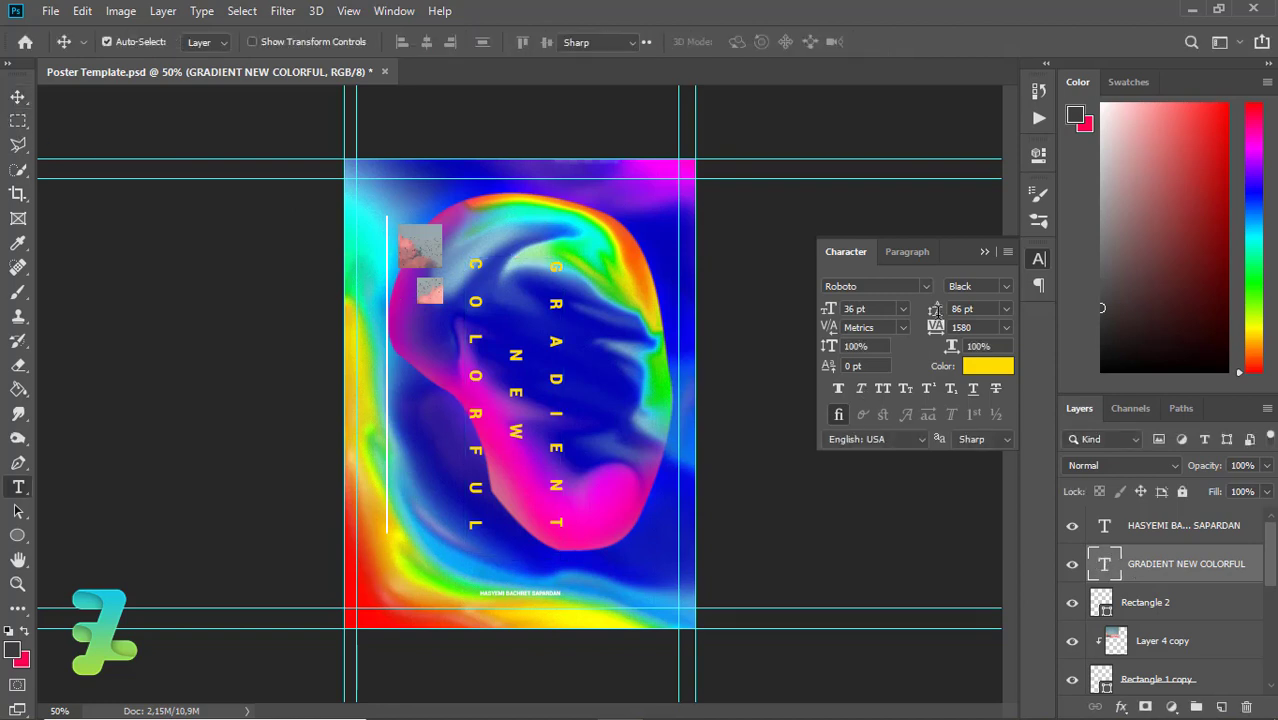
key(Return)
drag(948, 311, 955, 313)
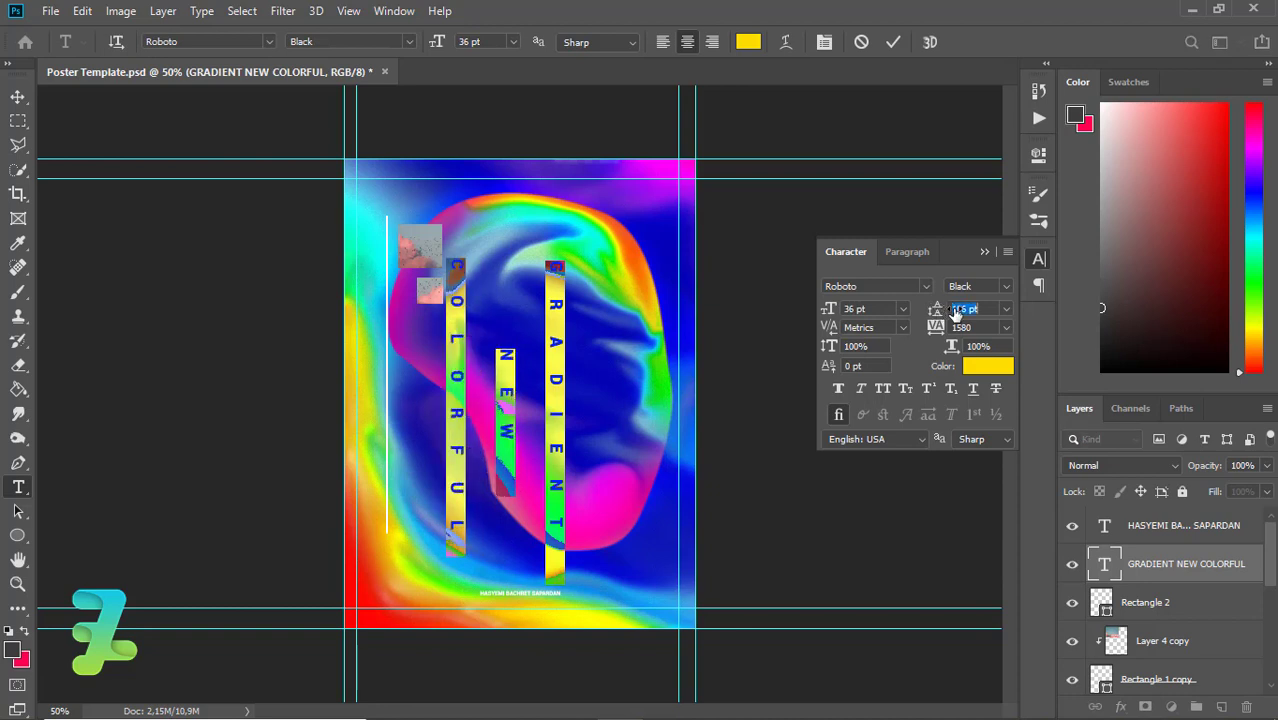
click(982, 251)
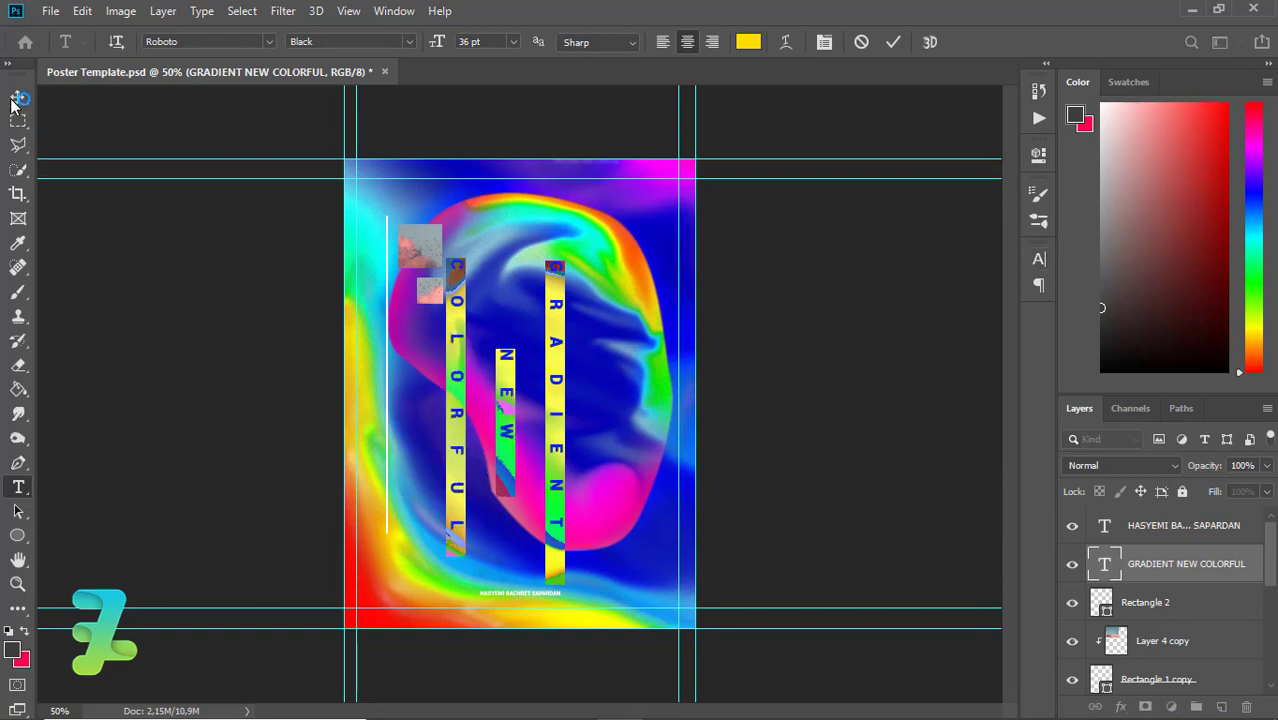
key(ctrl+Return)
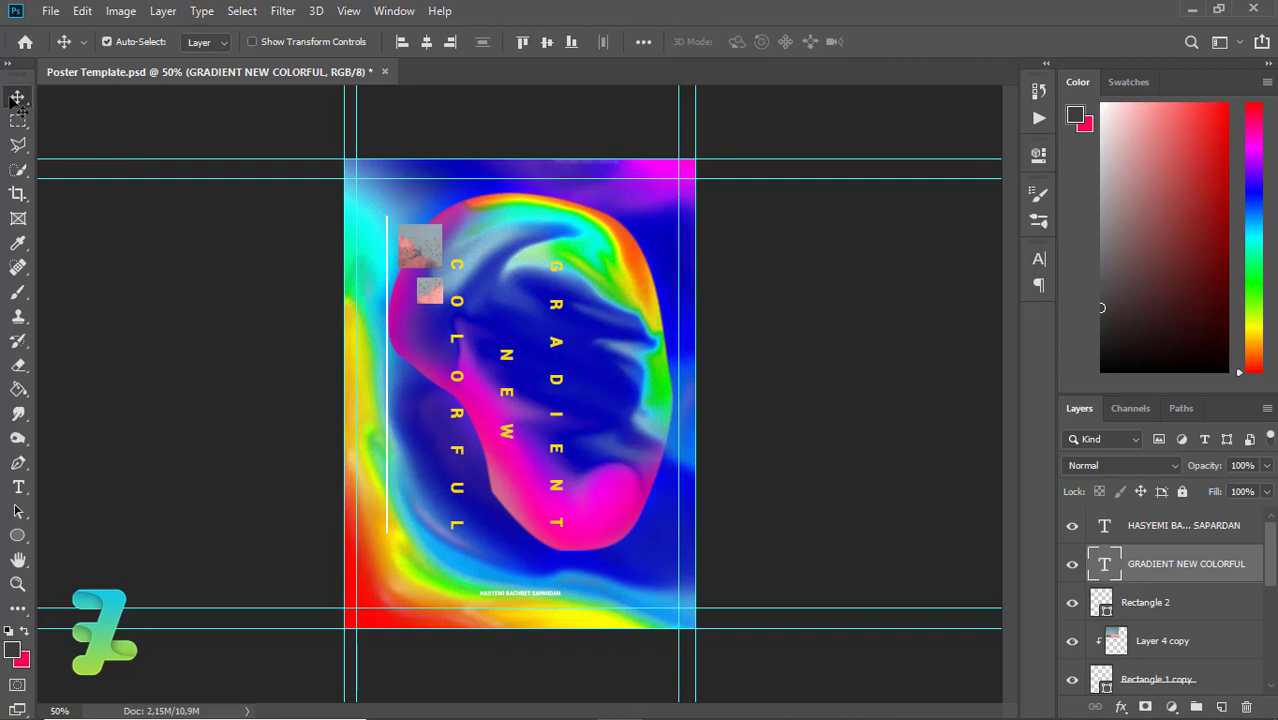
Centre the title horizontally on the poster, then nudge it two steps right.
key(ctrl+a)
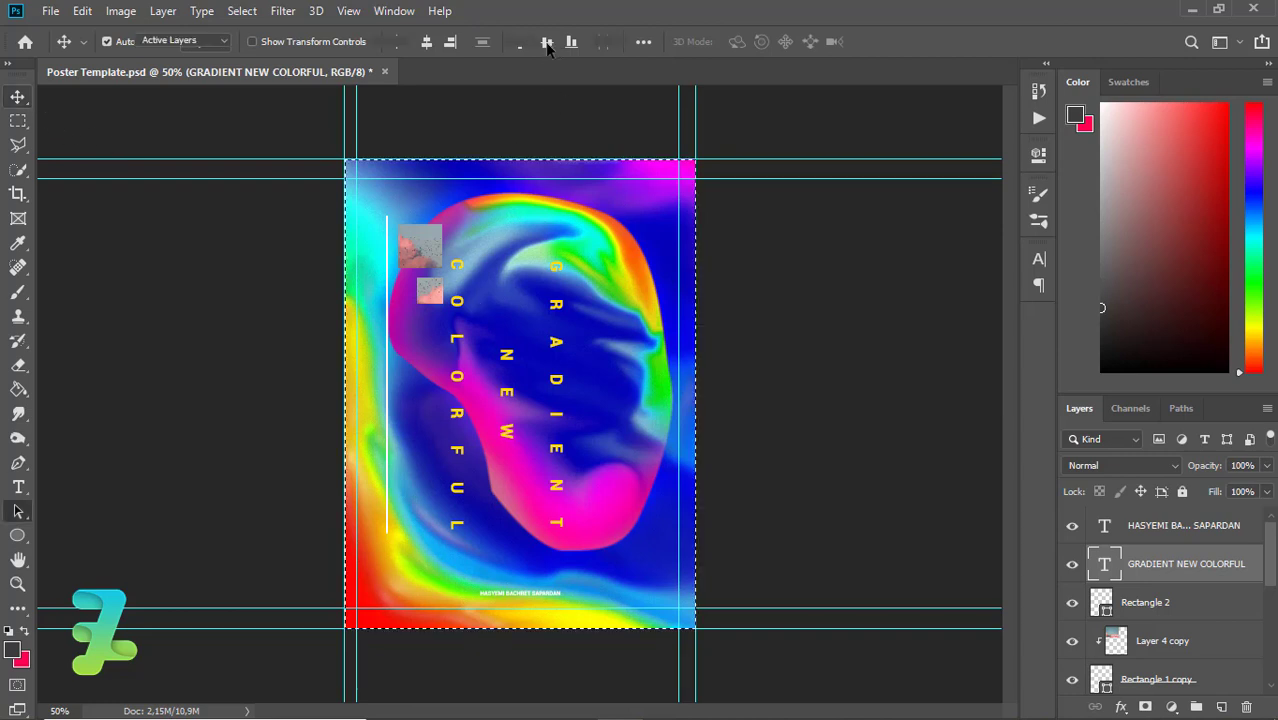
key(v)
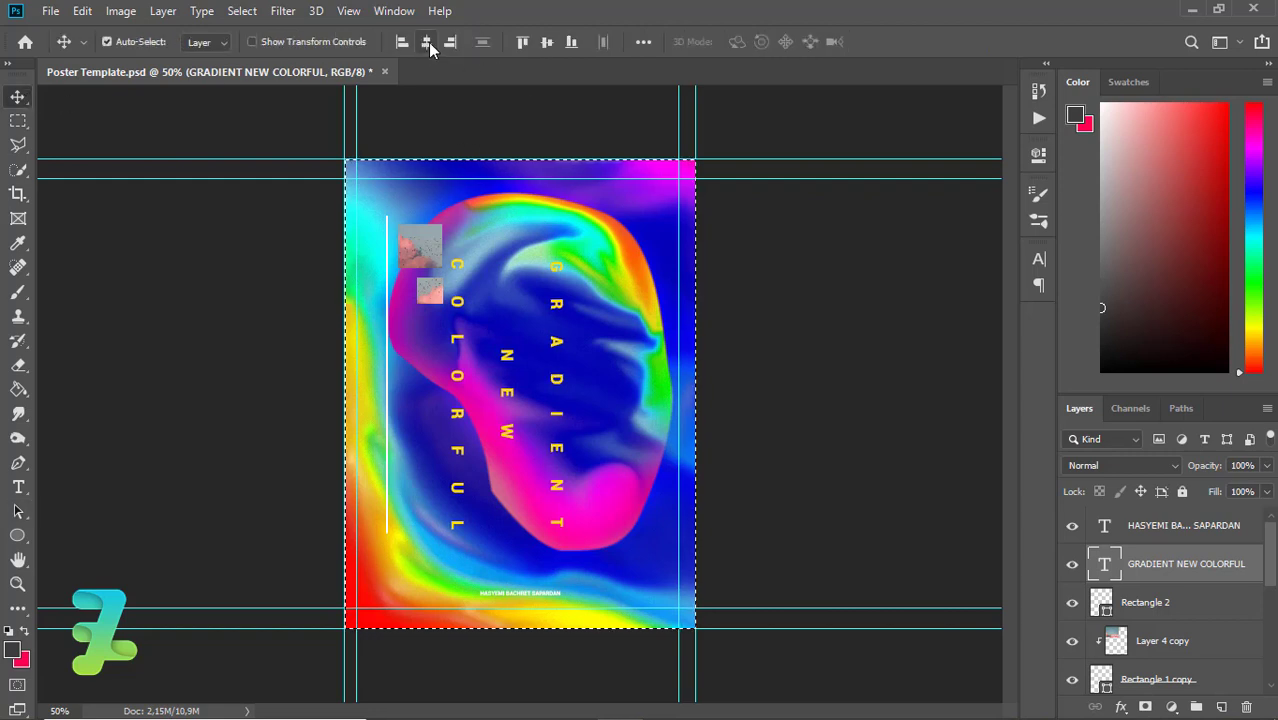
click(428, 42)
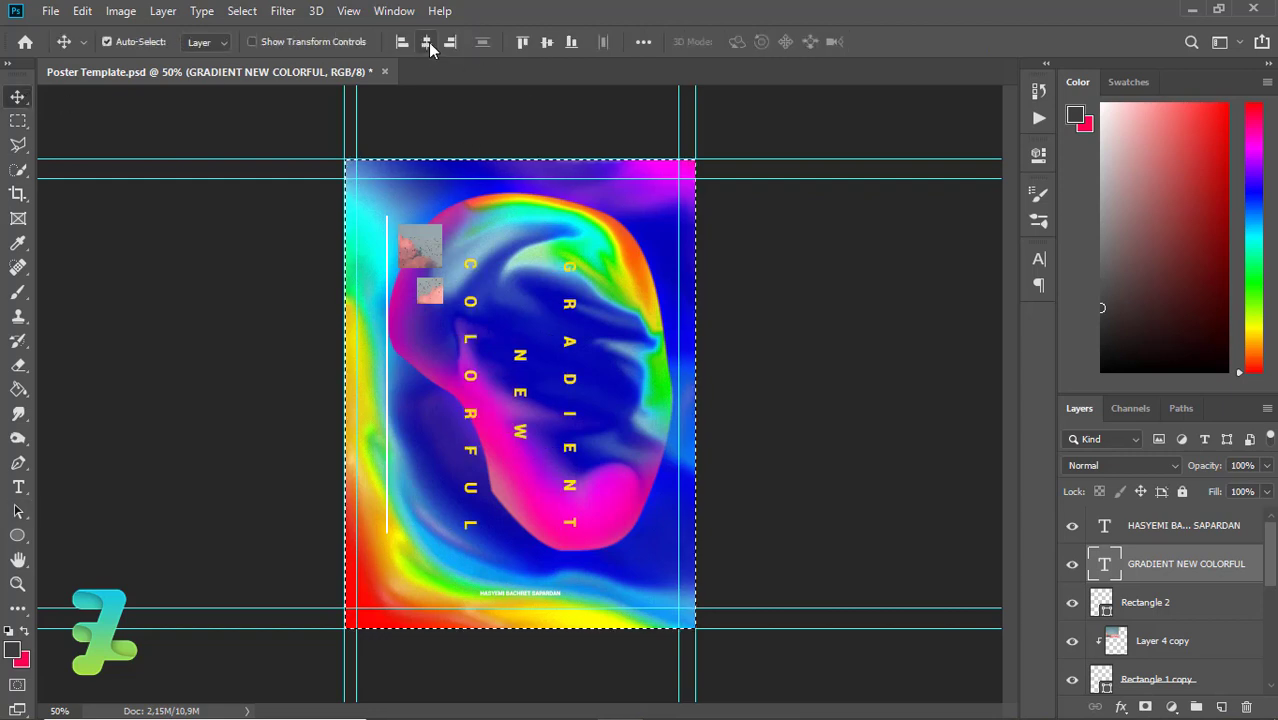
key(ctrl)
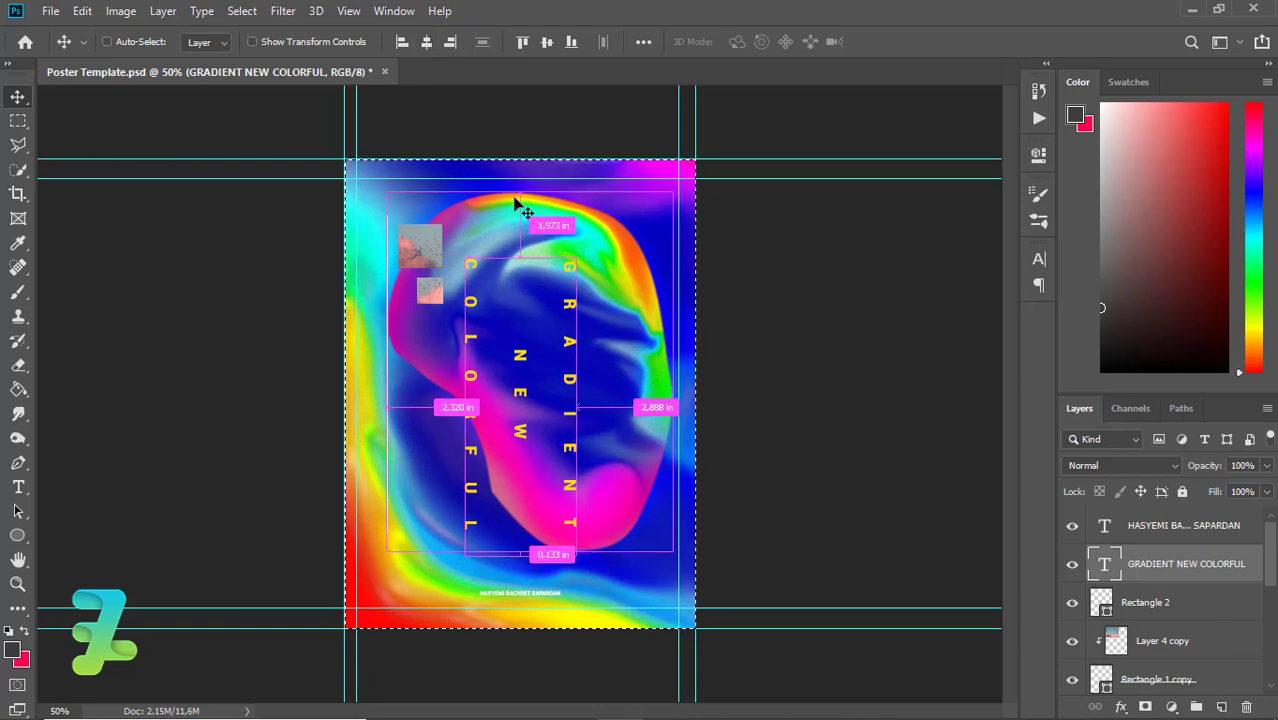
key(ctrl+d)
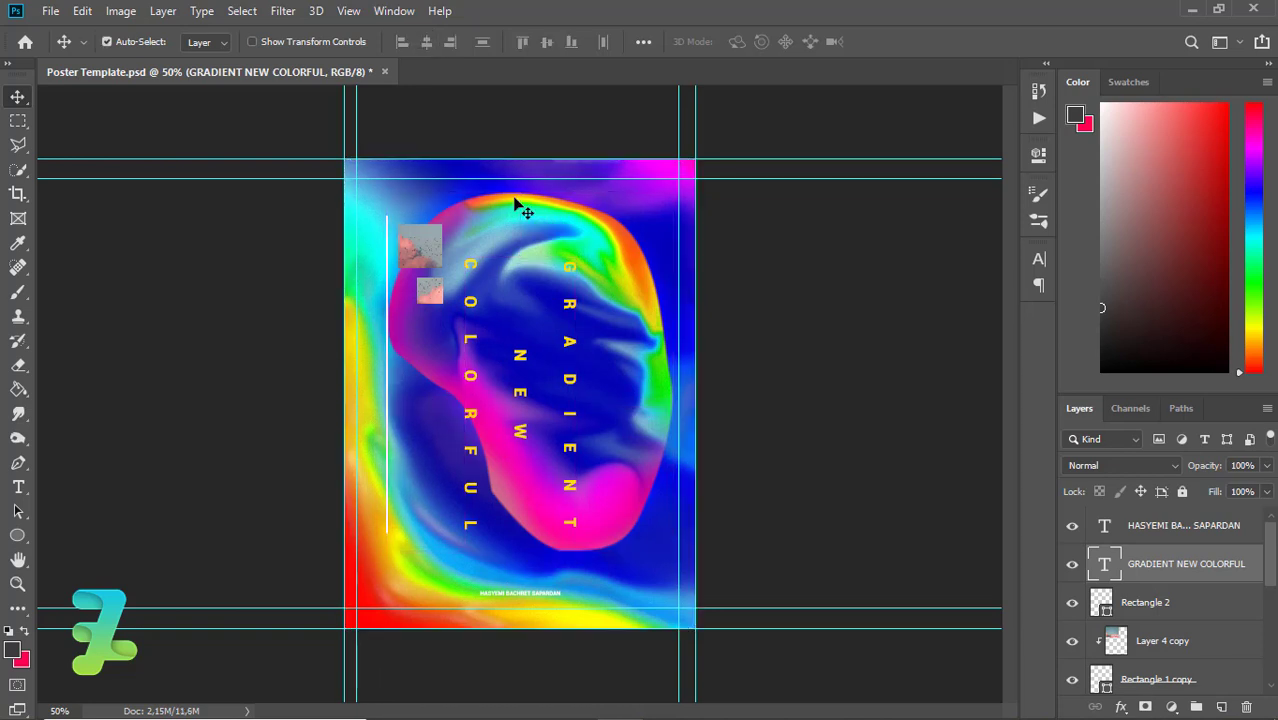
key(Right)
key(Right)
key(Right)
key(Right)
key(Right)
key(Right)
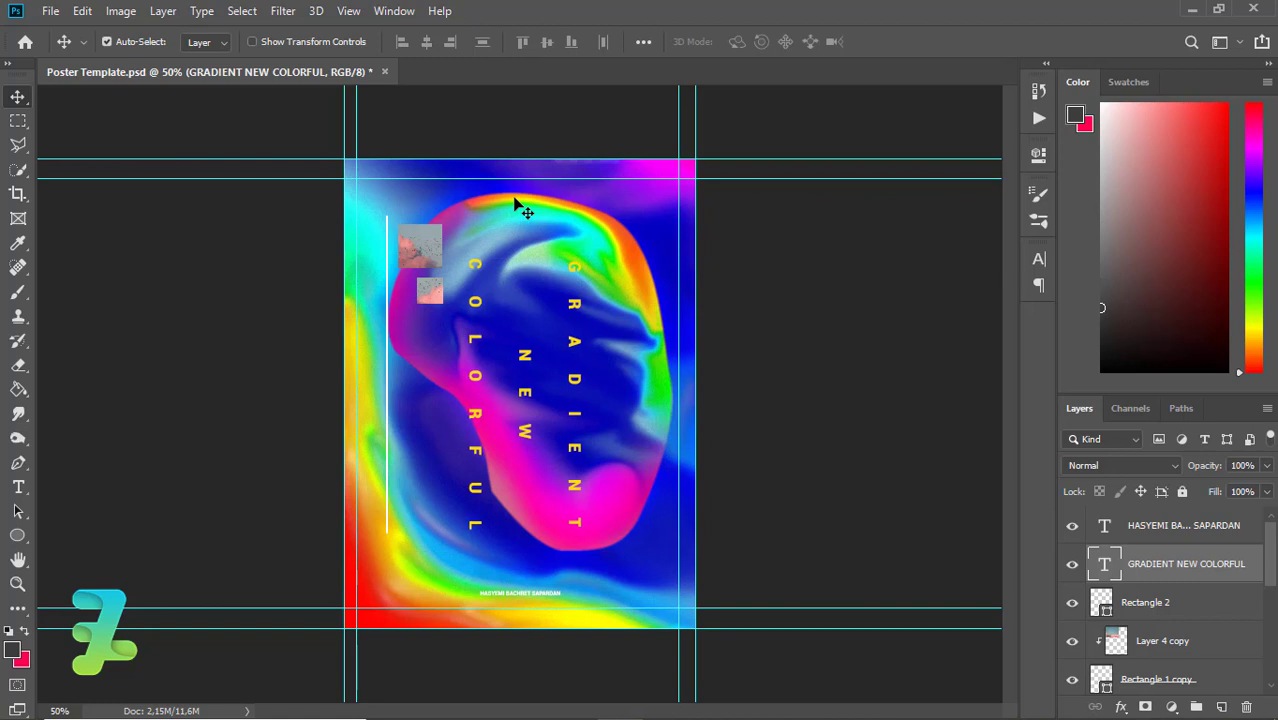
key(Right)
key(Right)
key(Right)
Add a new empty layer clipped to the title text.
click(1222, 707)
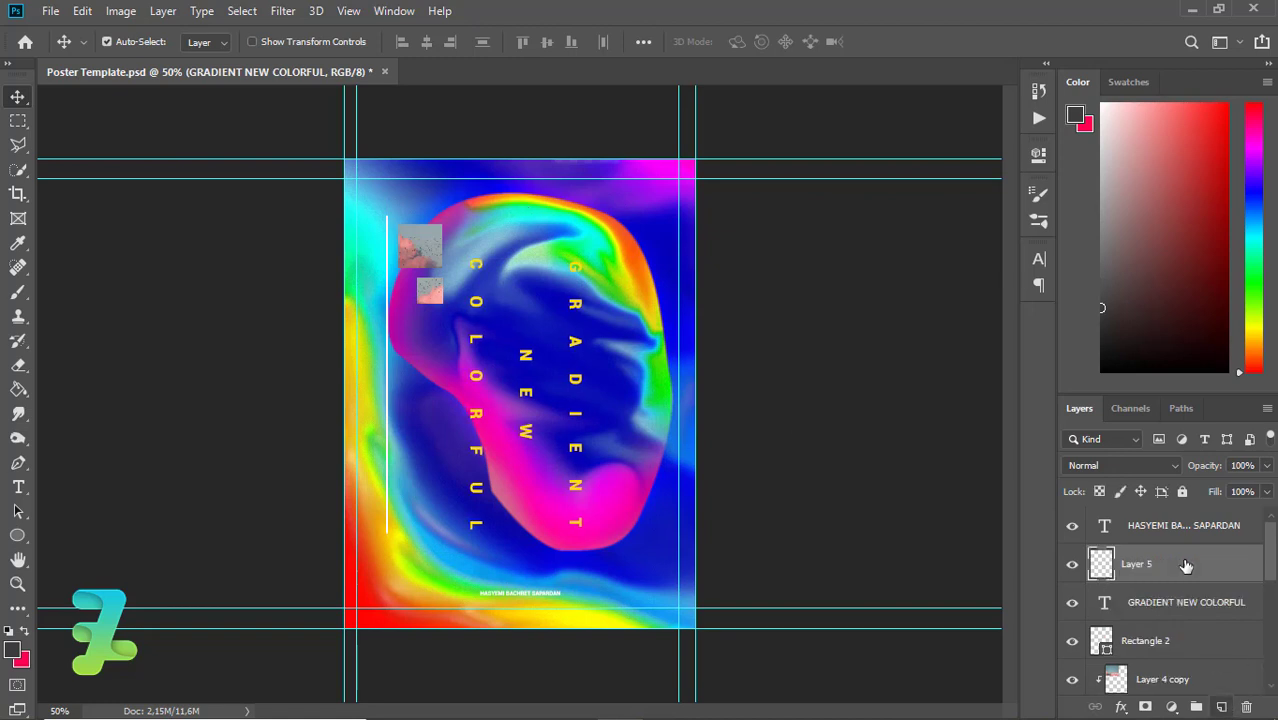
right_click(1160, 565)
click(965, 362)
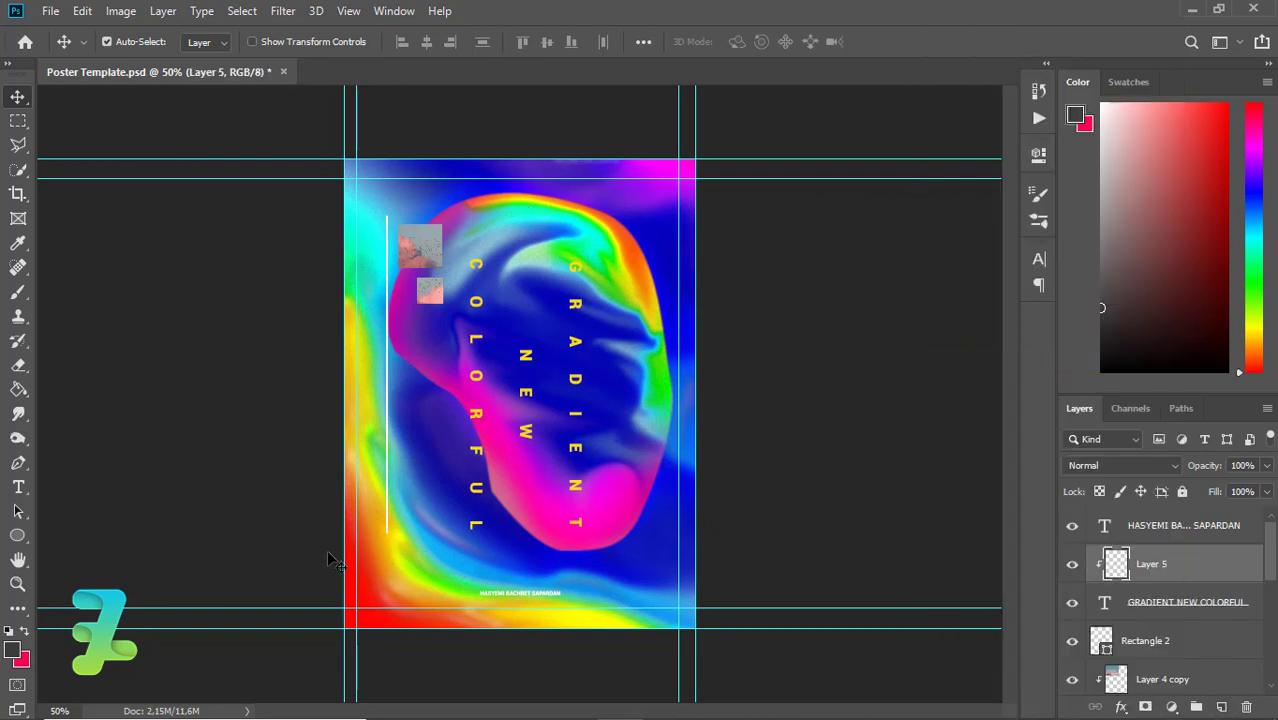
Set the foreground colour to bright orange #ff7d09.
click(13, 650)
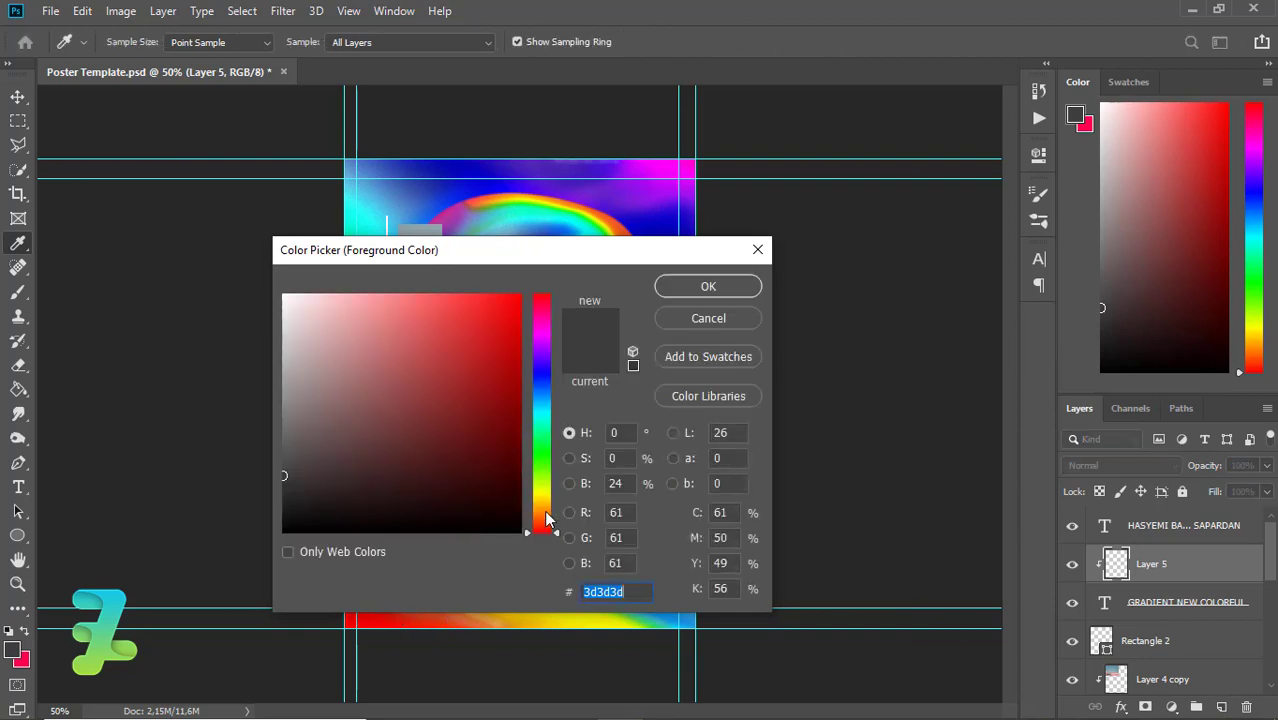
click(543, 514)
click(512, 290)
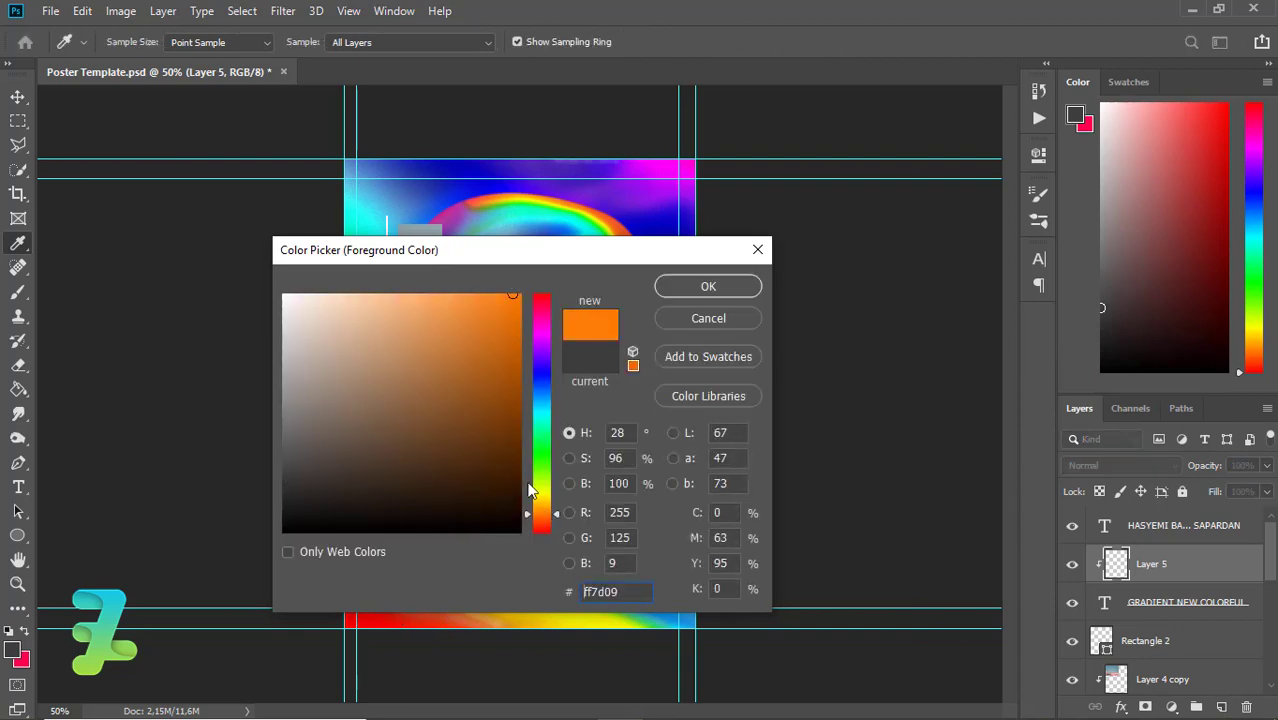
click(541, 520)
click(678, 288)
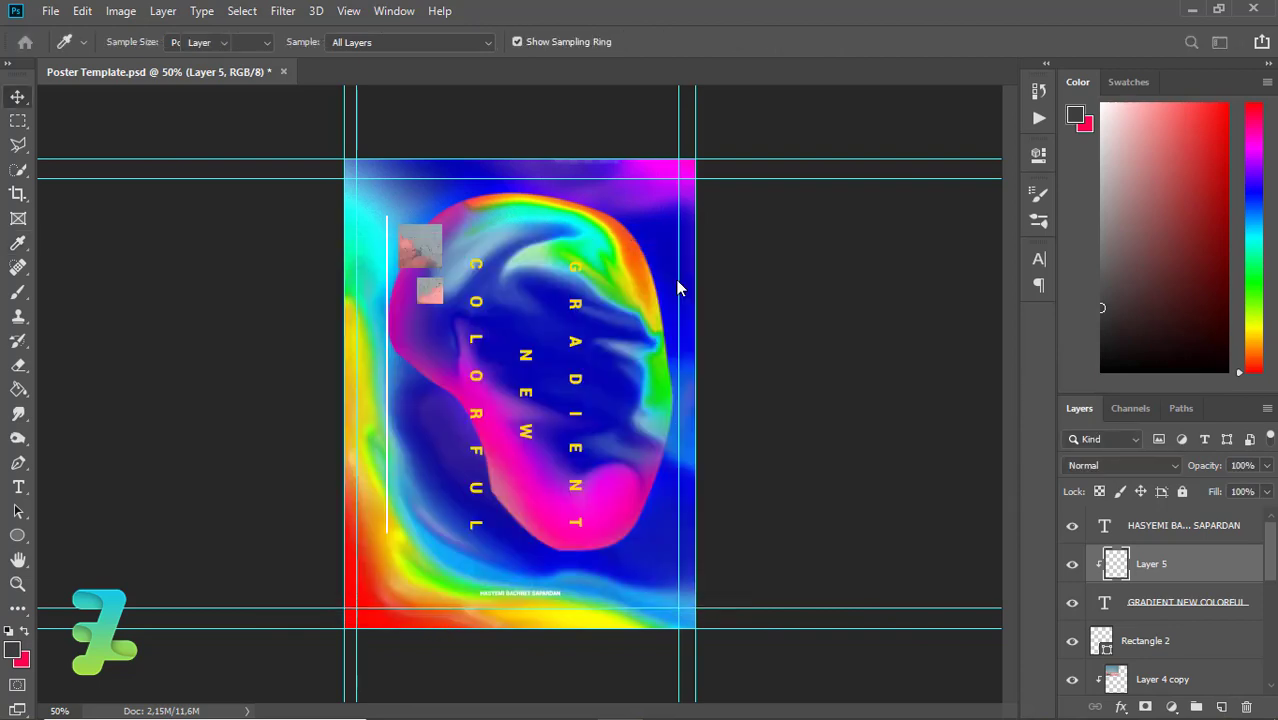
click(17, 96)
click(17, 292)
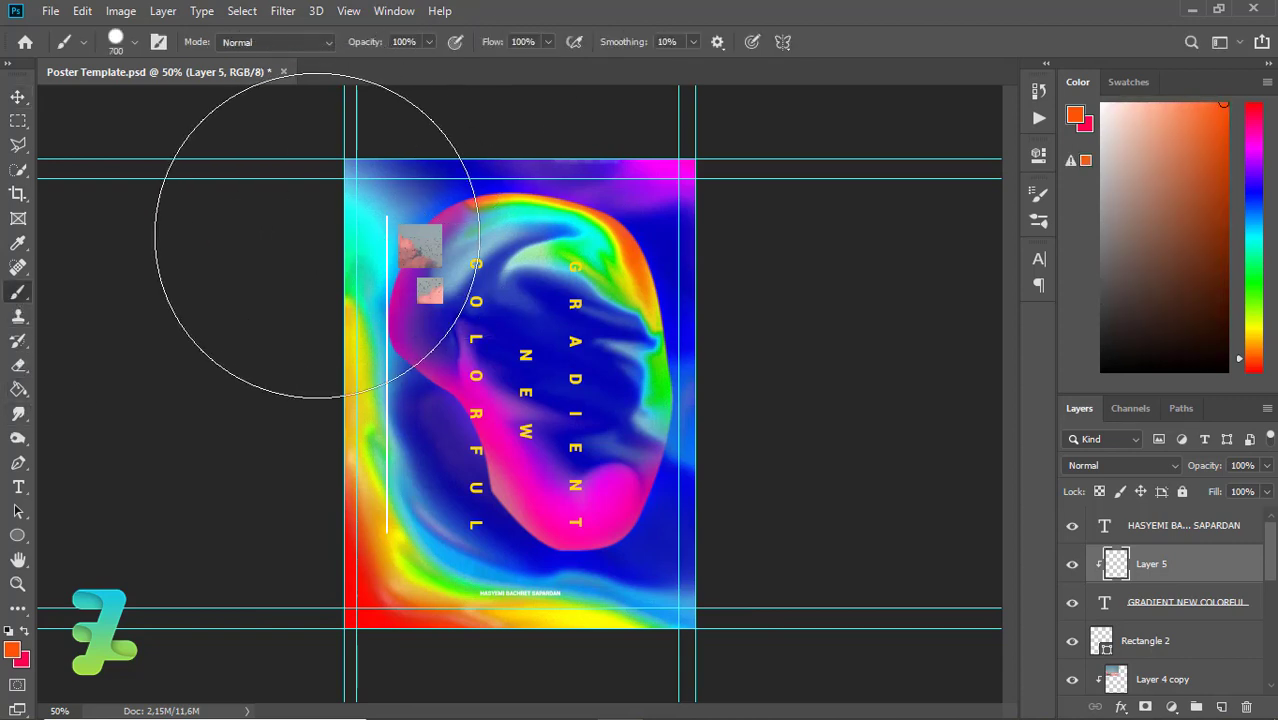
Paint the C and O letters orange and set brush hardness to 0%.
click(333, 228)
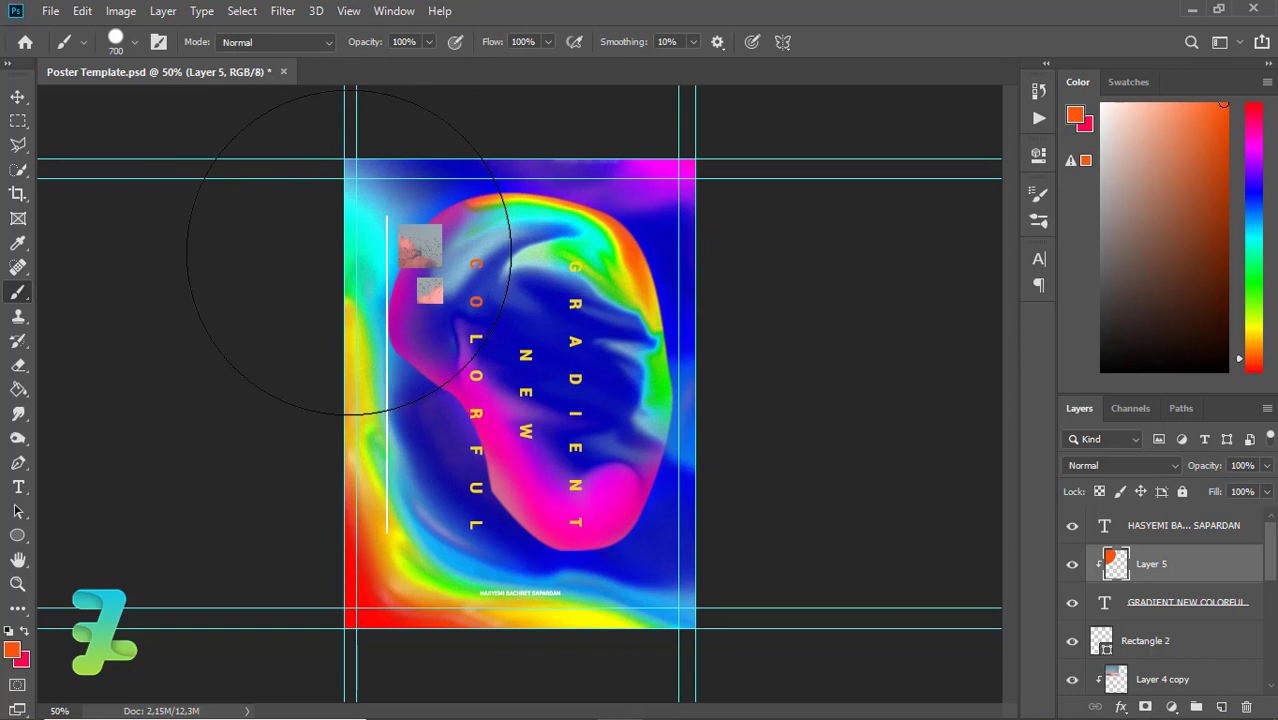
click(134, 40)
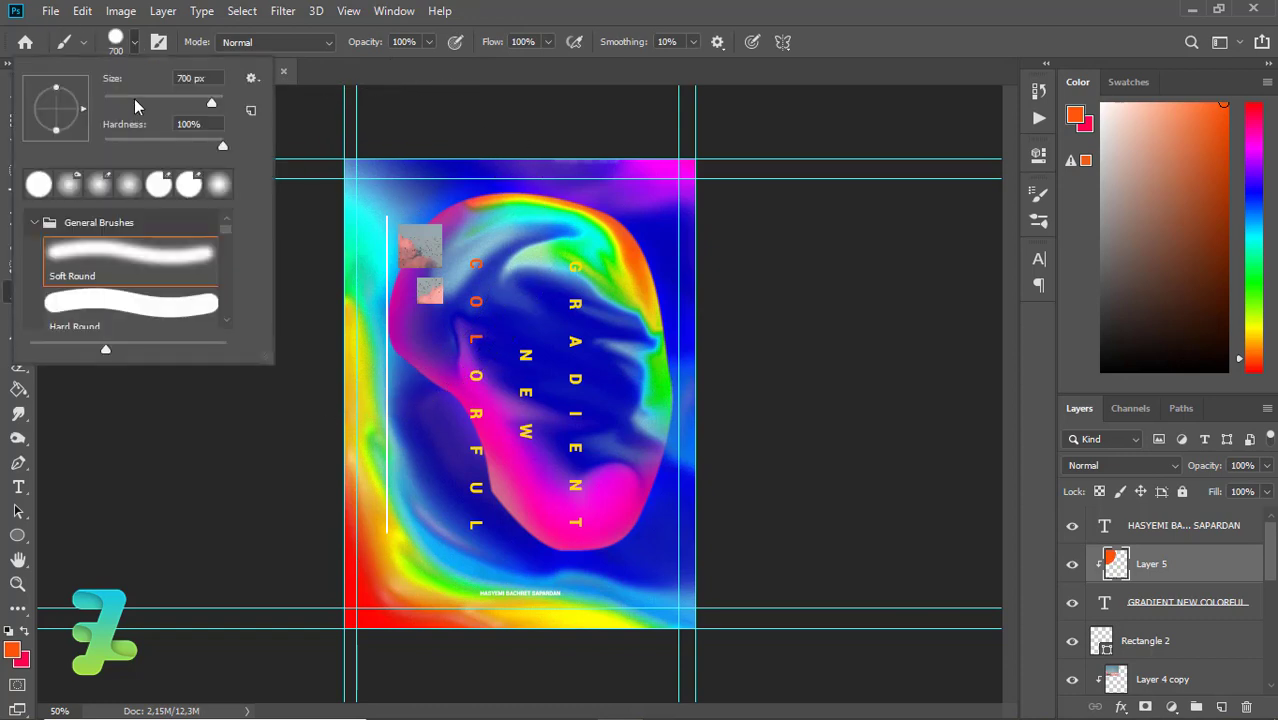
double_click(188, 124)
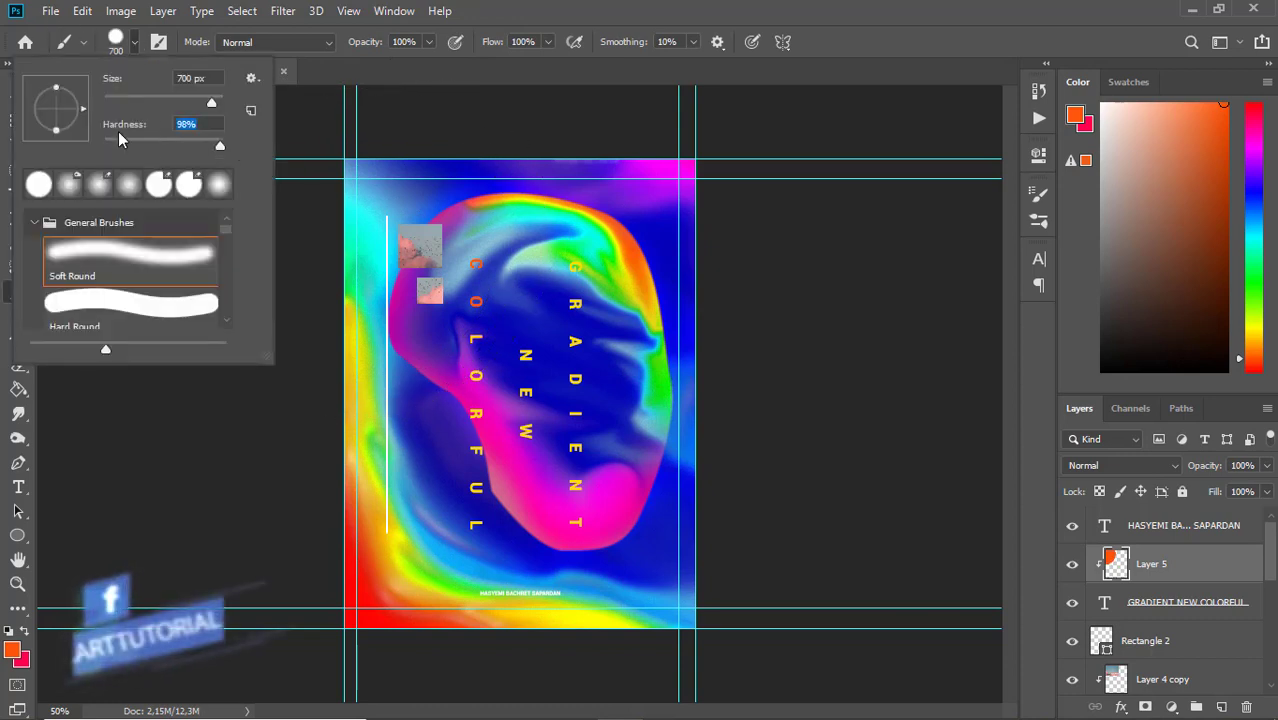
text(0)
key(Return)
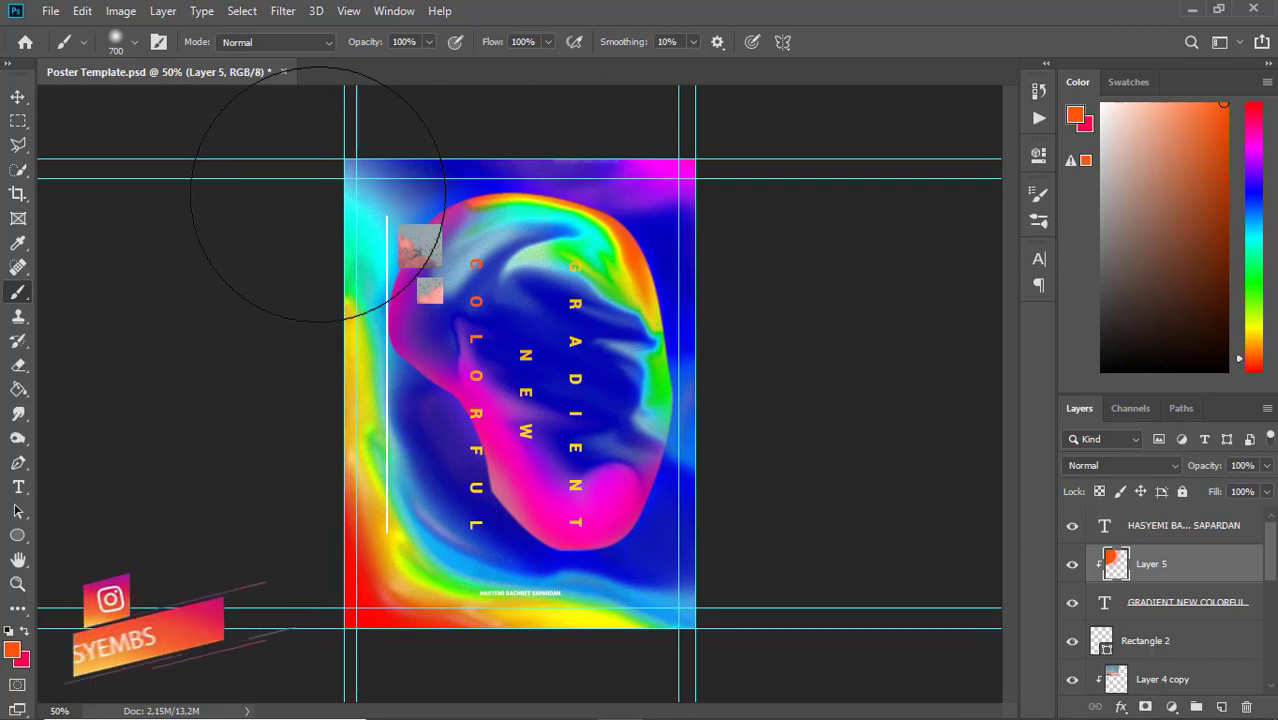
Switch the foreground to green (hue 137) and zoom to check the tinted letters.
click(12, 650)
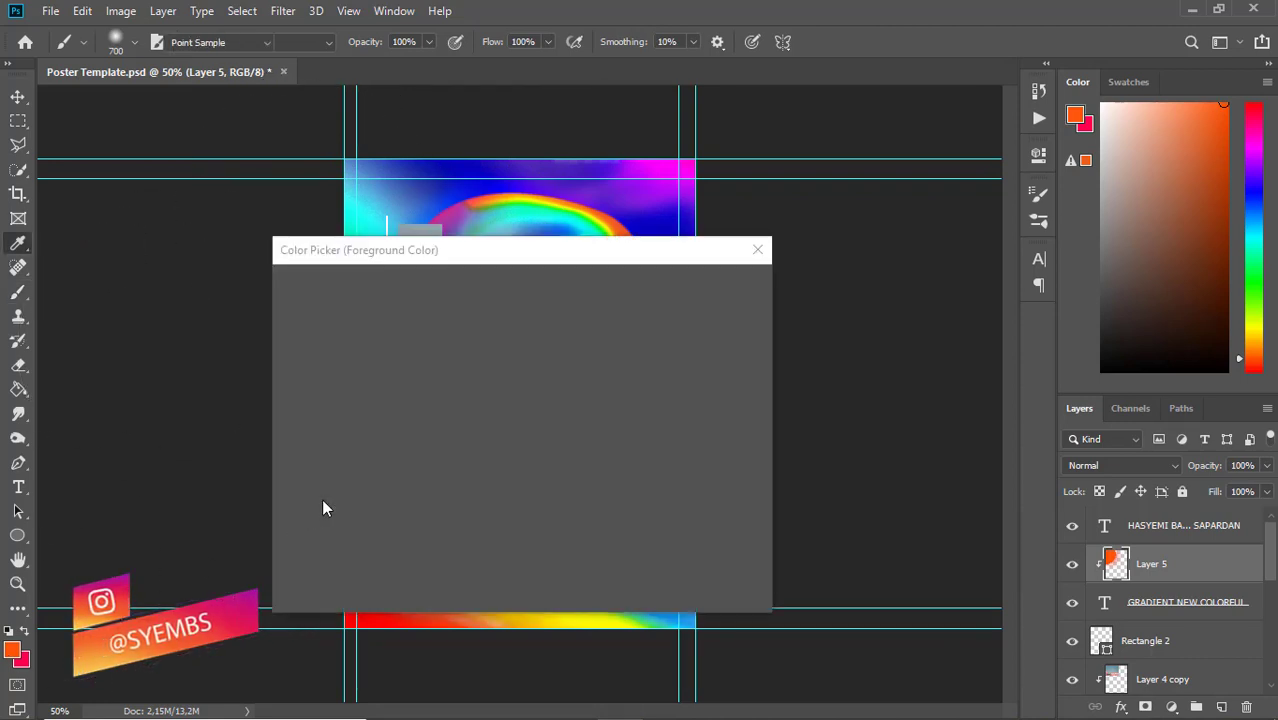
double_click(617, 432)
text(137)
click(714, 292)
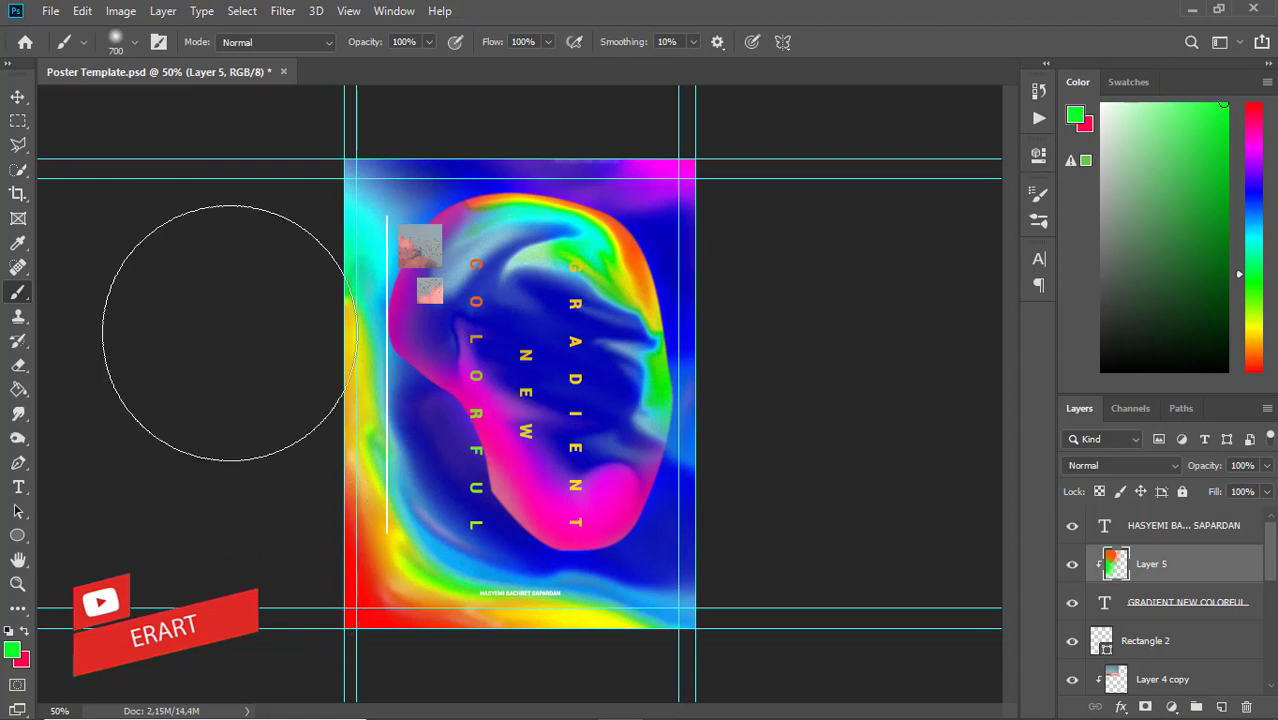
click(17, 96)
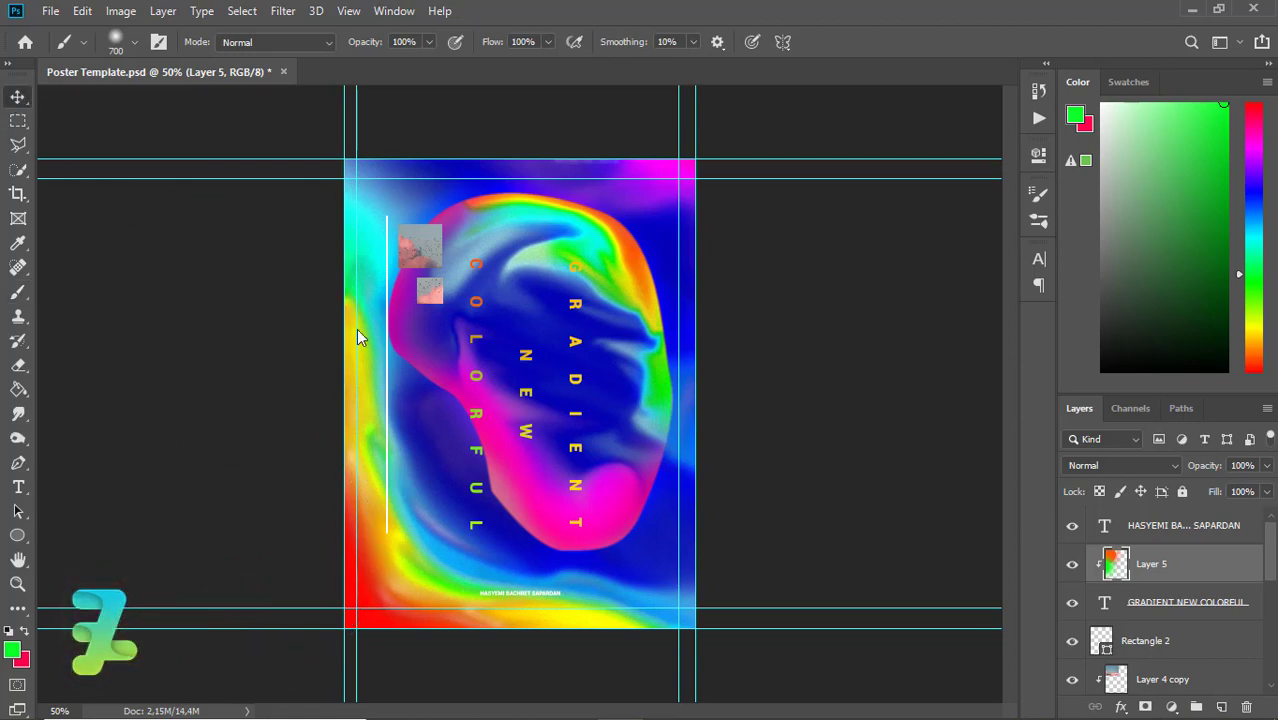
key(ctrl+plus)
key(ctrl+plus)
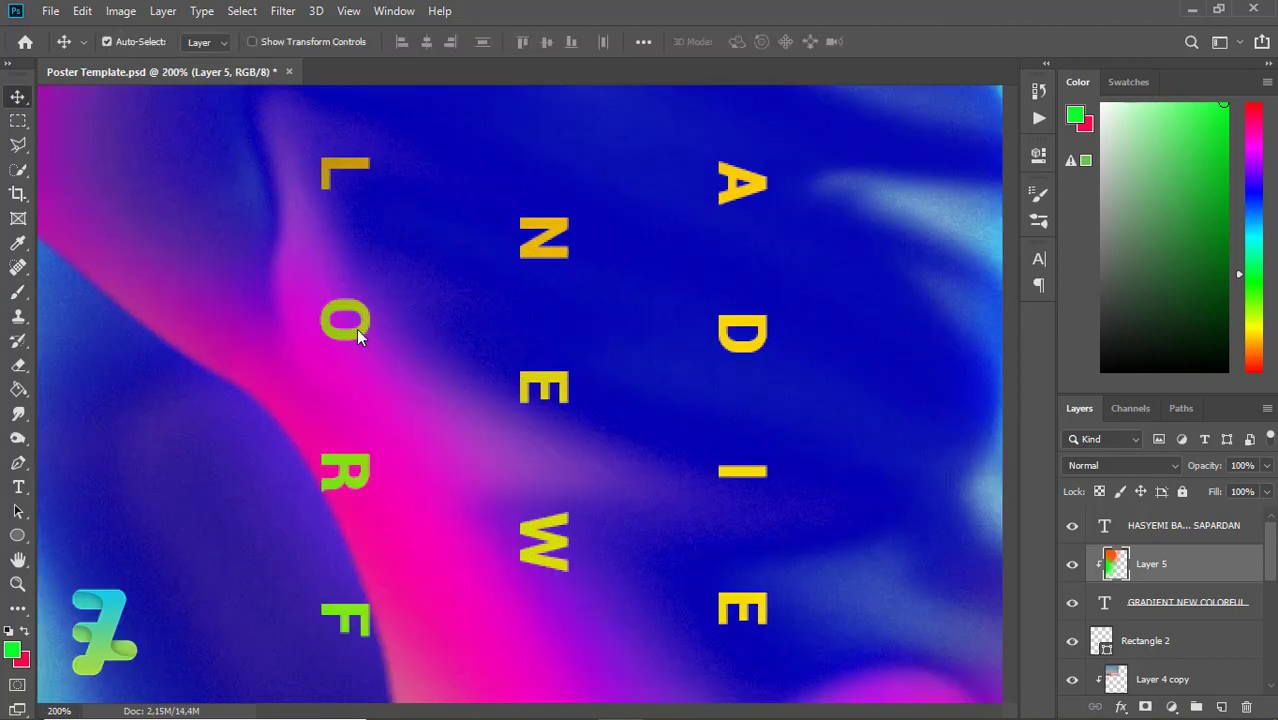
key(ctrl+minus)
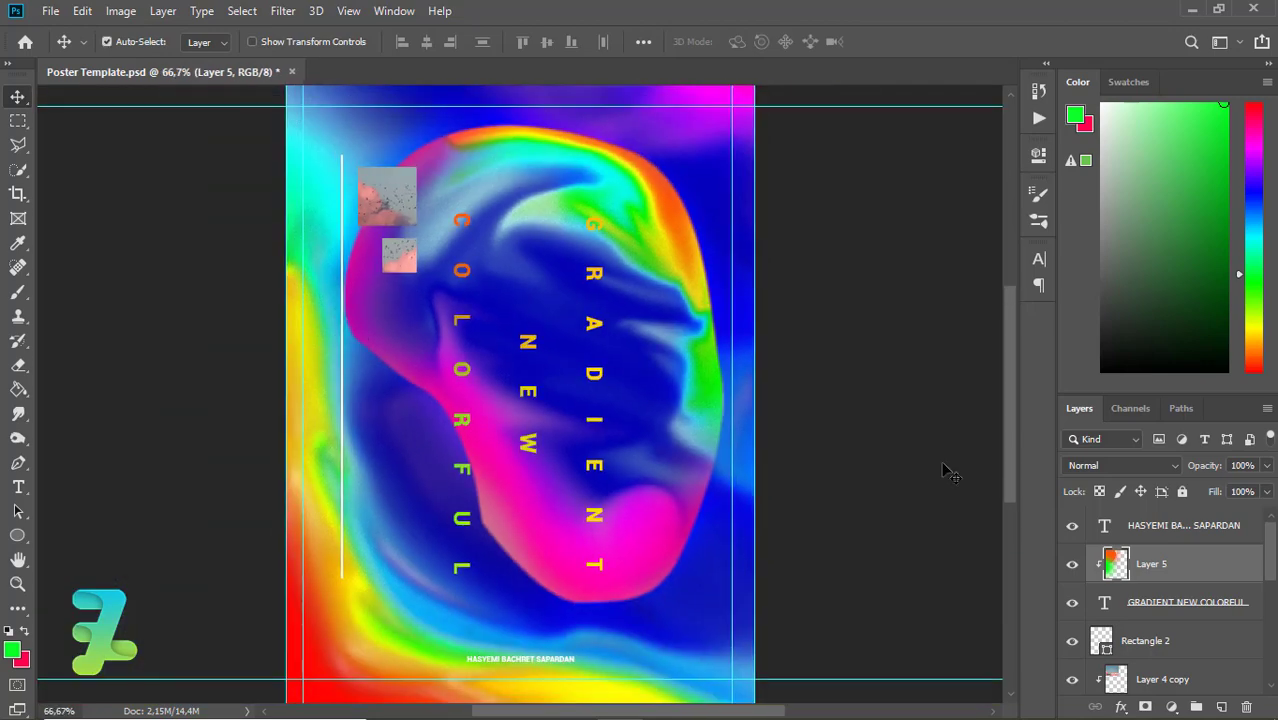
Add a new layer and start a text line near the poster's top.
drag(1010, 457, 1011, 425)
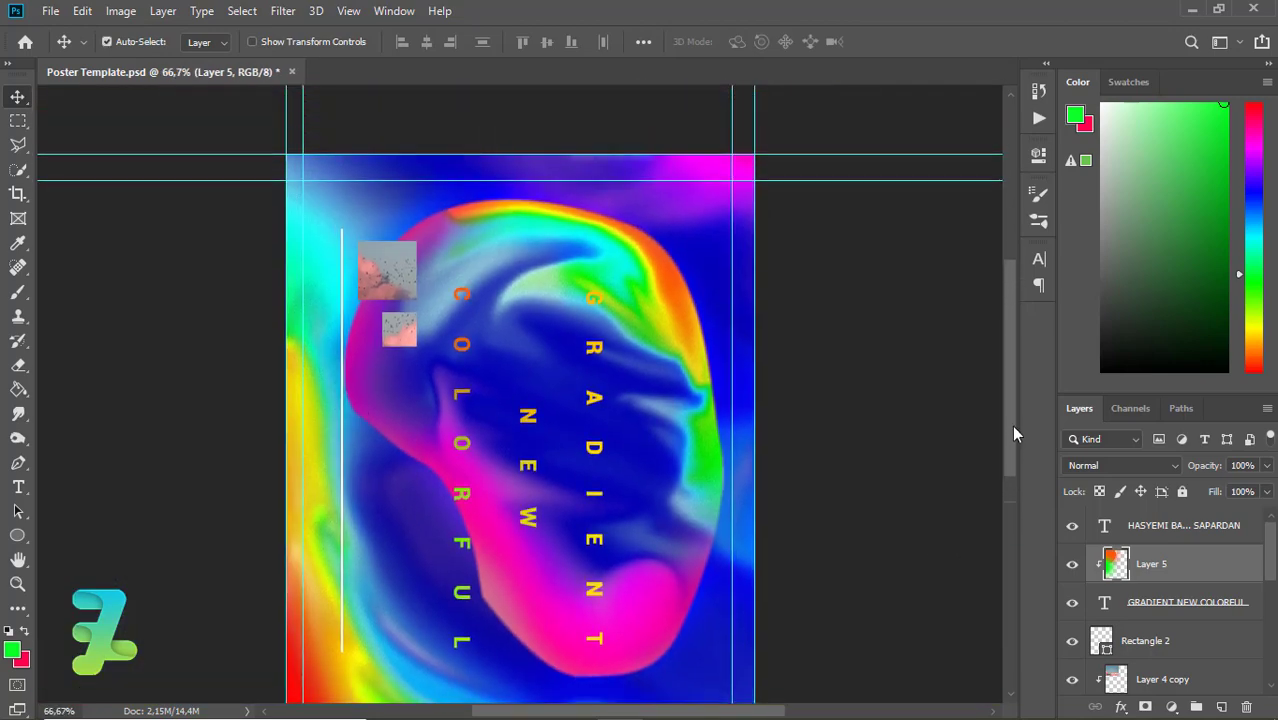
click(18, 488)
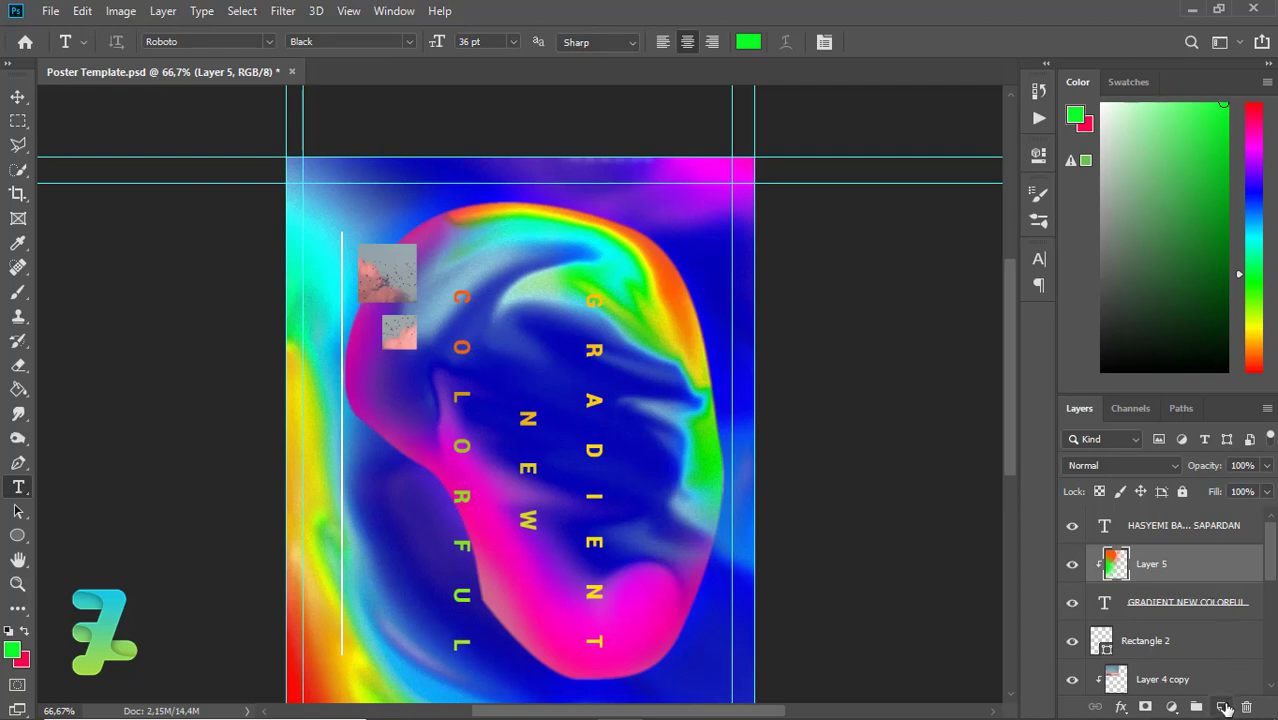
click(1222, 706)
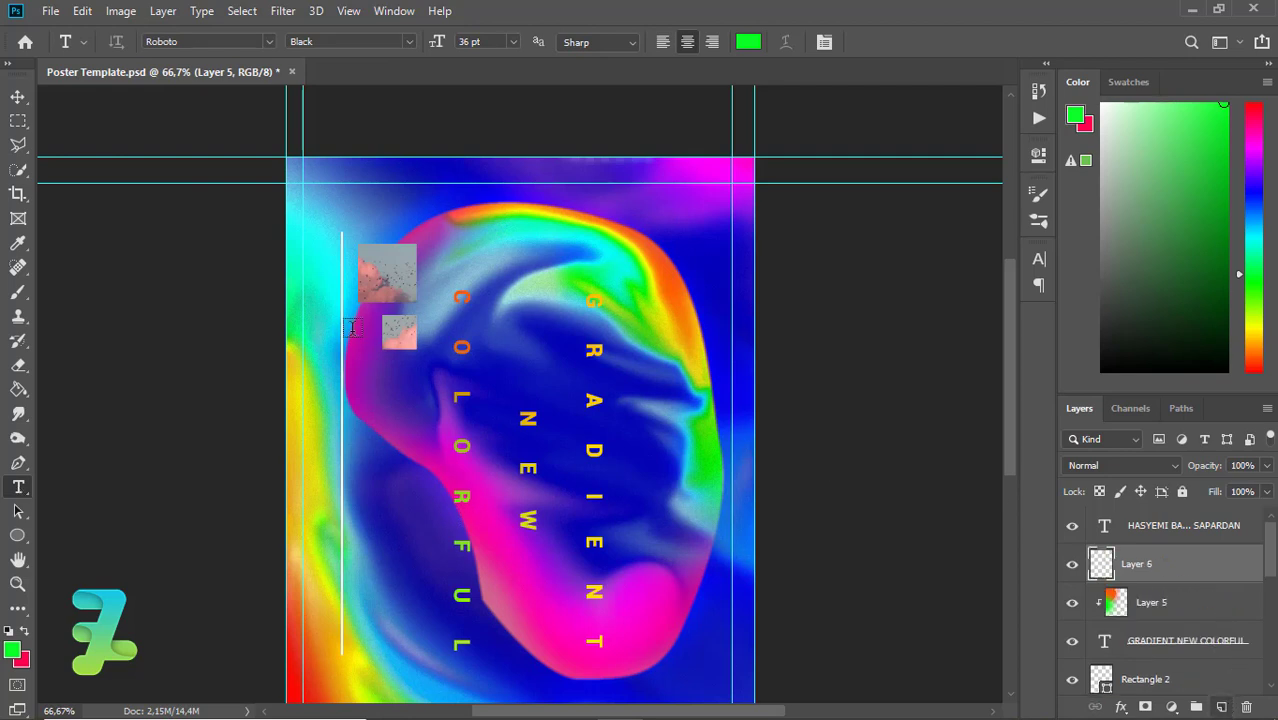
click(572, 326)
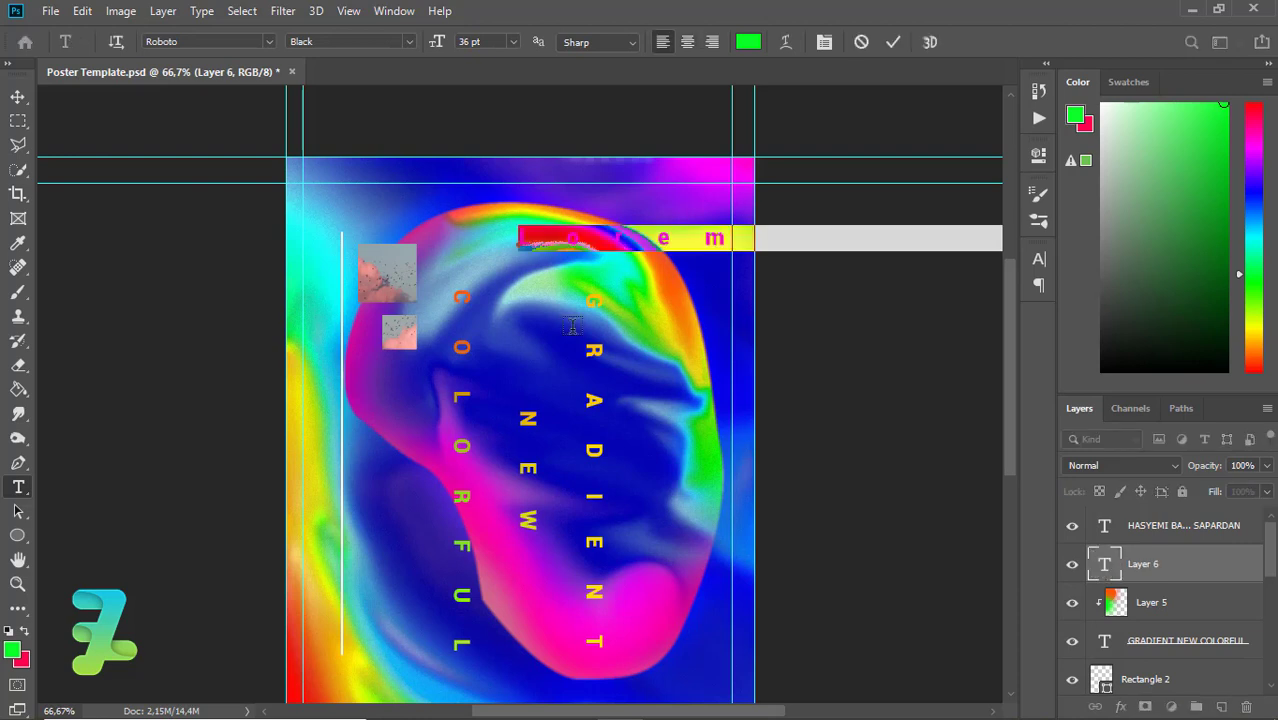
Make the NEW POSTER caption white #ffffff, all caps, at 9 pt.
click(12, 651)
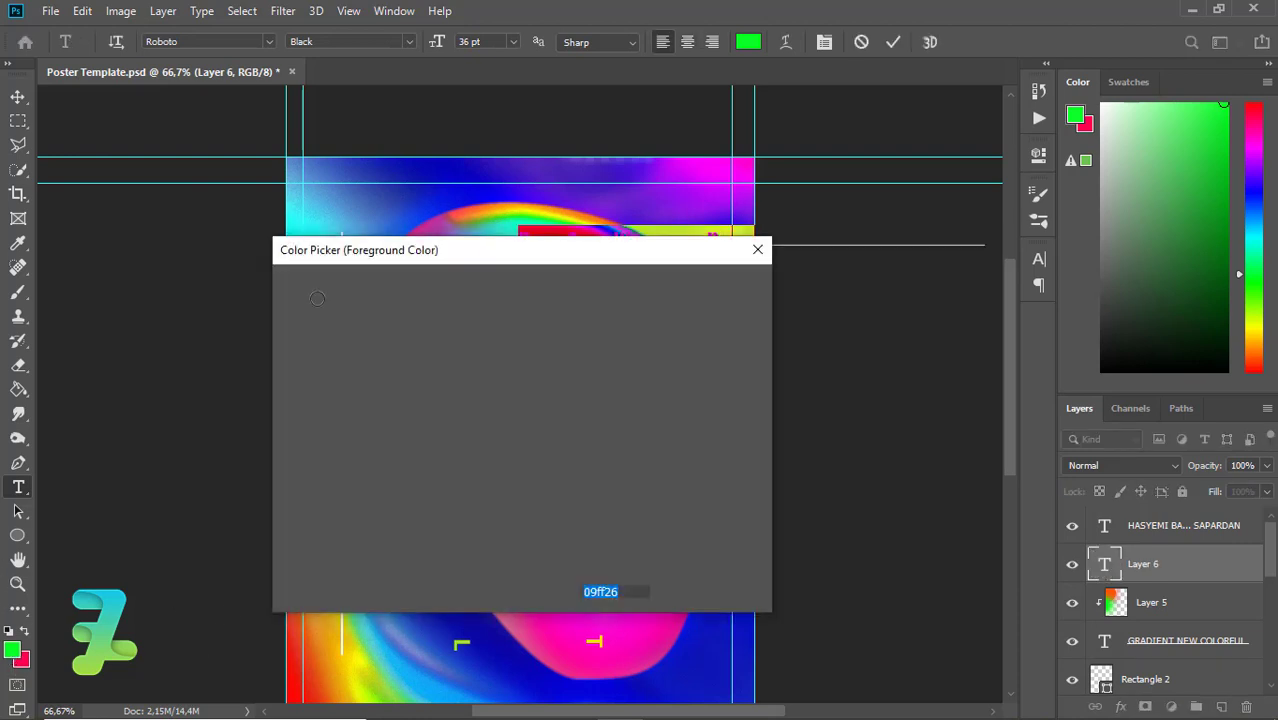
text(ffffff)
click(718, 287)
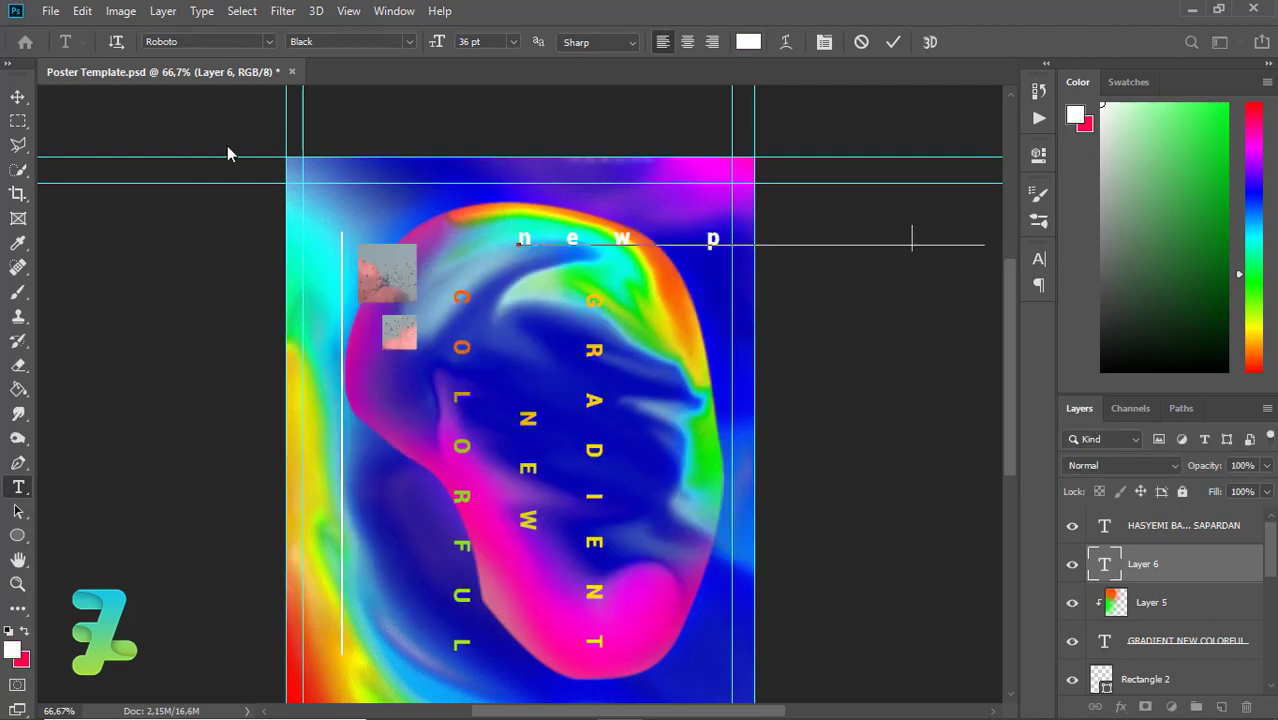
key(ctrl+shift+k)
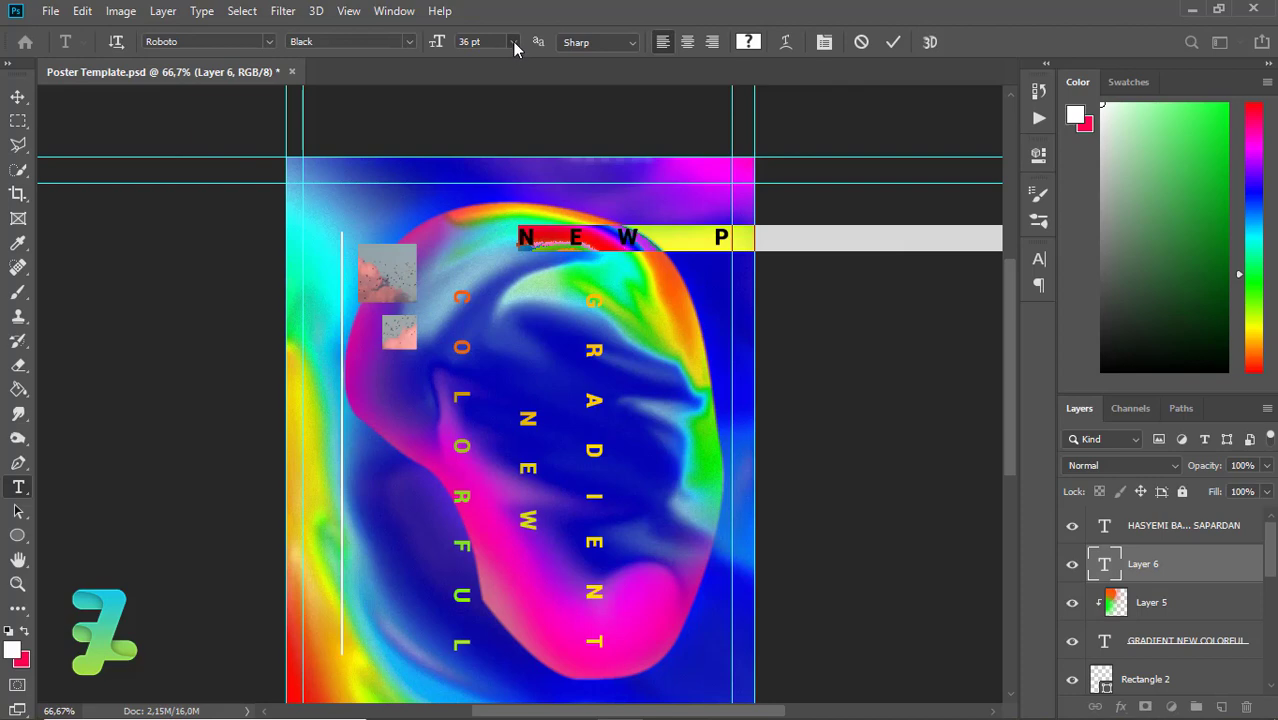
click(512, 44)
click(488, 113)
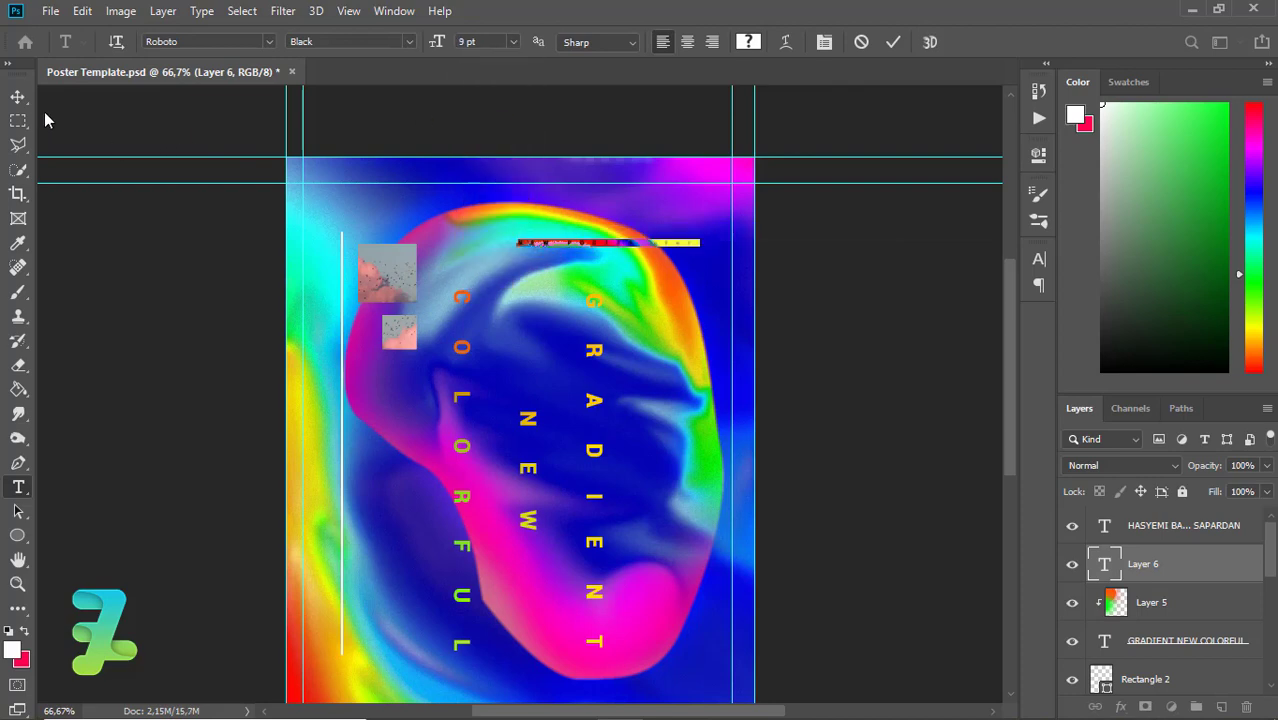
click(18, 96)
click(82, 10)
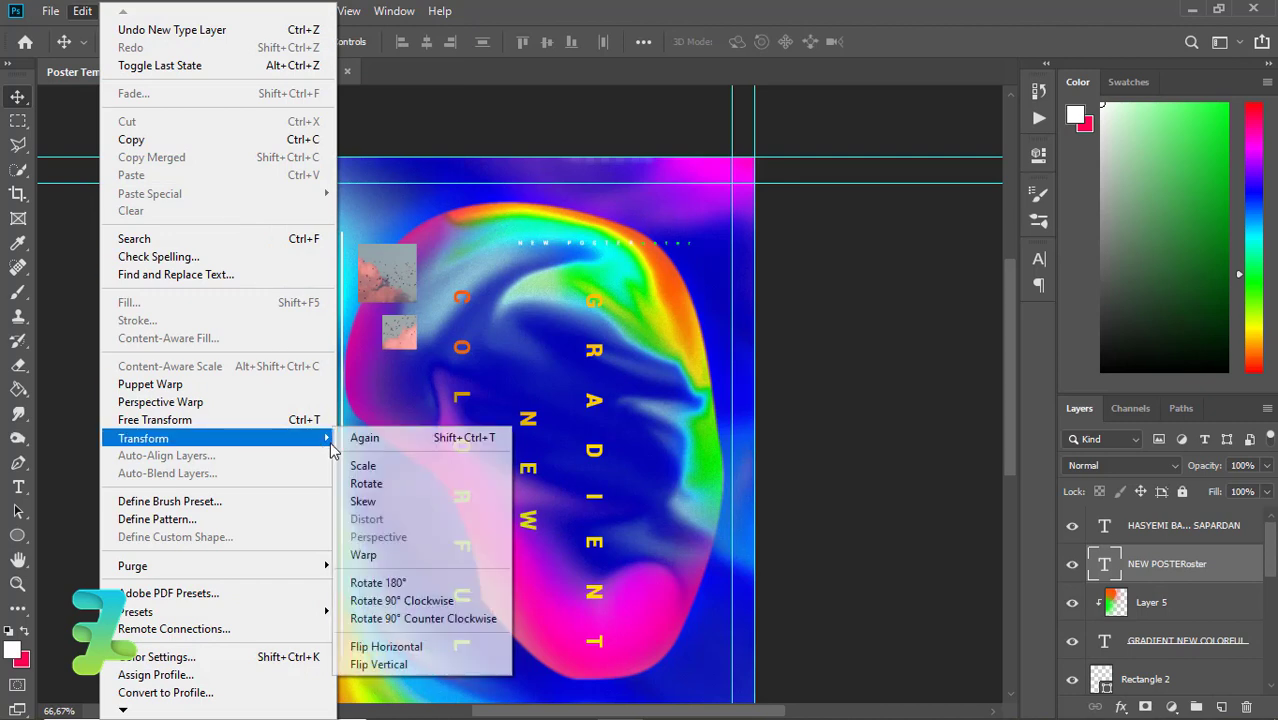
Rotate the caption 90° and move it beside the left vertical line.
click(362, 480)
mouse_move(592, 302)
mouse_down()
mouse_move(736, 265)
mouse_move(685, 348)
mouse_move(610, 391)
mouse_up()
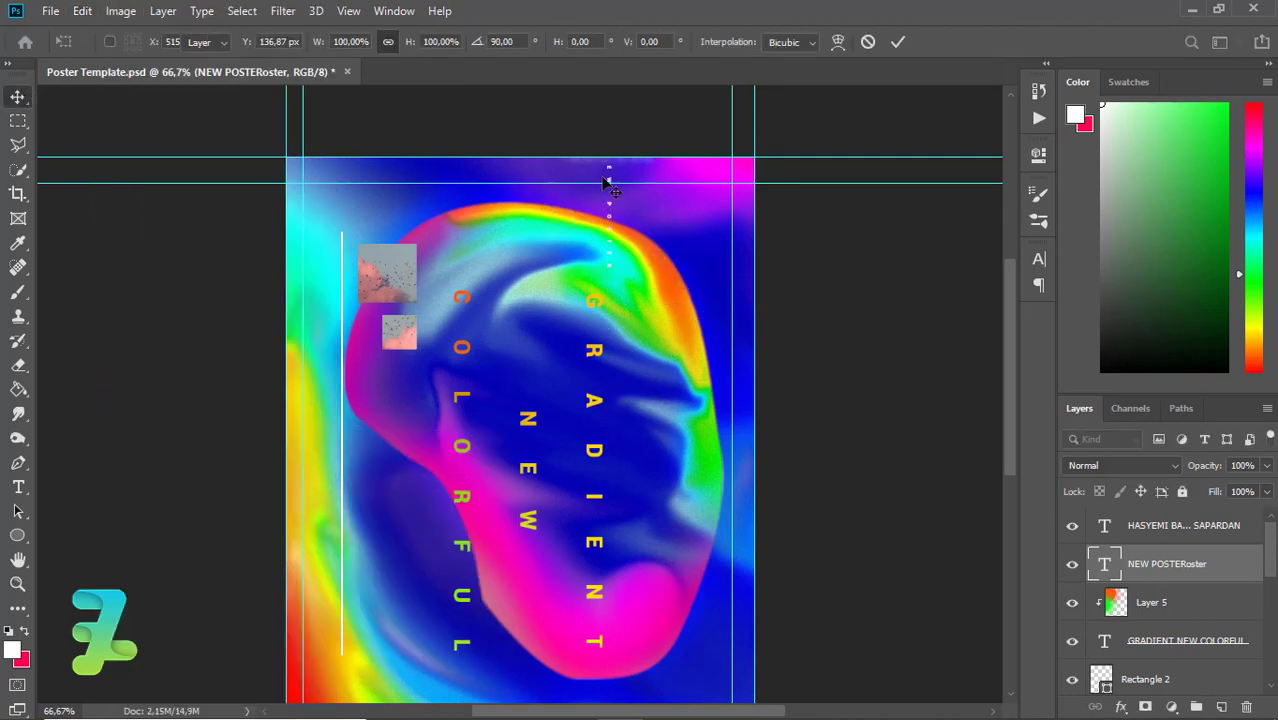
key(Return)
mouse_move(608, 202)
mouse_down()
mouse_move(352, 327)
mouse_move(331, 278)
mouse_up()
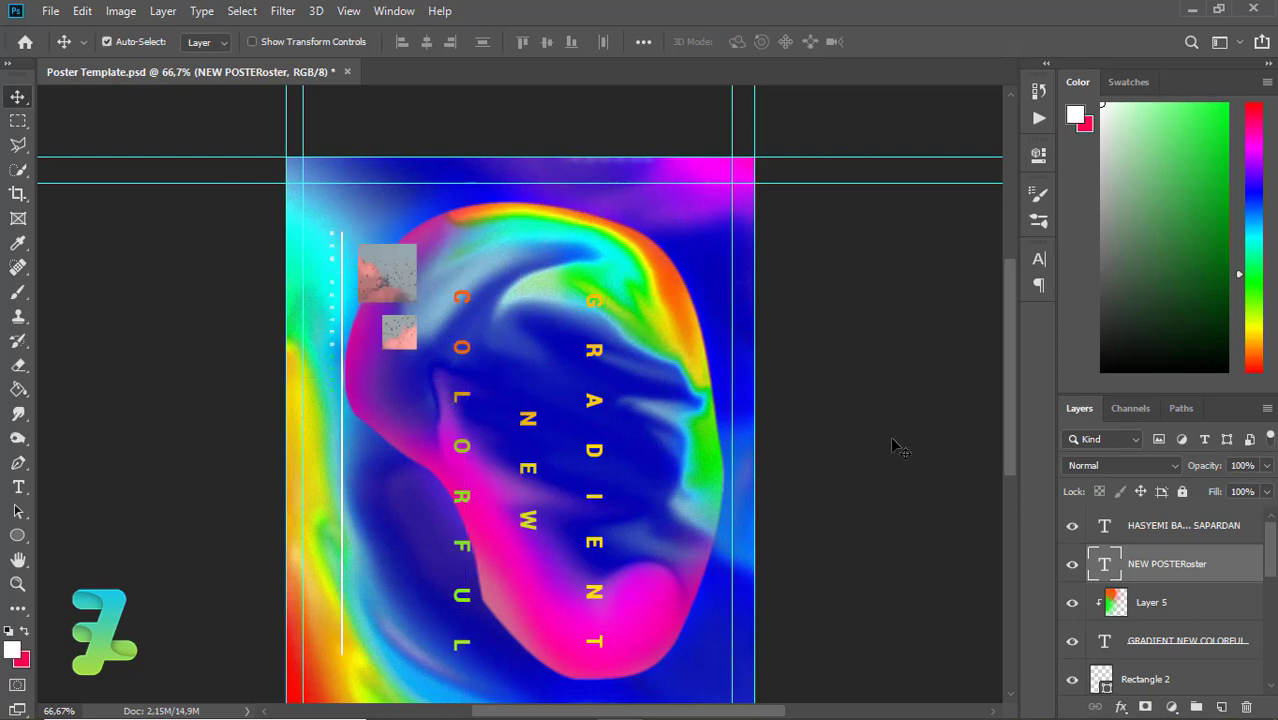
Retype the caption as NEW POSTER, removing stray letters.
double_click(1105, 566)
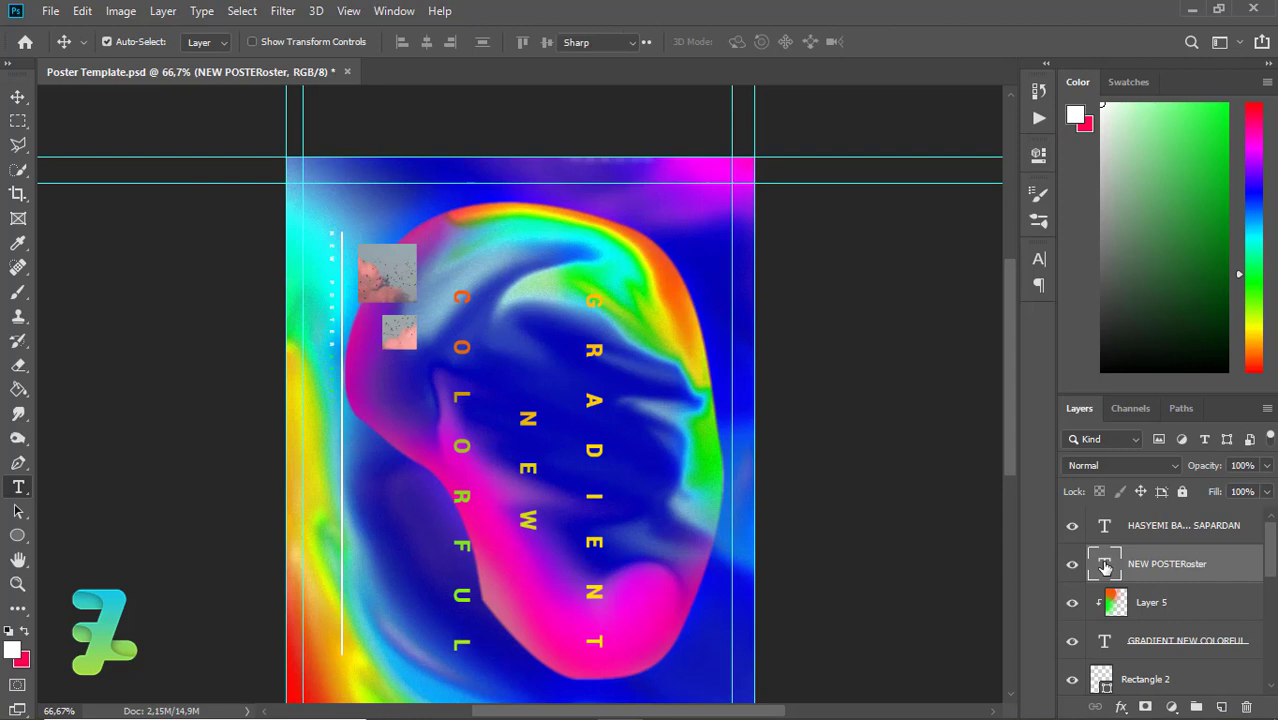
text(NEW POSTER)
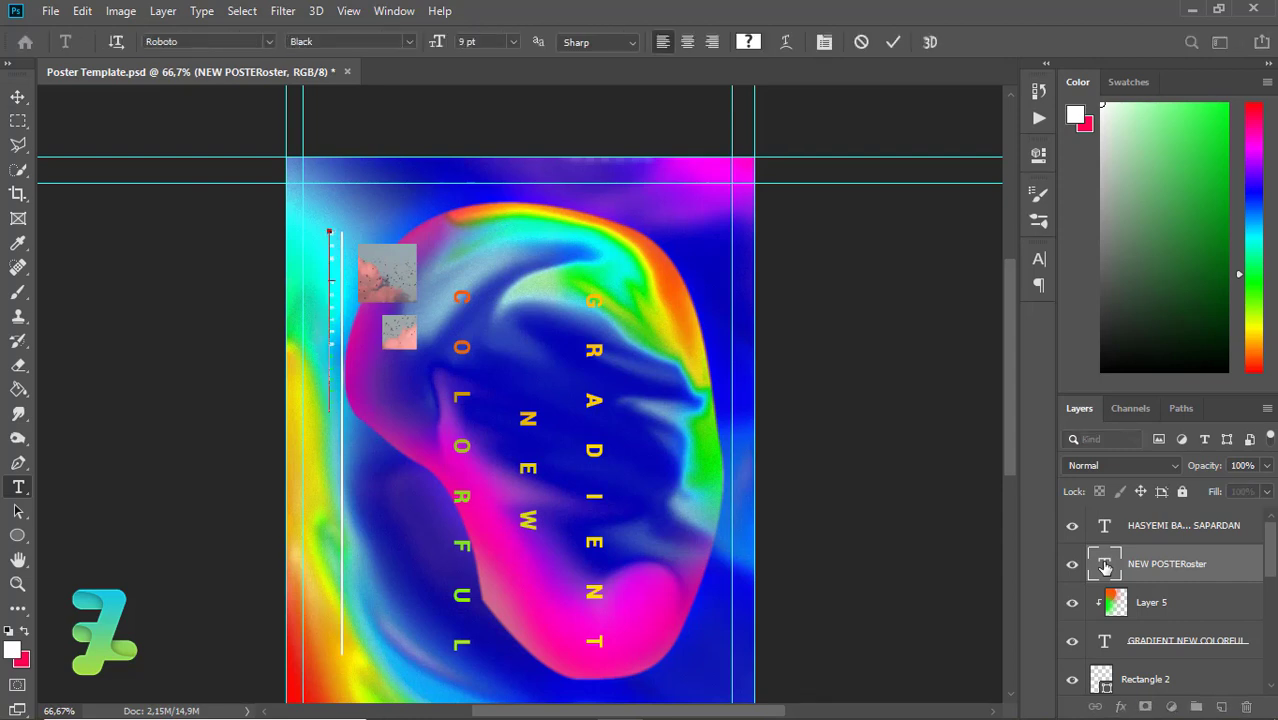
click(16, 98)
click(16, 98)
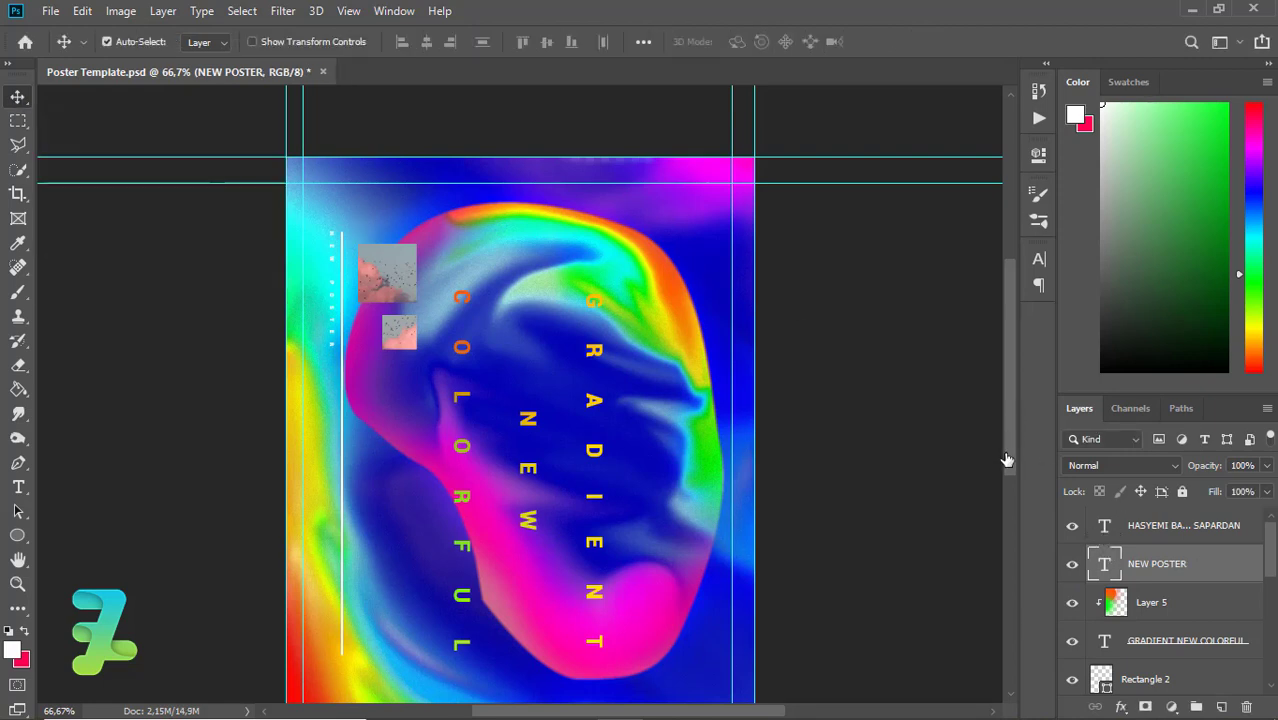
Select the author name layer and move it near the top right.
scroll(1005, 465, down, 5)
key(alt+bracketright)
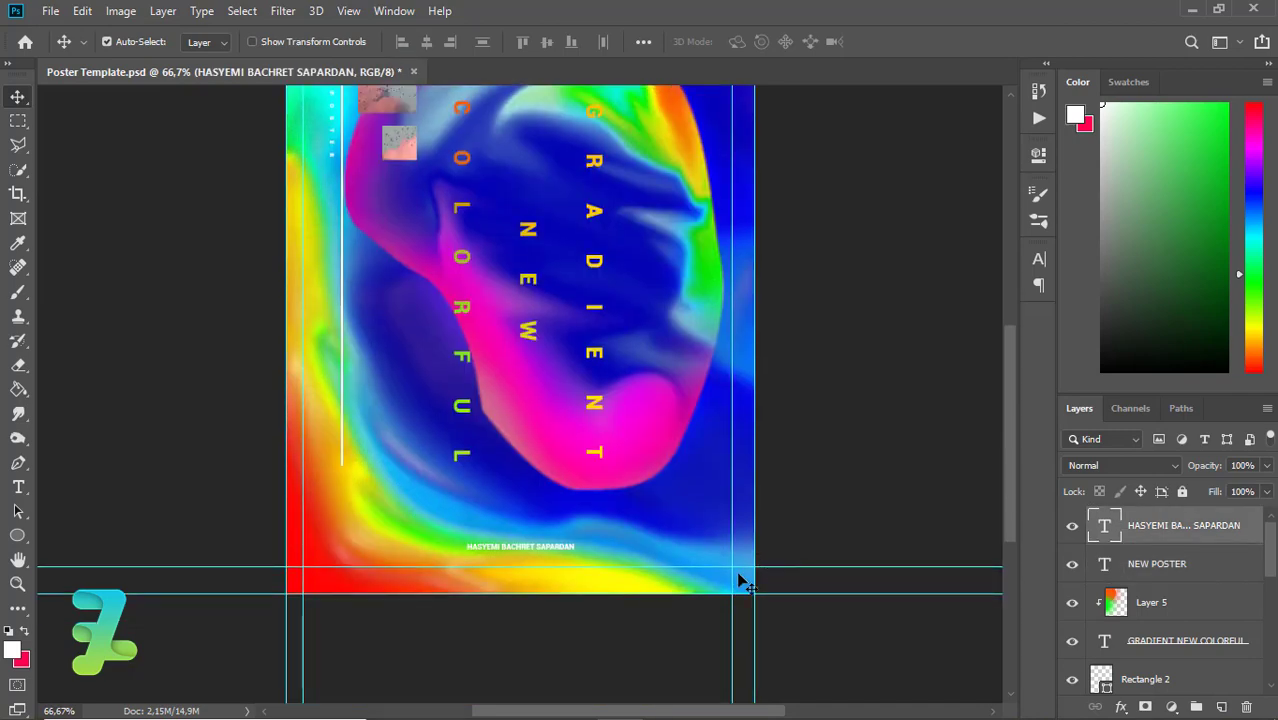
drag(560, 562, 683, 162)
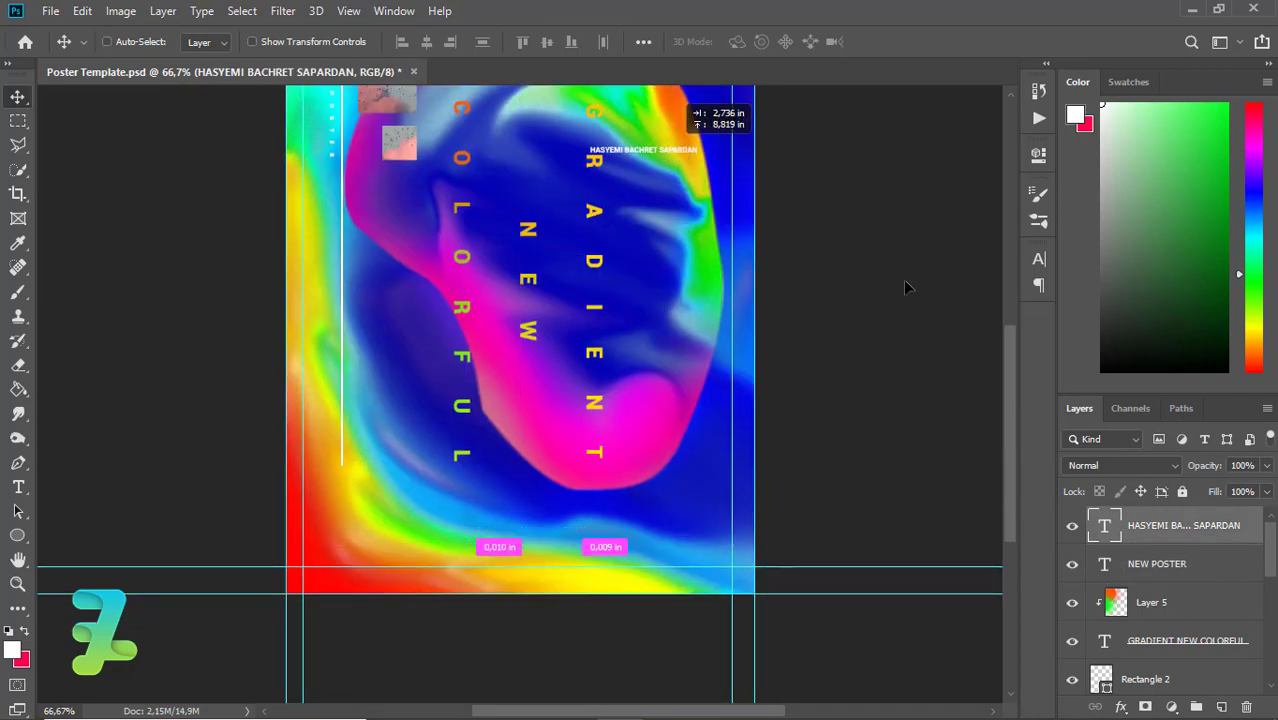
scroll(998, 290, up, 5)
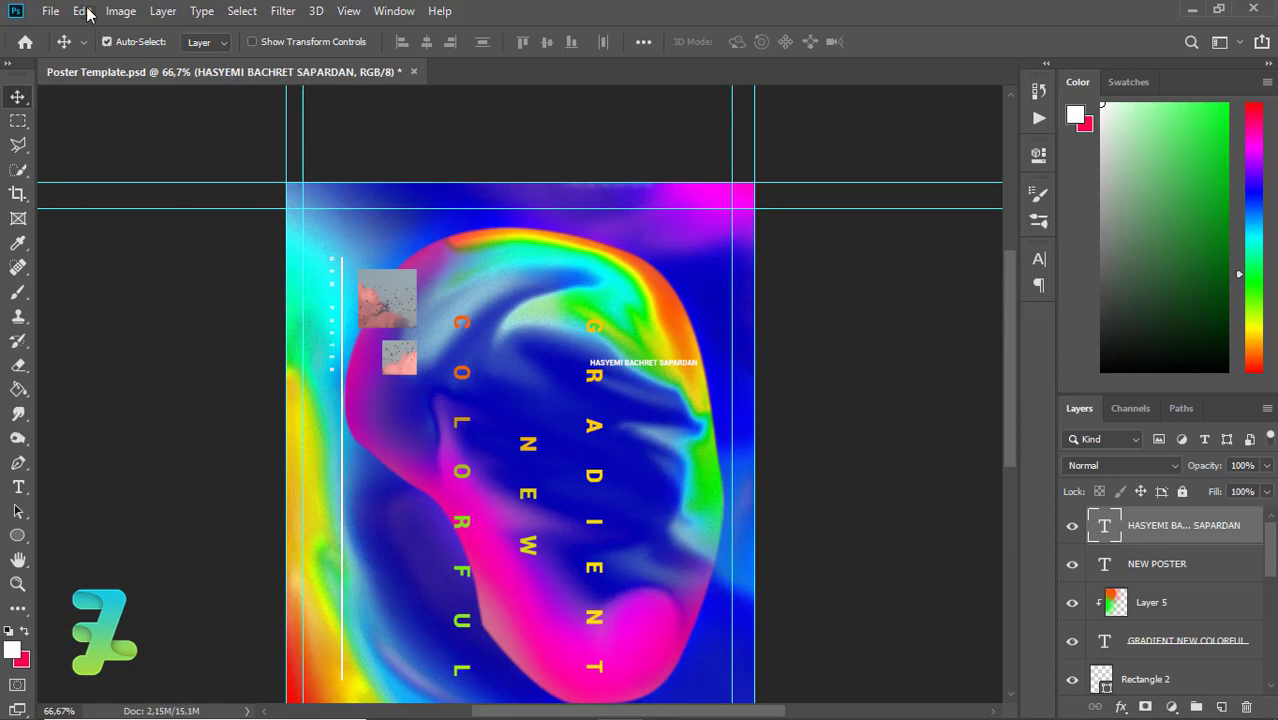
Rotate the author name to vertical and place it at the top right.
click(82, 11)
click(452, 485)
mouse_move(735, 388)
mouse_down()
mouse_move(643, 459)
mouse_move(500, 318)
mouse_up()
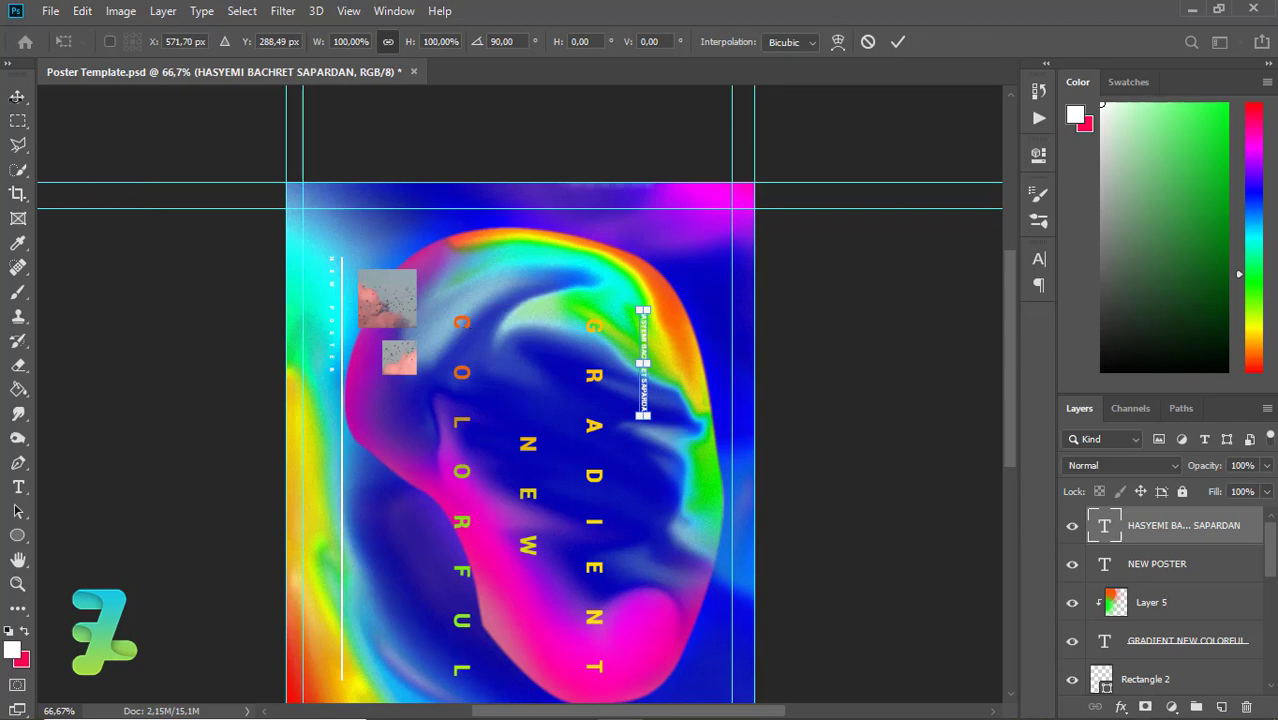
click(17, 97)
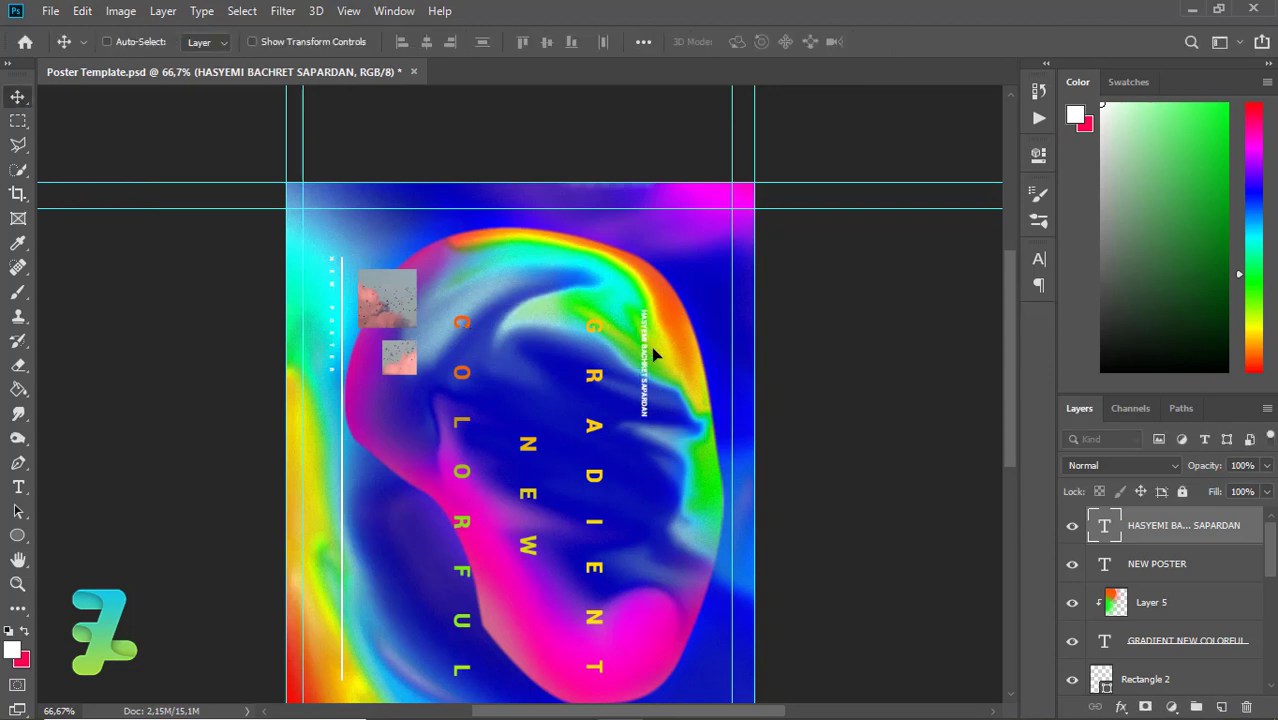
mouse_move(646, 356)
mouse_down()
mouse_move(675, 272)
mouse_move(658, 272)
mouse_up()
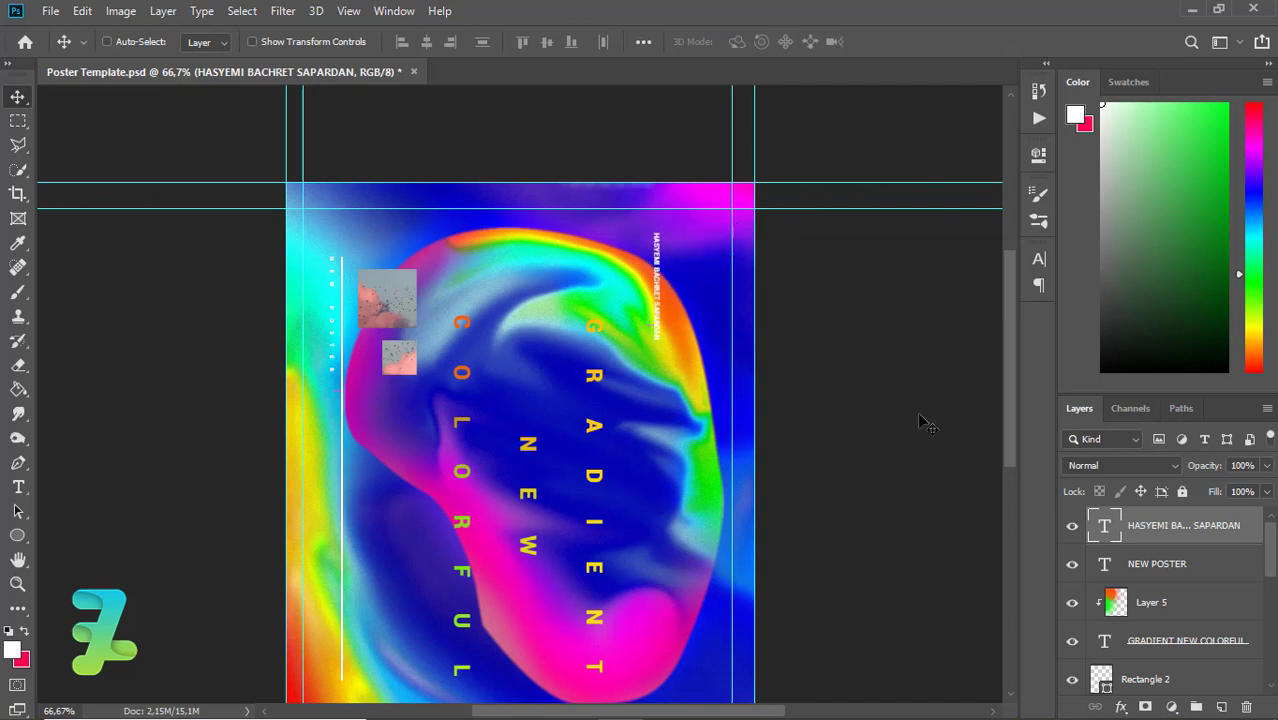
Set the author name to 14 pt with 900 tracking.
double_click(1104, 528)
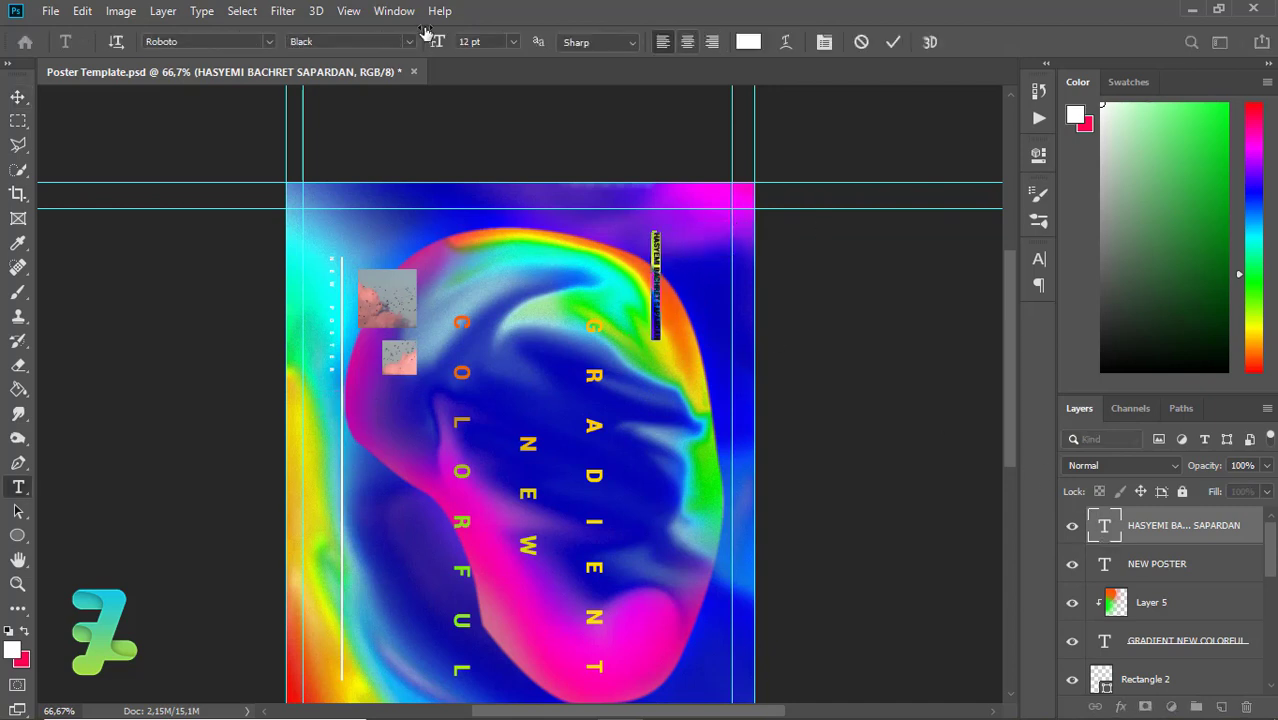
click(512, 42)
click(499, 170)
click(824, 41)
mouse_move(935, 328)
mouse_down()
mouse_move(980, 328)
mouse_move(960, 328)
mouse_up()
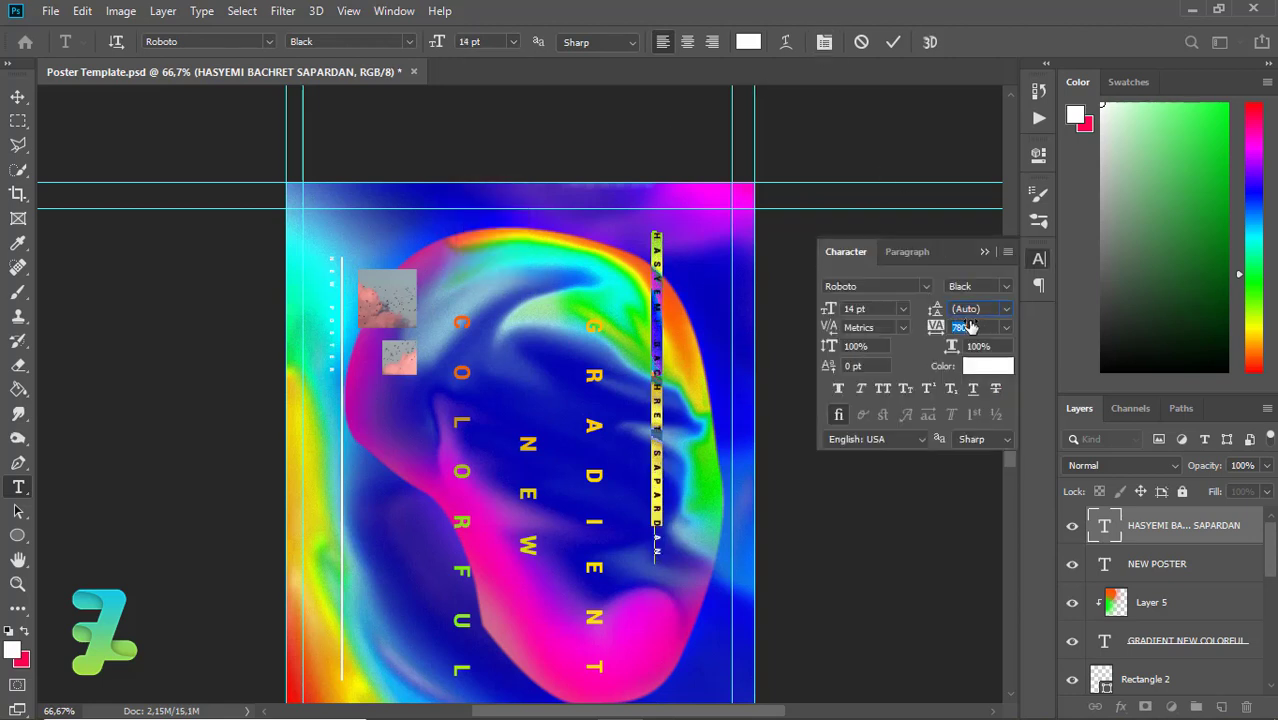
click(18, 97)
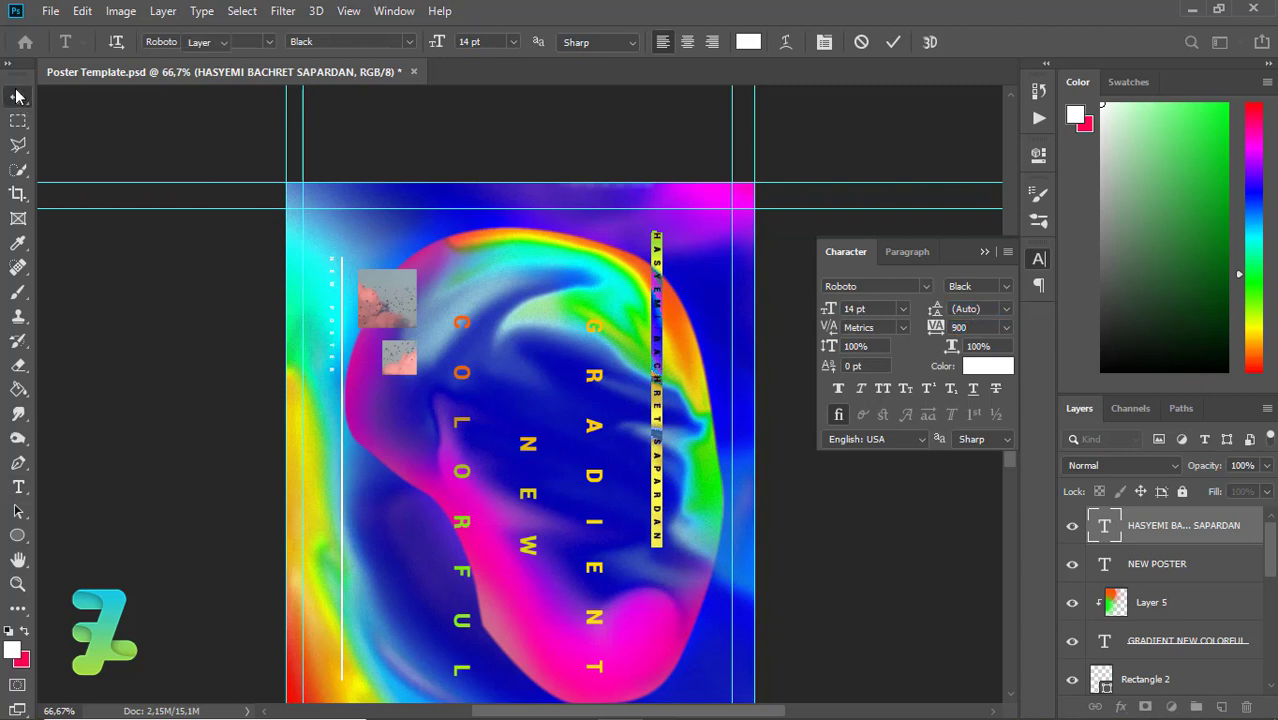
click(984, 253)
Shift the author name slightly and place a duplicate right beside it.
mouse_move(658, 236)
mouse_down()
mouse_move(680, 252)
mouse_move(680, 240)
mouse_up()
key(ctrl+j)
mouse_move(720, 290)
mouse_down()
mouse_move(698, 273)
mouse_move(720, 273)
mouse_up()
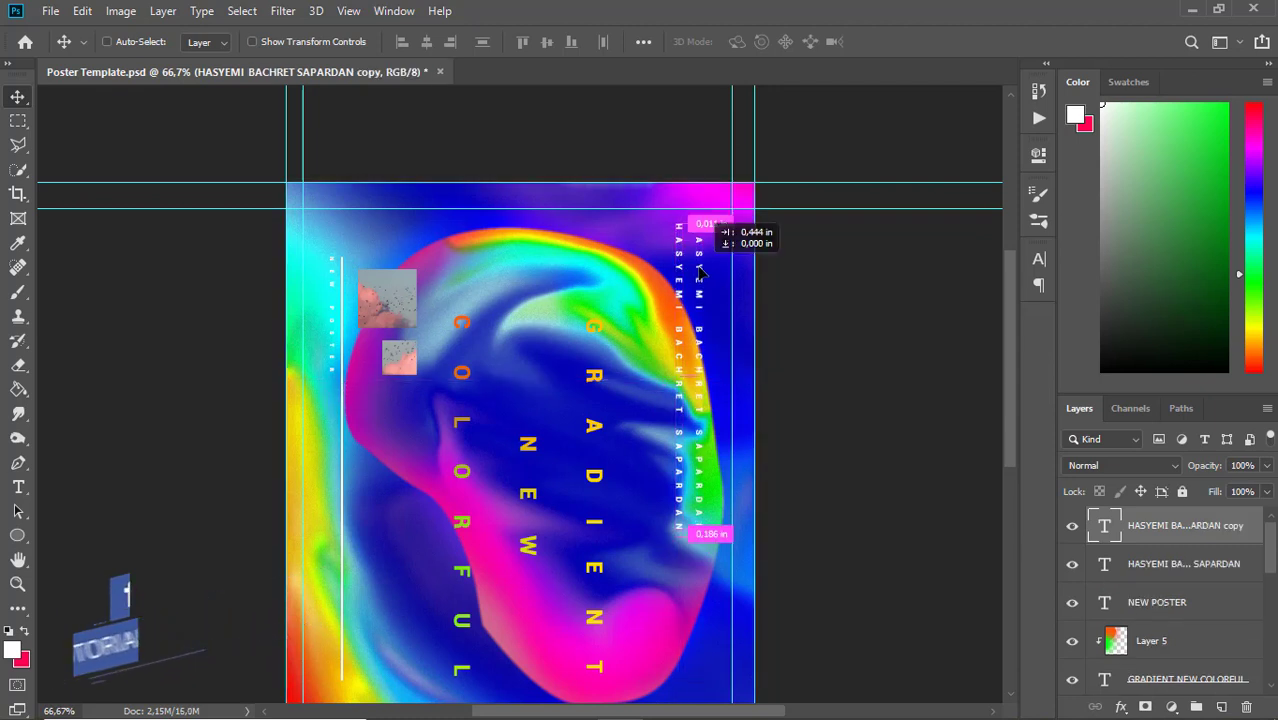
Retype the copy as EXCELLENT, coloured yellow sampled from the title lettering.
double_click(1104, 525)
text(EXCELLENT)
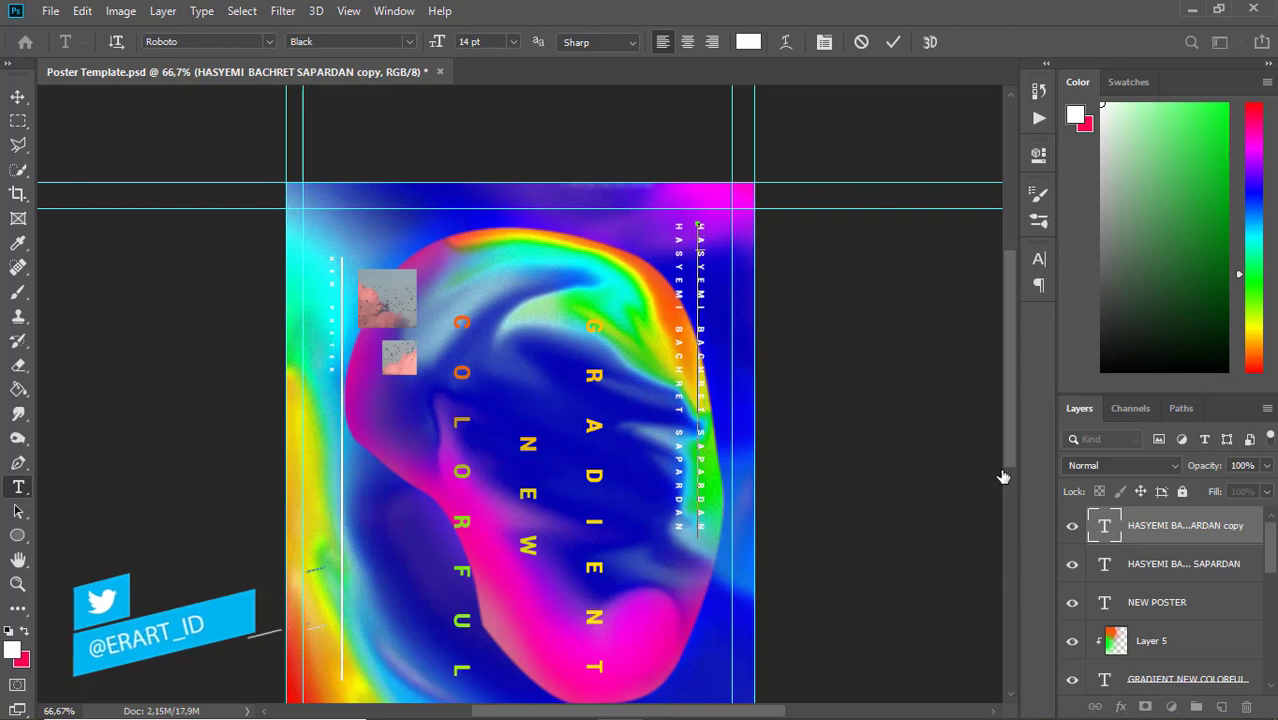
click(12, 650)
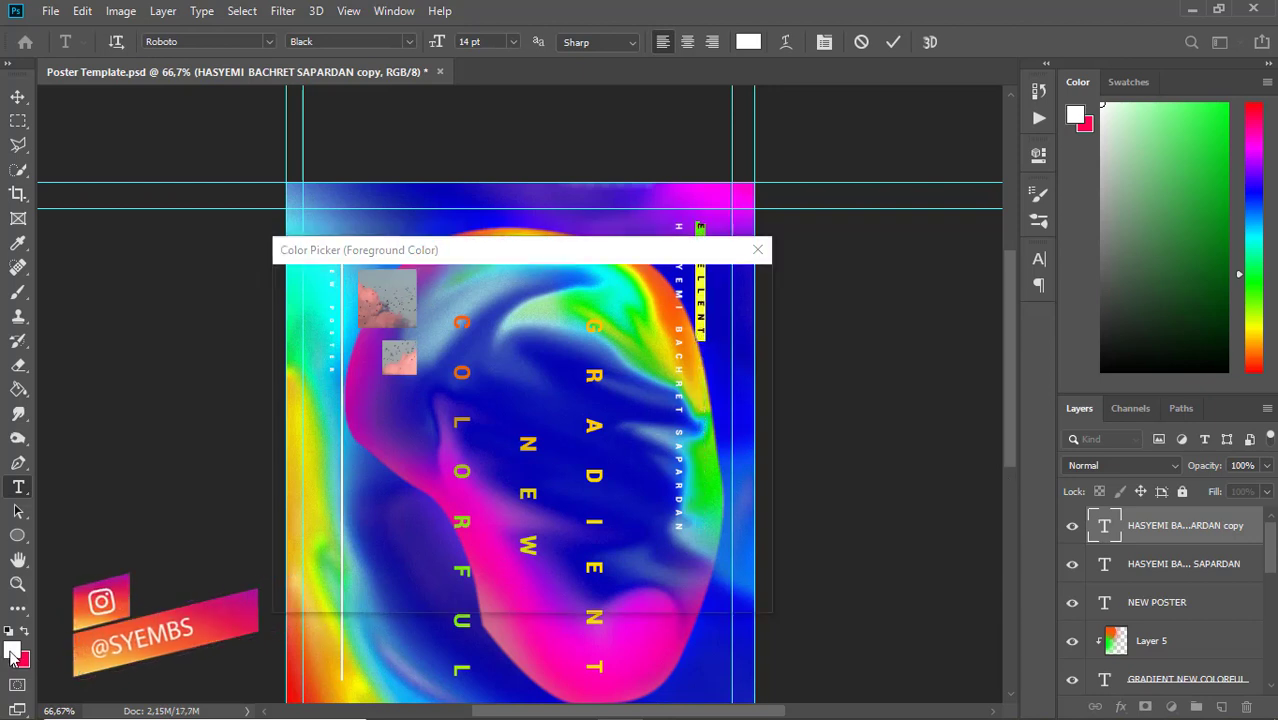
click(597, 668)
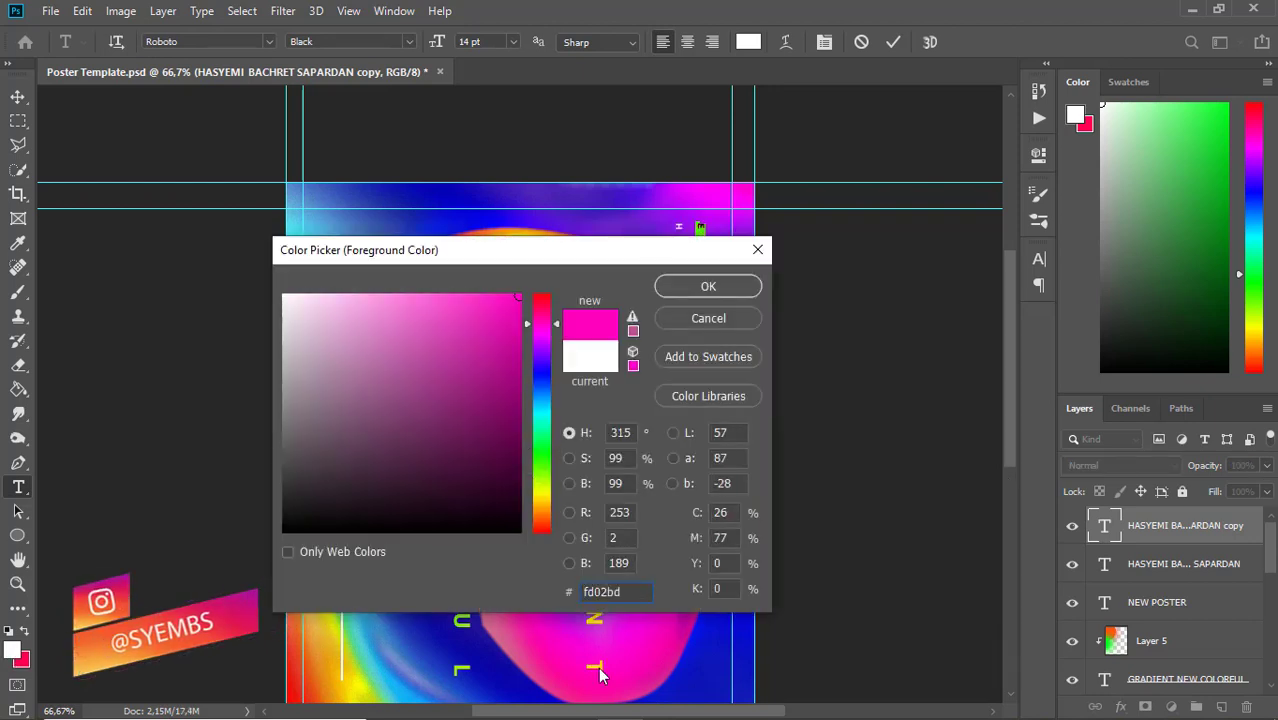
click(596, 667)
click(708, 286)
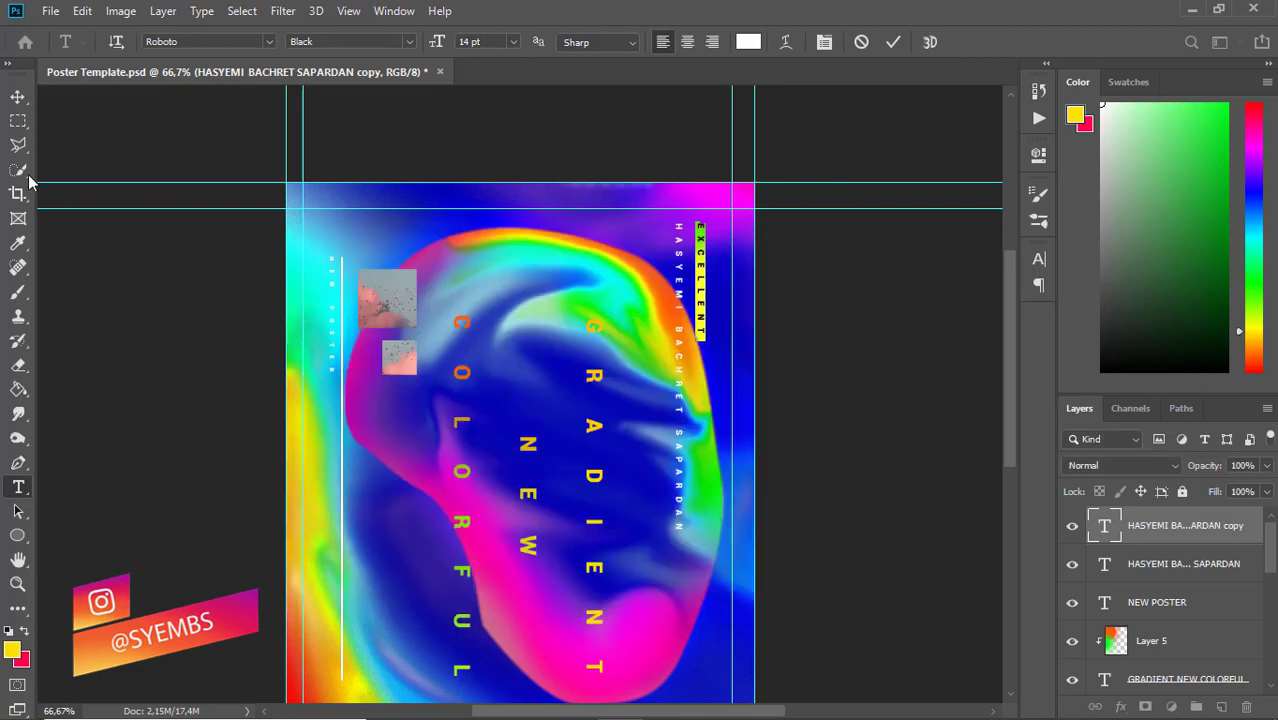
click(18, 97)
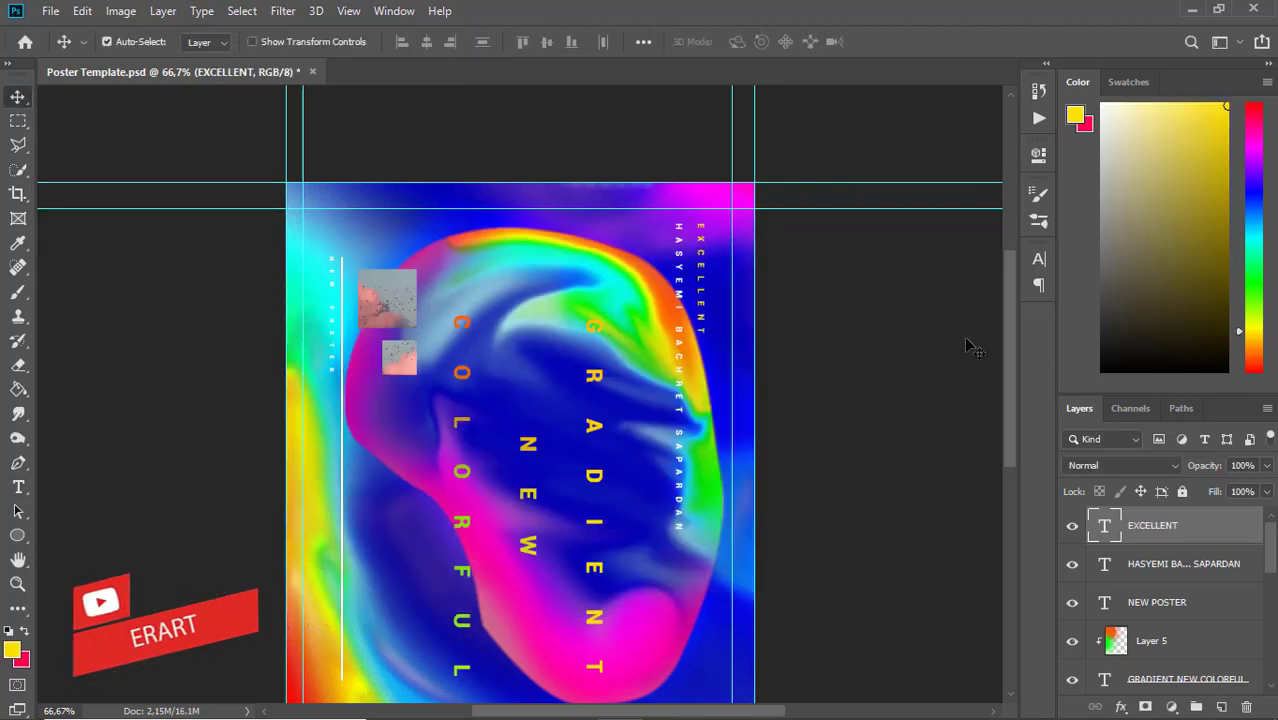
scroll(1012, 361, down, 3)
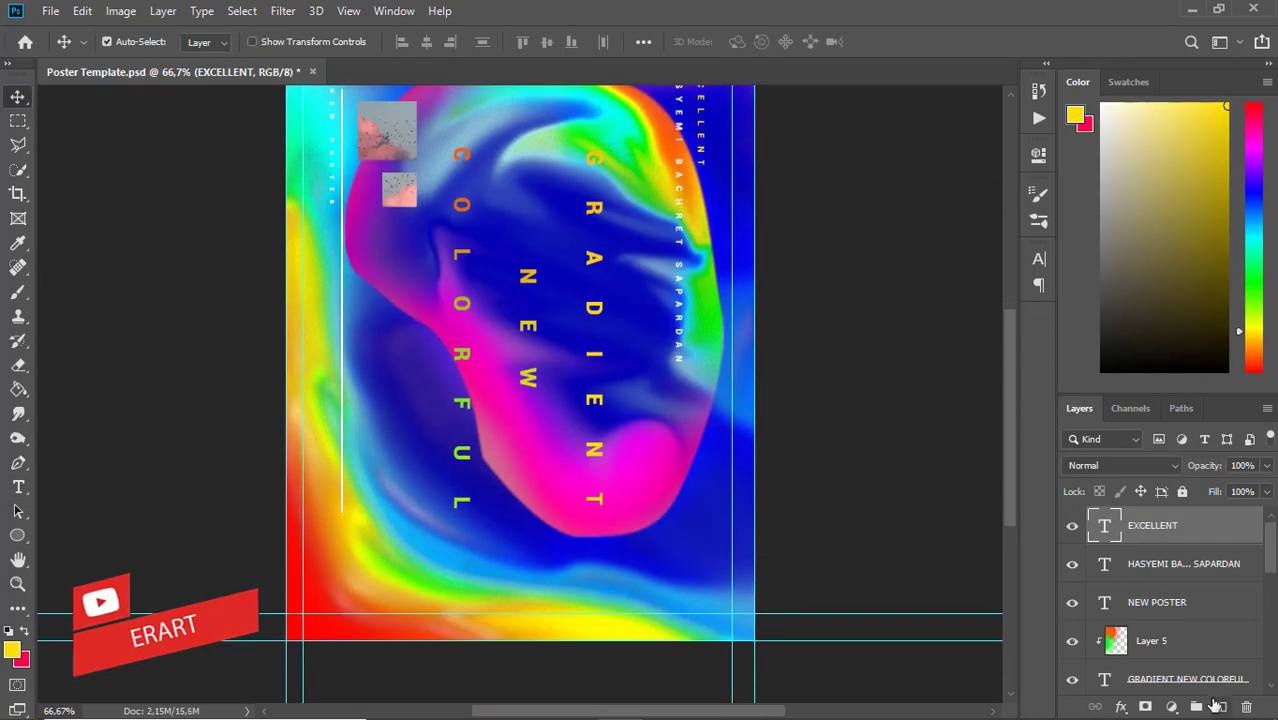
On a new layer, draw a thin 7 × 269 px vertical rectangle below the author name.
click(1222, 700)
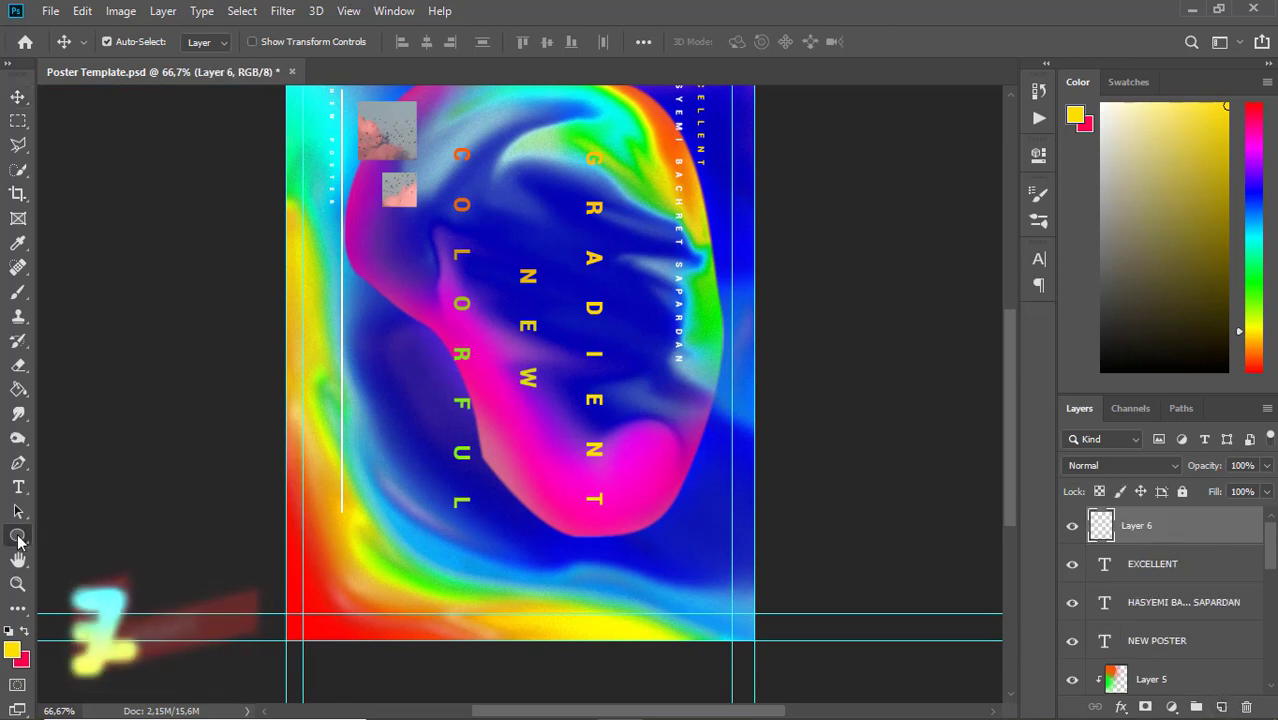
drag(18, 540, 118, 541)
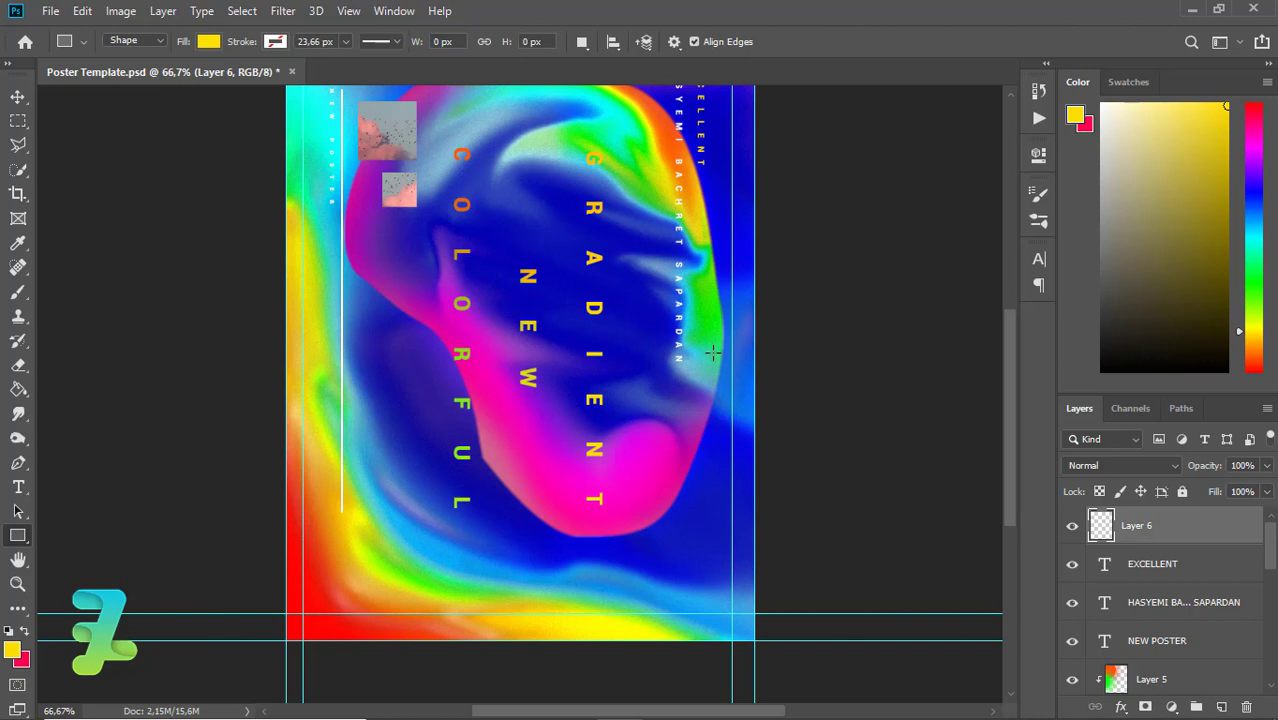
drag(678, 376, 684, 559)
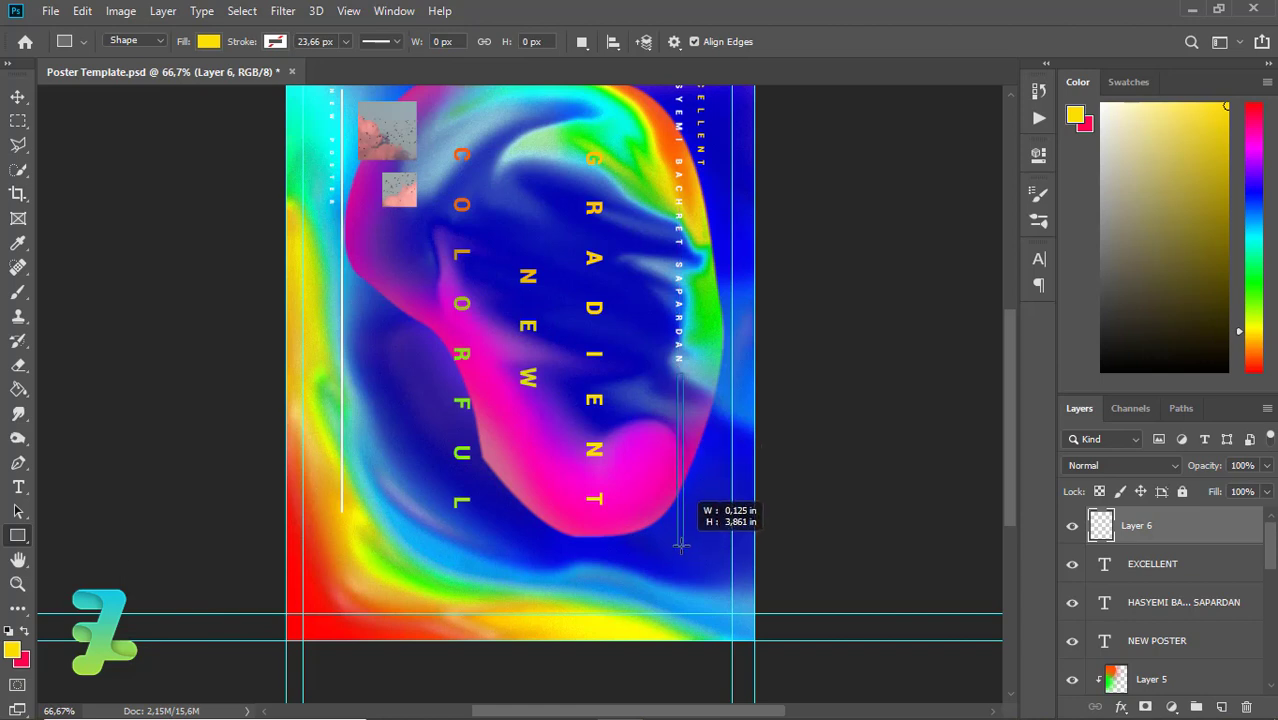
drag(684, 559, 680, 540)
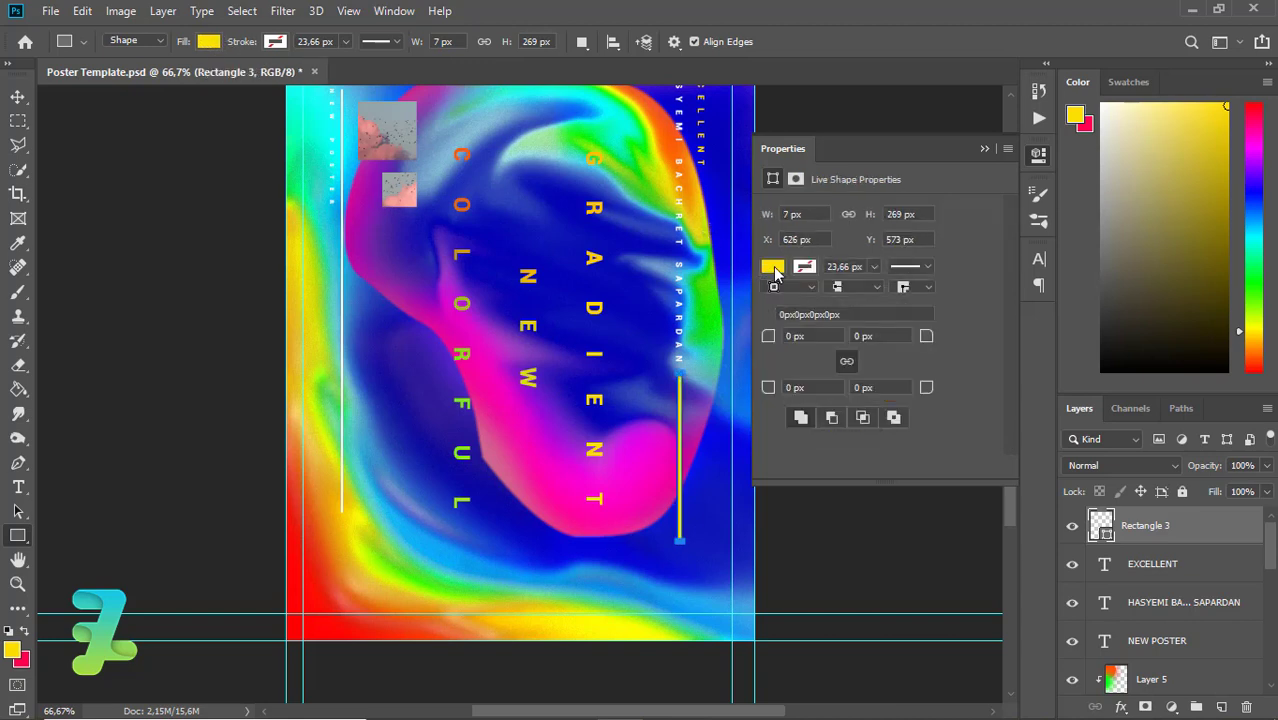
Change the bar's fill to a gradient using the rainbow spectrum preset.
click(773, 268)
click(773, 268)
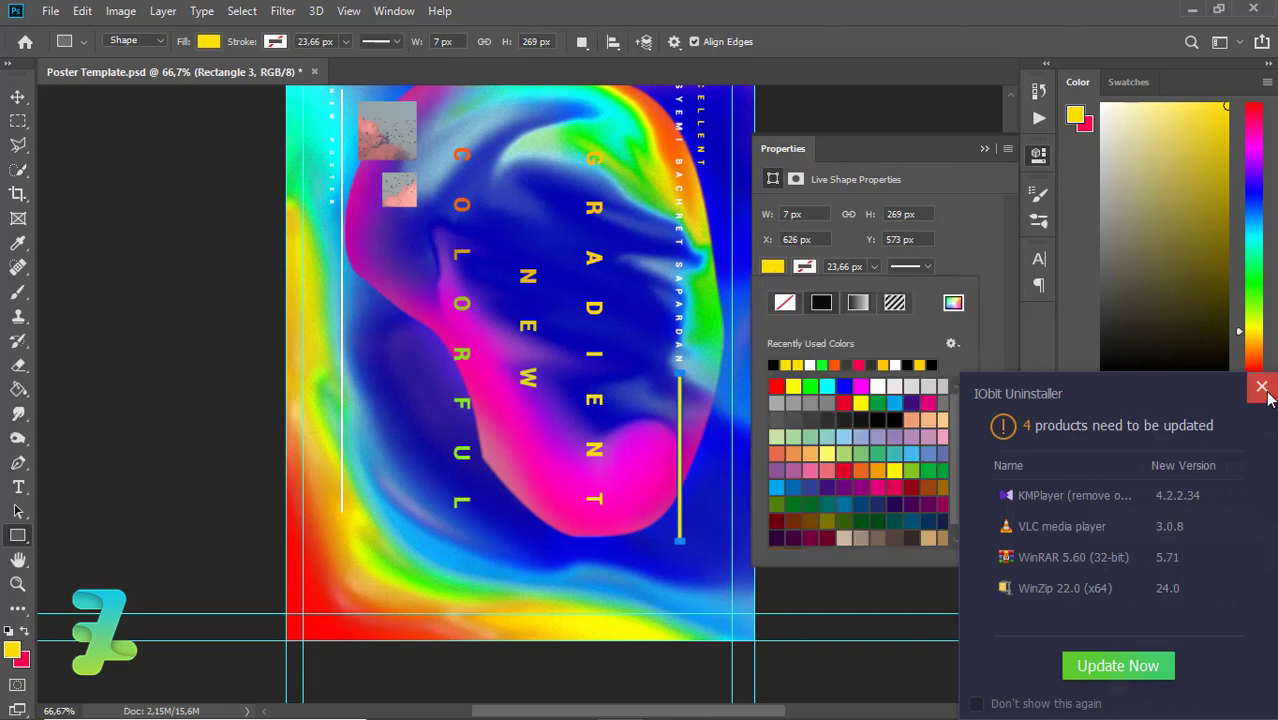
click(1262, 387)
click(773, 267)
click(860, 304)
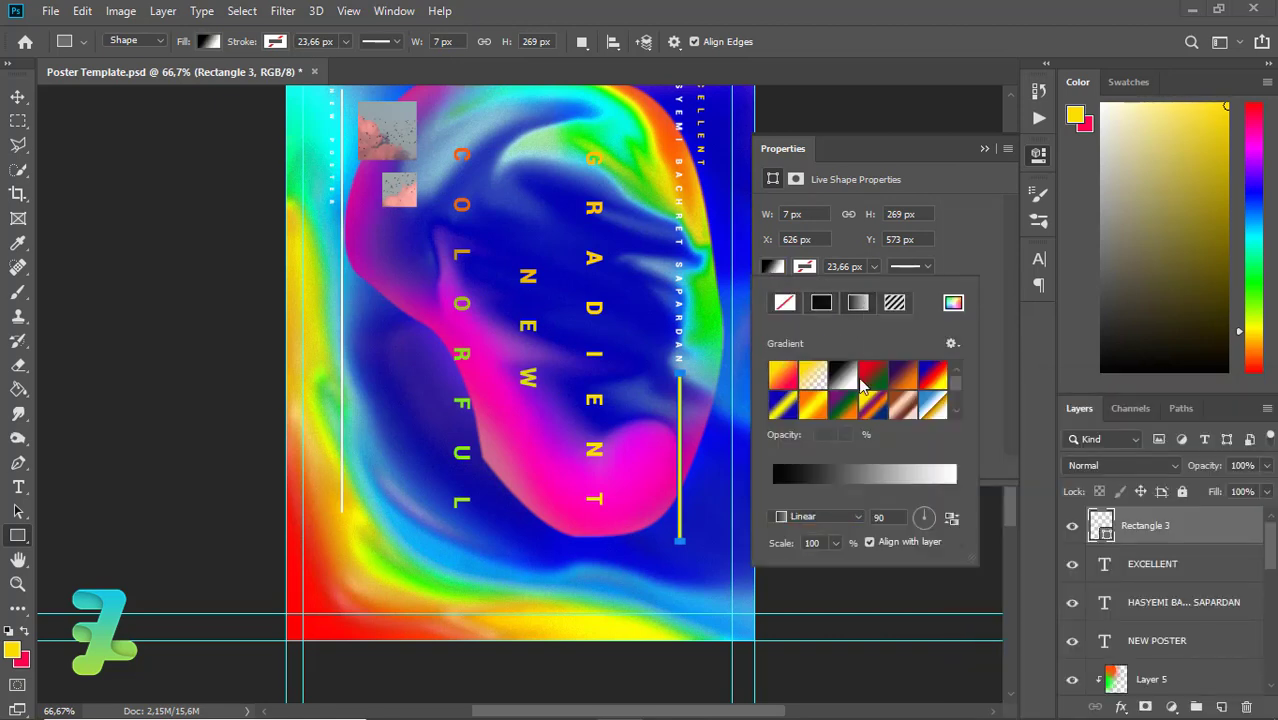
click(934, 376)
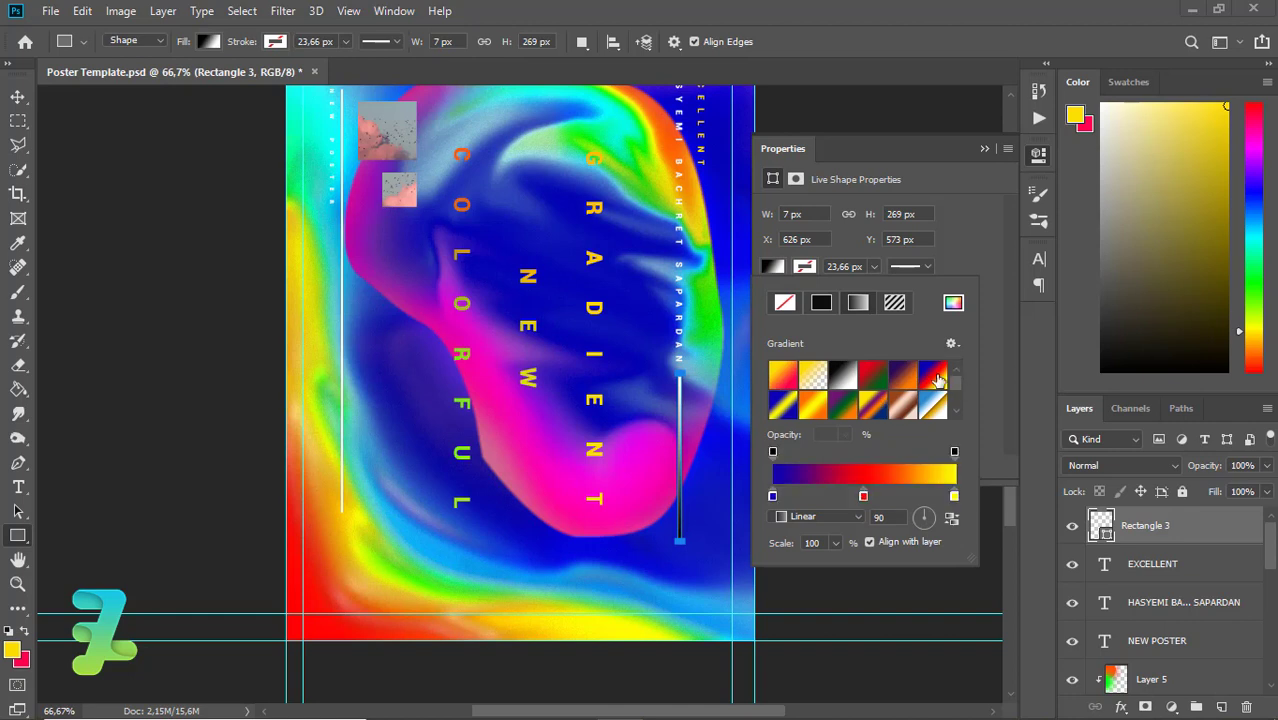
scroll(955, 395, down, 2)
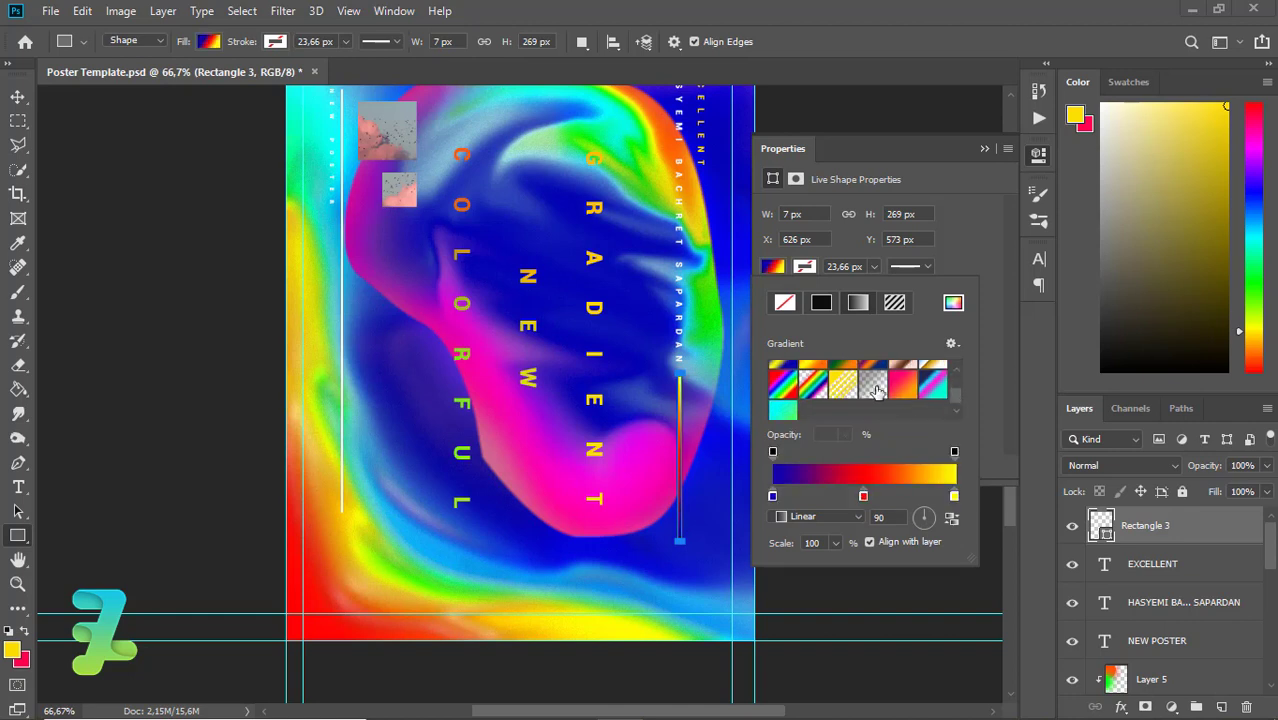
click(782, 388)
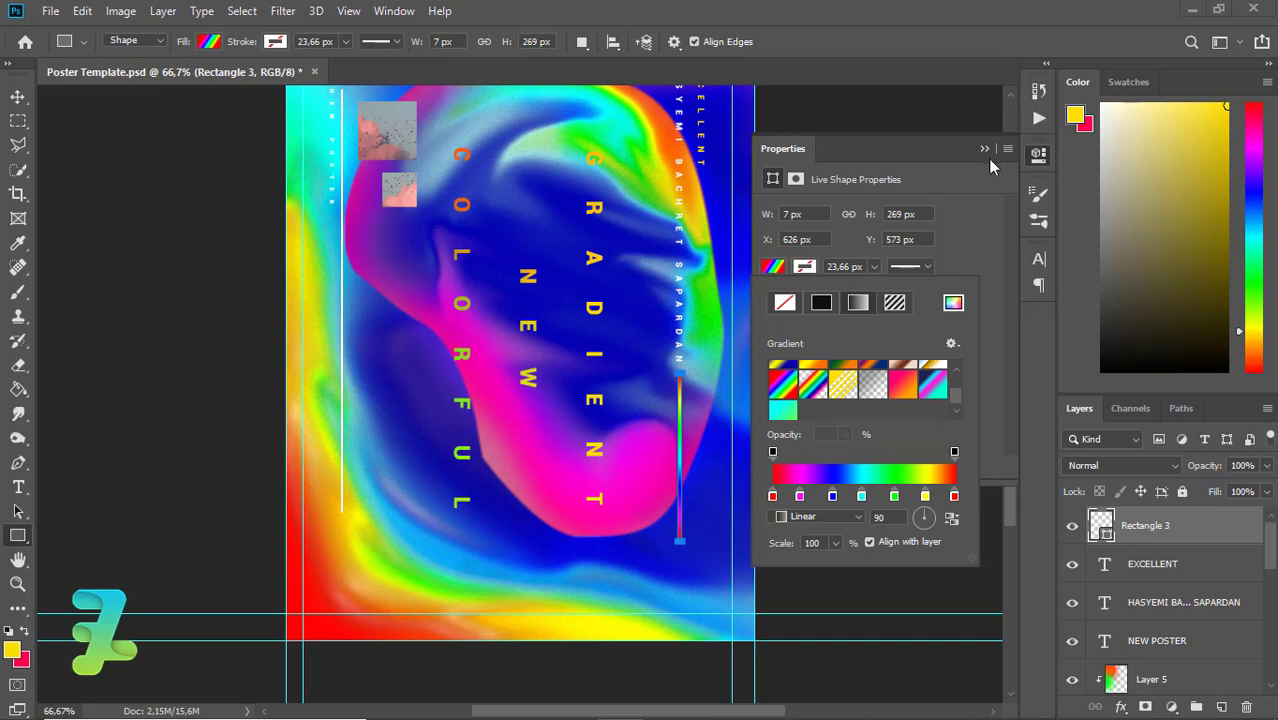
key(Escape)
key(v)
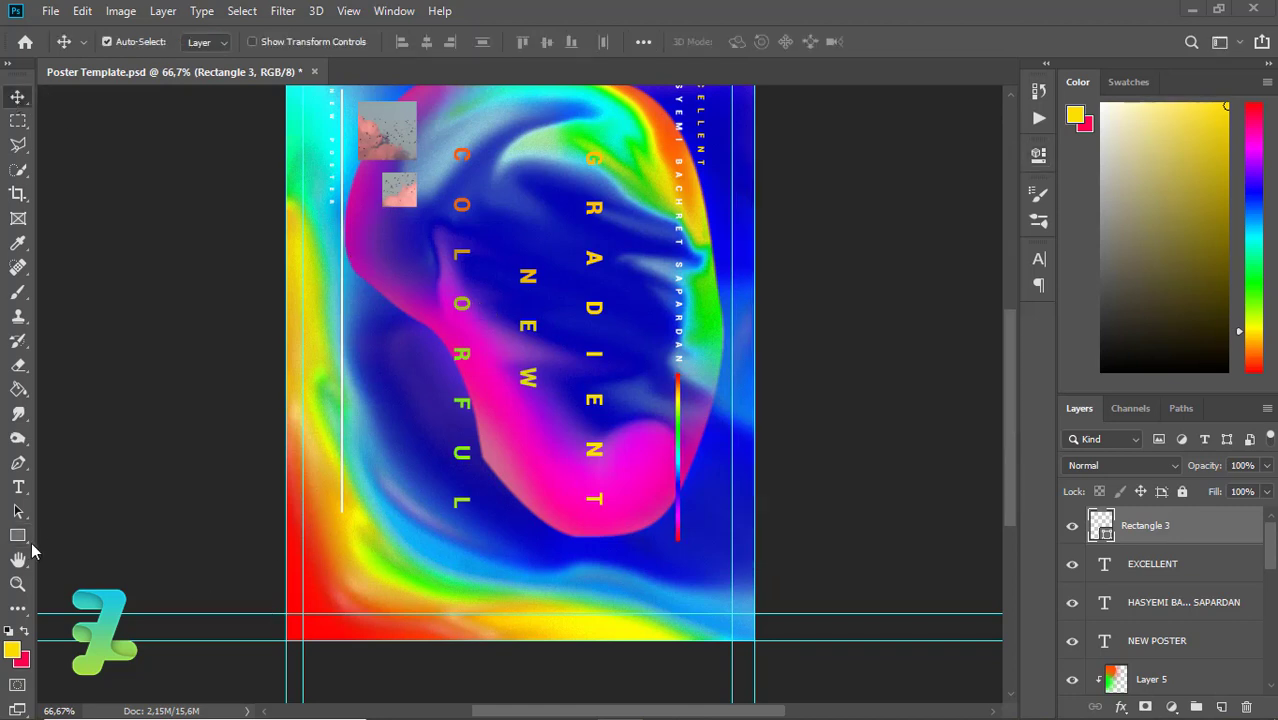
click(17, 535)
right_click(17, 535)
Draw a 159 px ellipse circle near the bottom of the left vertical line.
click(57, 572)
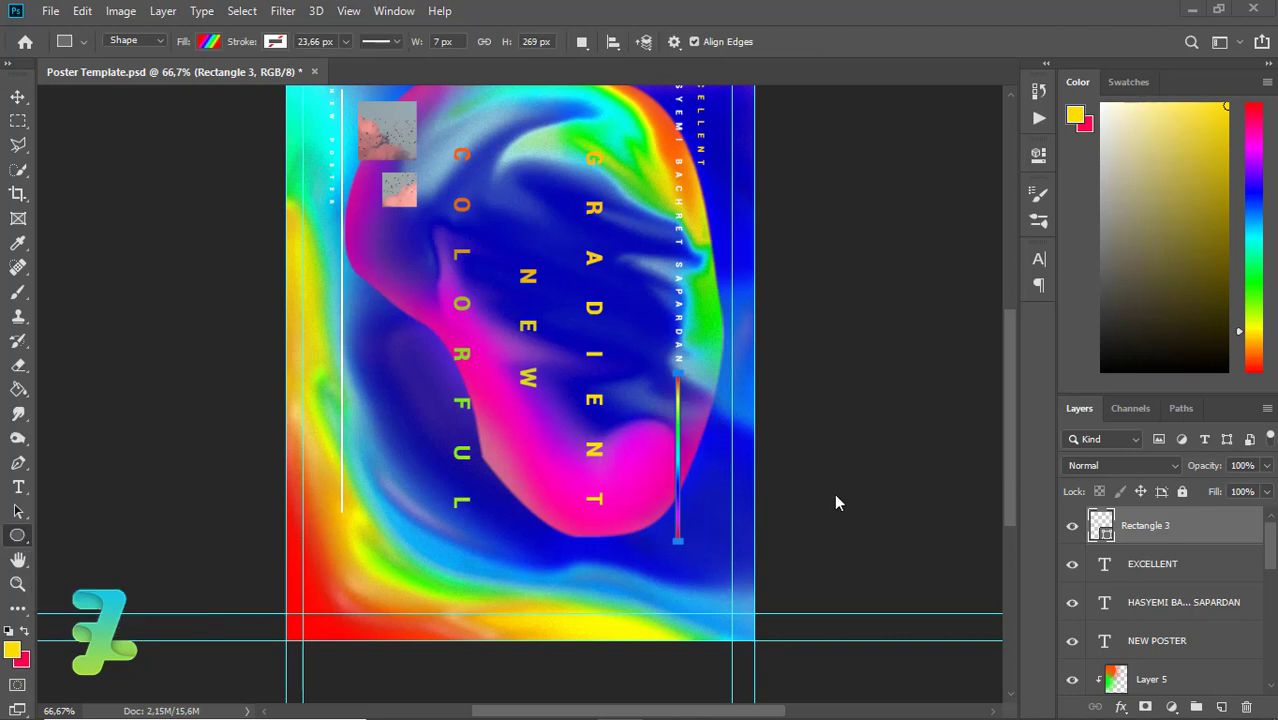
click(1221, 707)
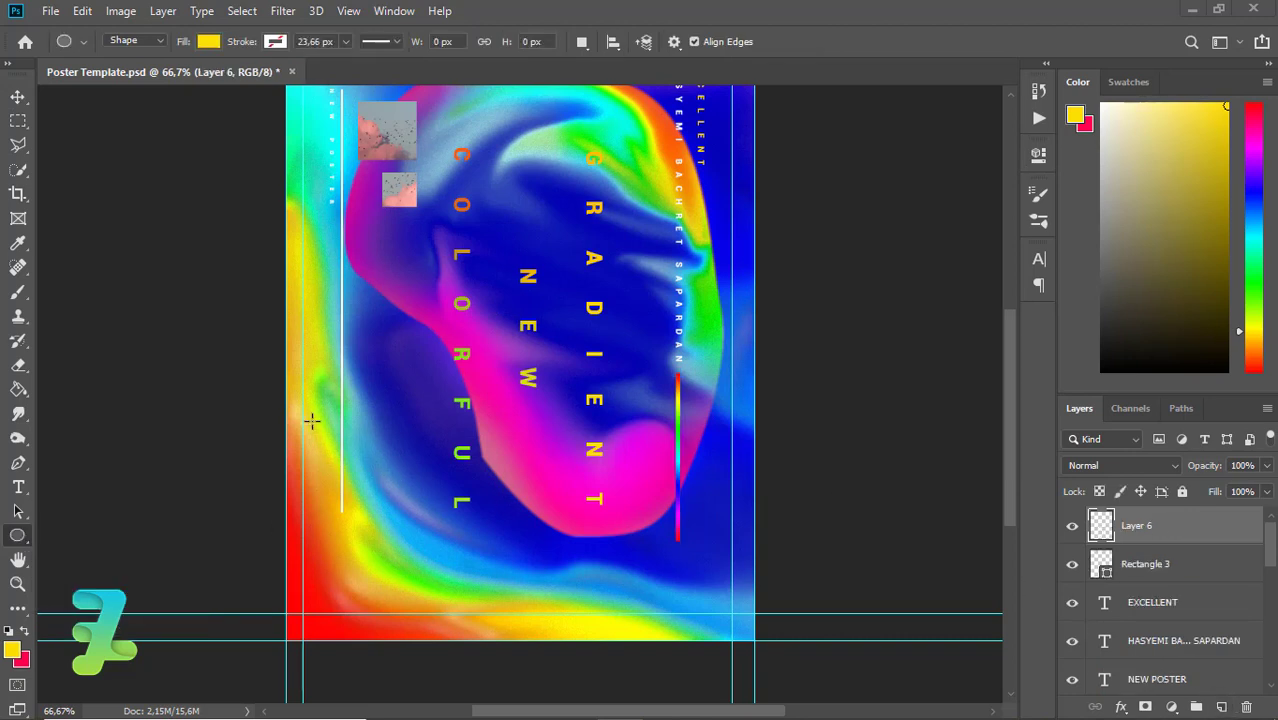
drag(310, 415, 304, 402)
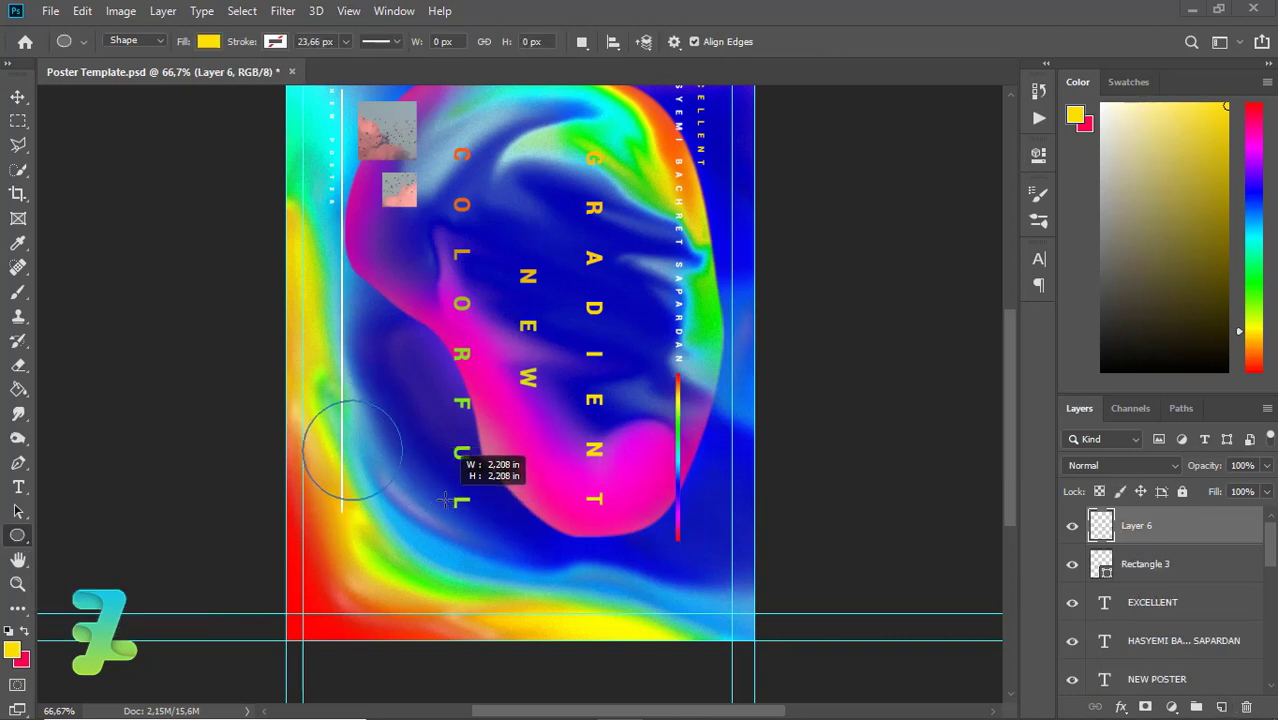
drag(416, 485, 445, 500)
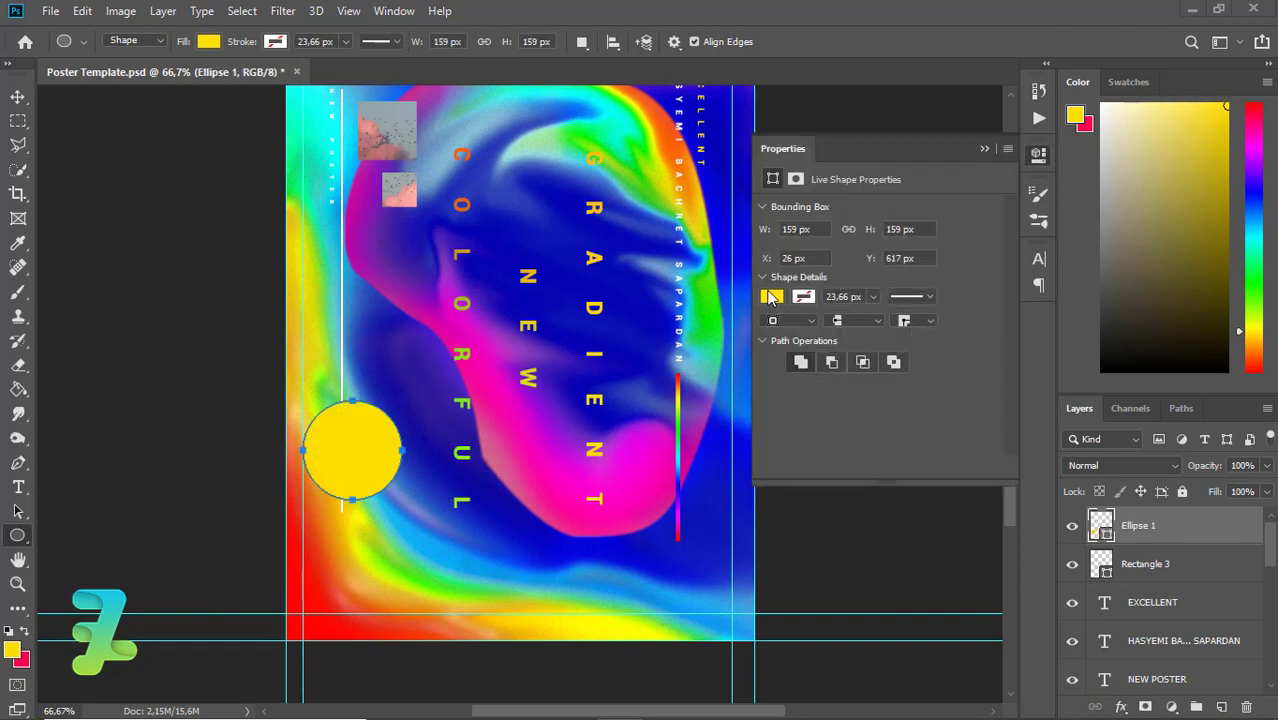
Fill the circle with the rainbow gradient and draw a small Ellipse 2 on top of it.
click(772, 298)
click(858, 332)
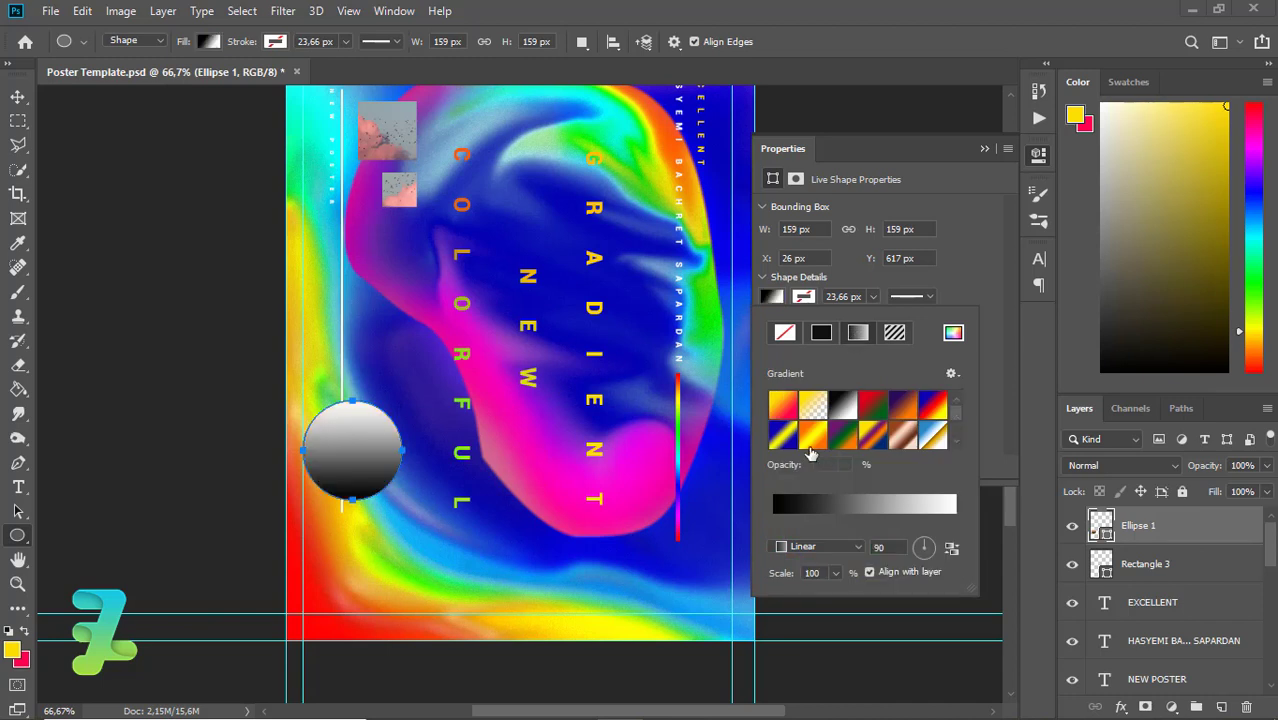
scroll(955, 418, down, 3)
click(789, 405)
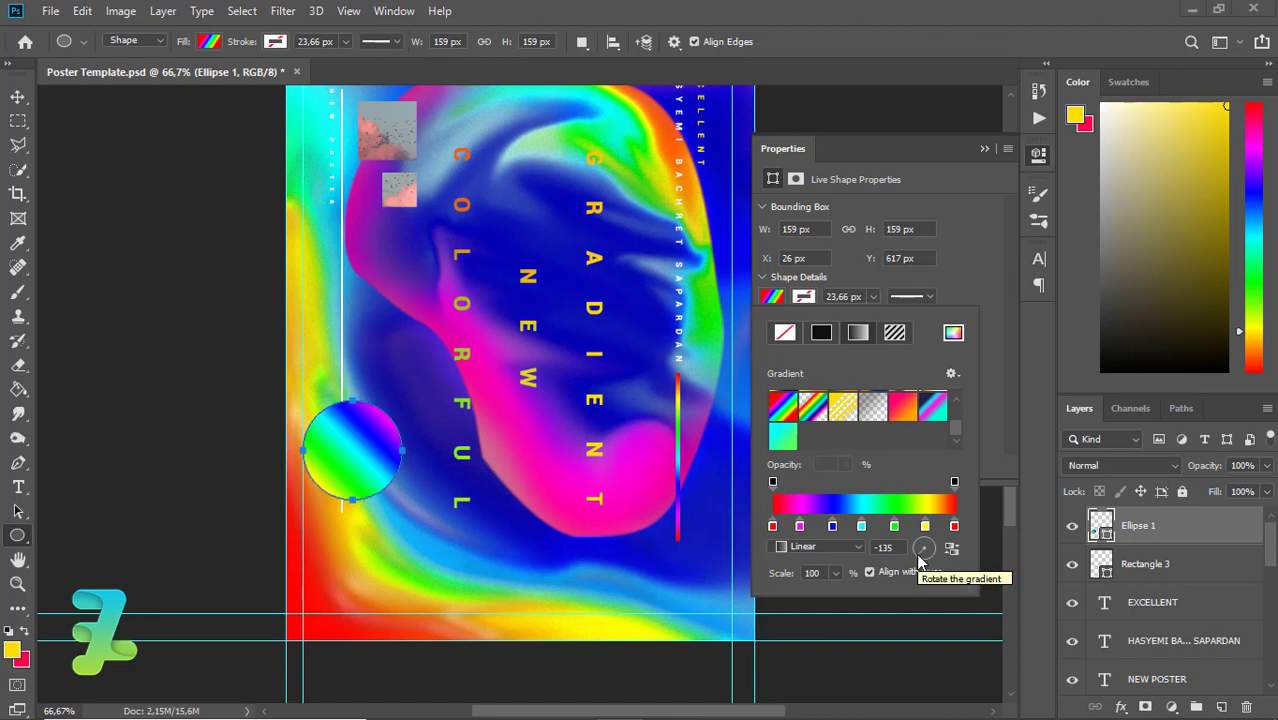
click(351, 454)
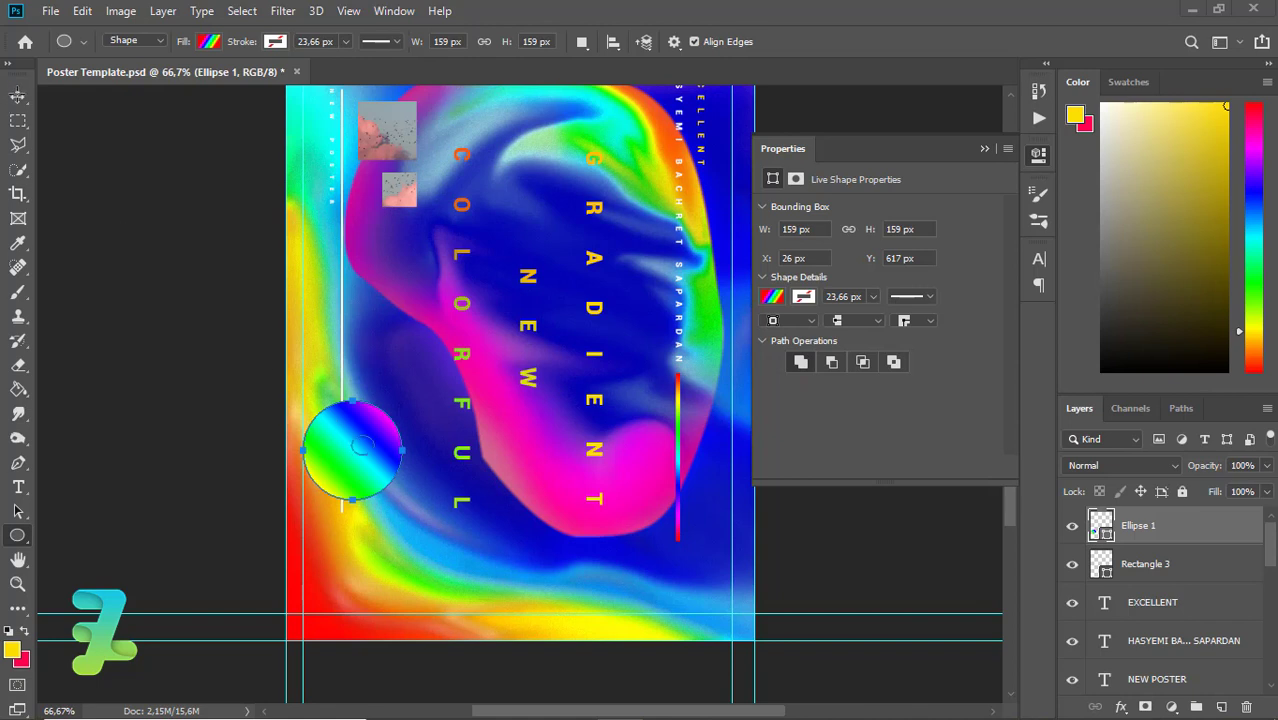
drag(350, 437, 374, 457)
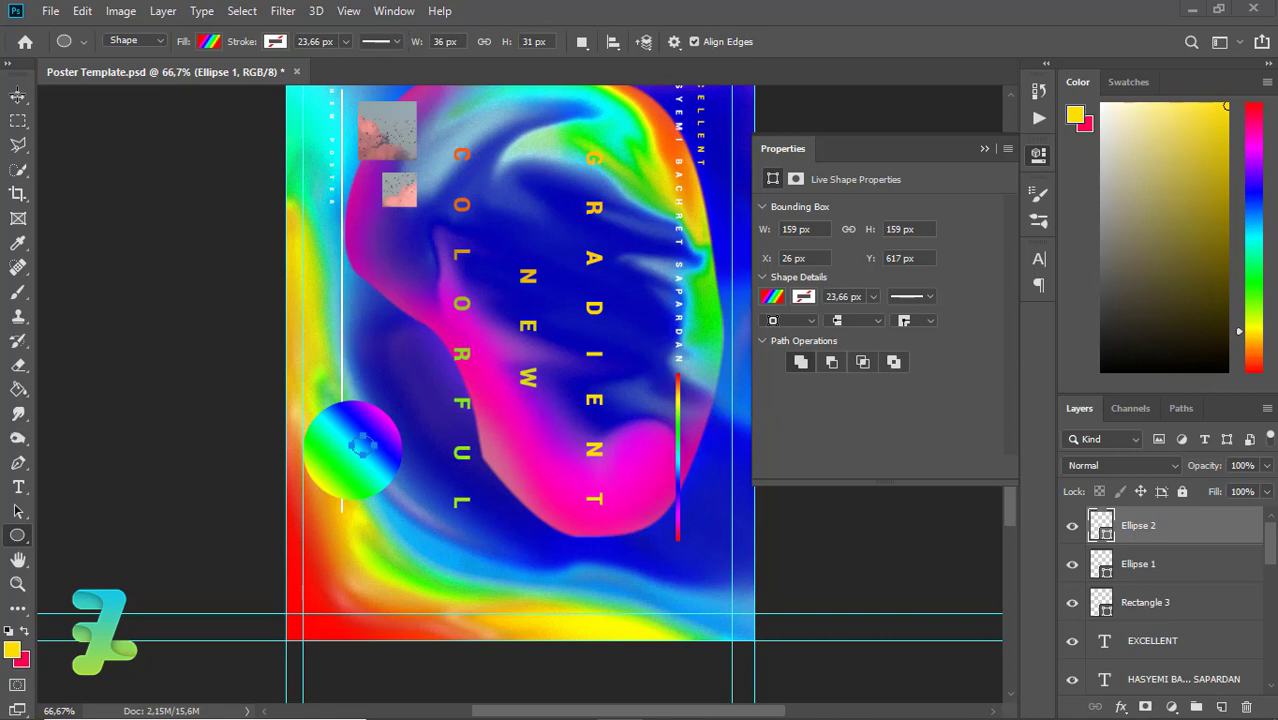
key(v)
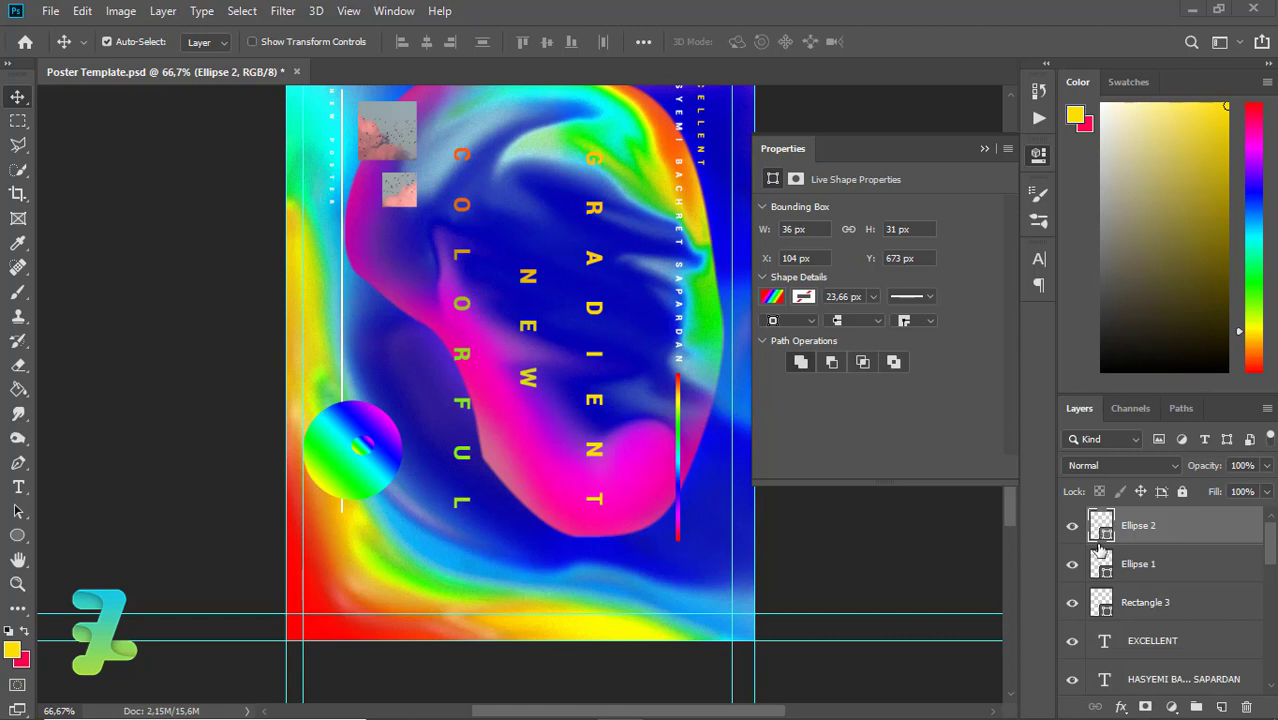
Delete Ellipse 2 and move the rainbow circle up-right to X 89, Y 549 against the line.
key(Delete)
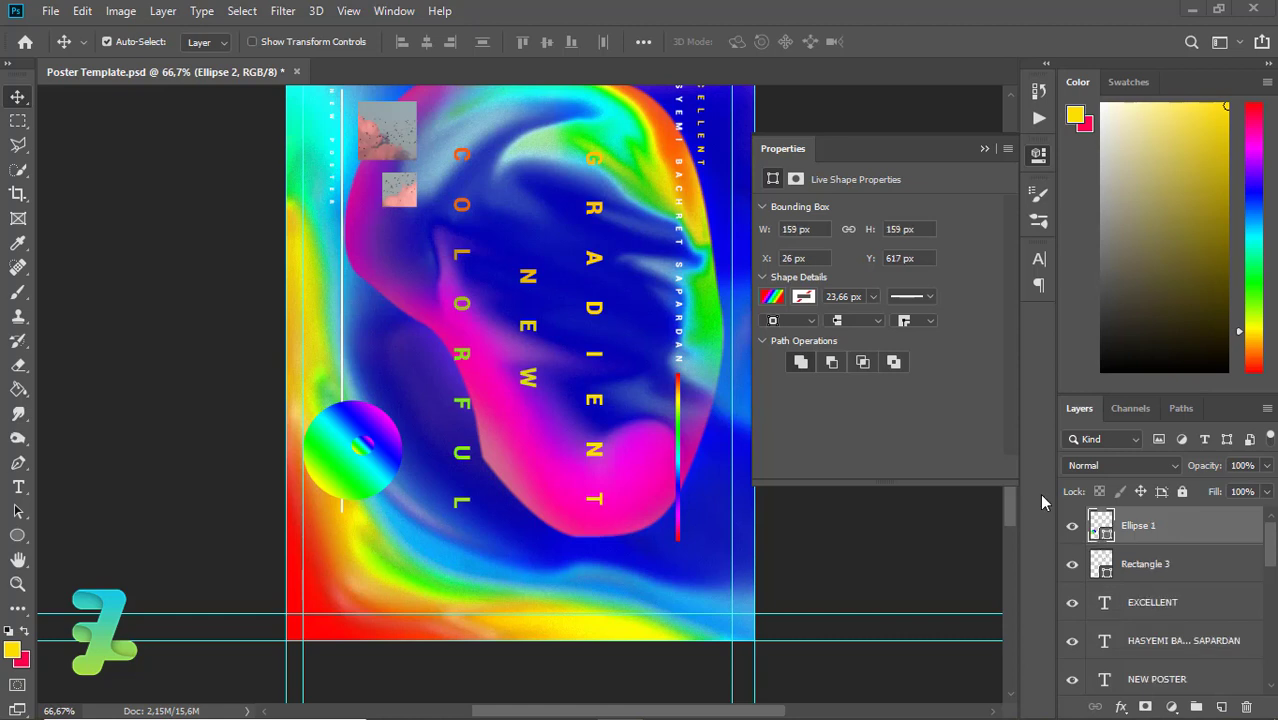
click(779, 302)
click(779, 302)
click(779, 302)
click(779, 298)
click(779, 298)
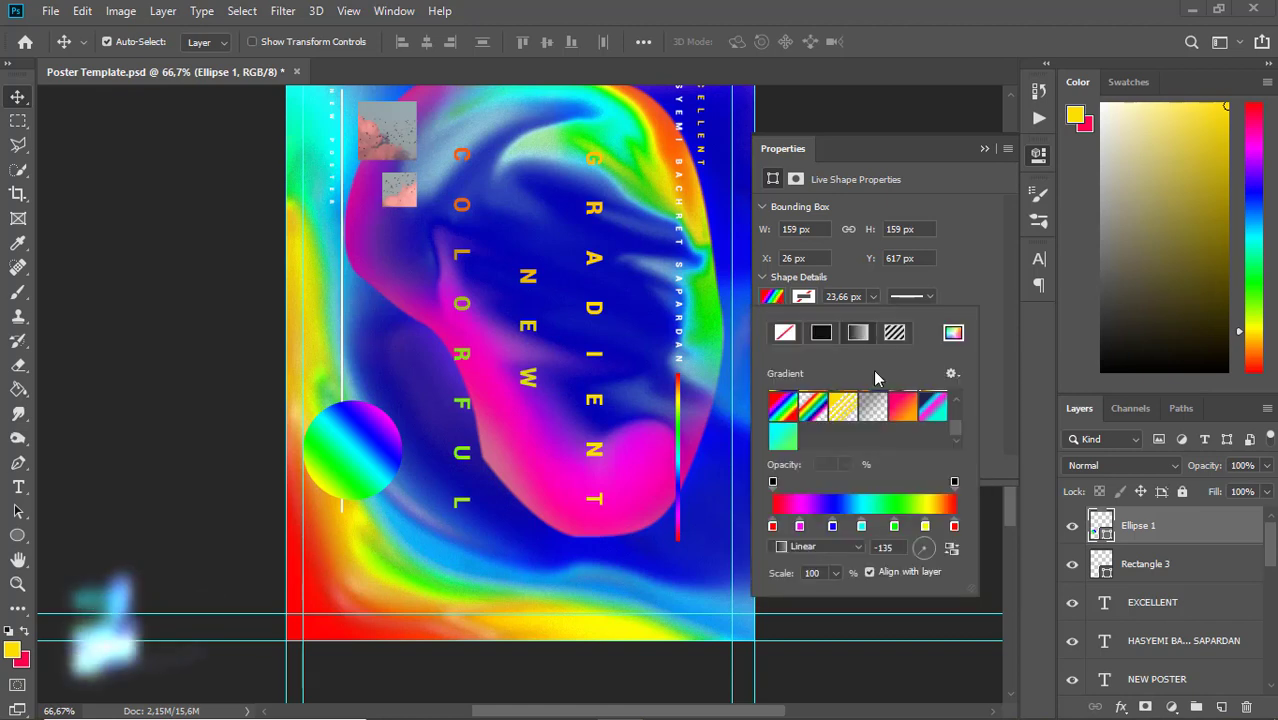
click(366, 467)
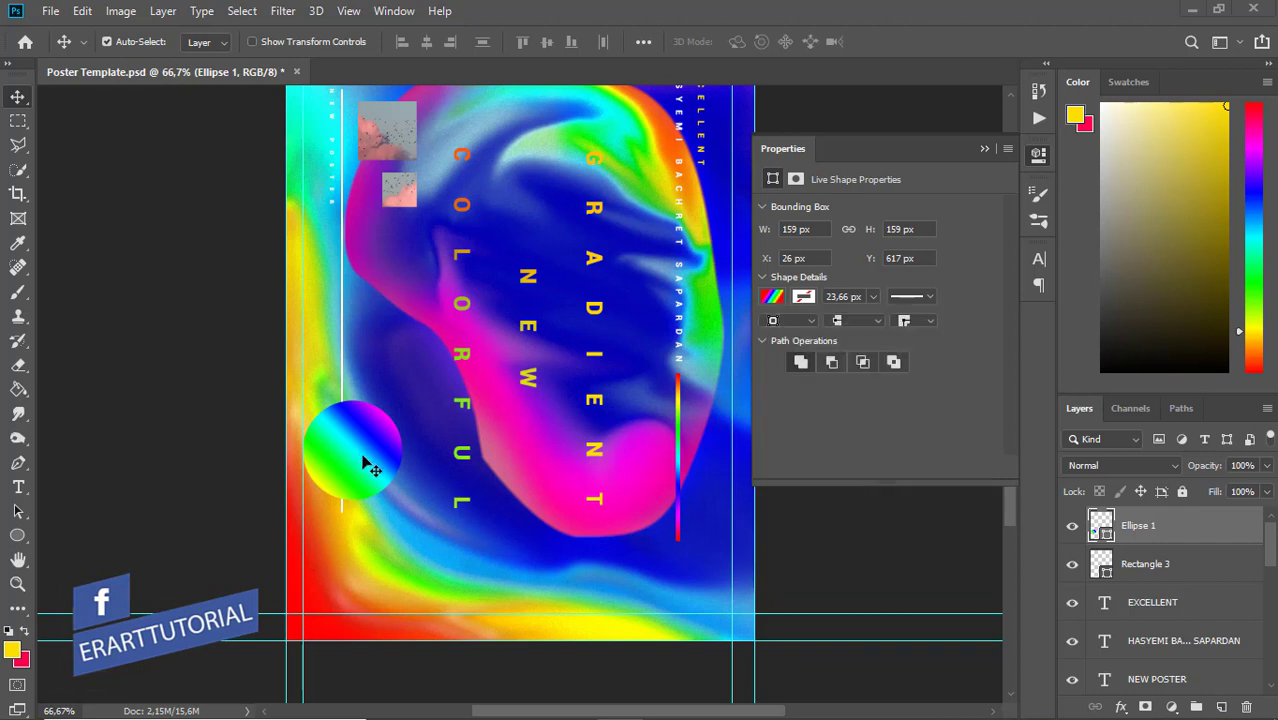
drag(350, 478, 412, 416)
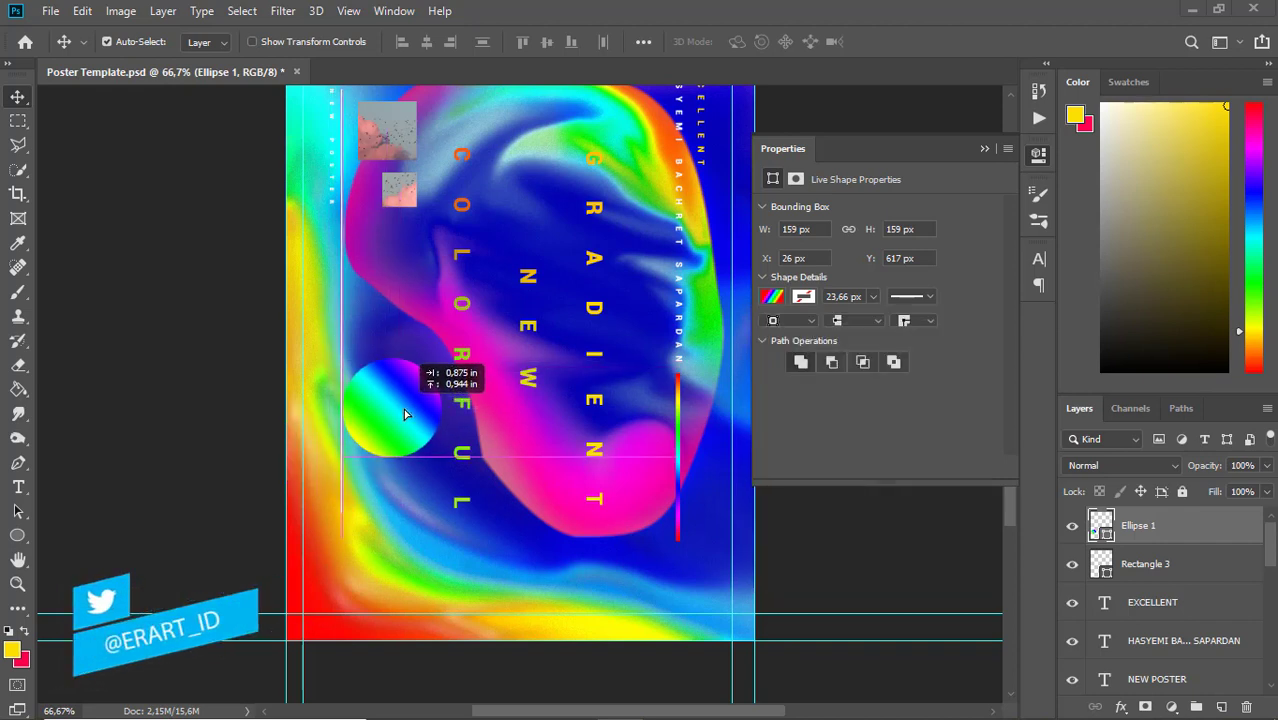
drag(412, 416, 405, 416)
Lower the circle's gradient scale to 89% to tighten the bands.
click(772, 296)
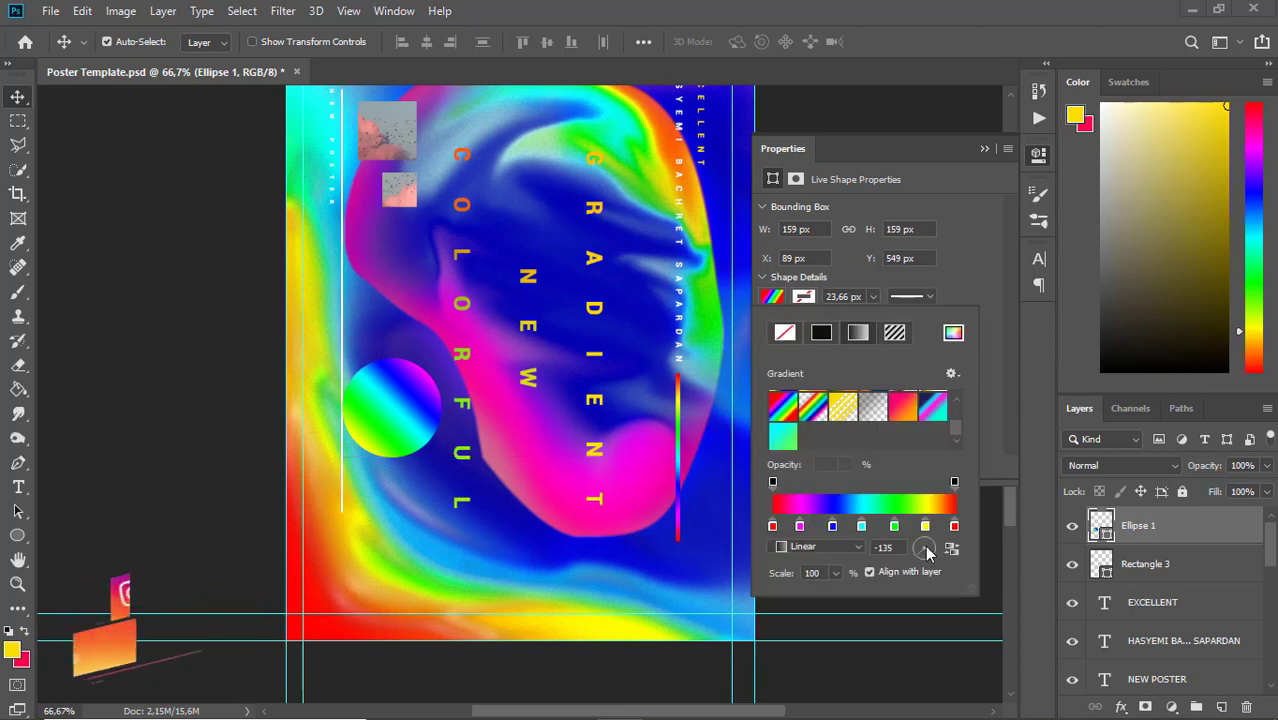
click(835, 573)
drag(844, 596, 838, 598)
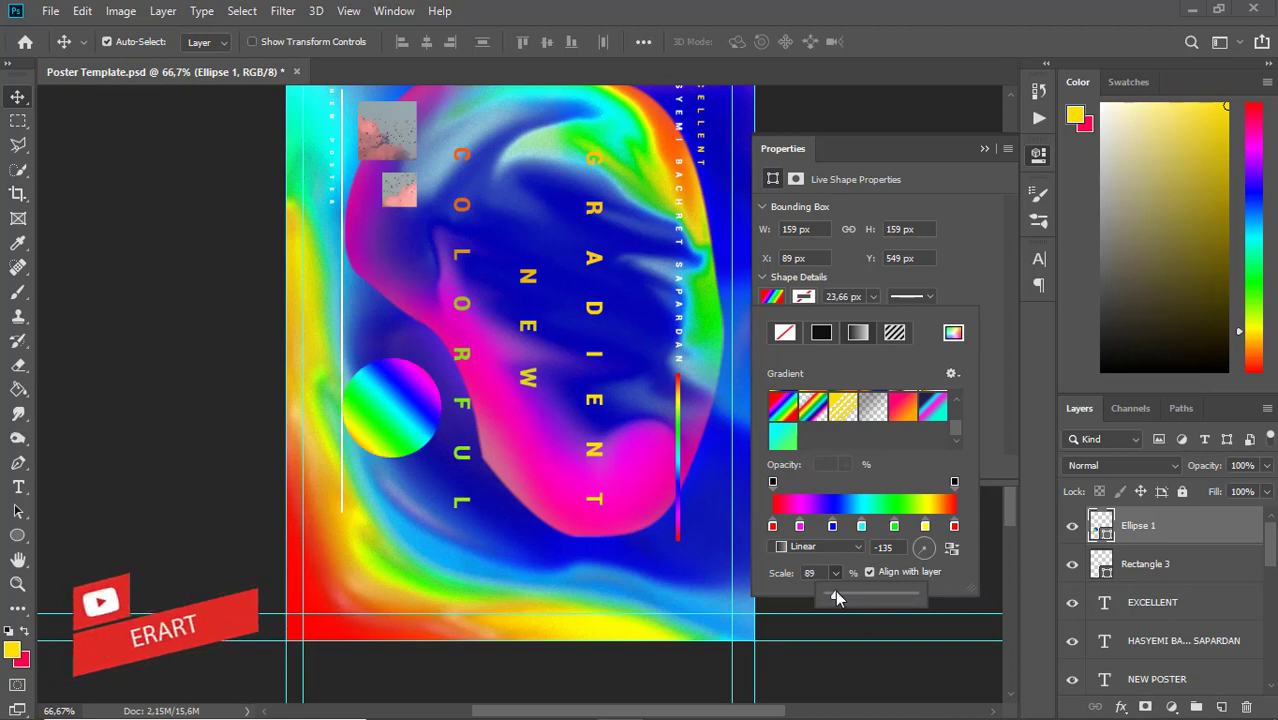
click(985, 150)
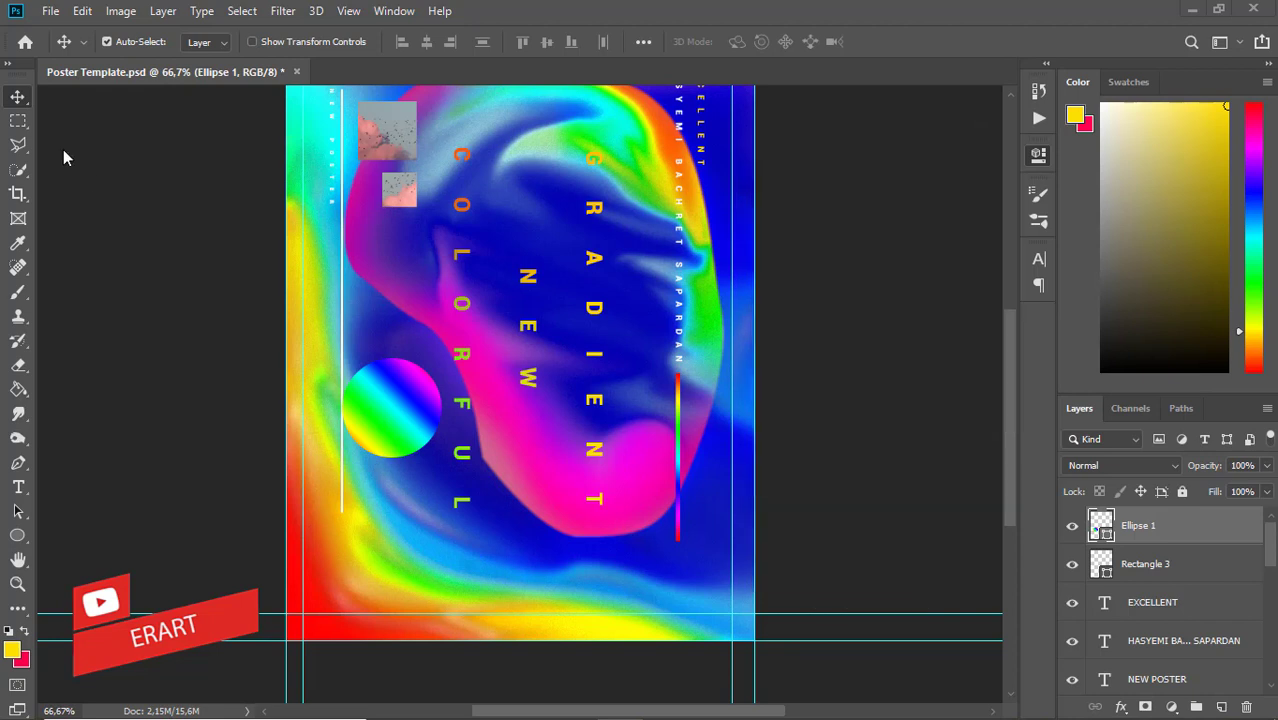
Duplicate the rainbow circle below and left, and nudge the original Ellipse 1 slightly right.
key(ctrl)
drag(358, 356, 340, 473)
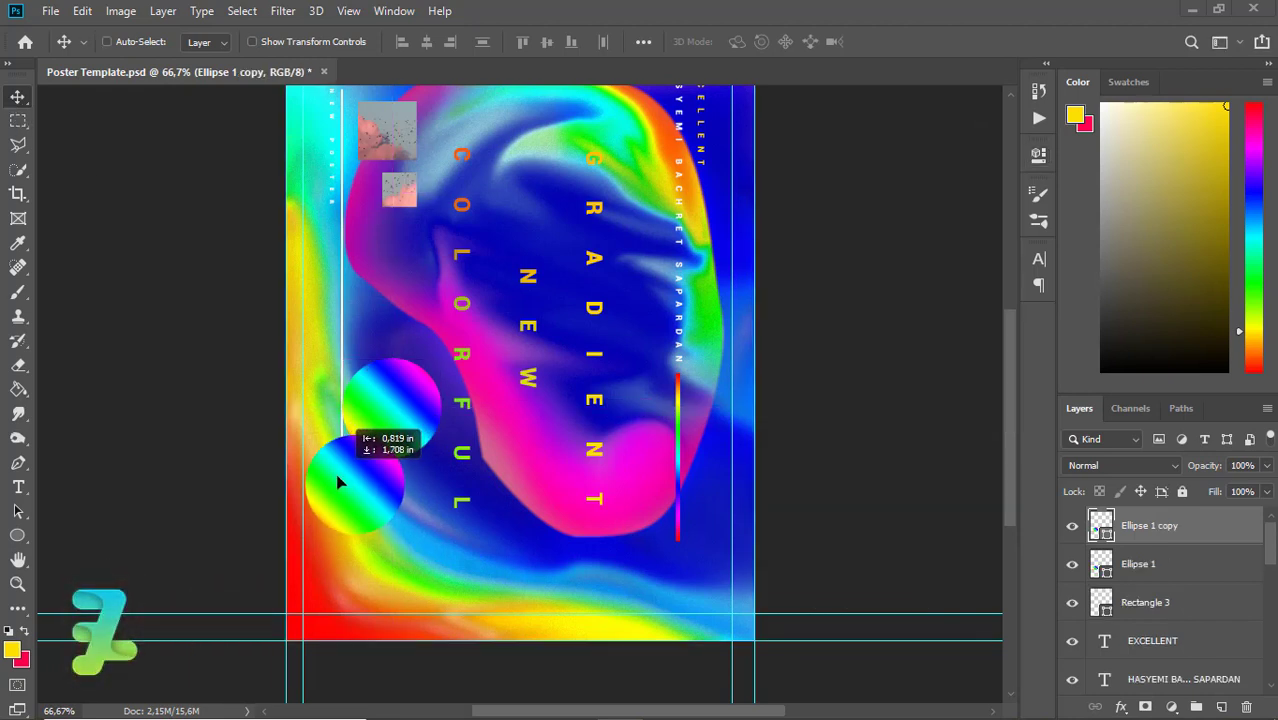
drag(341, 479, 326, 490)
click(1099, 563)
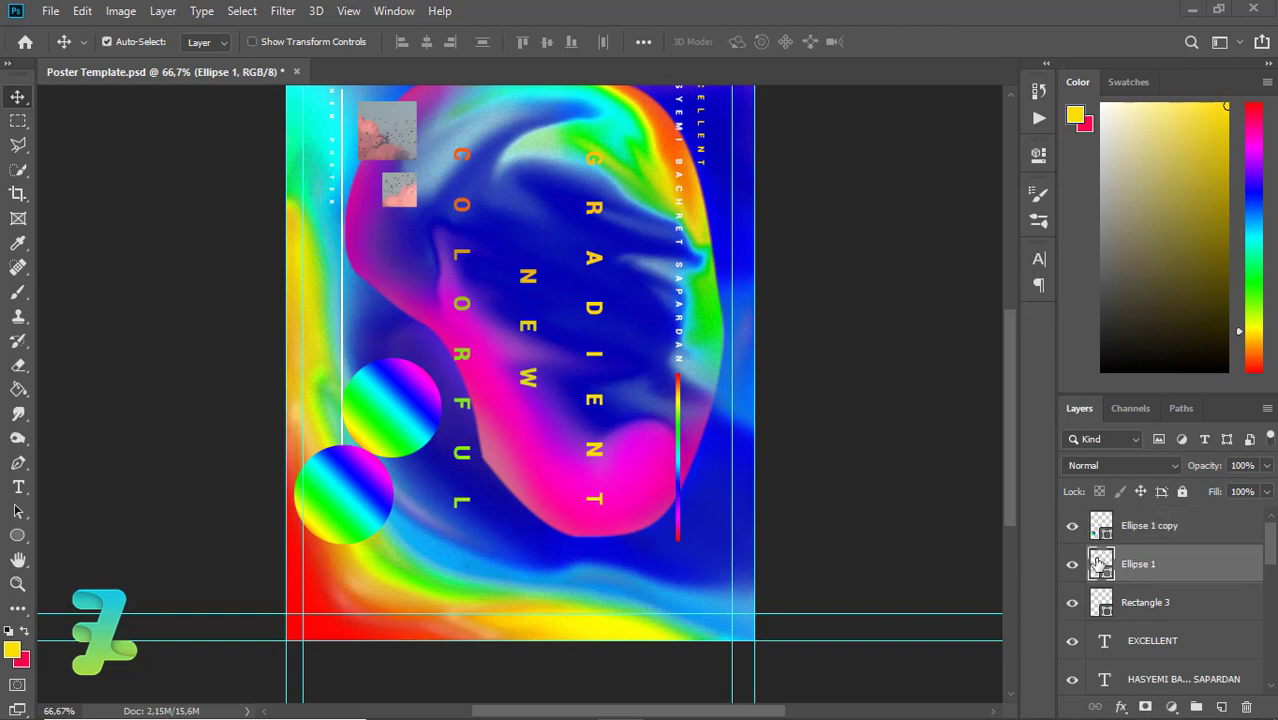
key(Right)
key(Right)
key(Right)
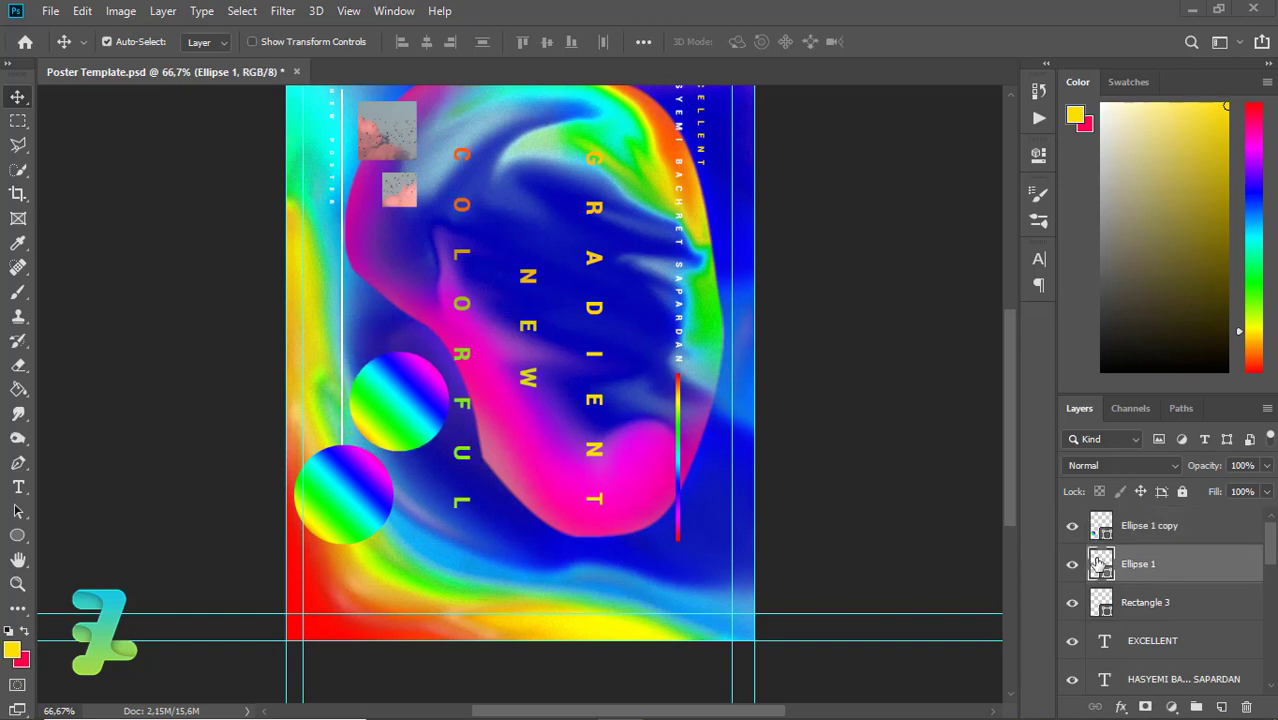
key(Right)
key(Right)
key(Right)
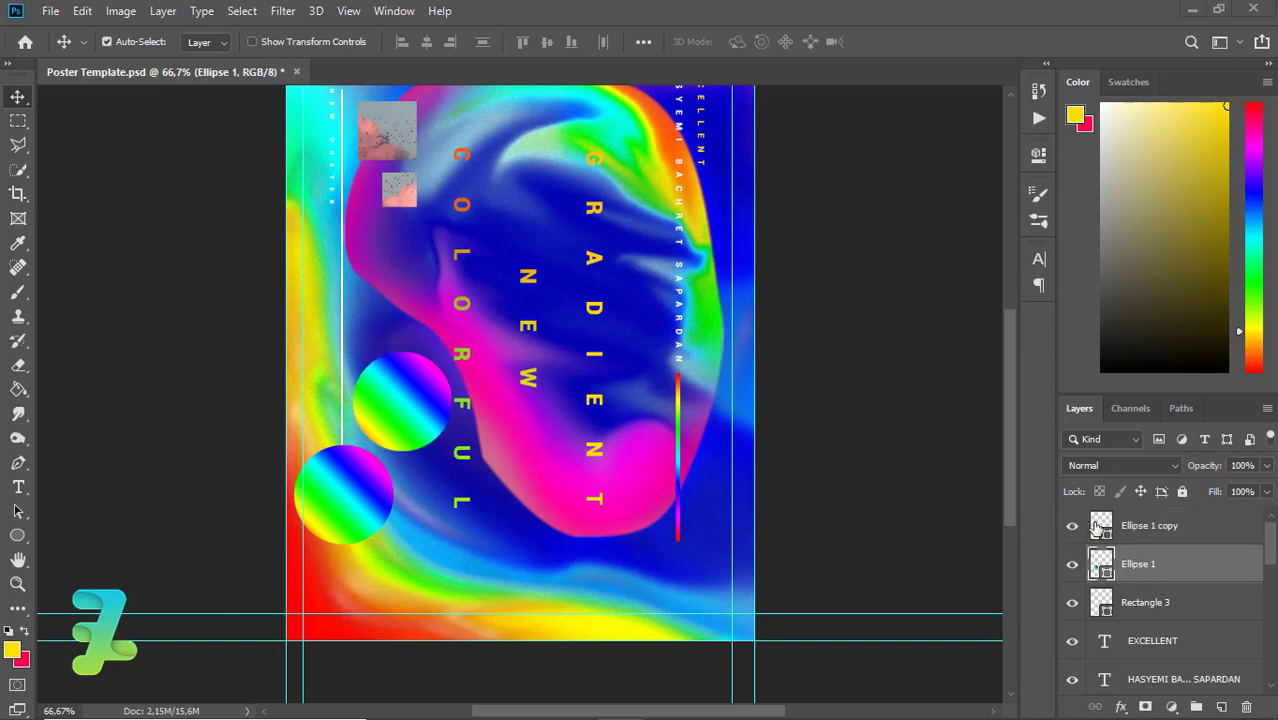
mouse_move(1097, 525)
mouse_down()
mouse_move(1121, 712)
mouse_move(1110, 530)
mouse_up()
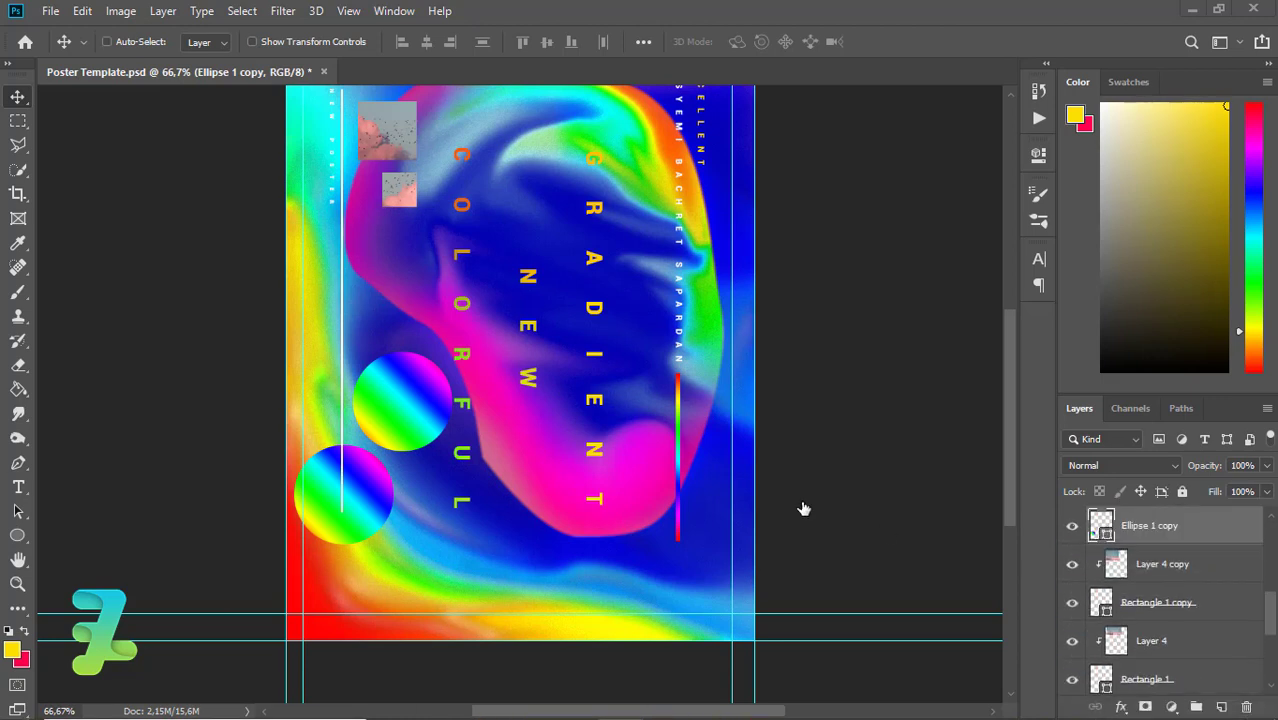
Scale the Ellipse 1 copy down to about 62% into a small dot.
key(ctrl+t)
mouse_move(394, 542)
mouse_down()
mouse_move(316, 462)
mouse_move(341, 469)
mouse_up()
key(Return)
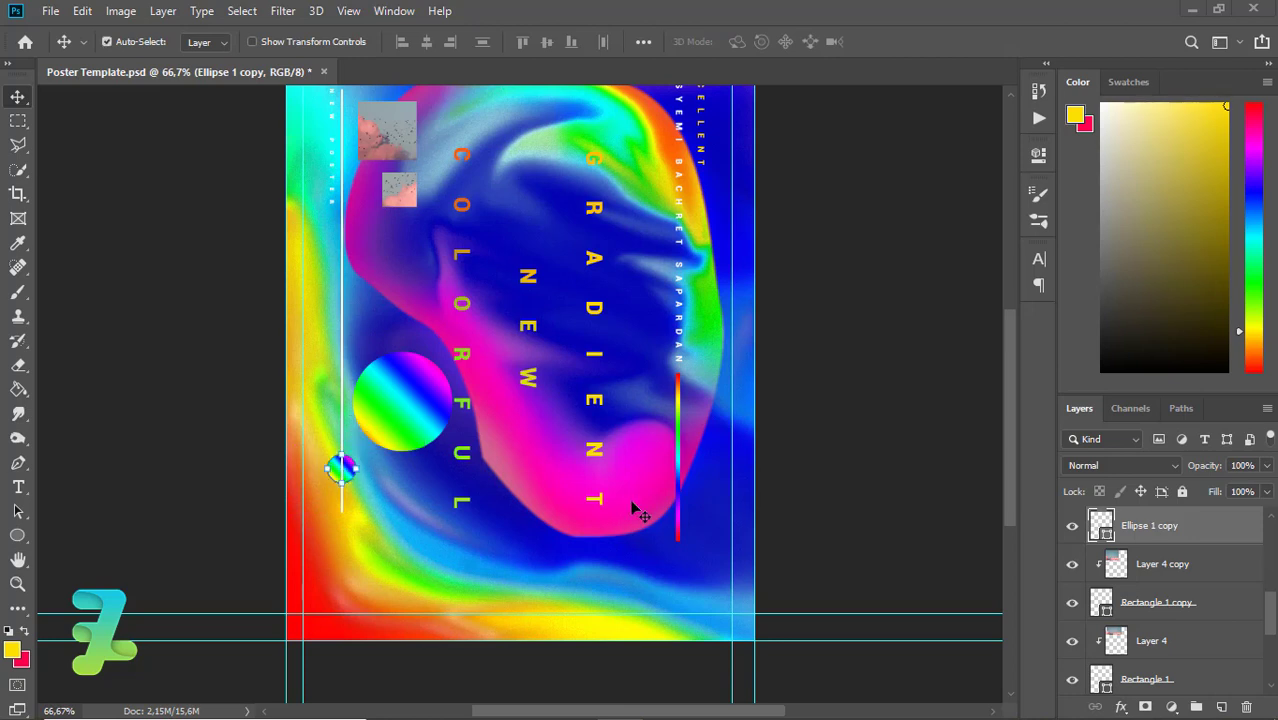
Give the small circle the yellow-red gradient preset with its end stop changed to green 00ff36.
click(17, 535)
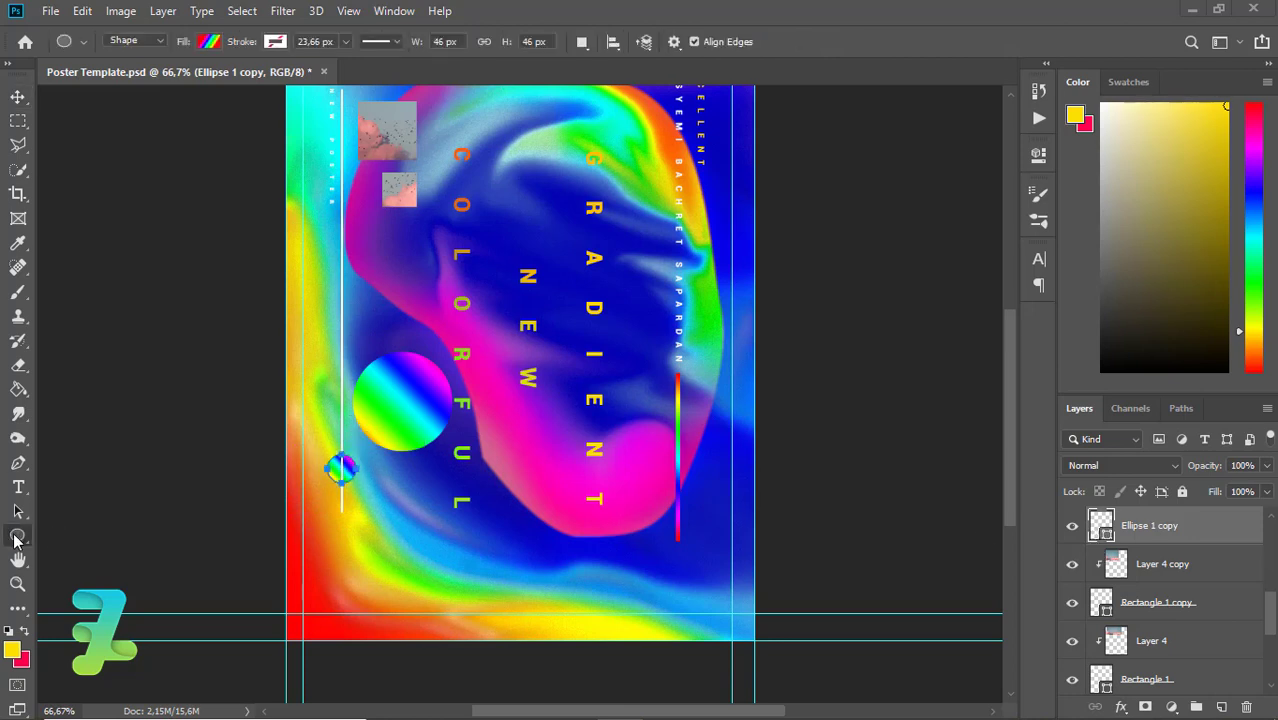
click(209, 42)
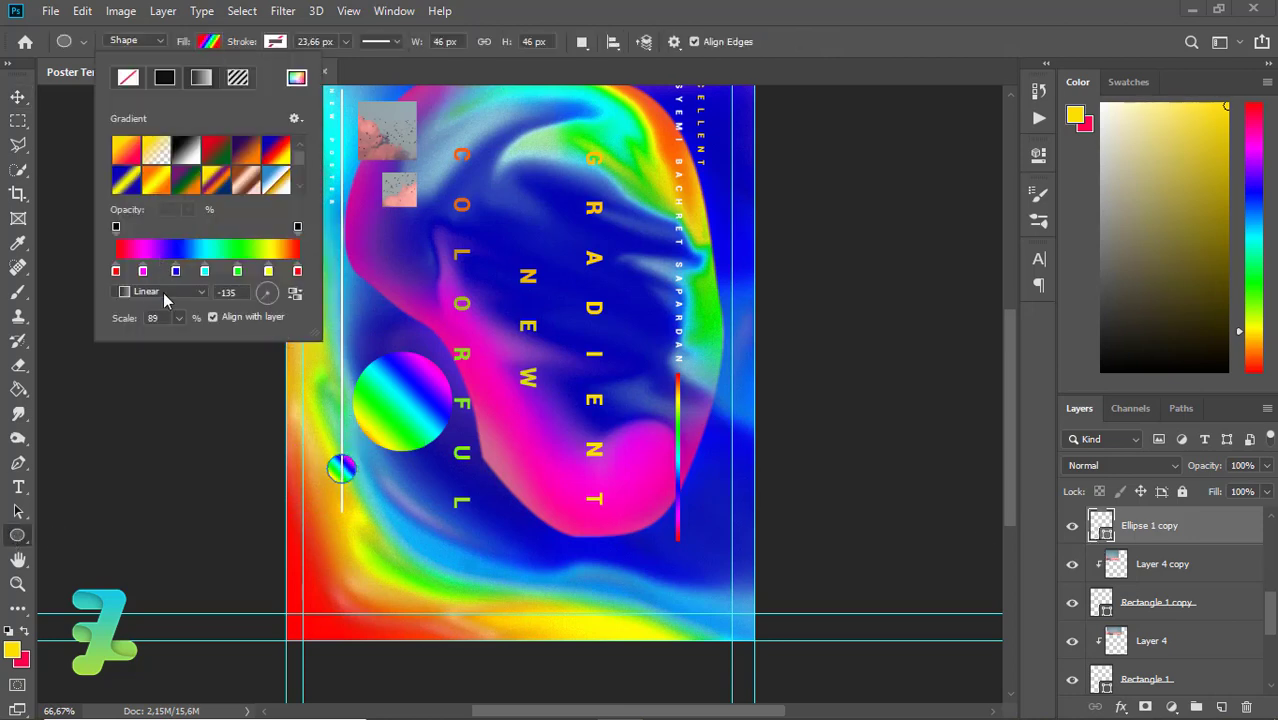
click(179, 318)
drag(198, 338, 210, 338)
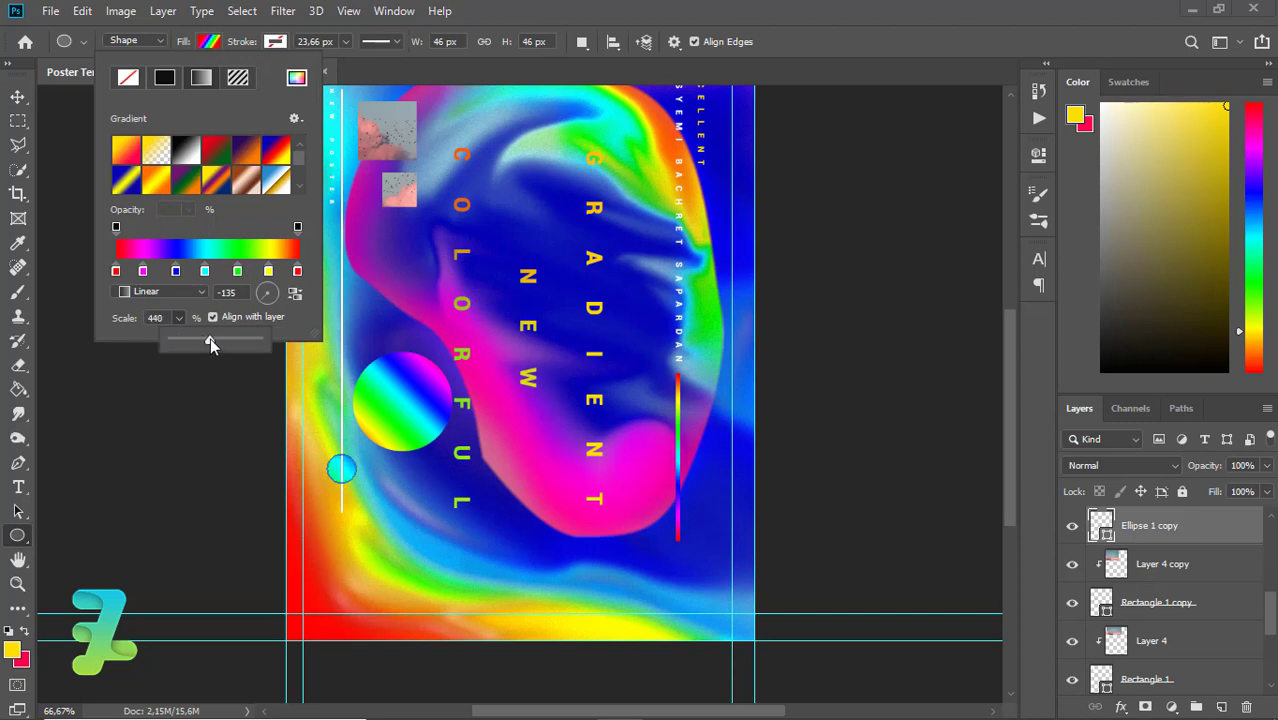
click(133, 155)
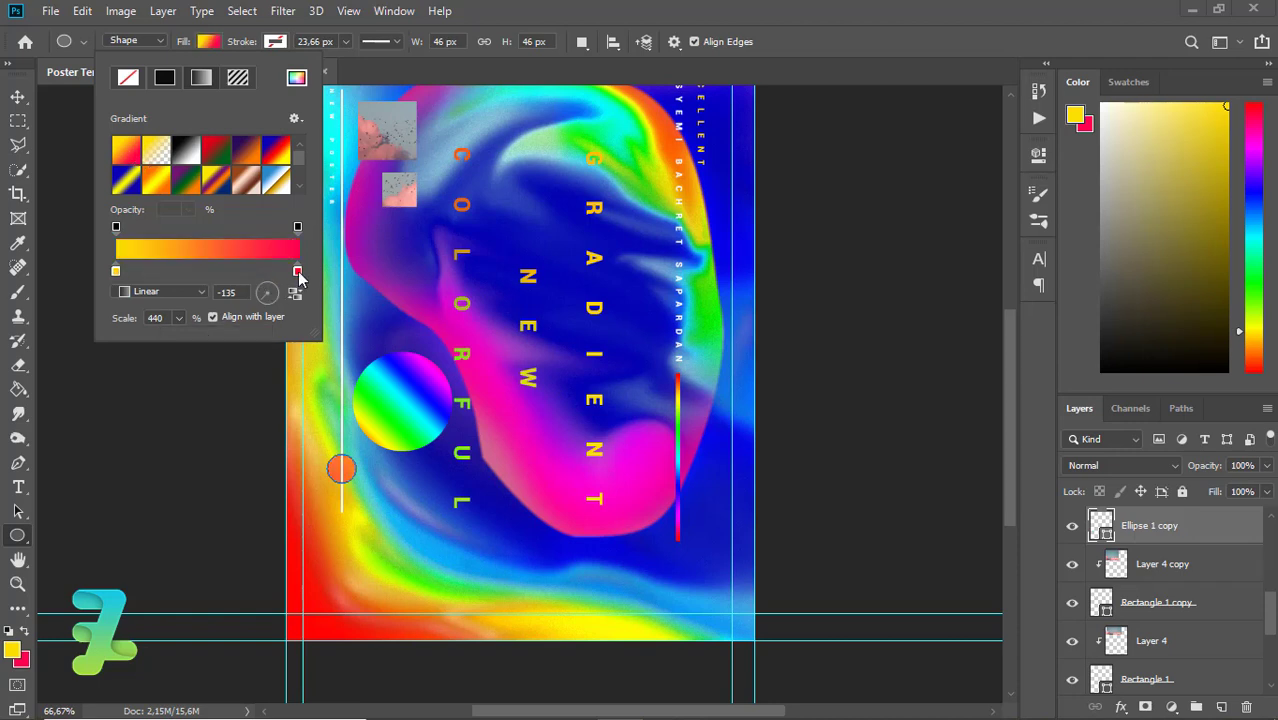
double_click(297, 272)
text(00ff36)
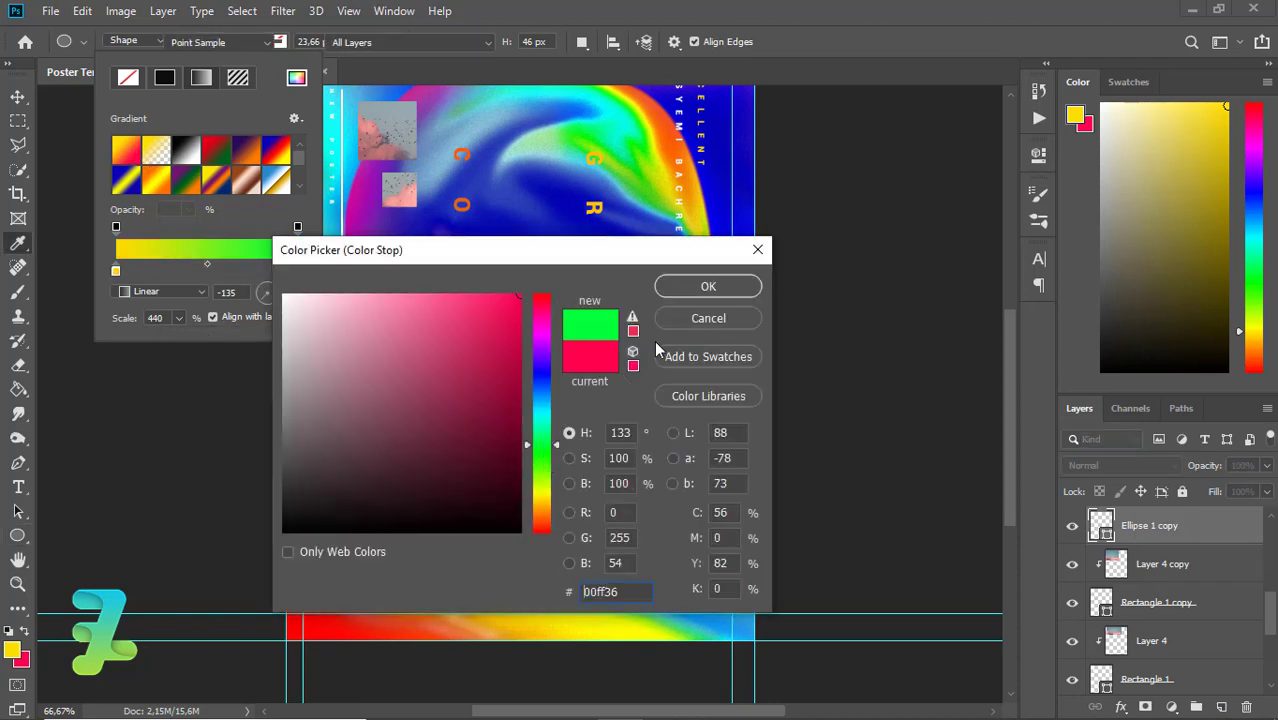
click(688, 288)
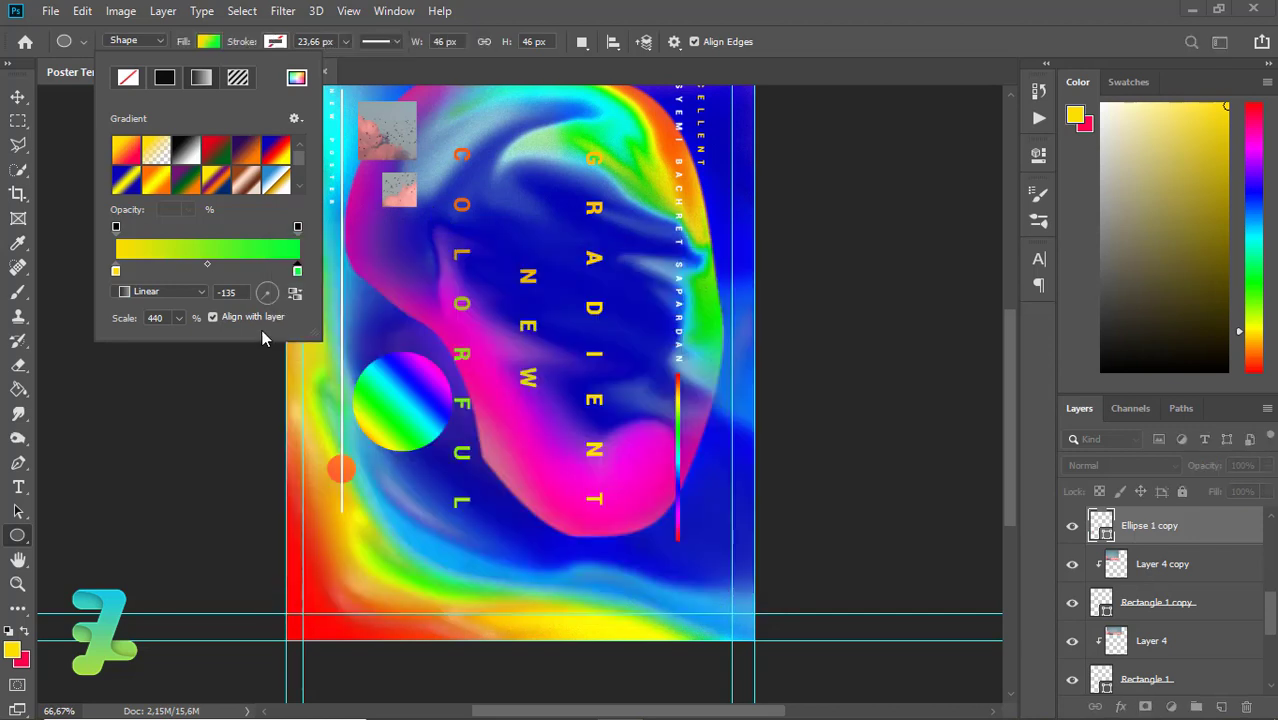
Set the small circle's gradient scale to 155% and angle to 50°.
drag(179, 326, 167, 342)
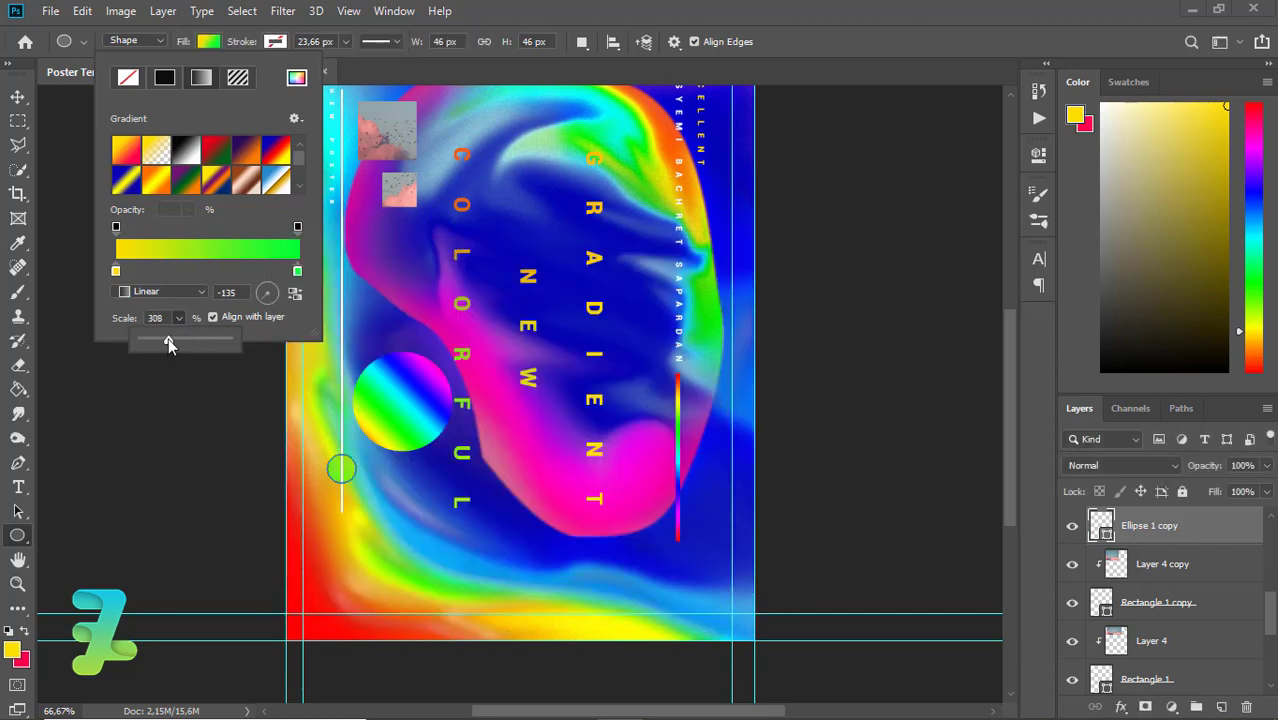
drag(168, 339, 160, 339)
mouse_move(320, 100)
mouse_down()
mouse_move(266, 302)
mouse_move(286, 292)
mouse_up()
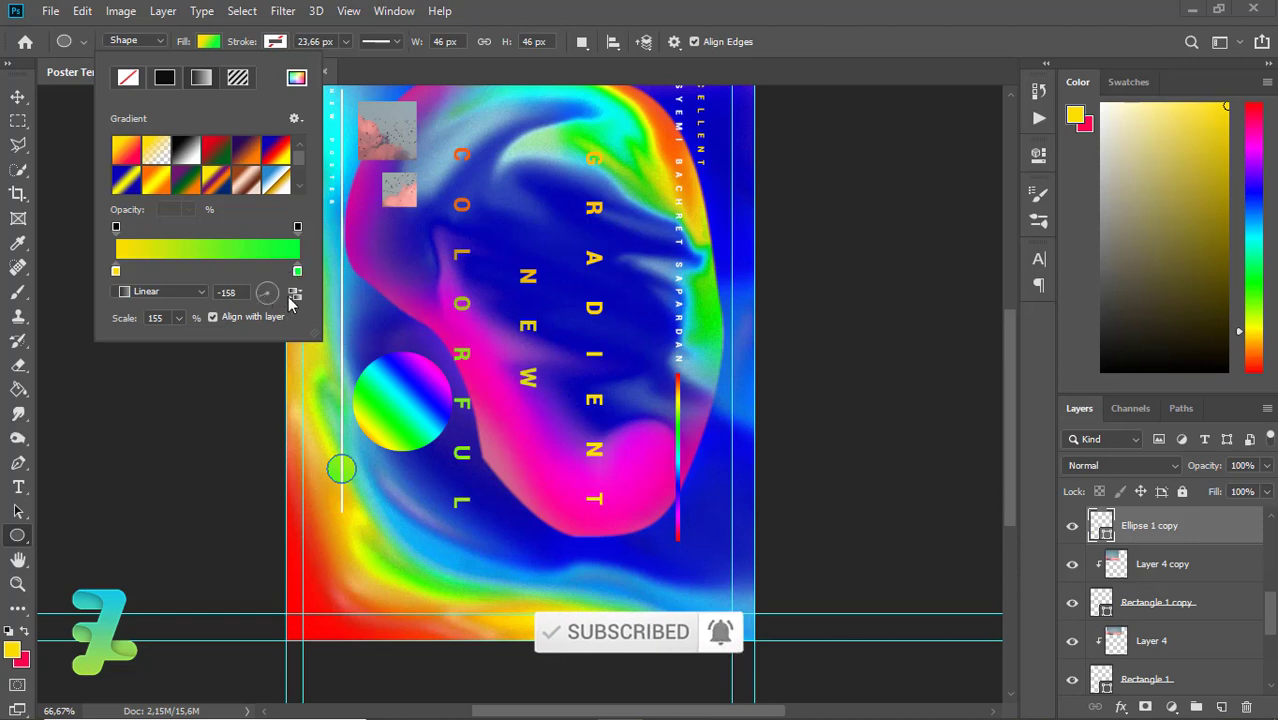
drag(265, 305, 283, 274)
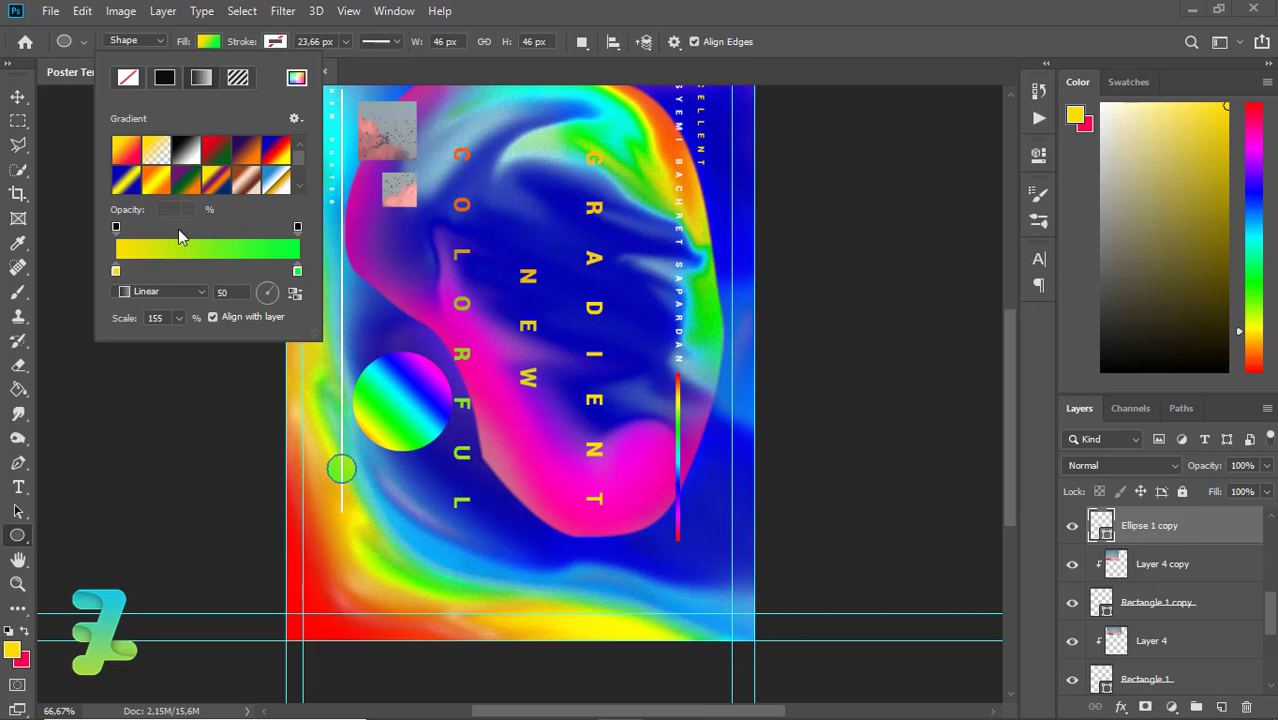
click(16, 98)
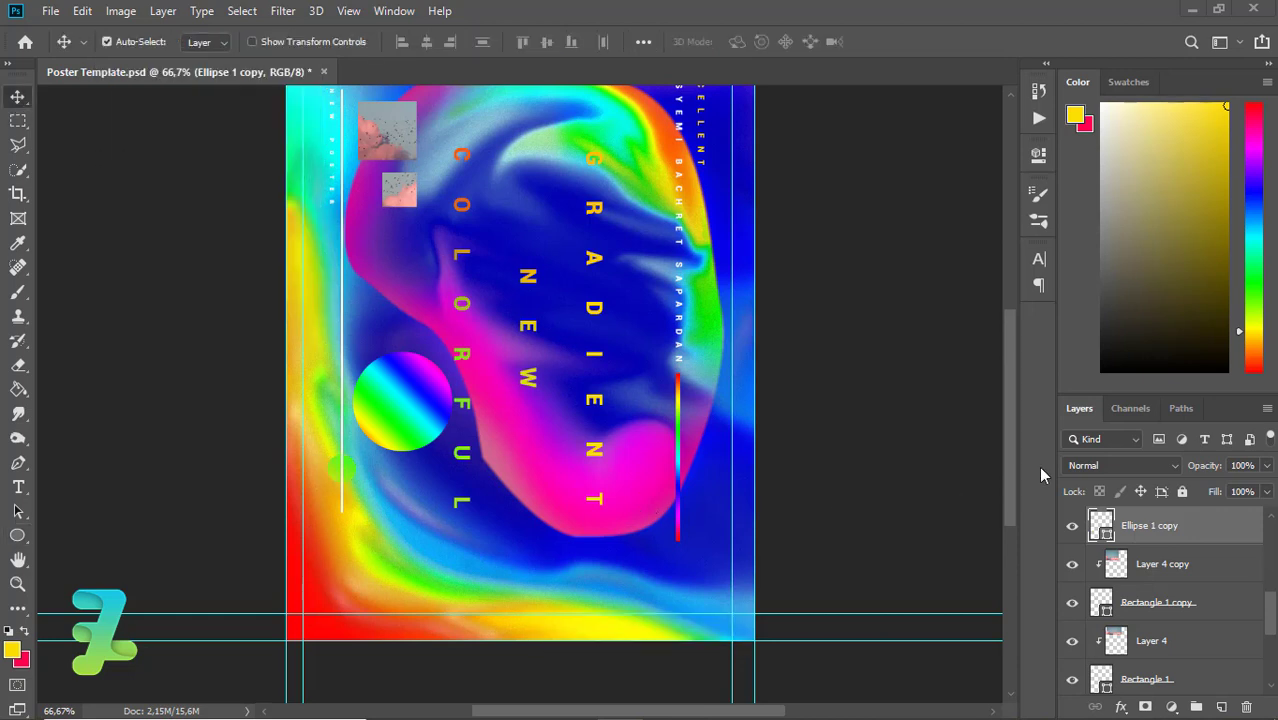
drag(1007, 457, 1005, 445)
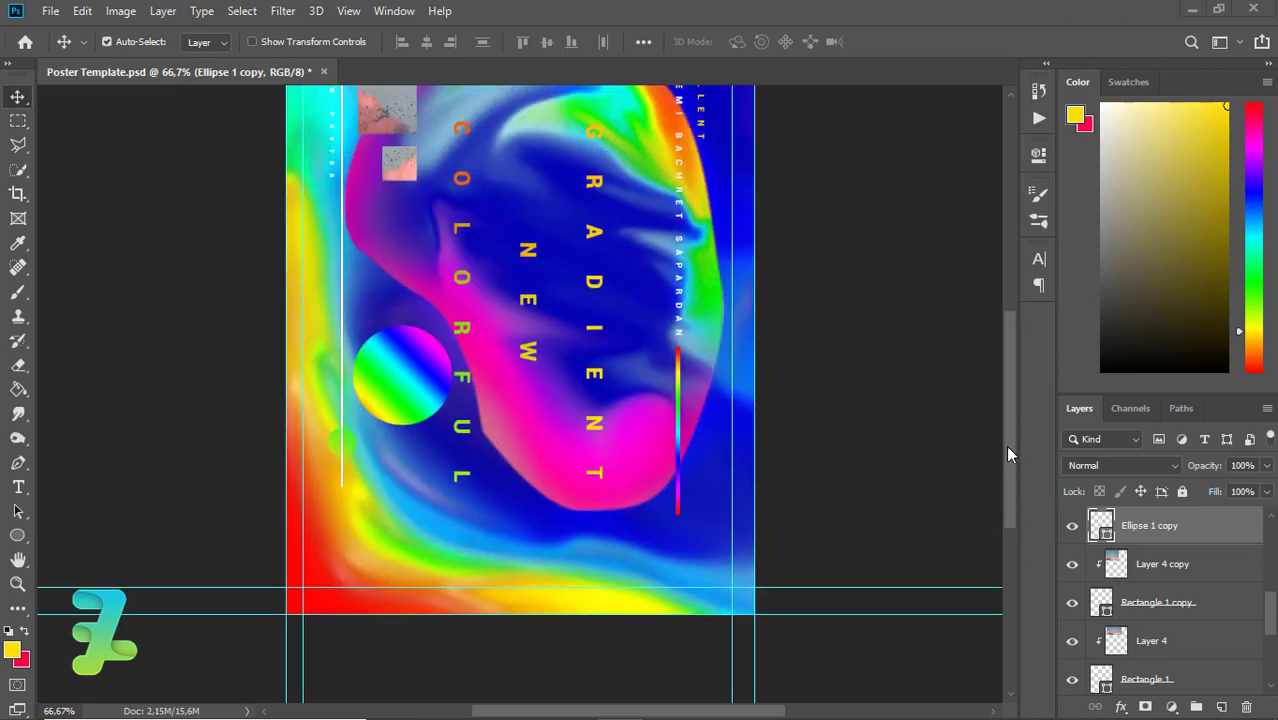
scroll(1007, 448, up, 2)
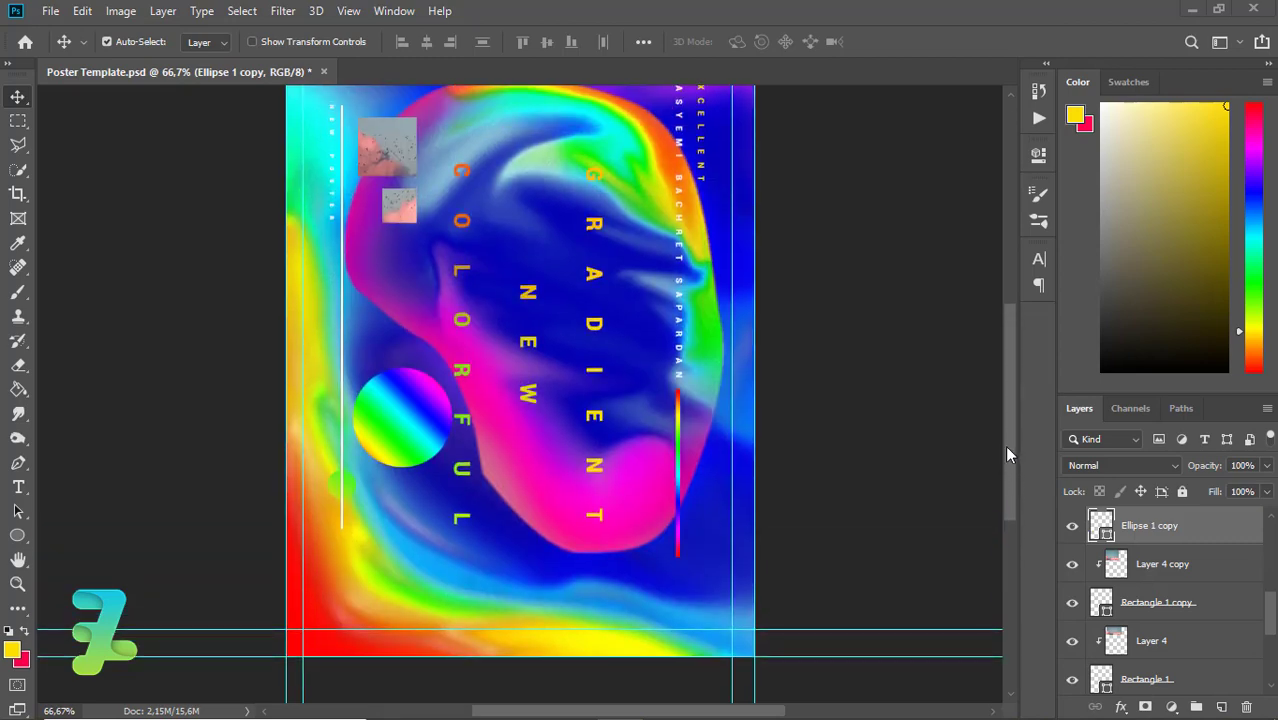
key(ctrl+minus)
key(ctrl+minus)
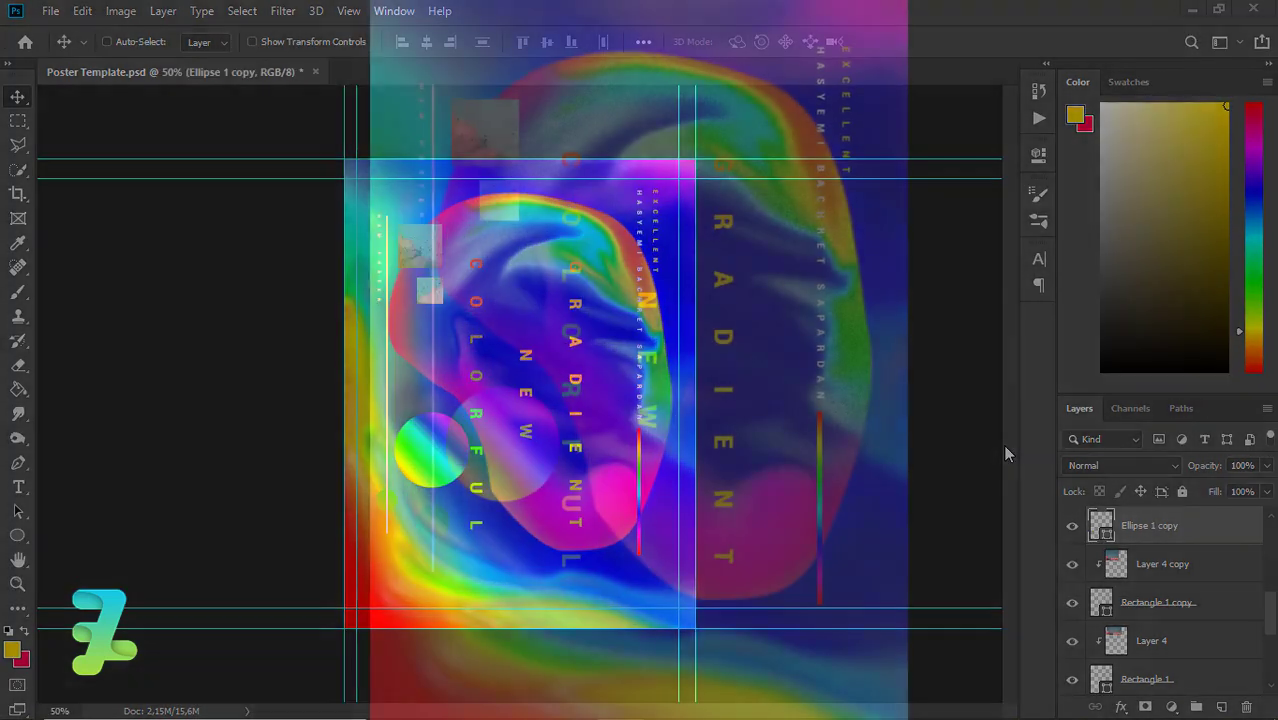